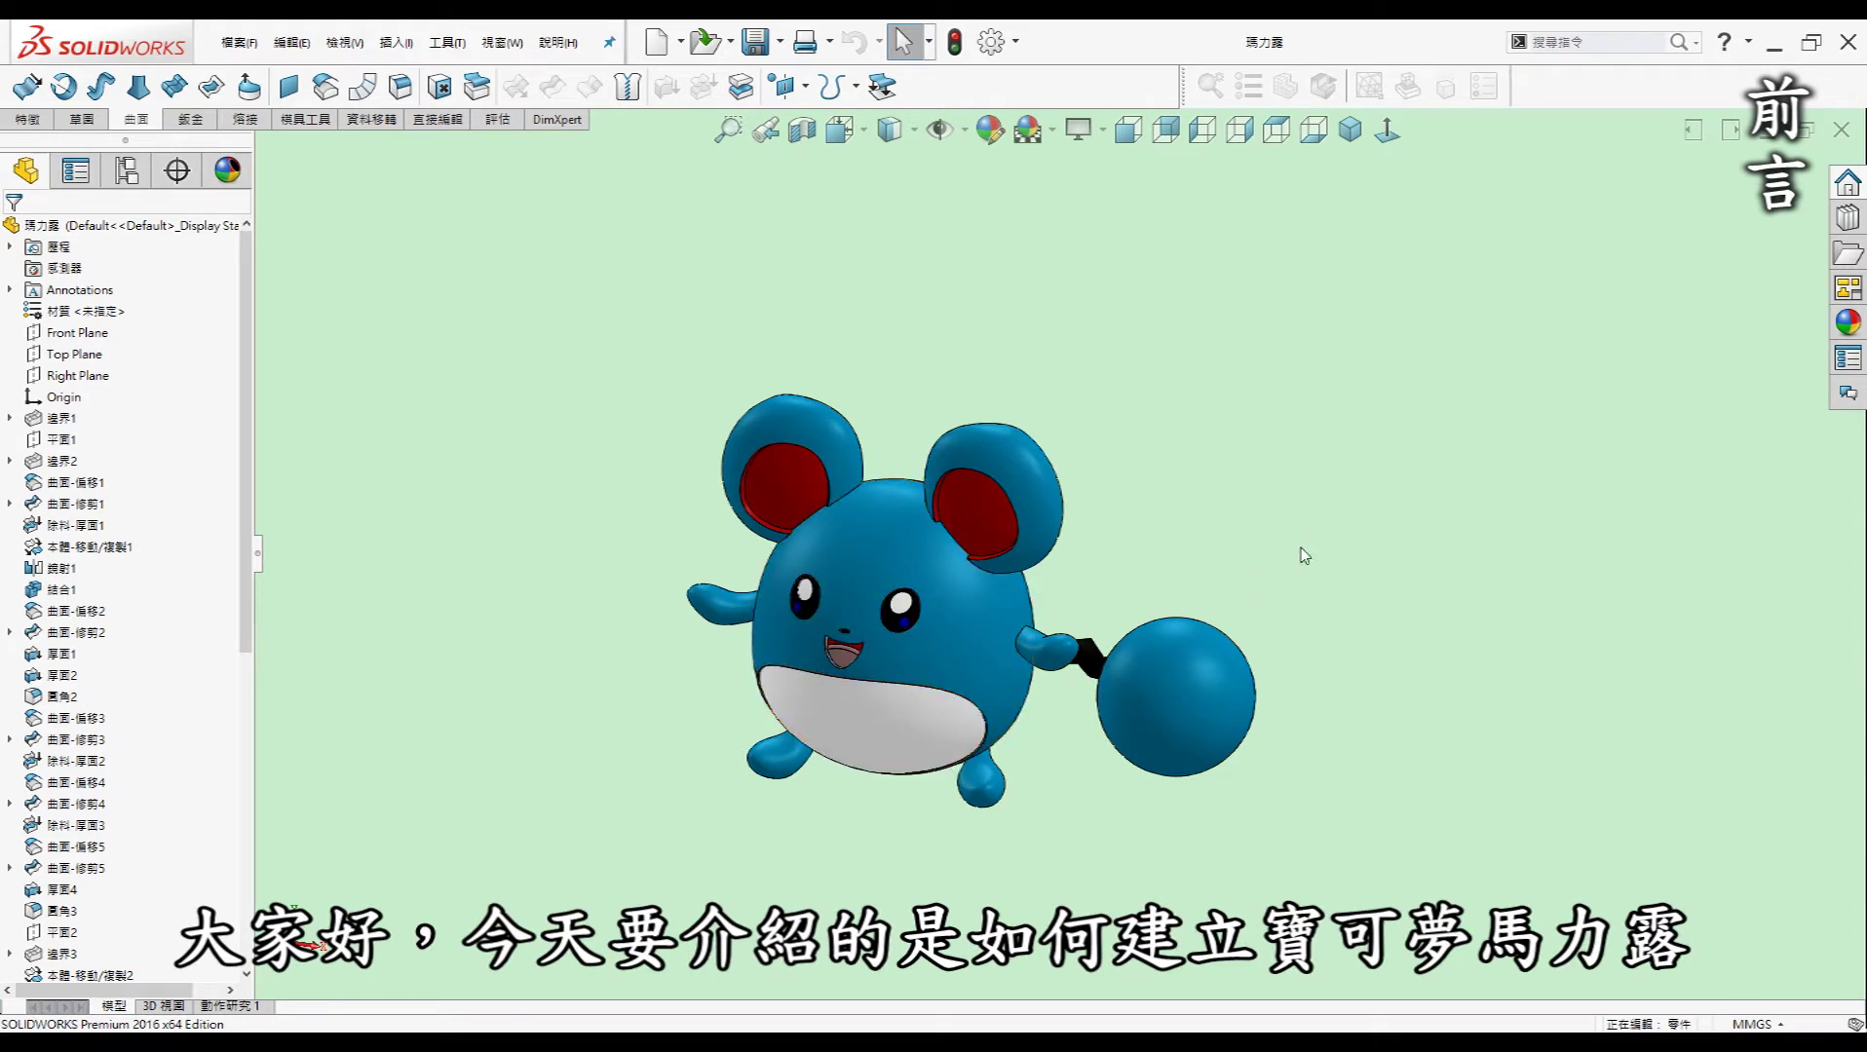
Orbit the finished Marill model to show its face, belly, sides and tail ball.
{"action": "middle_click_drag", "start_coordinate": [1296, 595], "coordinate": [1280, 588]}
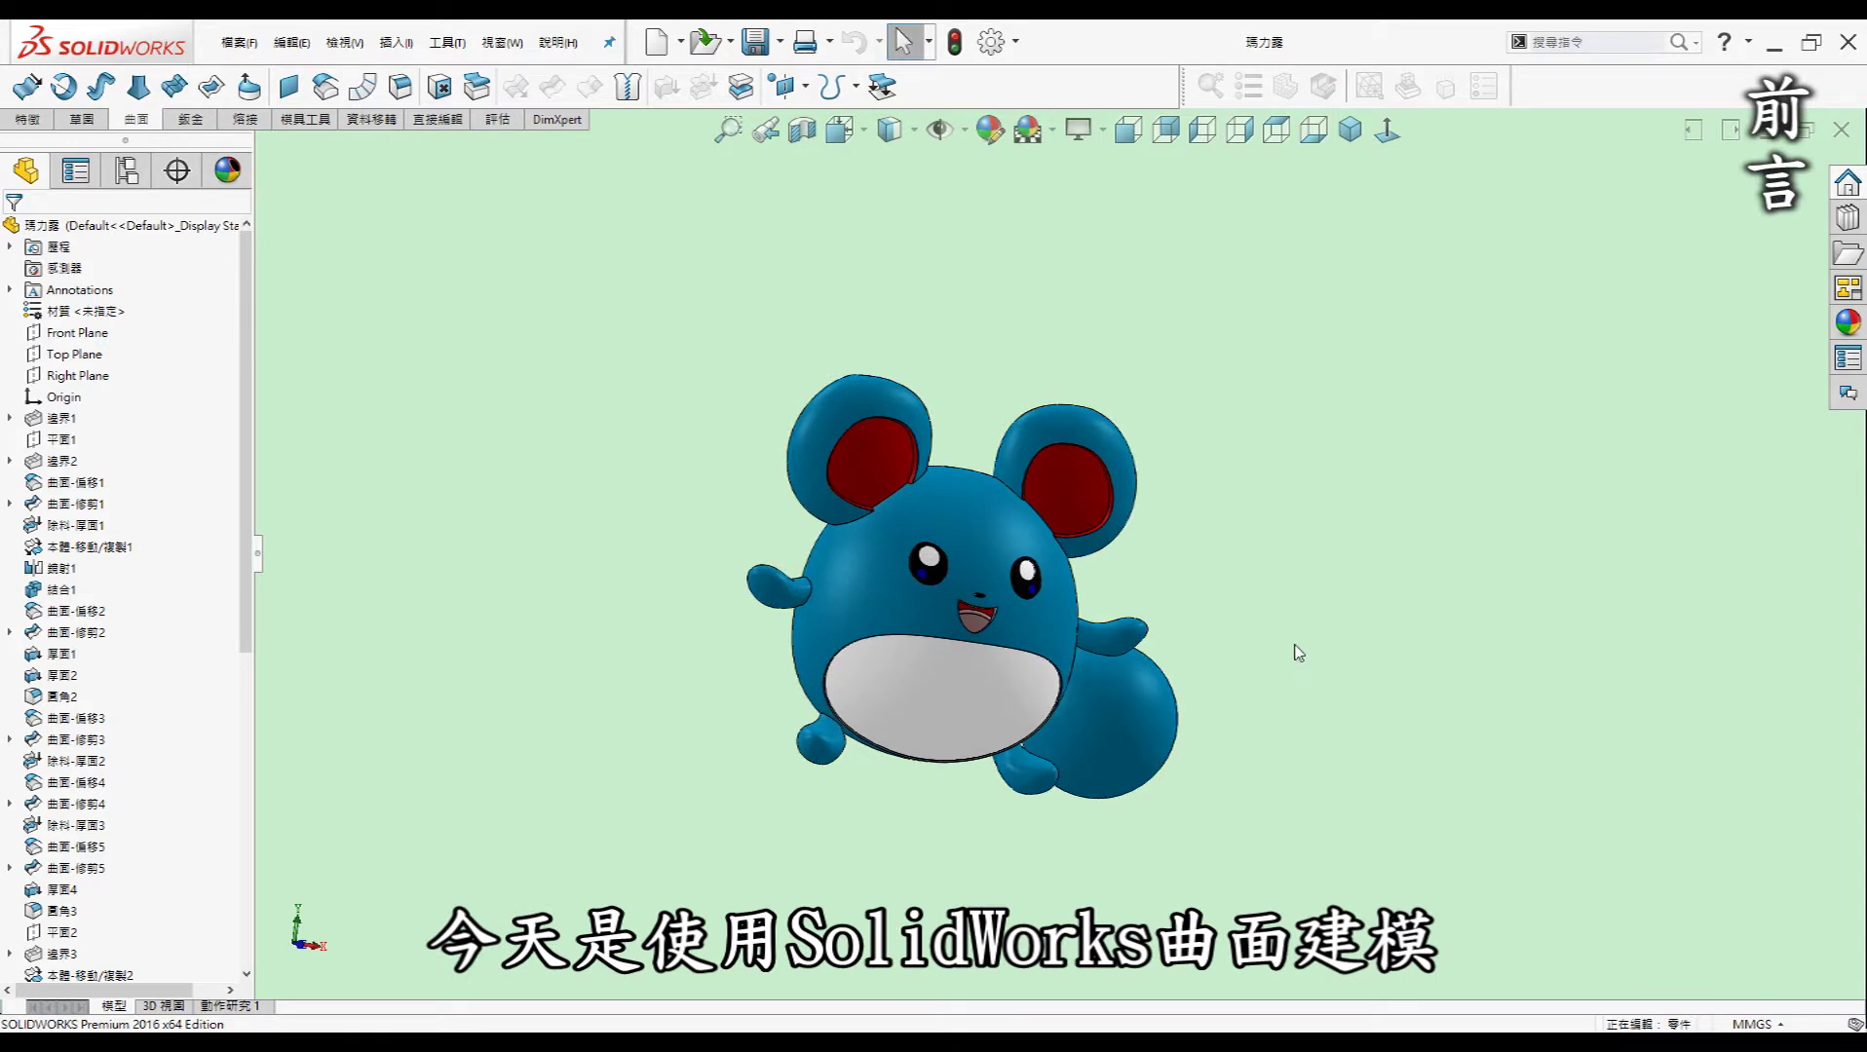
{"action": "middle_click_drag", "start_coordinate": [1277, 515], "coordinate": [1196, 500]}
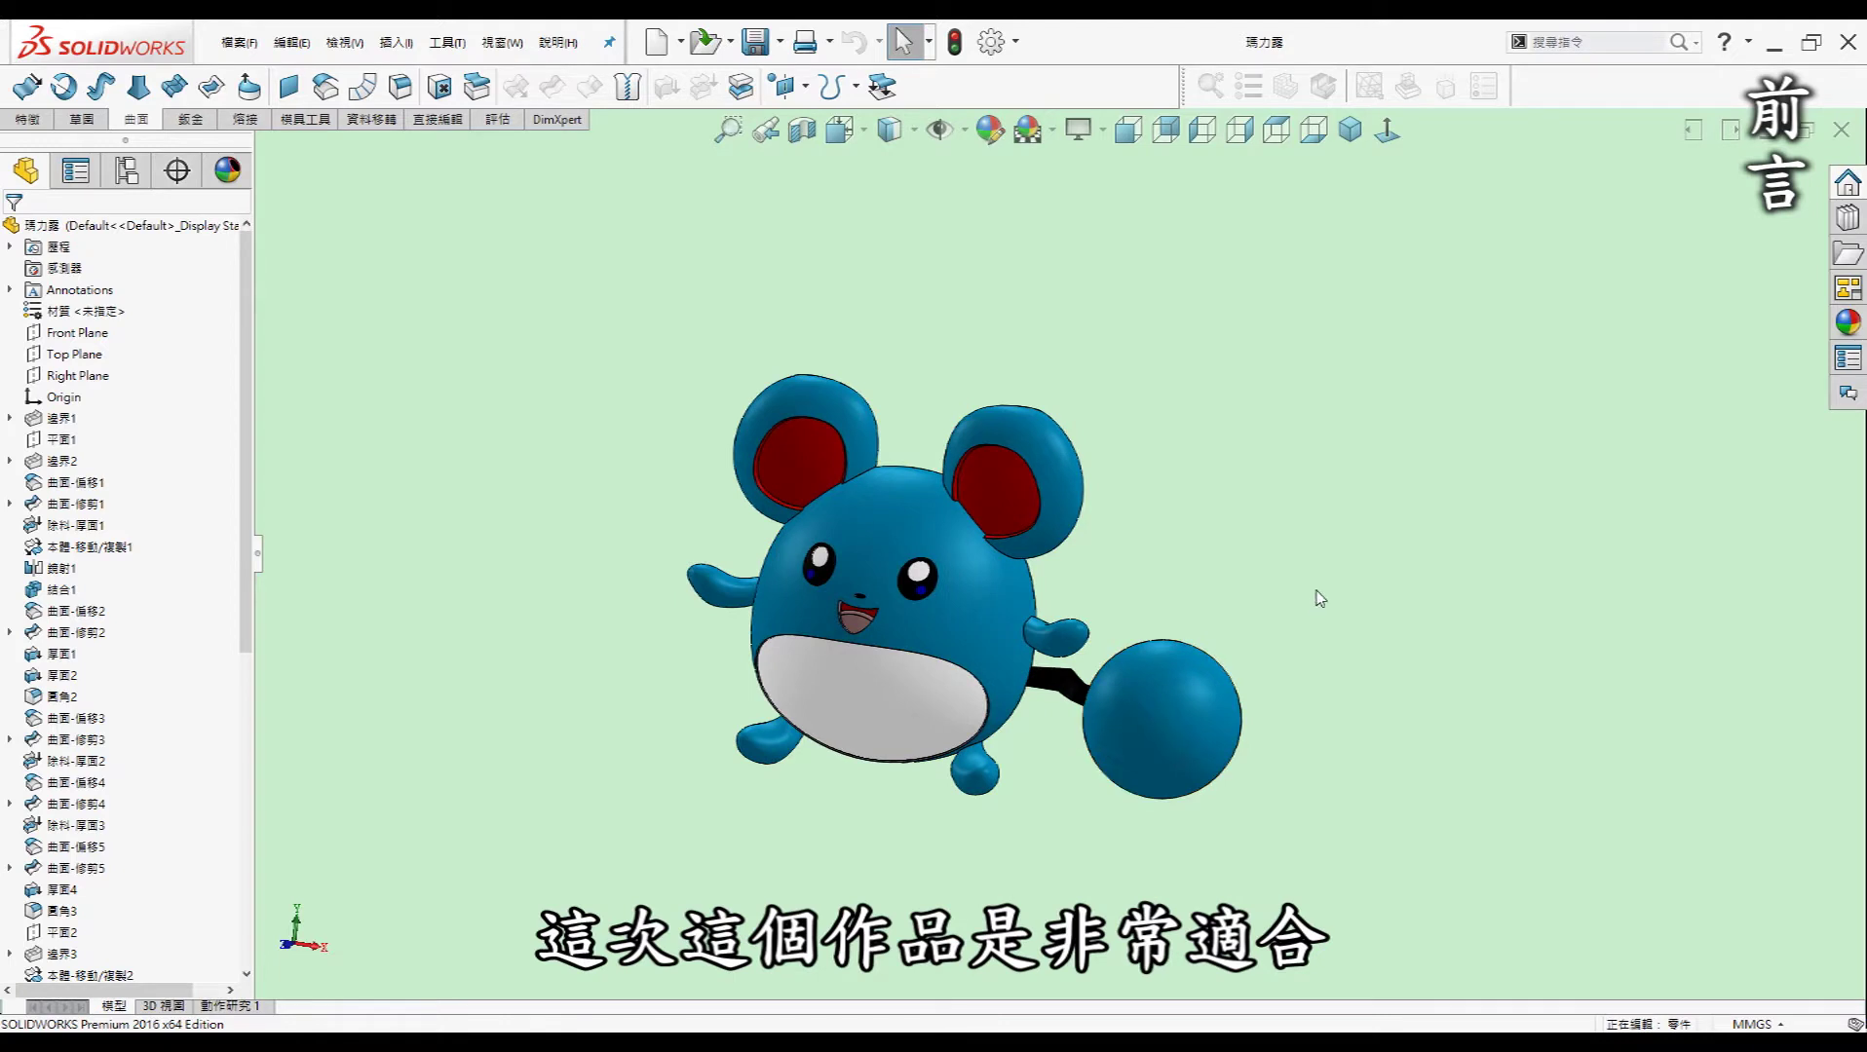
{"action": "middle_click_drag", "start_coordinate": [1320, 598], "coordinate": [1221, 575]}
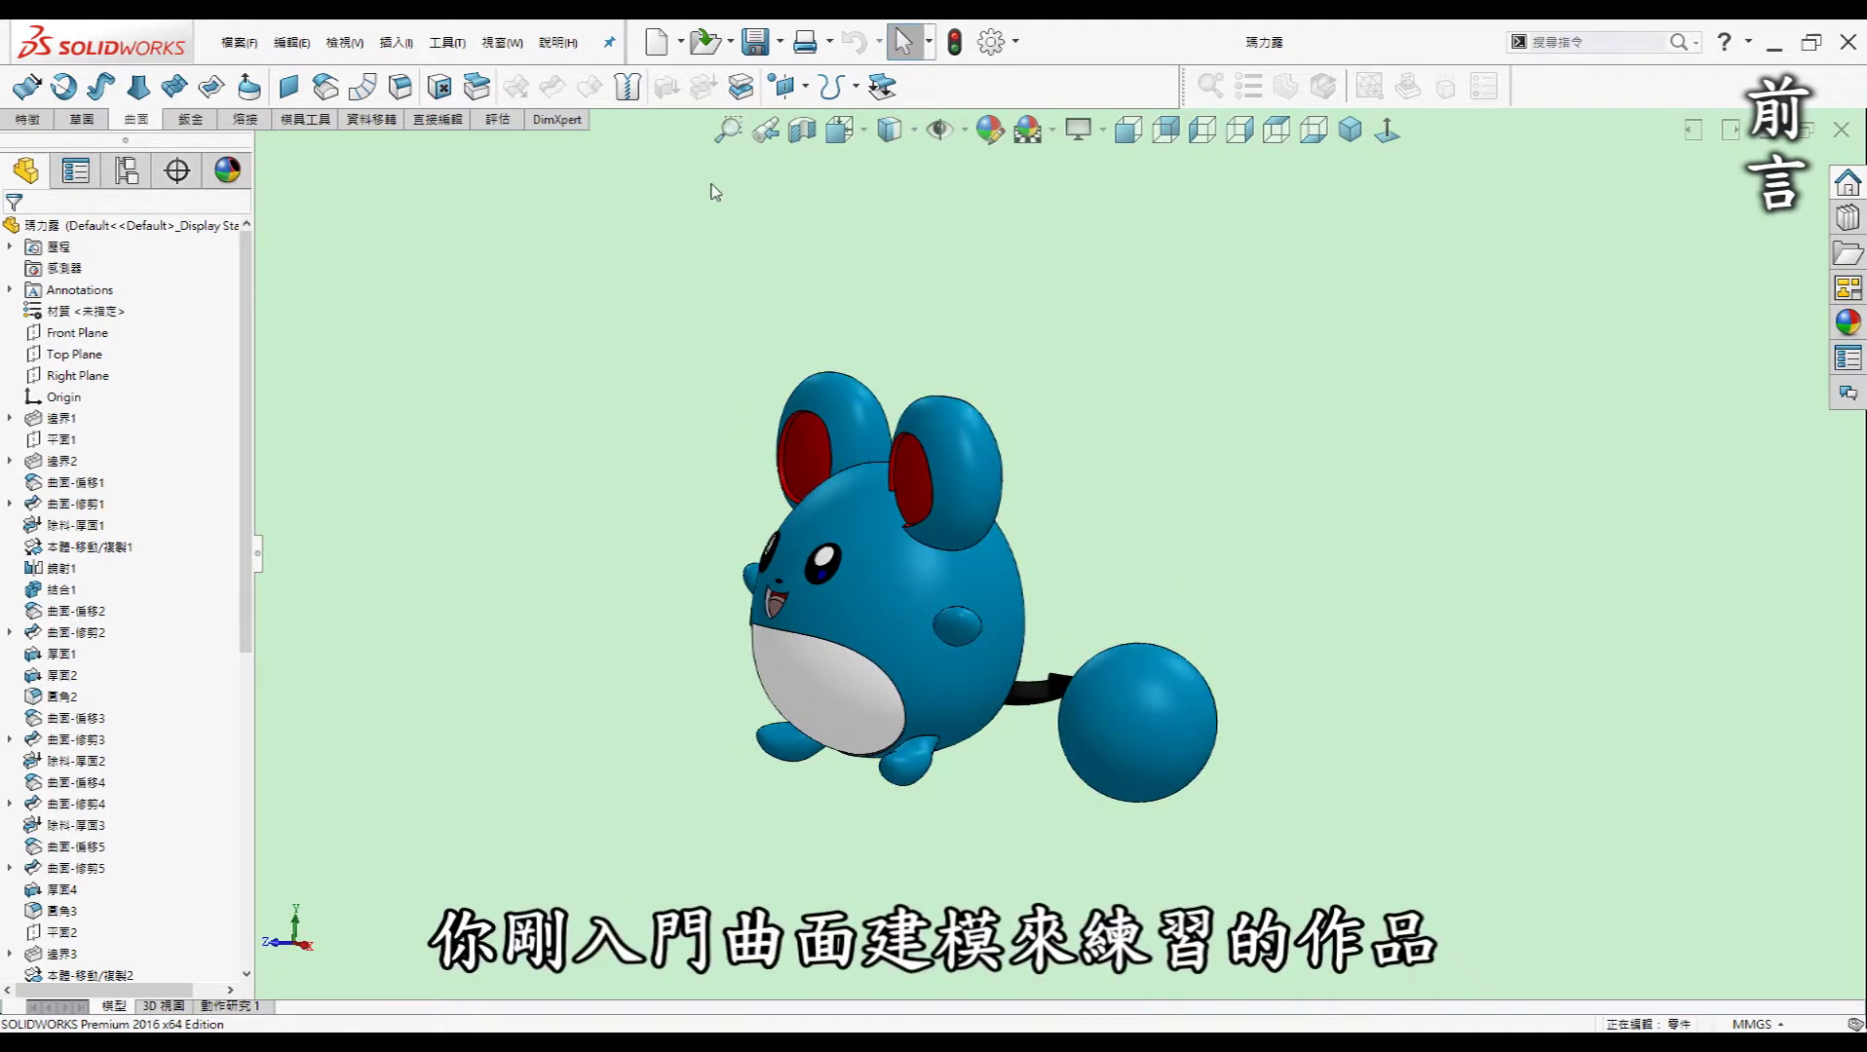
{"action": "middle_click_drag", "start_coordinate": [648, 515], "coordinate": [692, 517]}
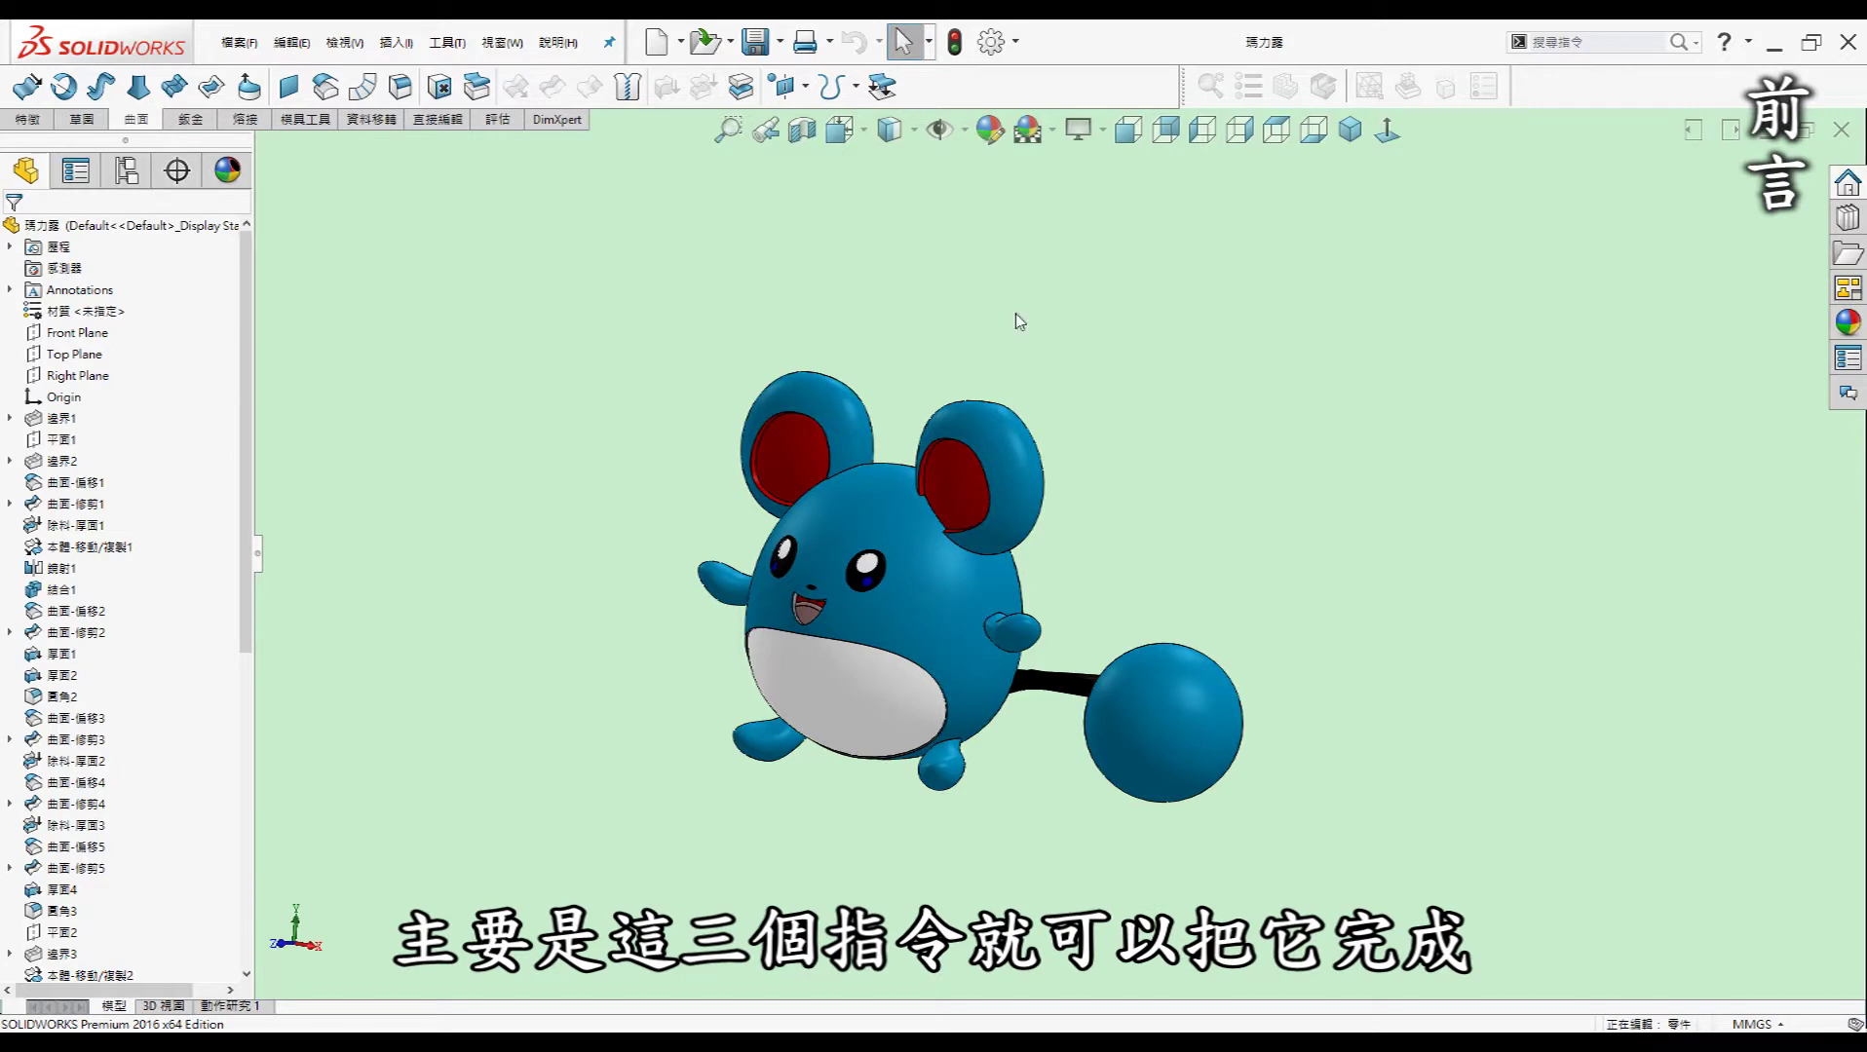
{"action": "mouse_move", "coordinate": [1300, 467]}
{"action": "middle_mouse_down"}
{"action": "mouse_move", "coordinate": [1230, 494]}
{"action": "mouse_move", "coordinate": [1187, 409]}
{"action": "mouse_move", "coordinate": [1304, 481]}
{"action": "mouse_move", "coordinate": [1246, 645]}
{"action": "middle_mouse_up"}
{"action": "mouse_move", "coordinate": [749, 407]}
{"action": "middle_mouse_down"}
{"action": "mouse_move", "coordinate": [1258, 467]}
{"action": "mouse_move", "coordinate": [1183, 525]}
{"action": "middle_mouse_up"}
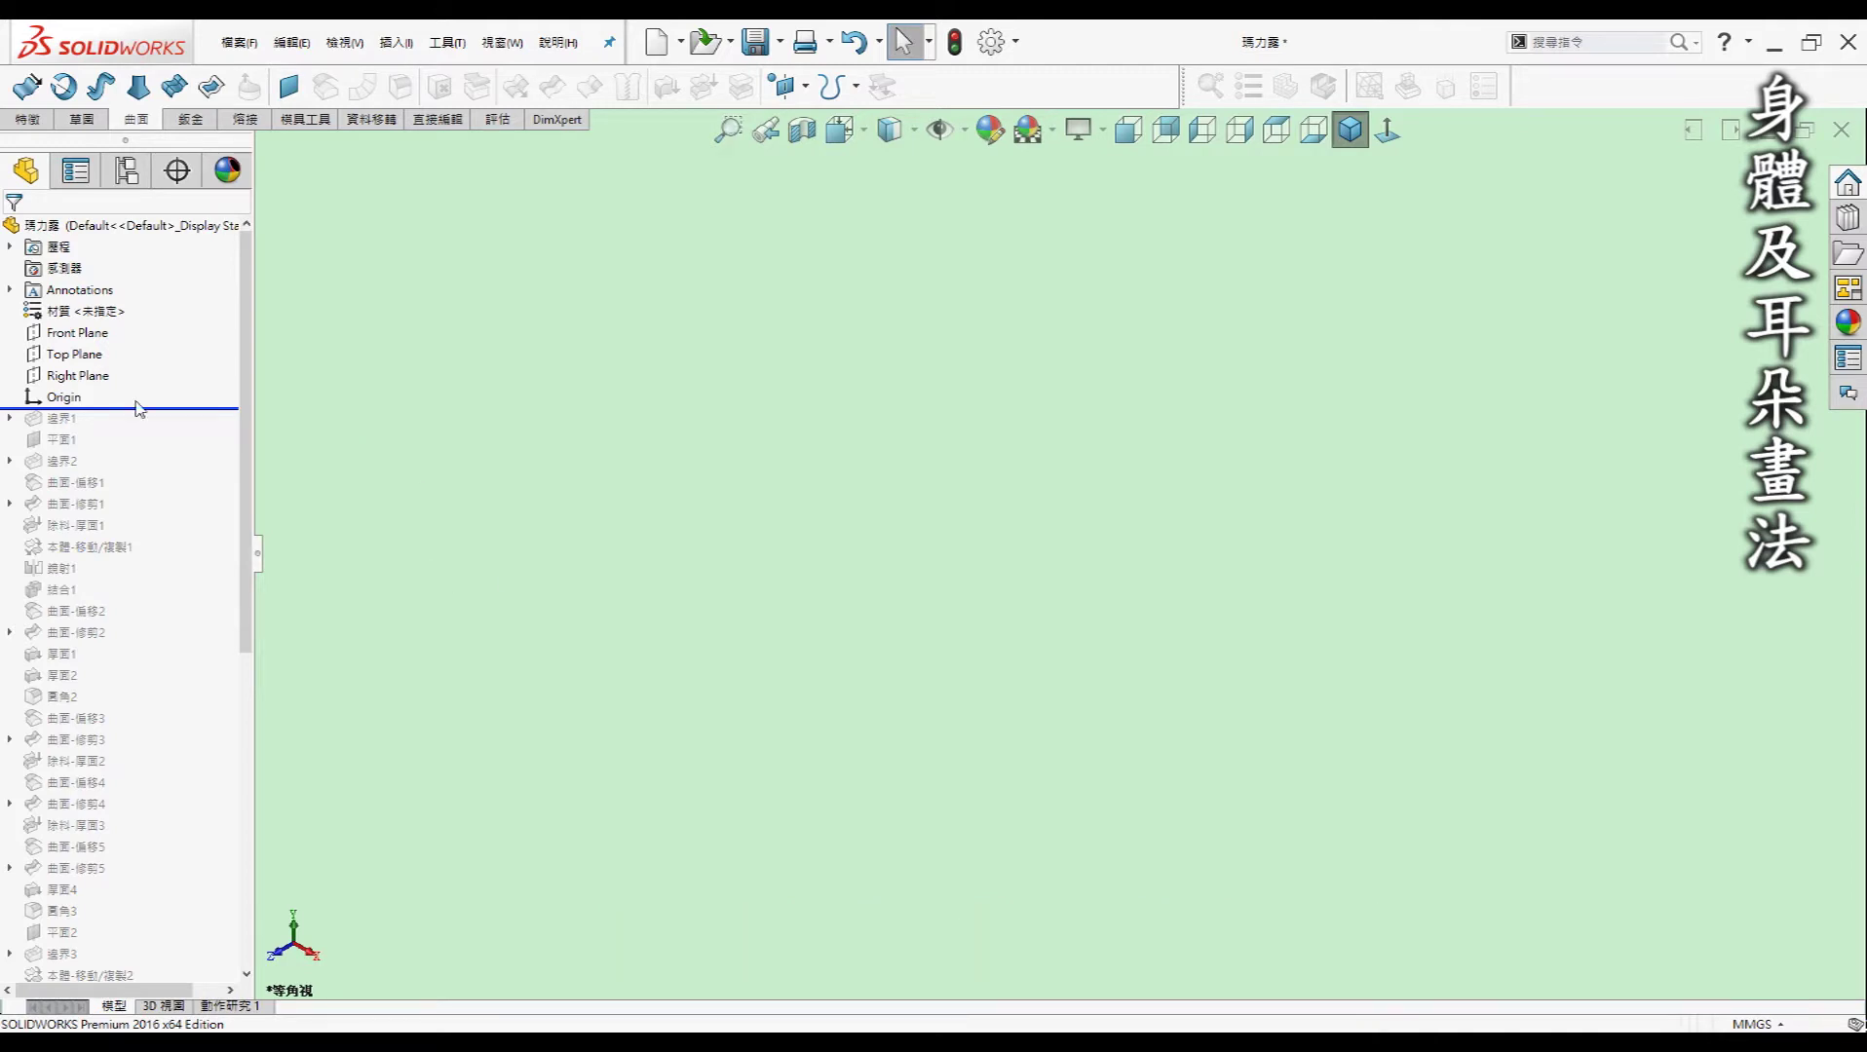
Roll history past 邊界1 and show the body guide sketches 草圖1–草圖4.
{"action": "left_click_drag", "start_coordinate": [135, 407], "coordinate": [125, 422]}
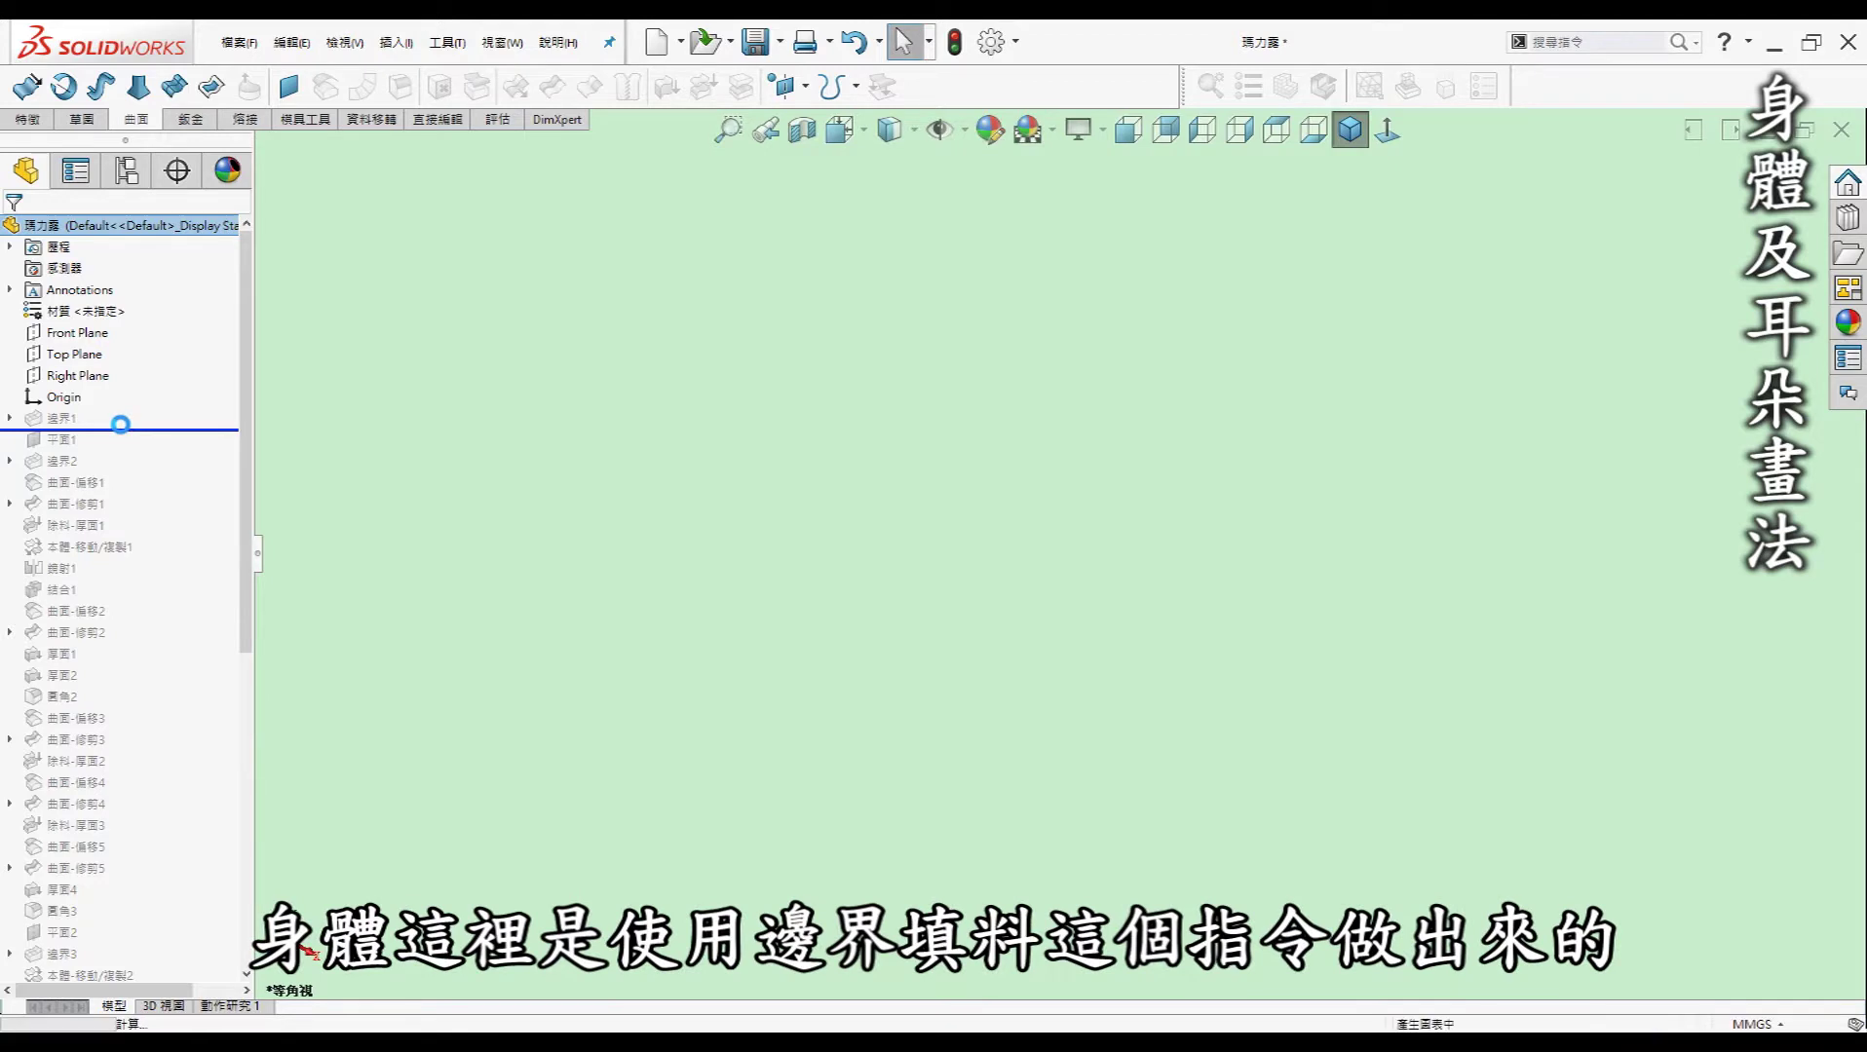
{"action": "left_click", "coordinate": [52, 121]}
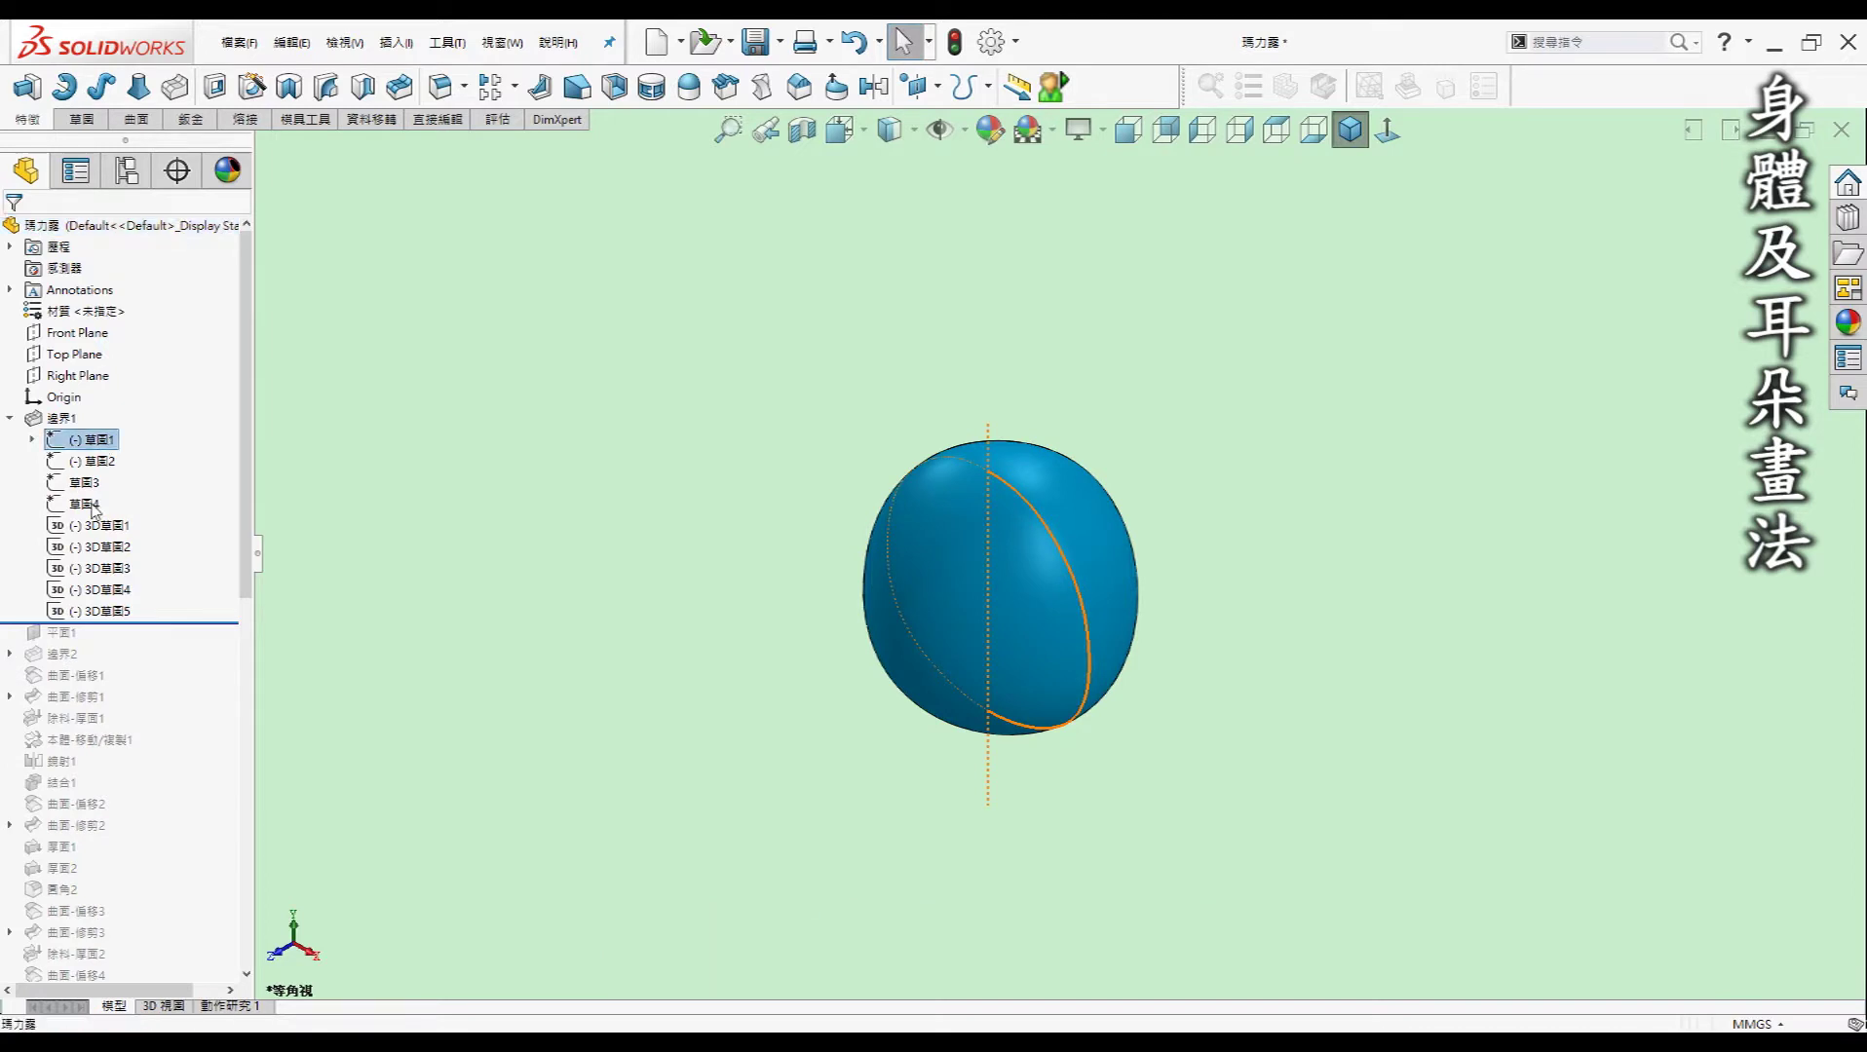
{"action": "left_click", "coordinate": [83, 502], "text": "shift"}
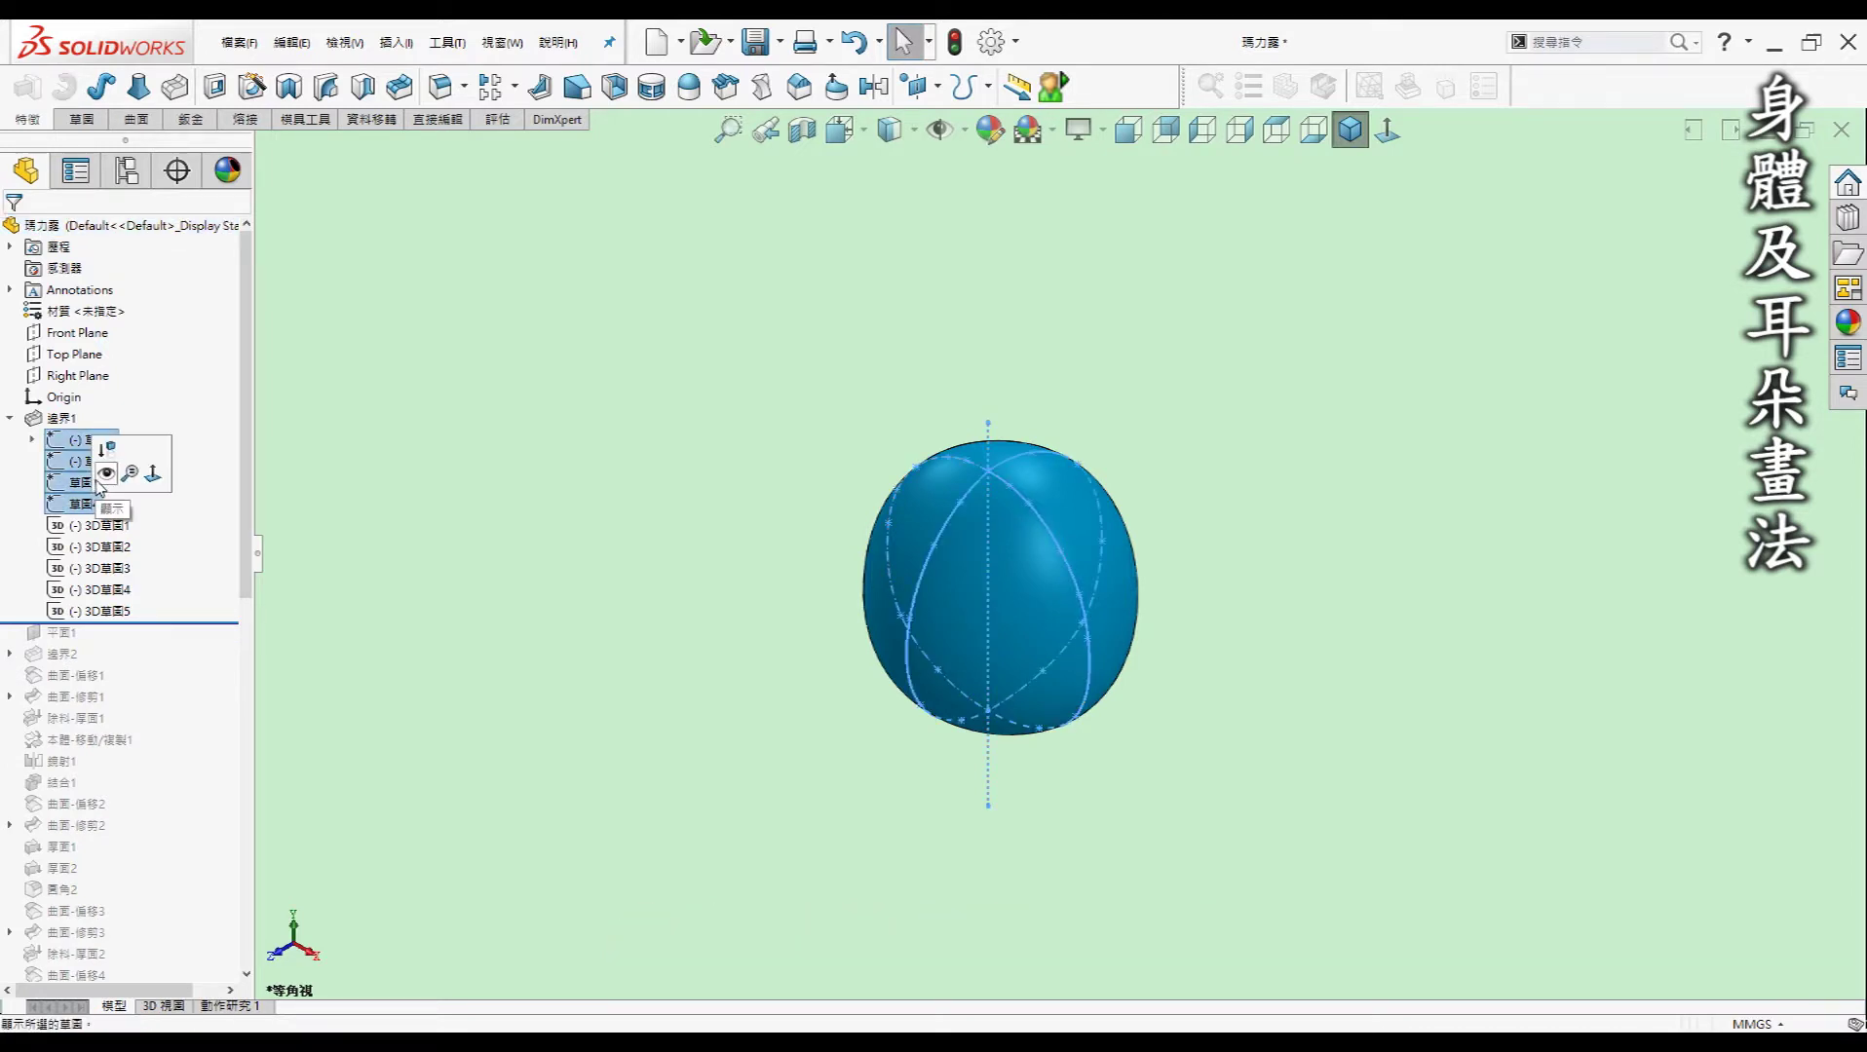
{"action": "left_click", "coordinate": [104, 476]}
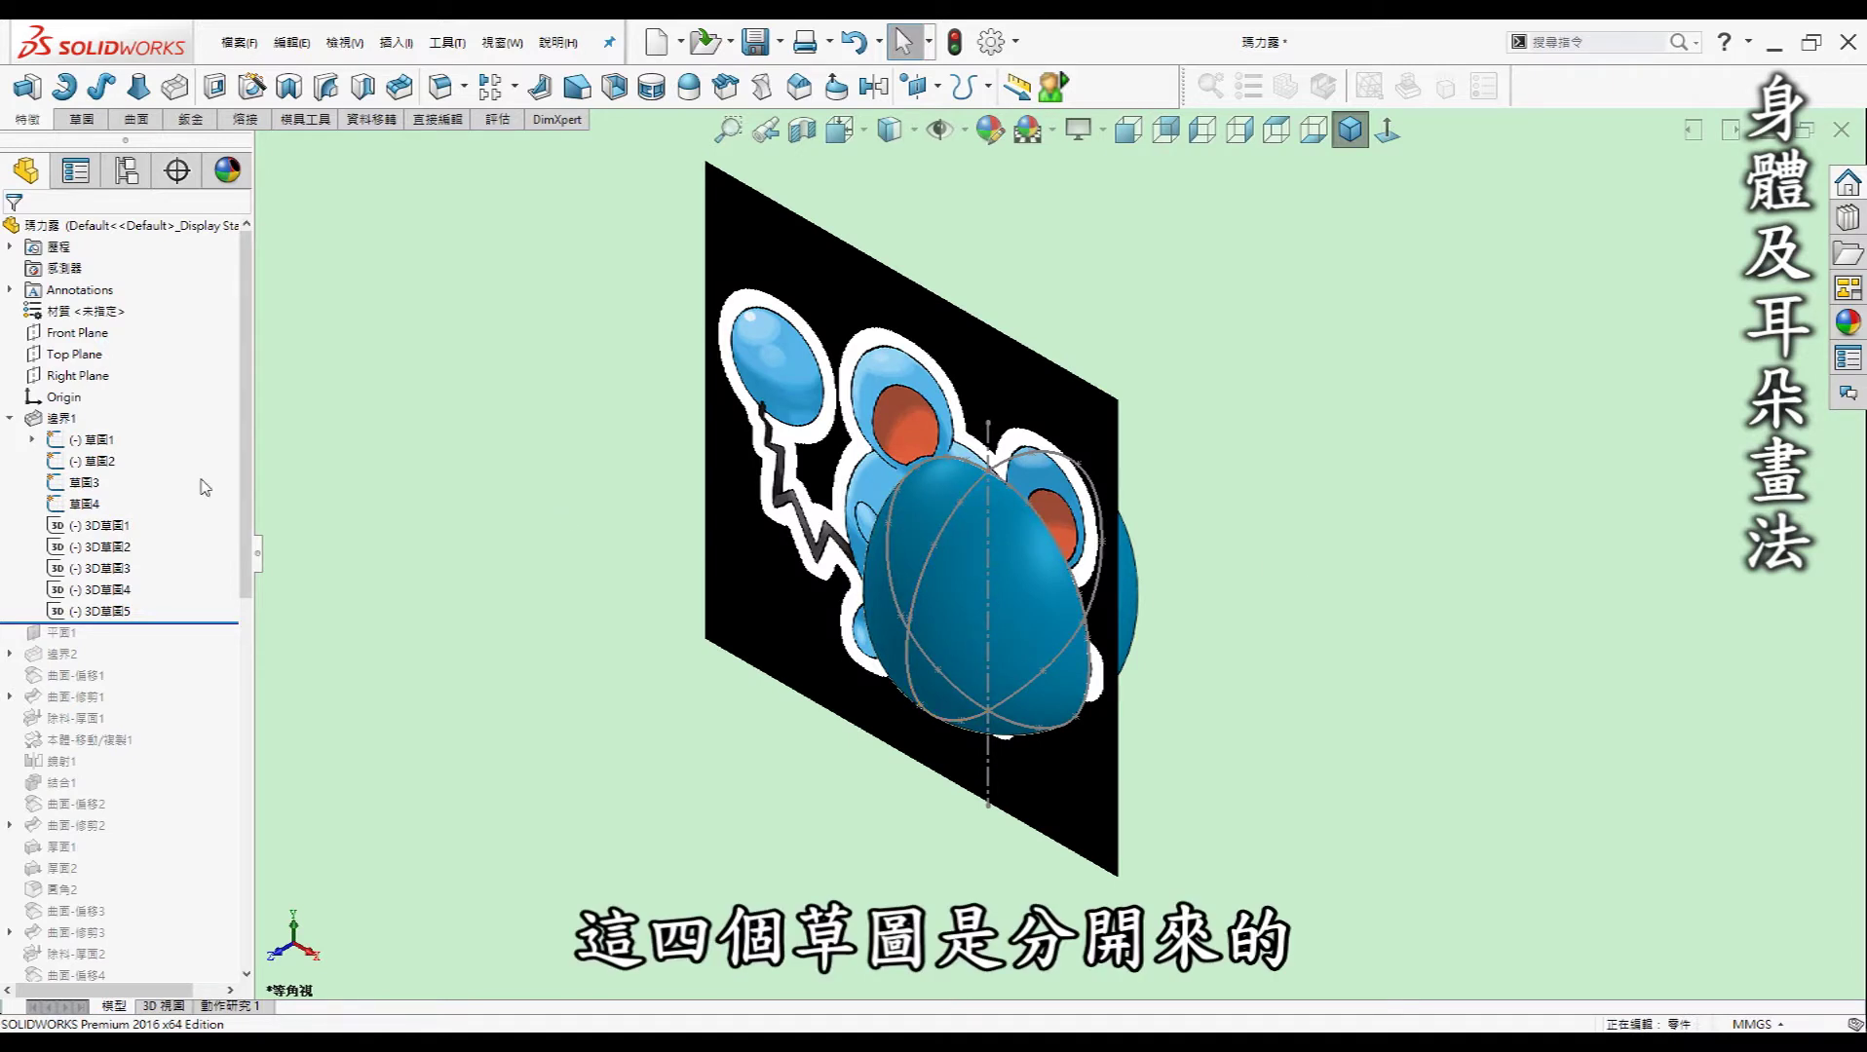
View 草圖1's Marill reference picture from the Front, then return to Isometric.
{"action": "left_click", "coordinate": [31, 440]}
{"action": "left_click", "coordinate": [97, 439]}
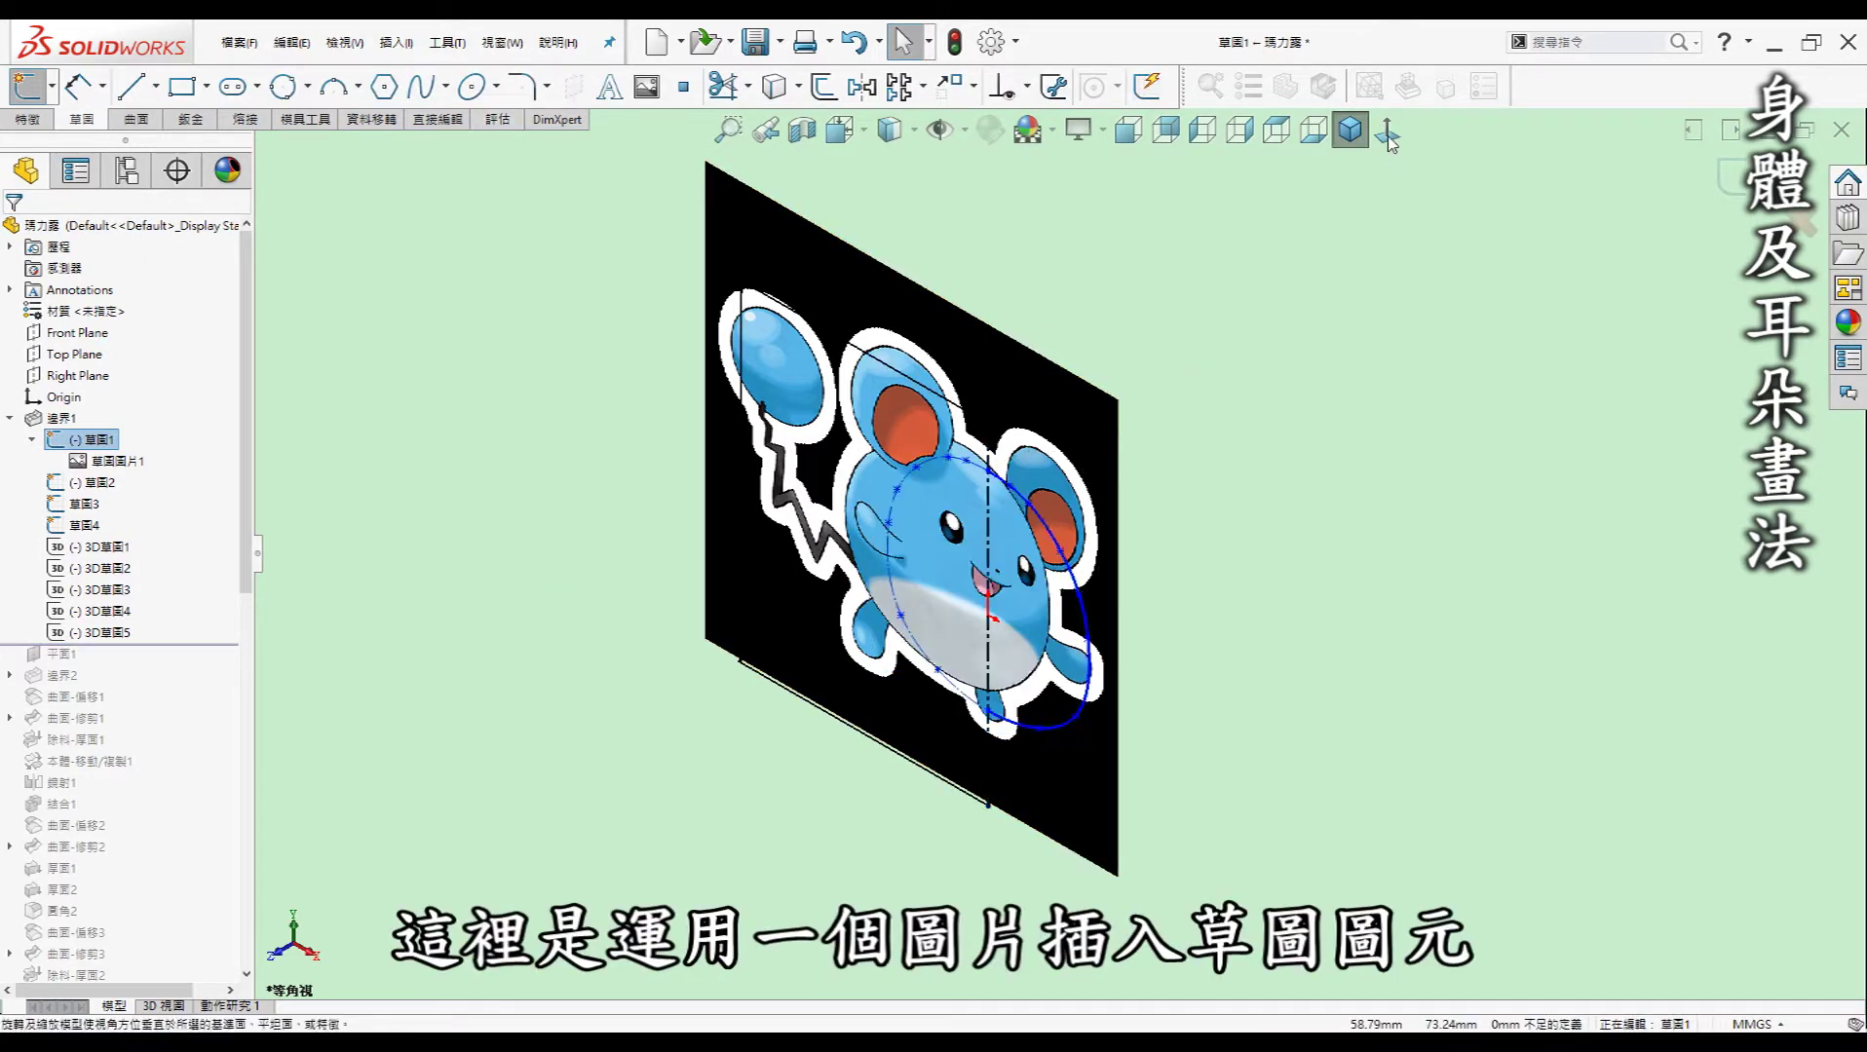
{"action": "key", "text": "ctrl+1"}
{"action": "scroll", "coordinate": [629, 870], "scroll_direction": "down", "scroll_amount": 2}
{"action": "scroll", "coordinate": [750, 753], "scroll_direction": "down", "scroll_amount": 2}
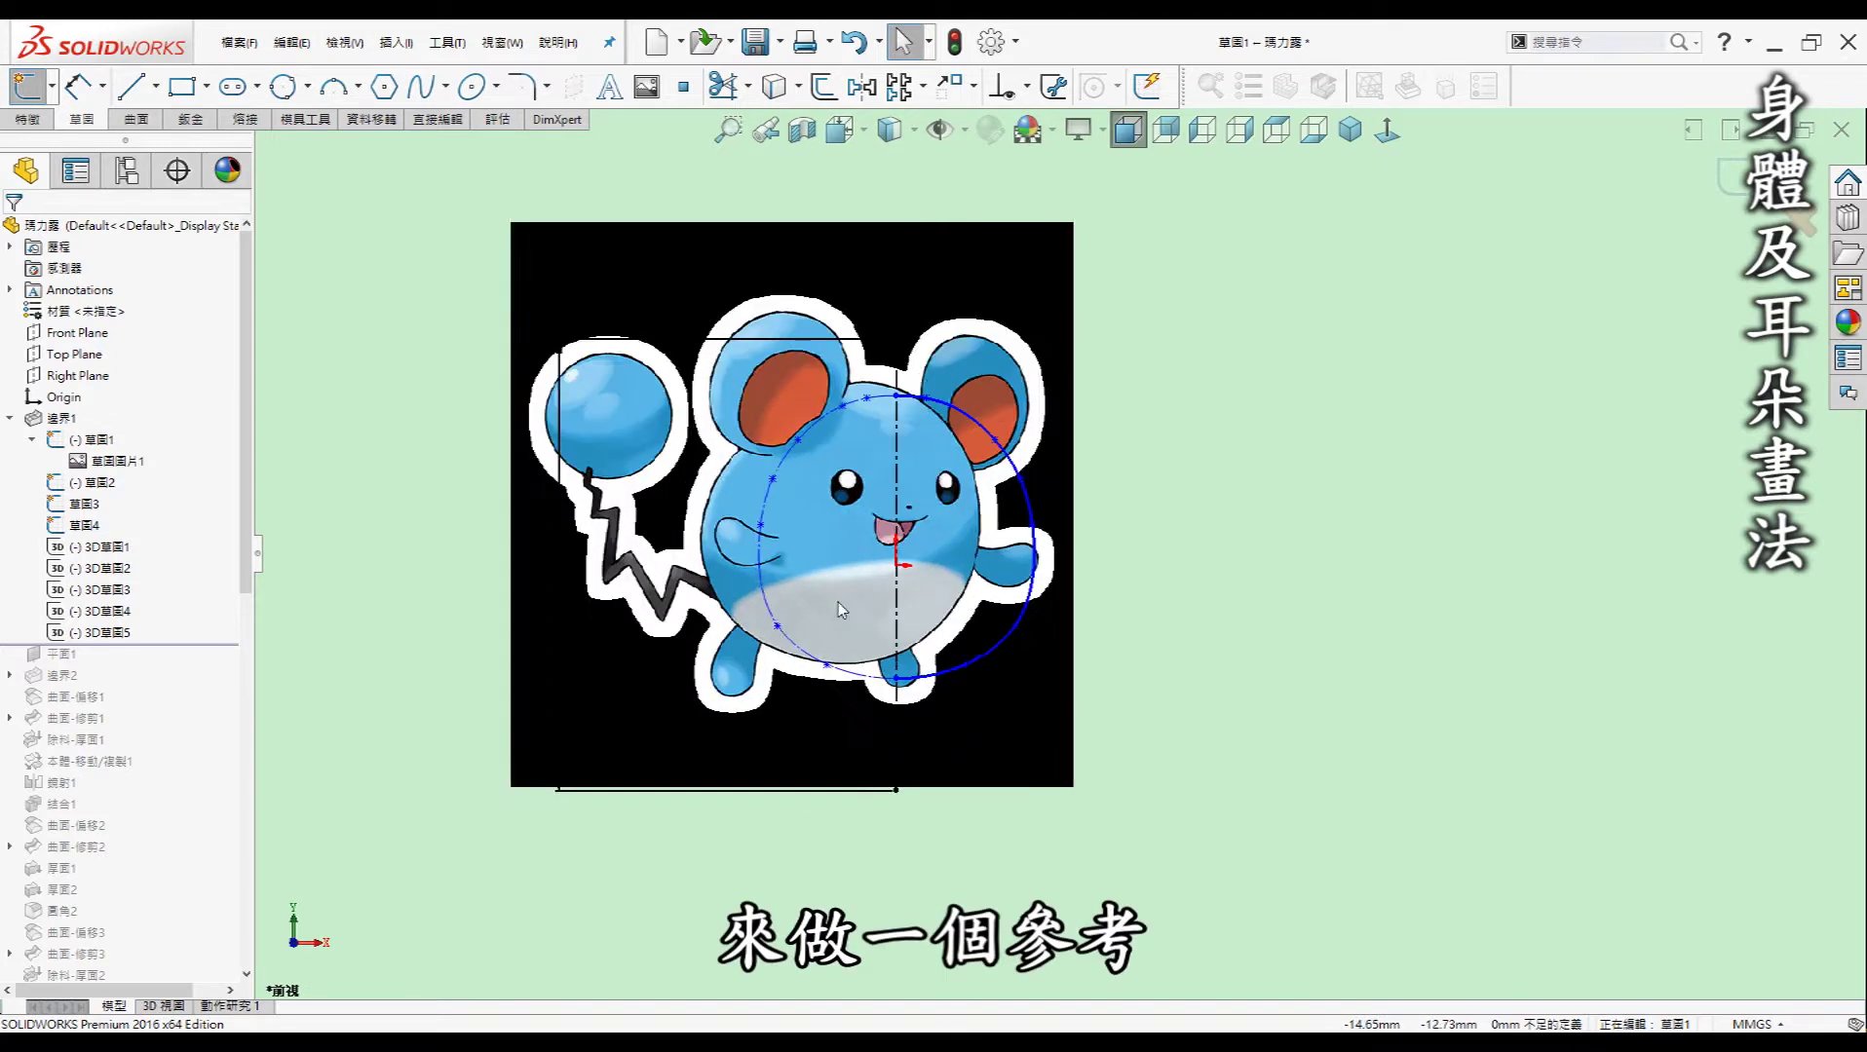
{"action": "scroll", "coordinate": [839, 603], "scroll_direction": "down", "scroll_amount": 1}
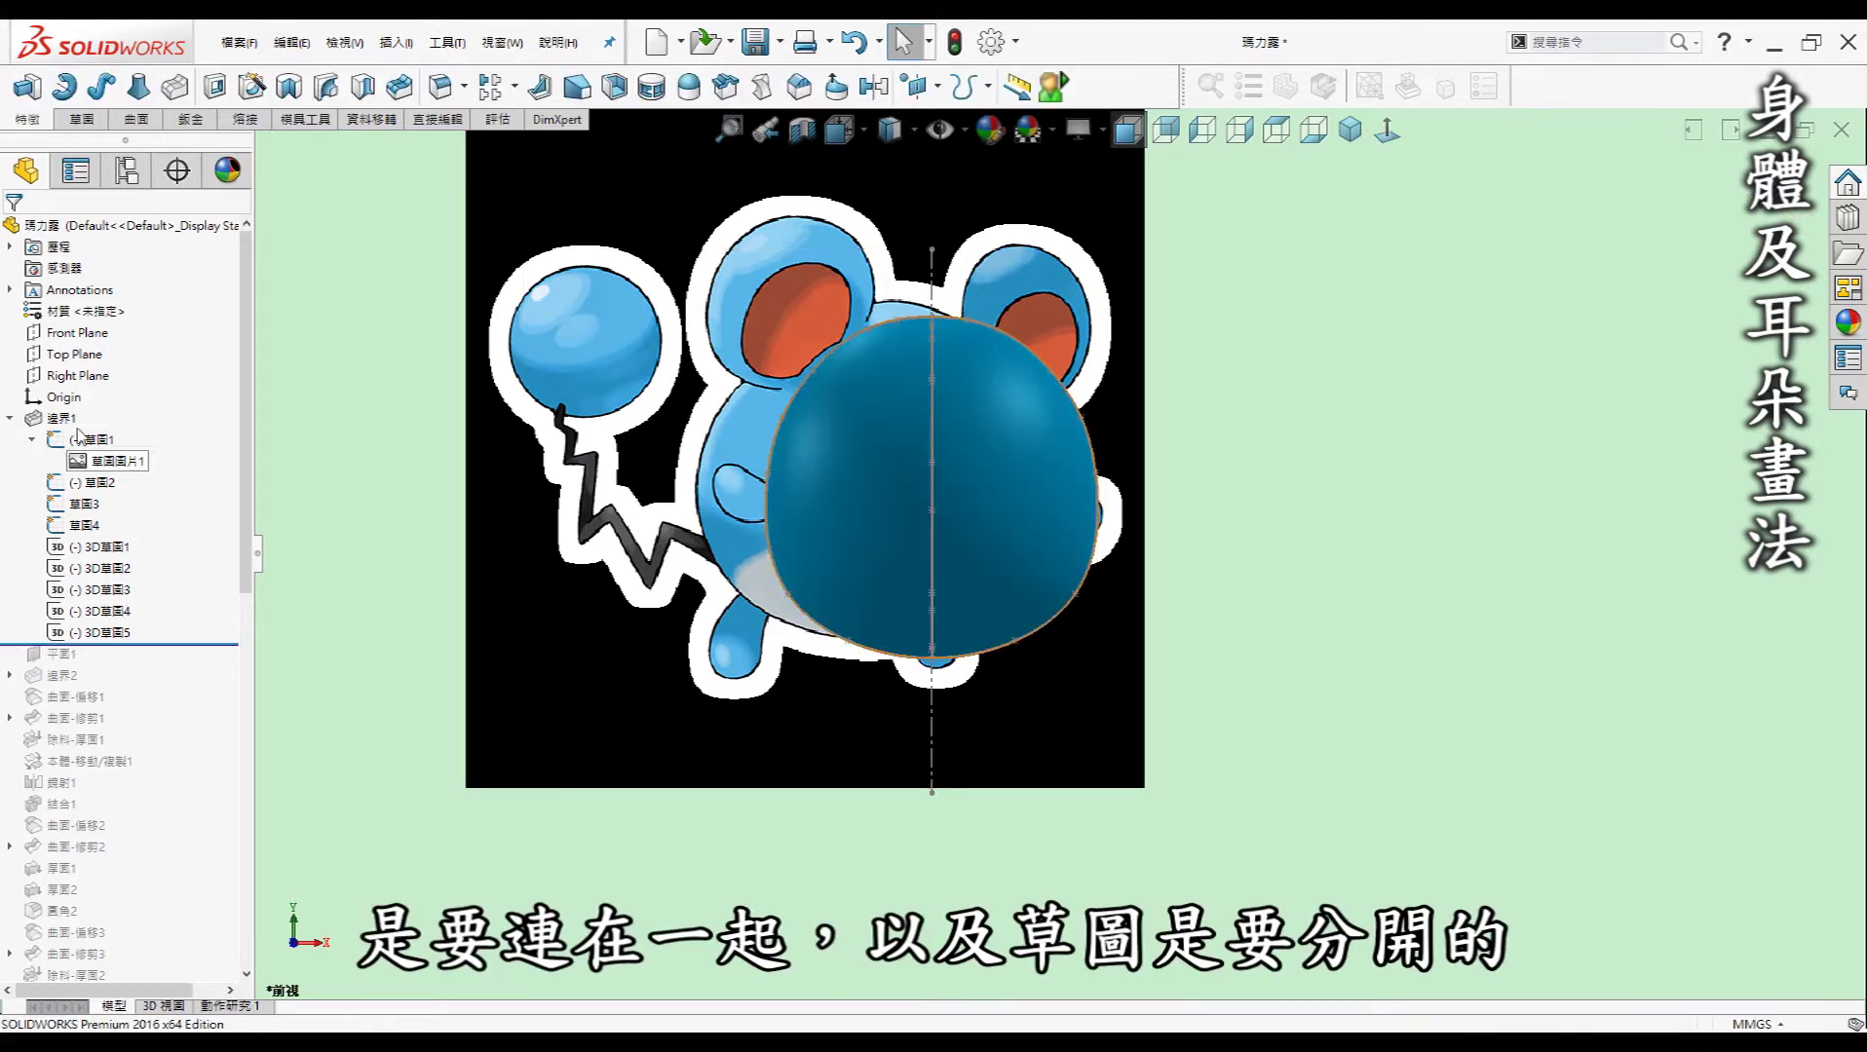
{"action": "left_click", "coordinate": [1350, 130]}
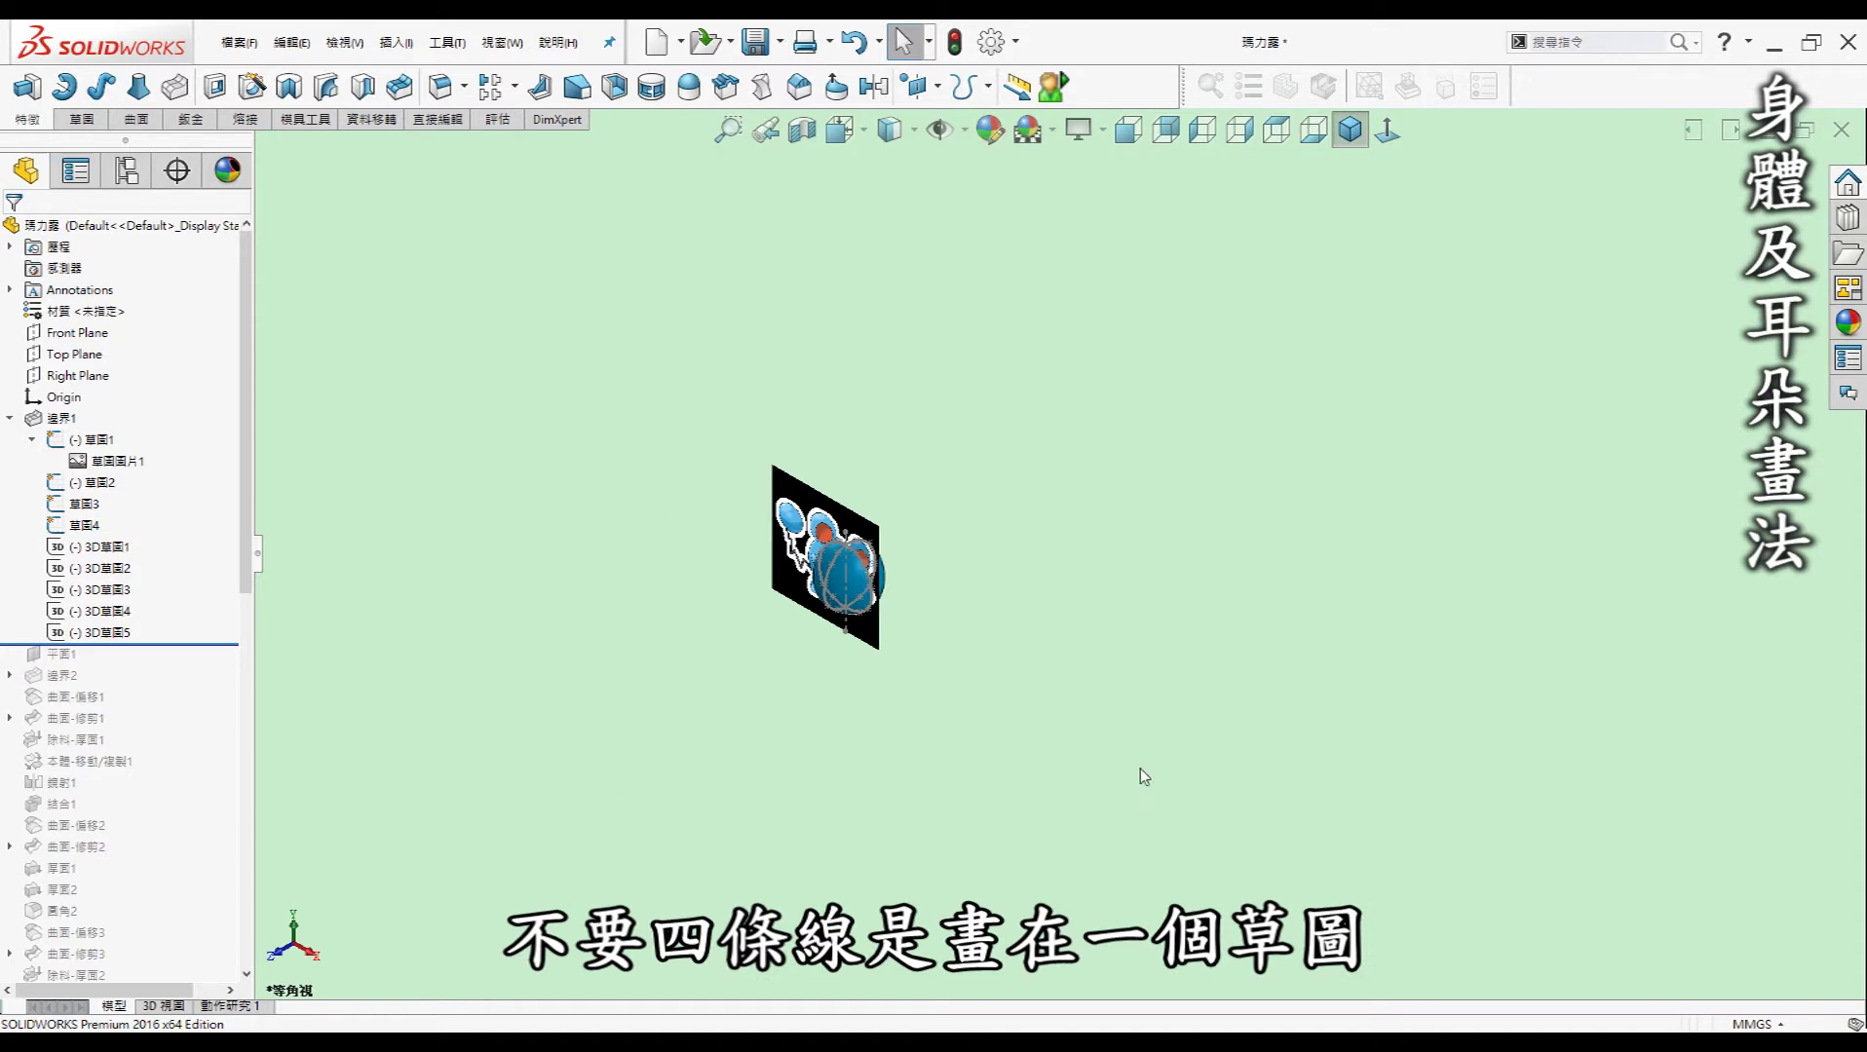
Select the body's five 3D guide sketches 3D草圖1–5 to inspect them.
{"action": "scroll", "coordinate": [814, 564], "scroll_direction": "down", "scroll_amount": 5}
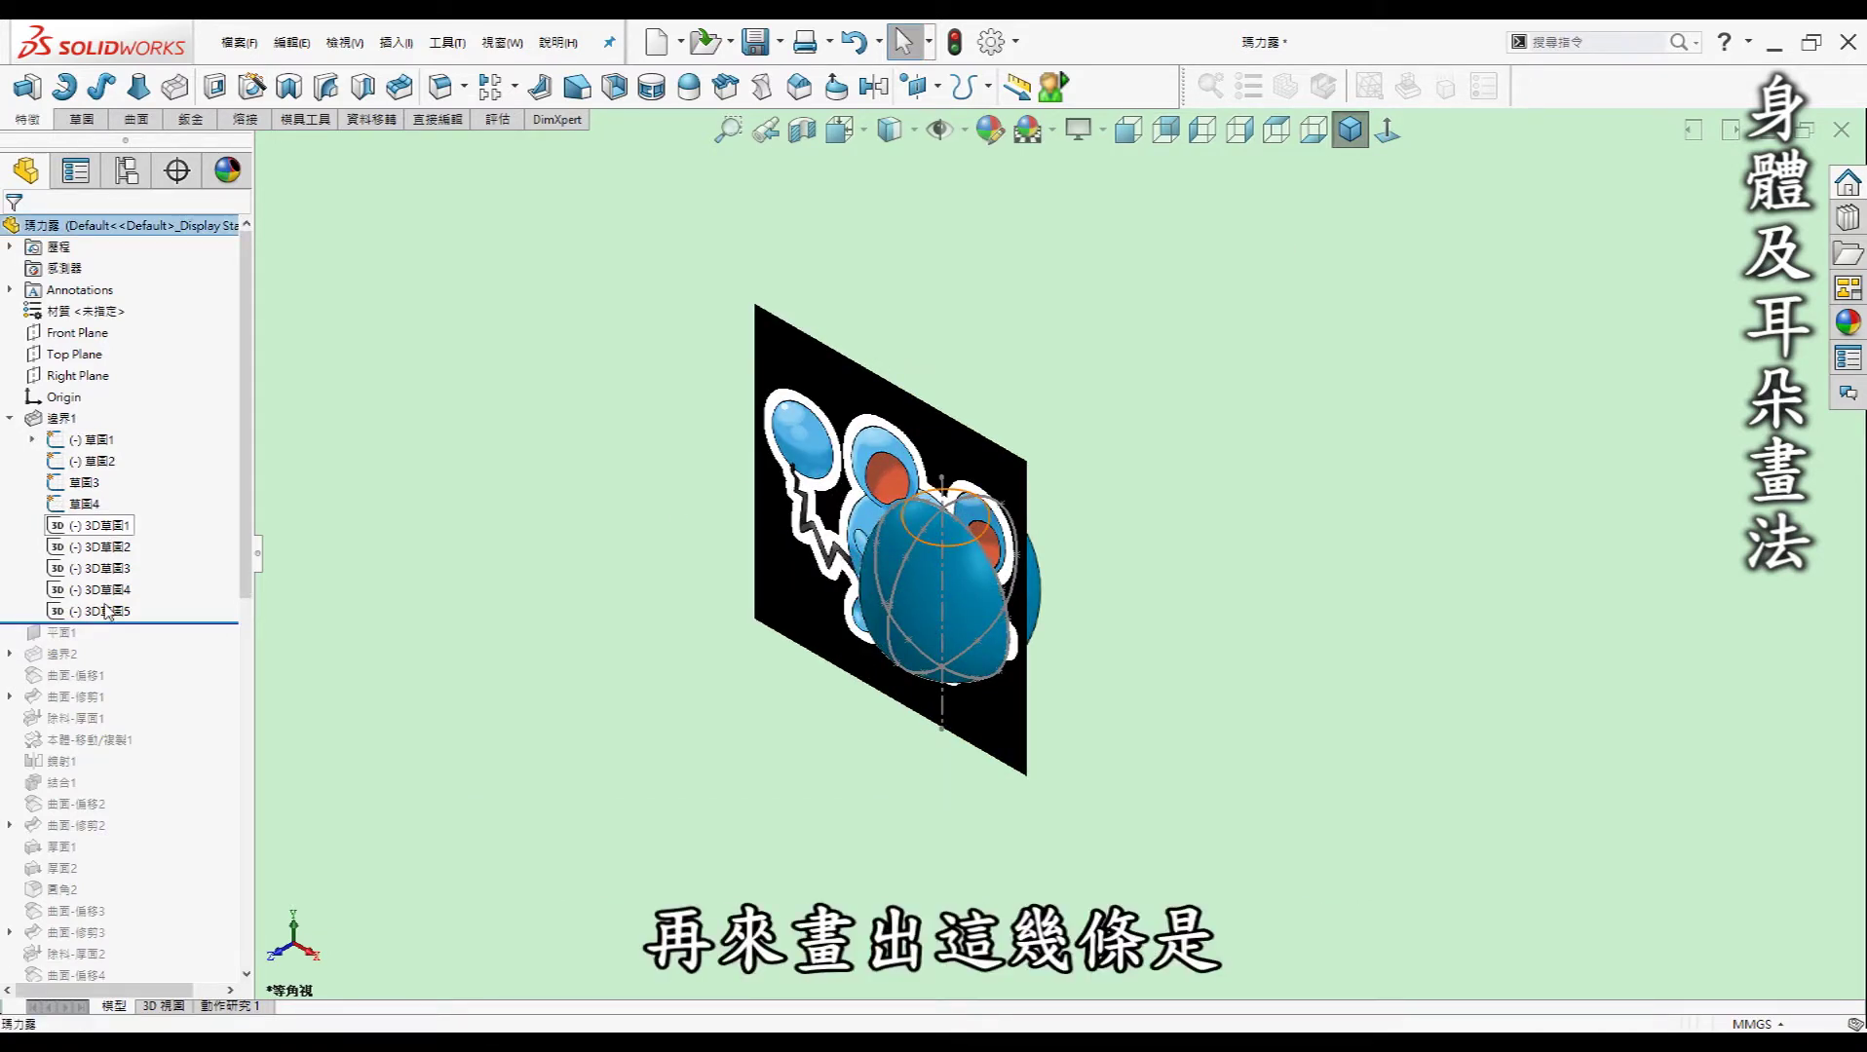
{"action": "left_click", "coordinate": [106, 611], "text": "shift"}
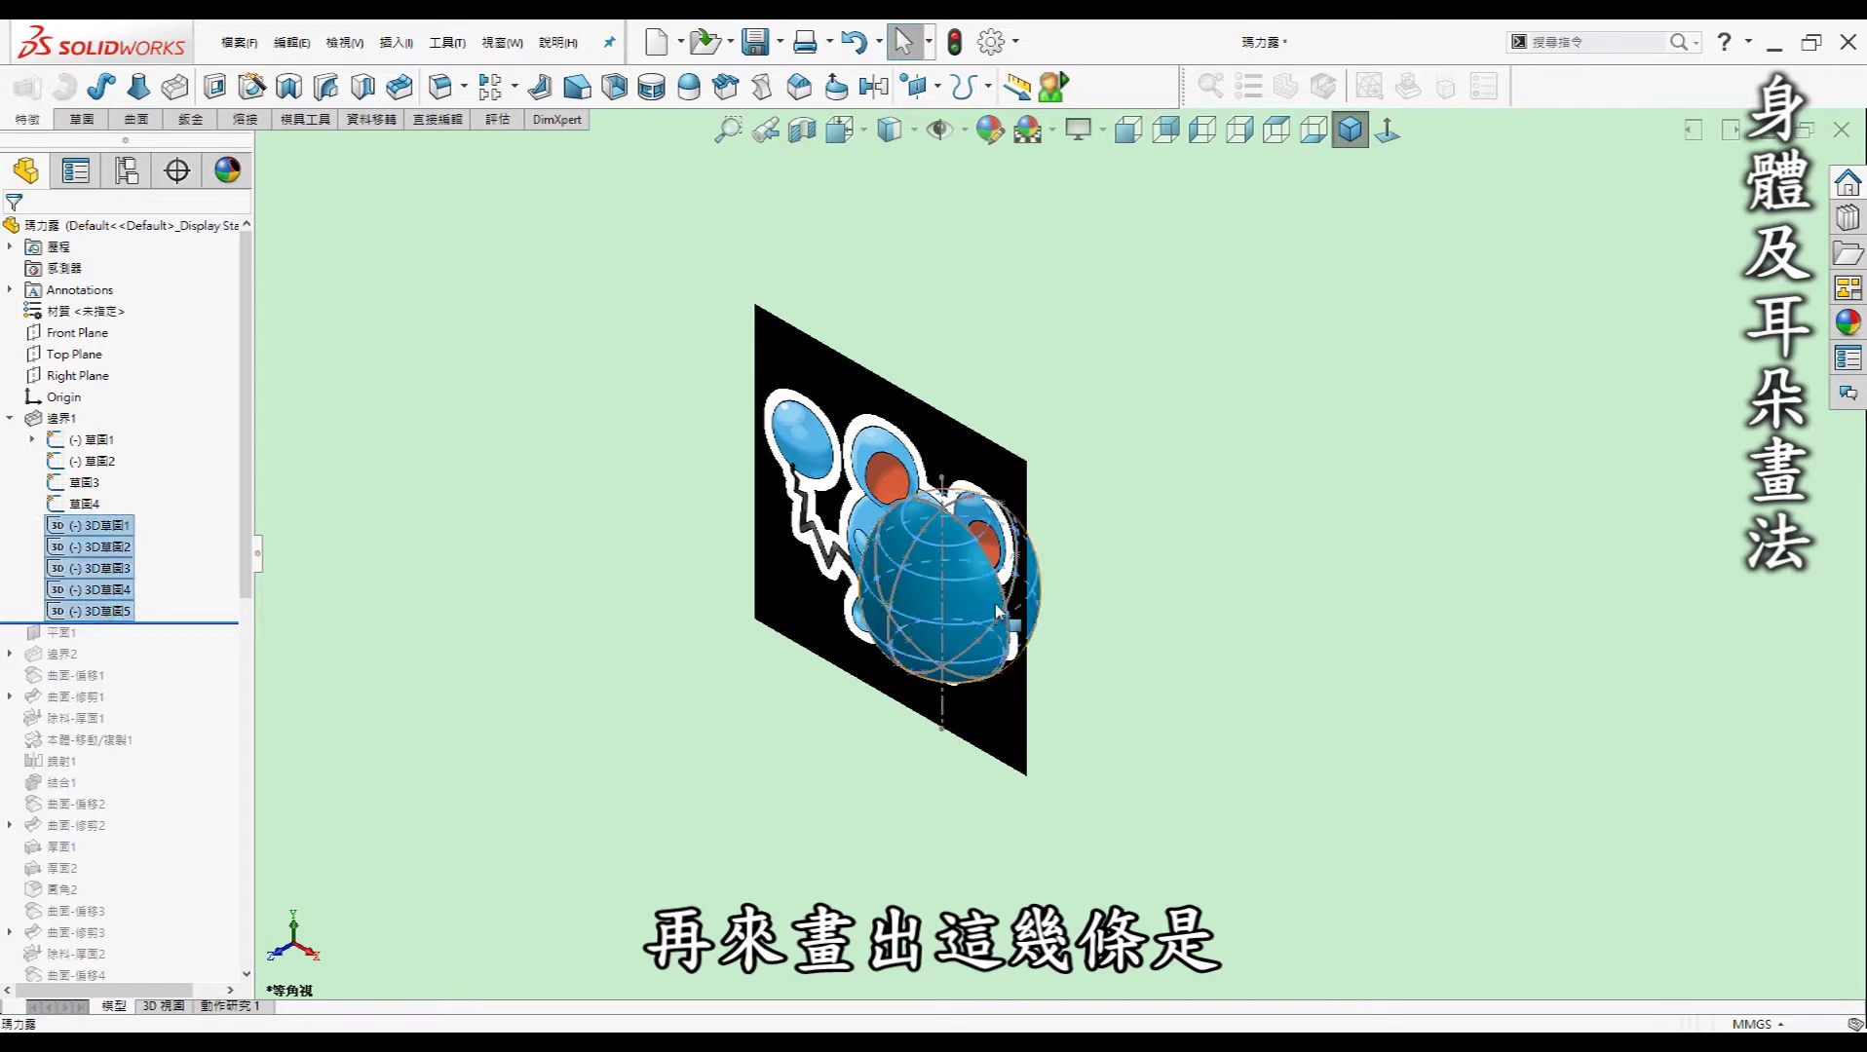
{"action": "scroll", "coordinate": [935, 614], "scroll_direction": "down", "scroll_amount": 3}
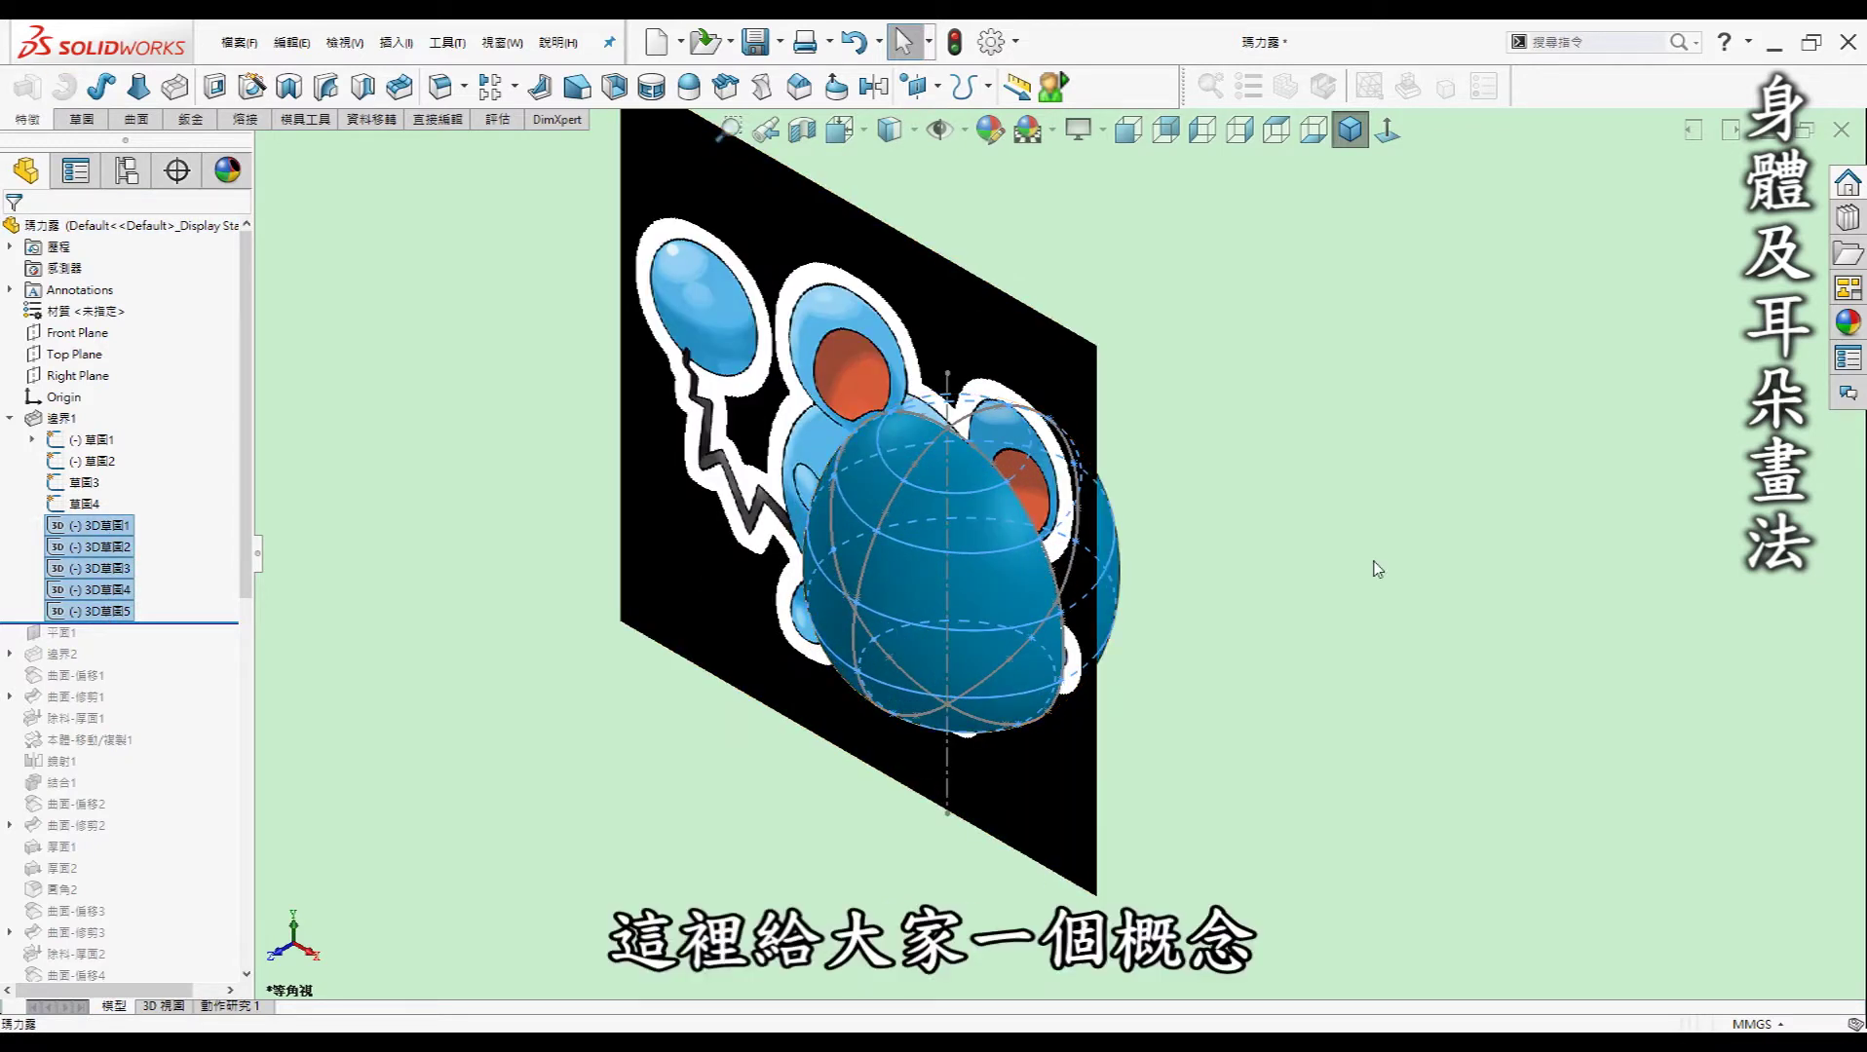
{"action": "key", "text": "Escape"}
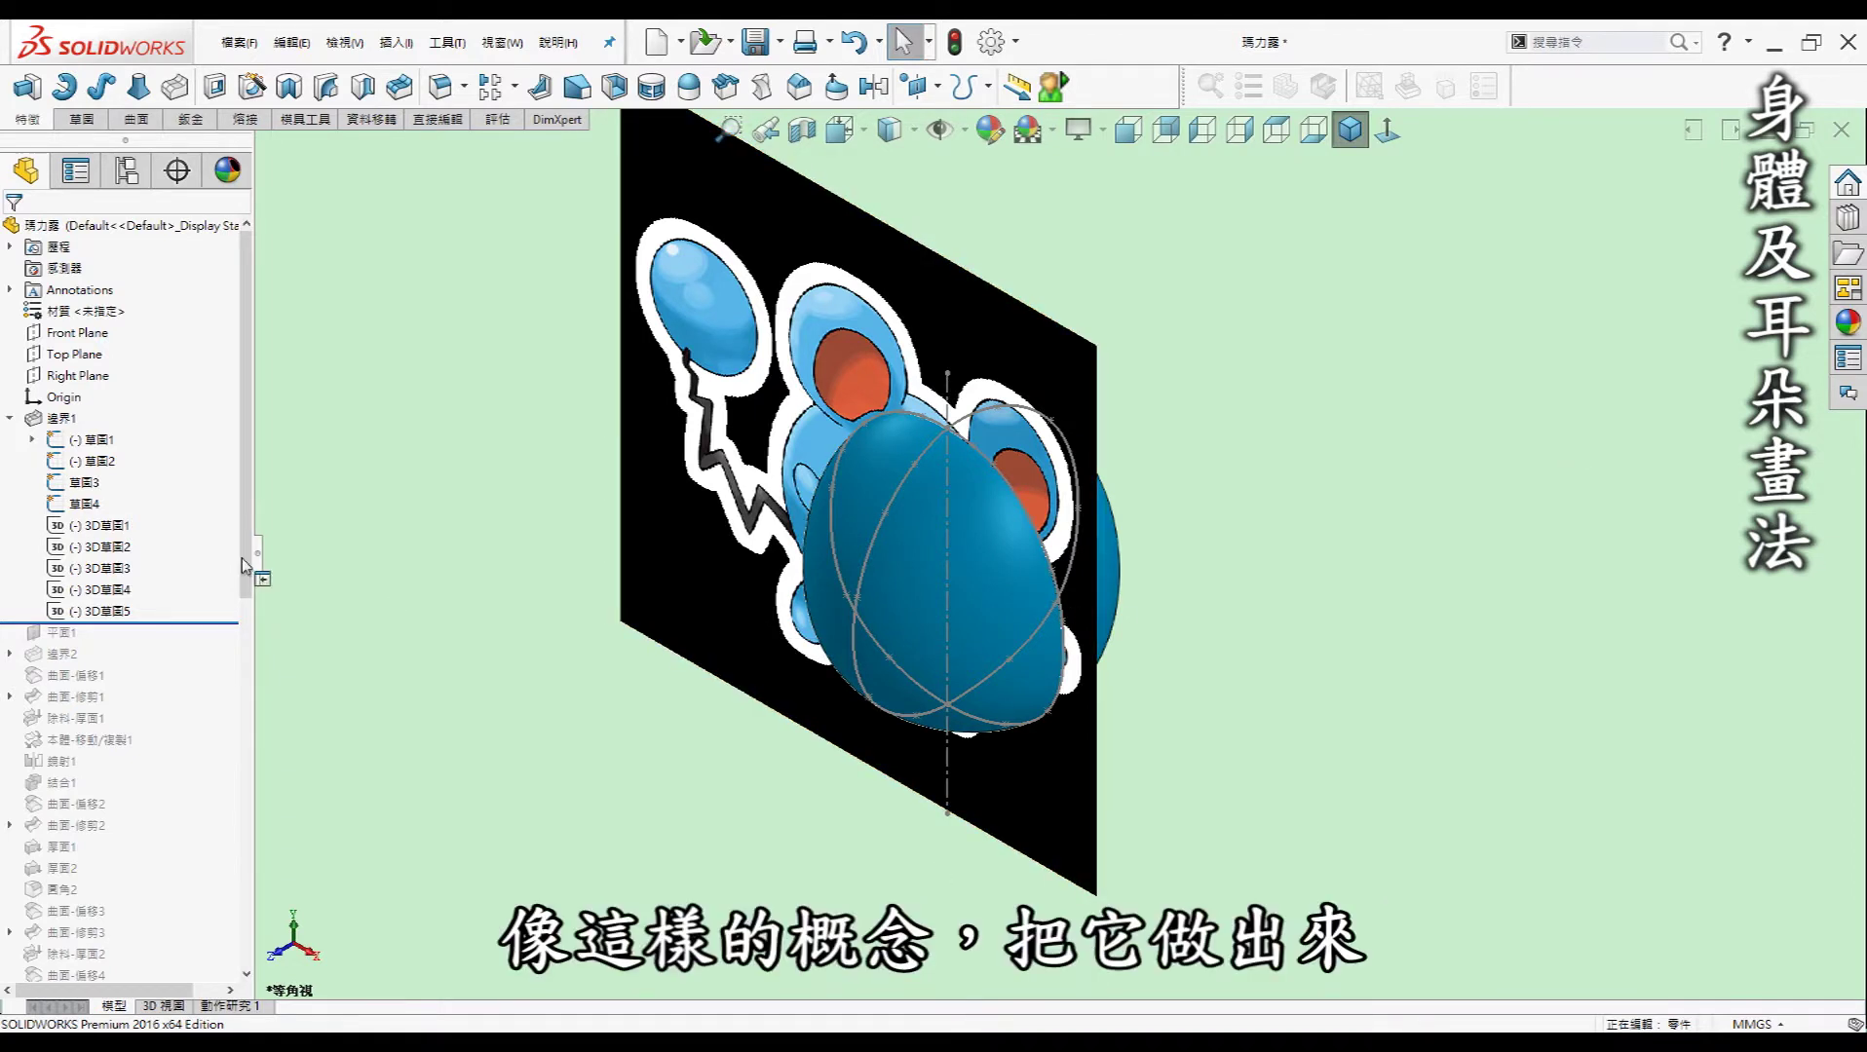
{"action": "left_click", "coordinate": [107, 611]}
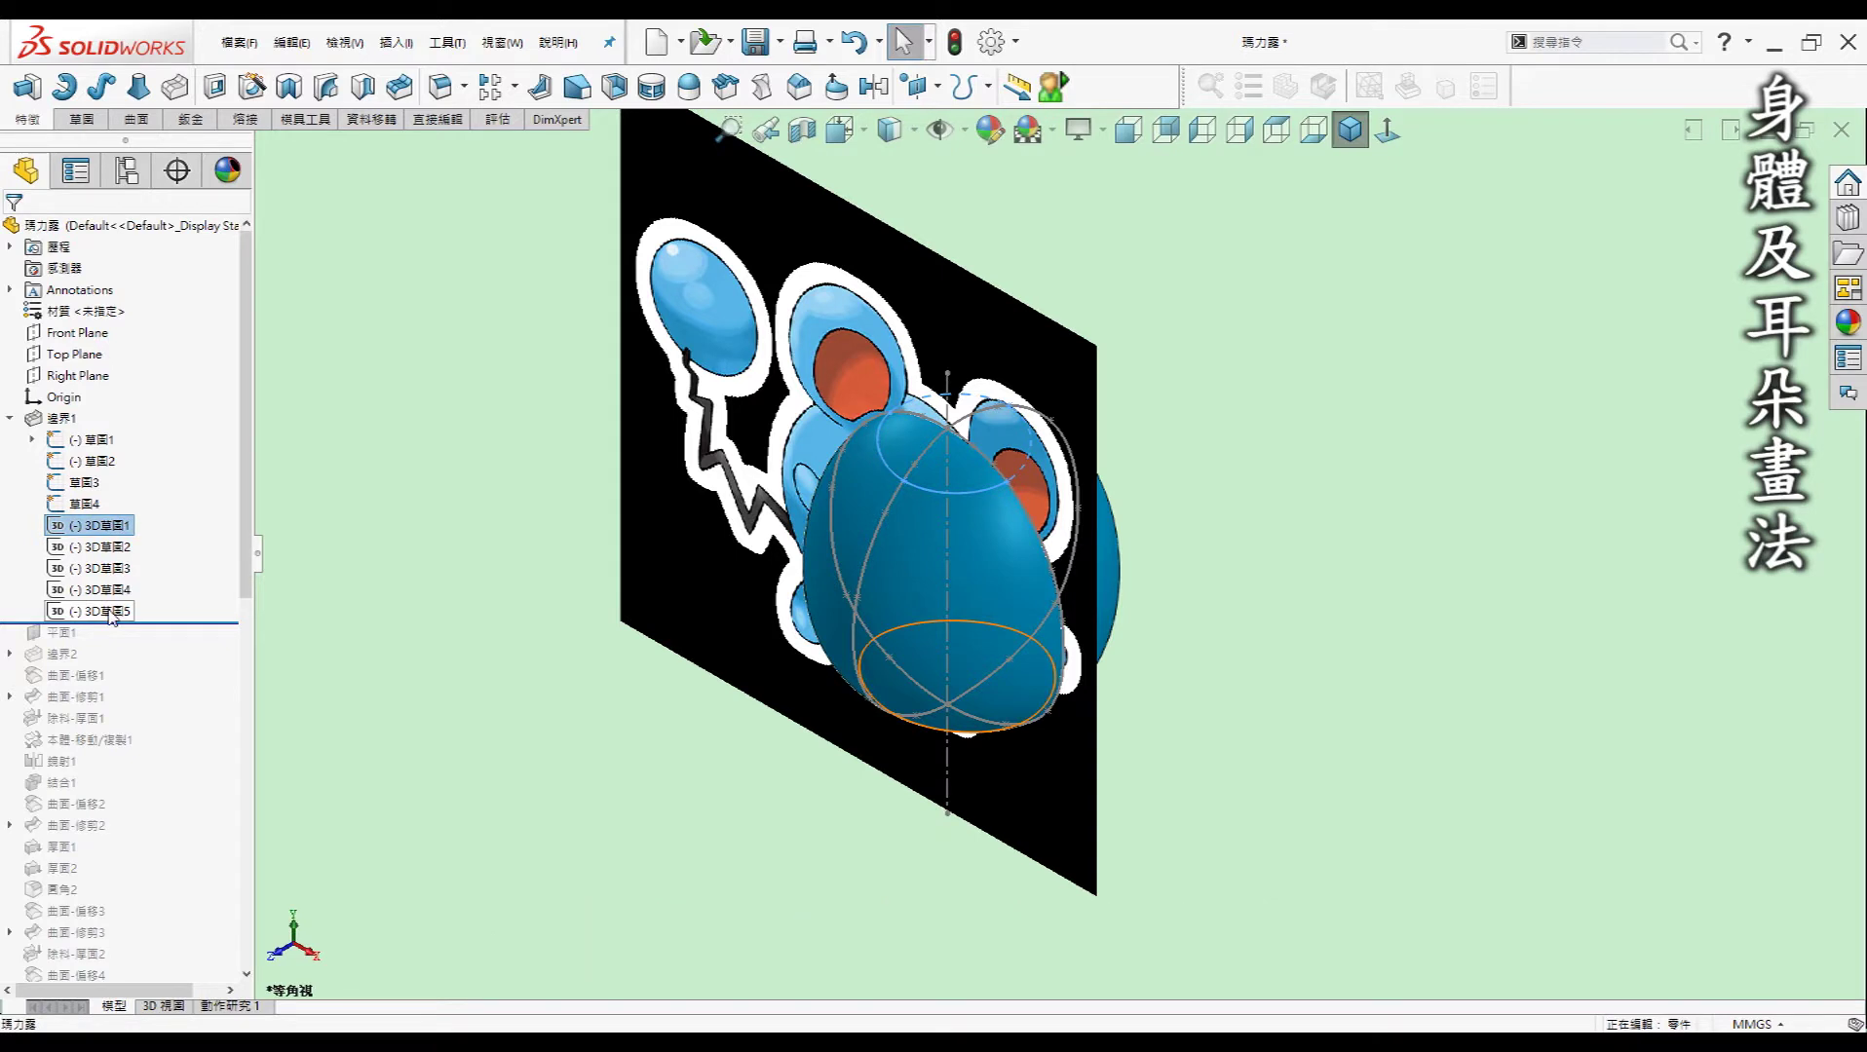
{"action": "left_click", "coordinate": [93, 525], "text": "shift"}
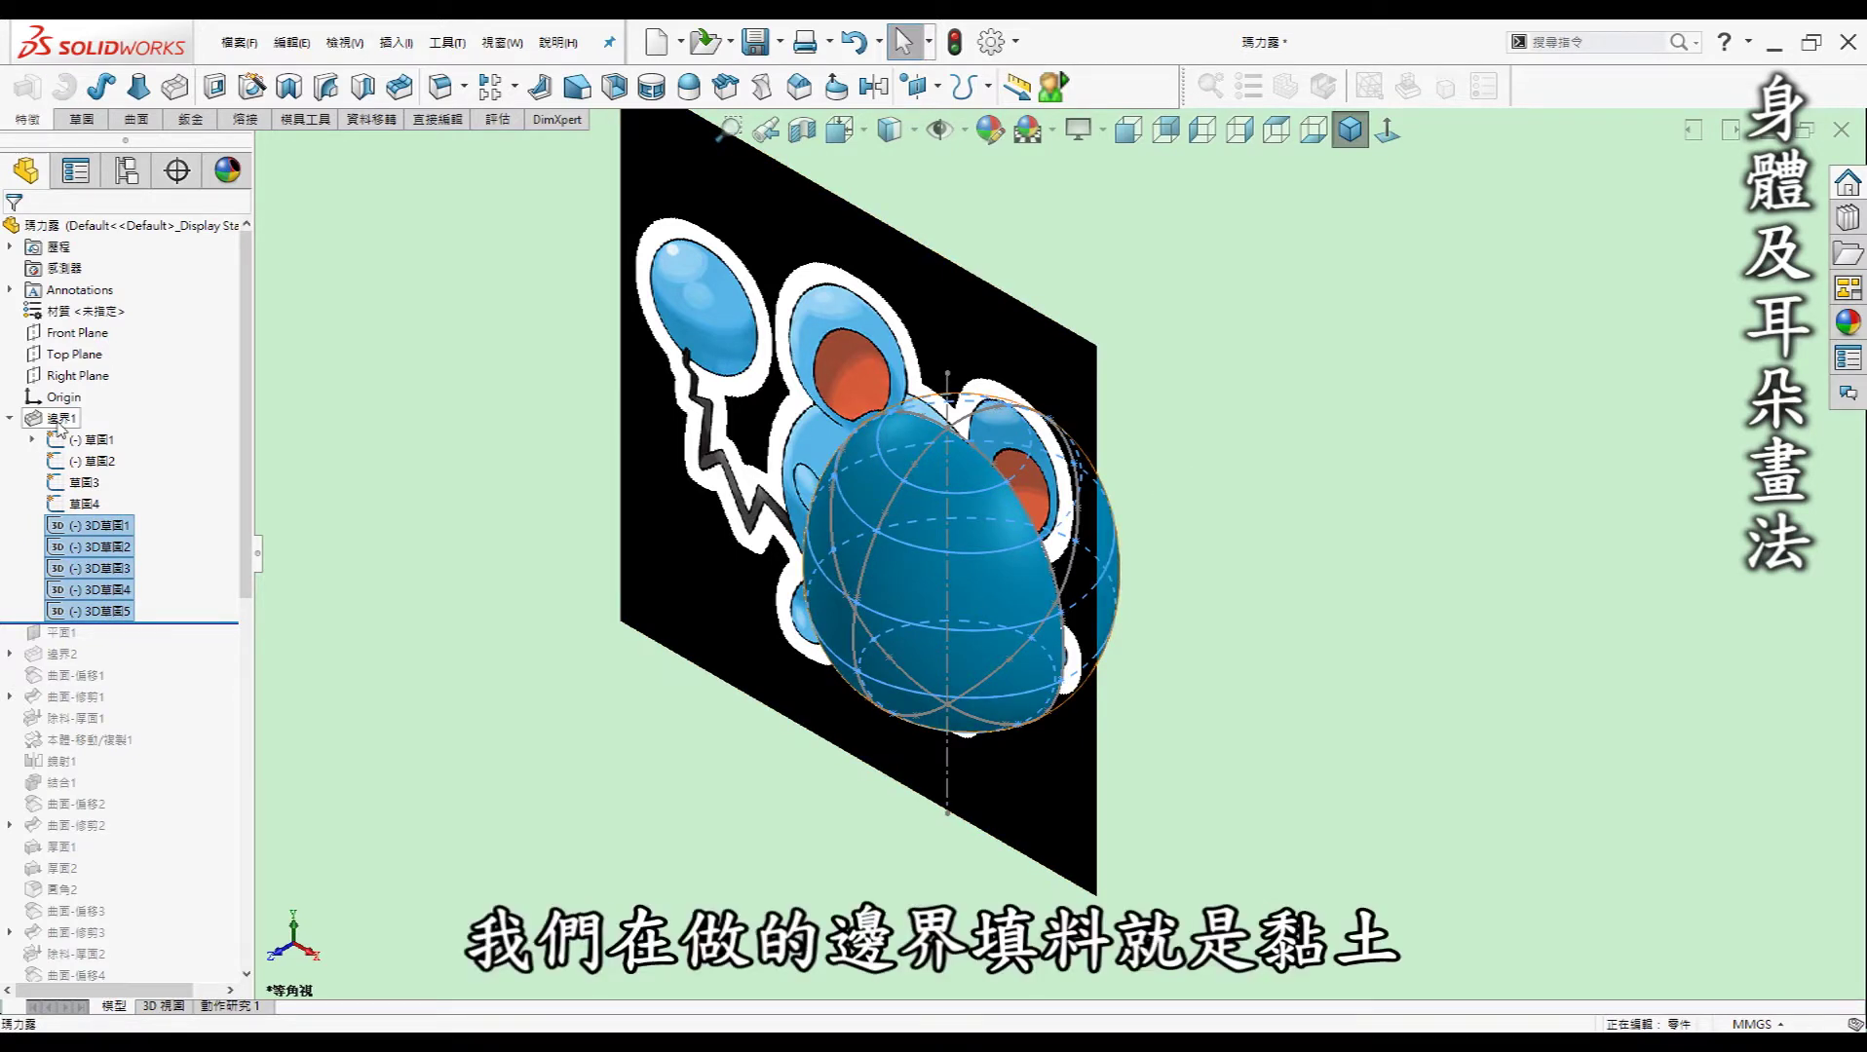
{"action": "left_click", "coordinate": [399, 406]}
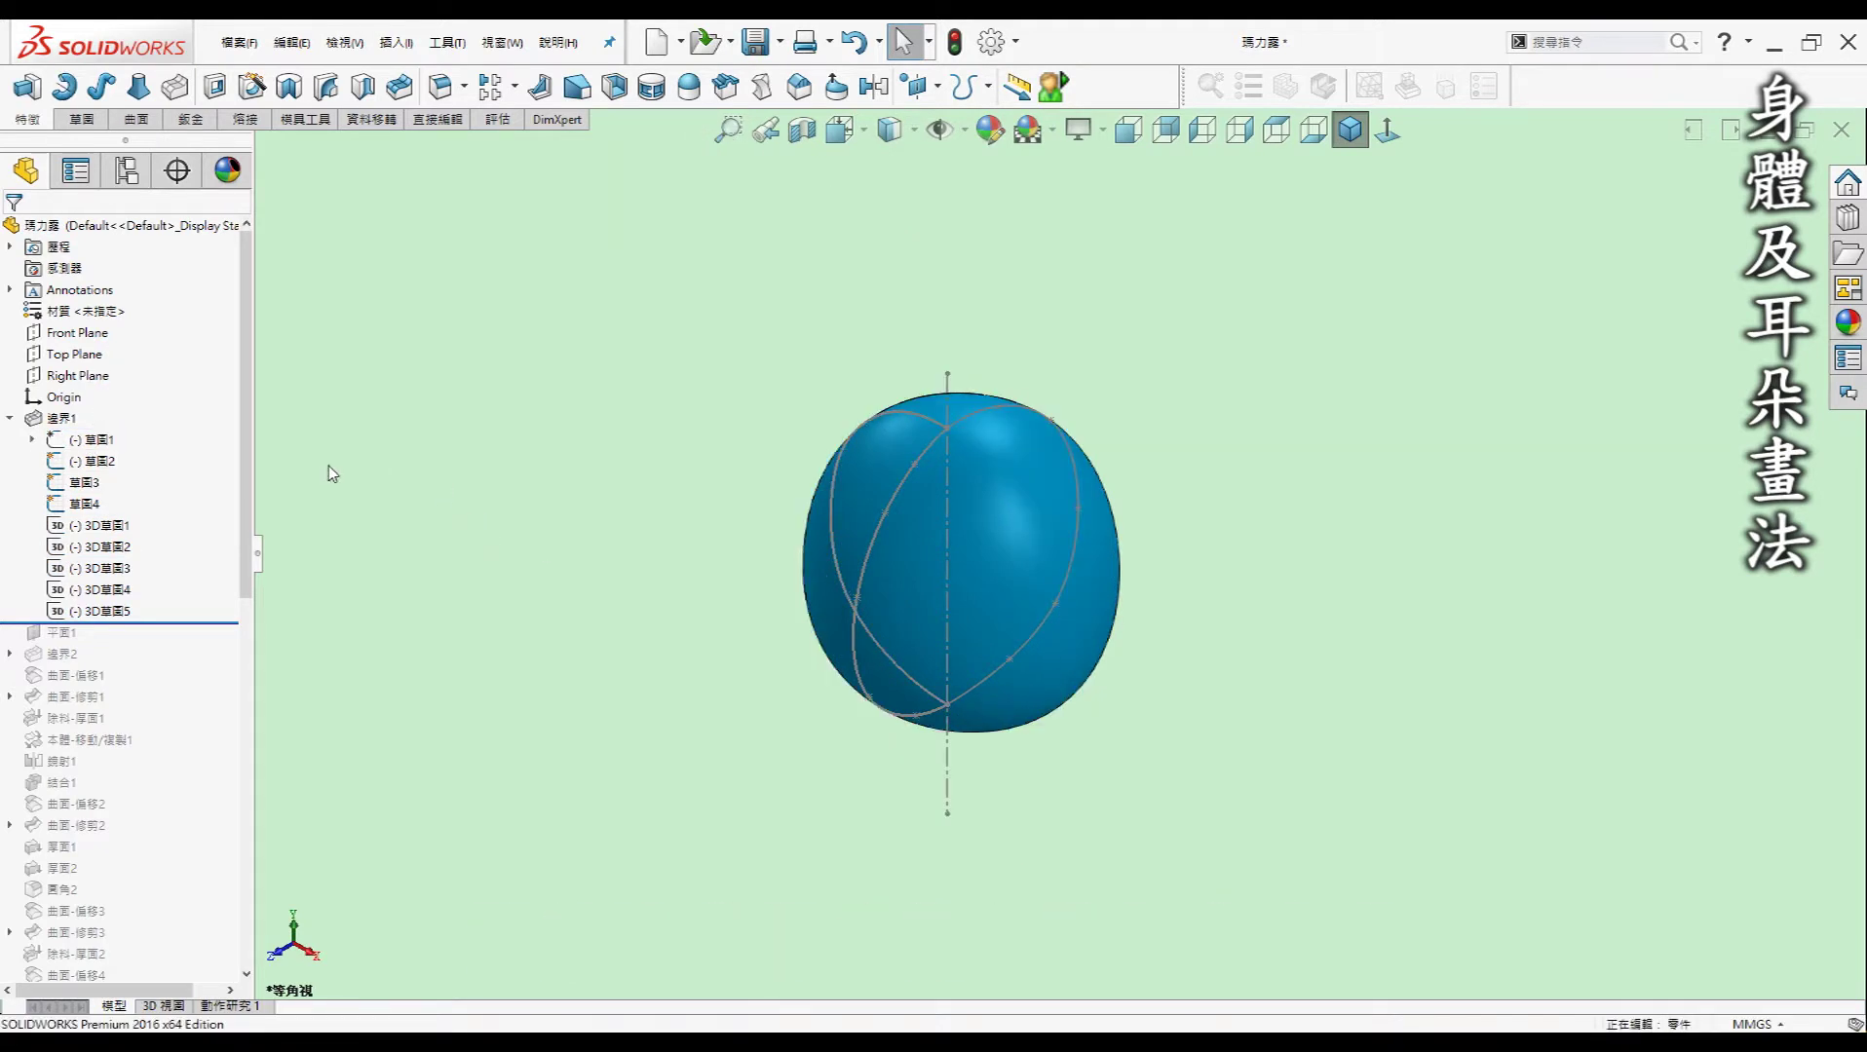
Hide sketches 草圖2–4, collapse 邊界1, and roll history forward to the ear surface.
{"action": "left_click", "coordinate": [89, 461]}
{"action": "left_click", "coordinate": [86, 504], "text": "shift"}
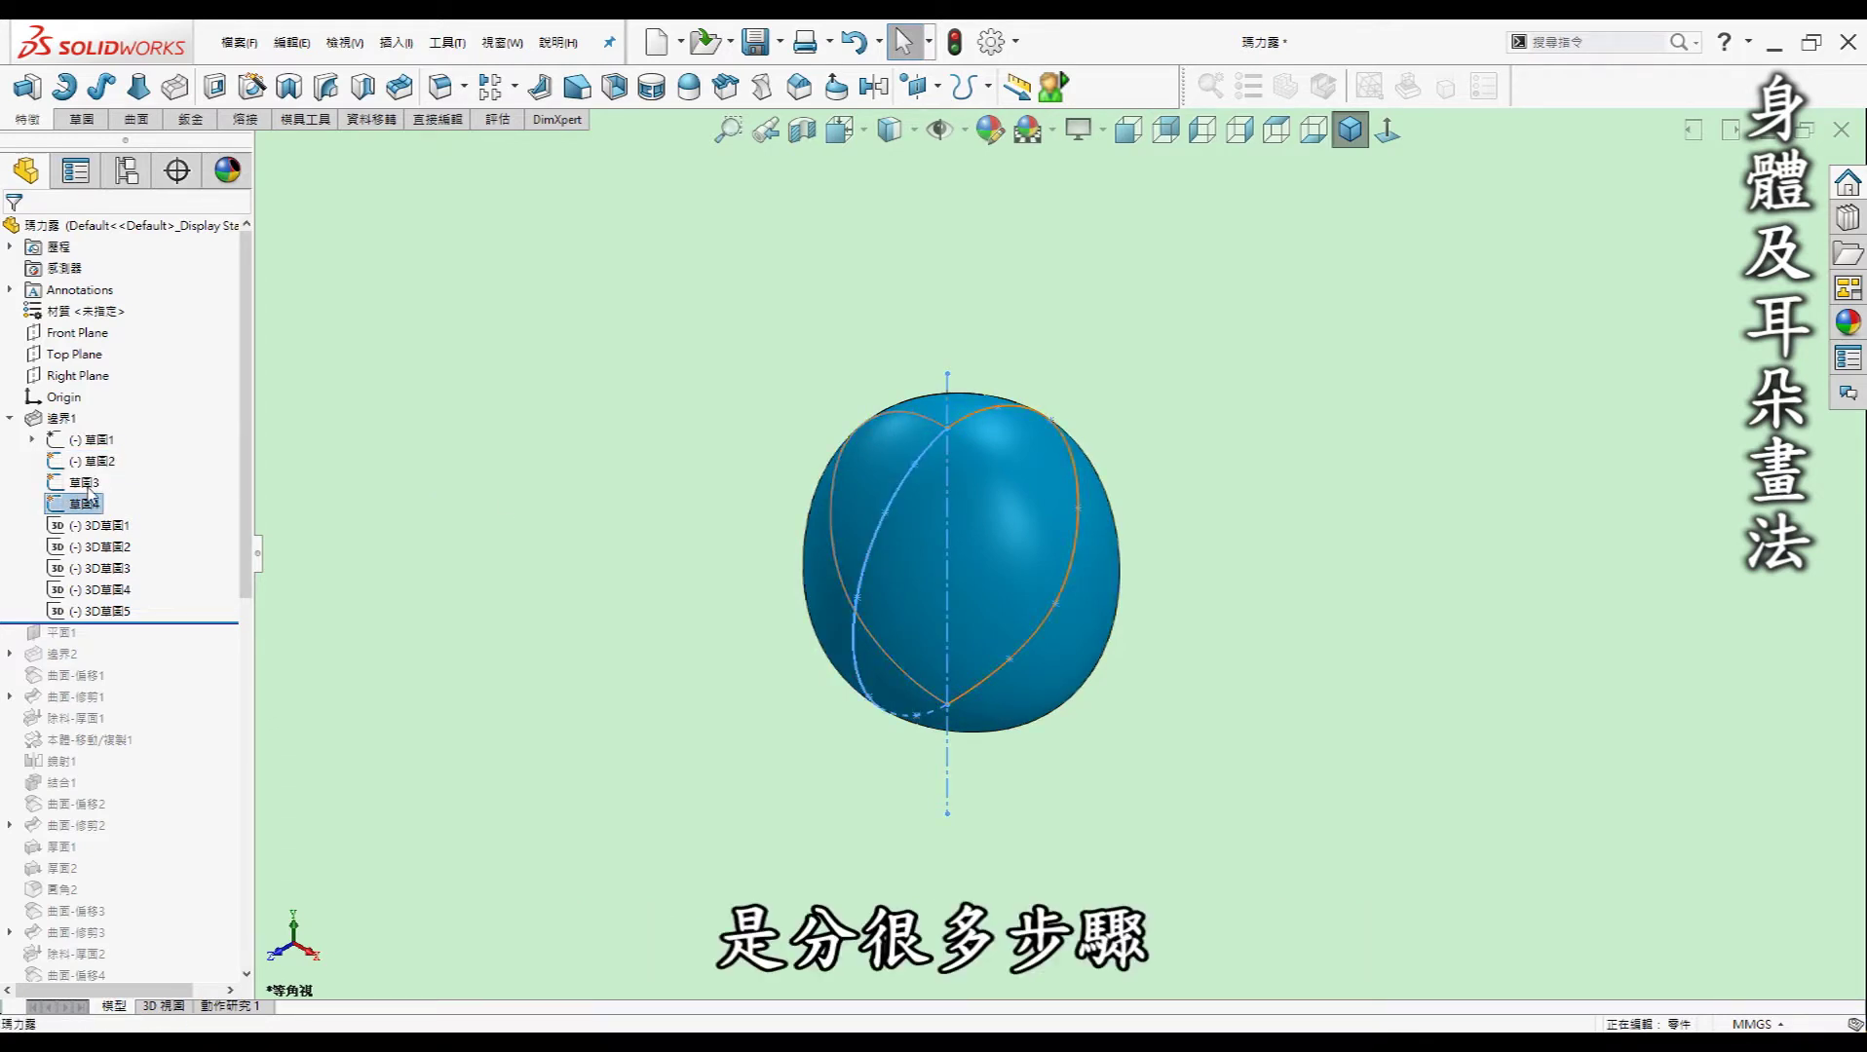
{"action": "left_click", "coordinate": [522, 394]}
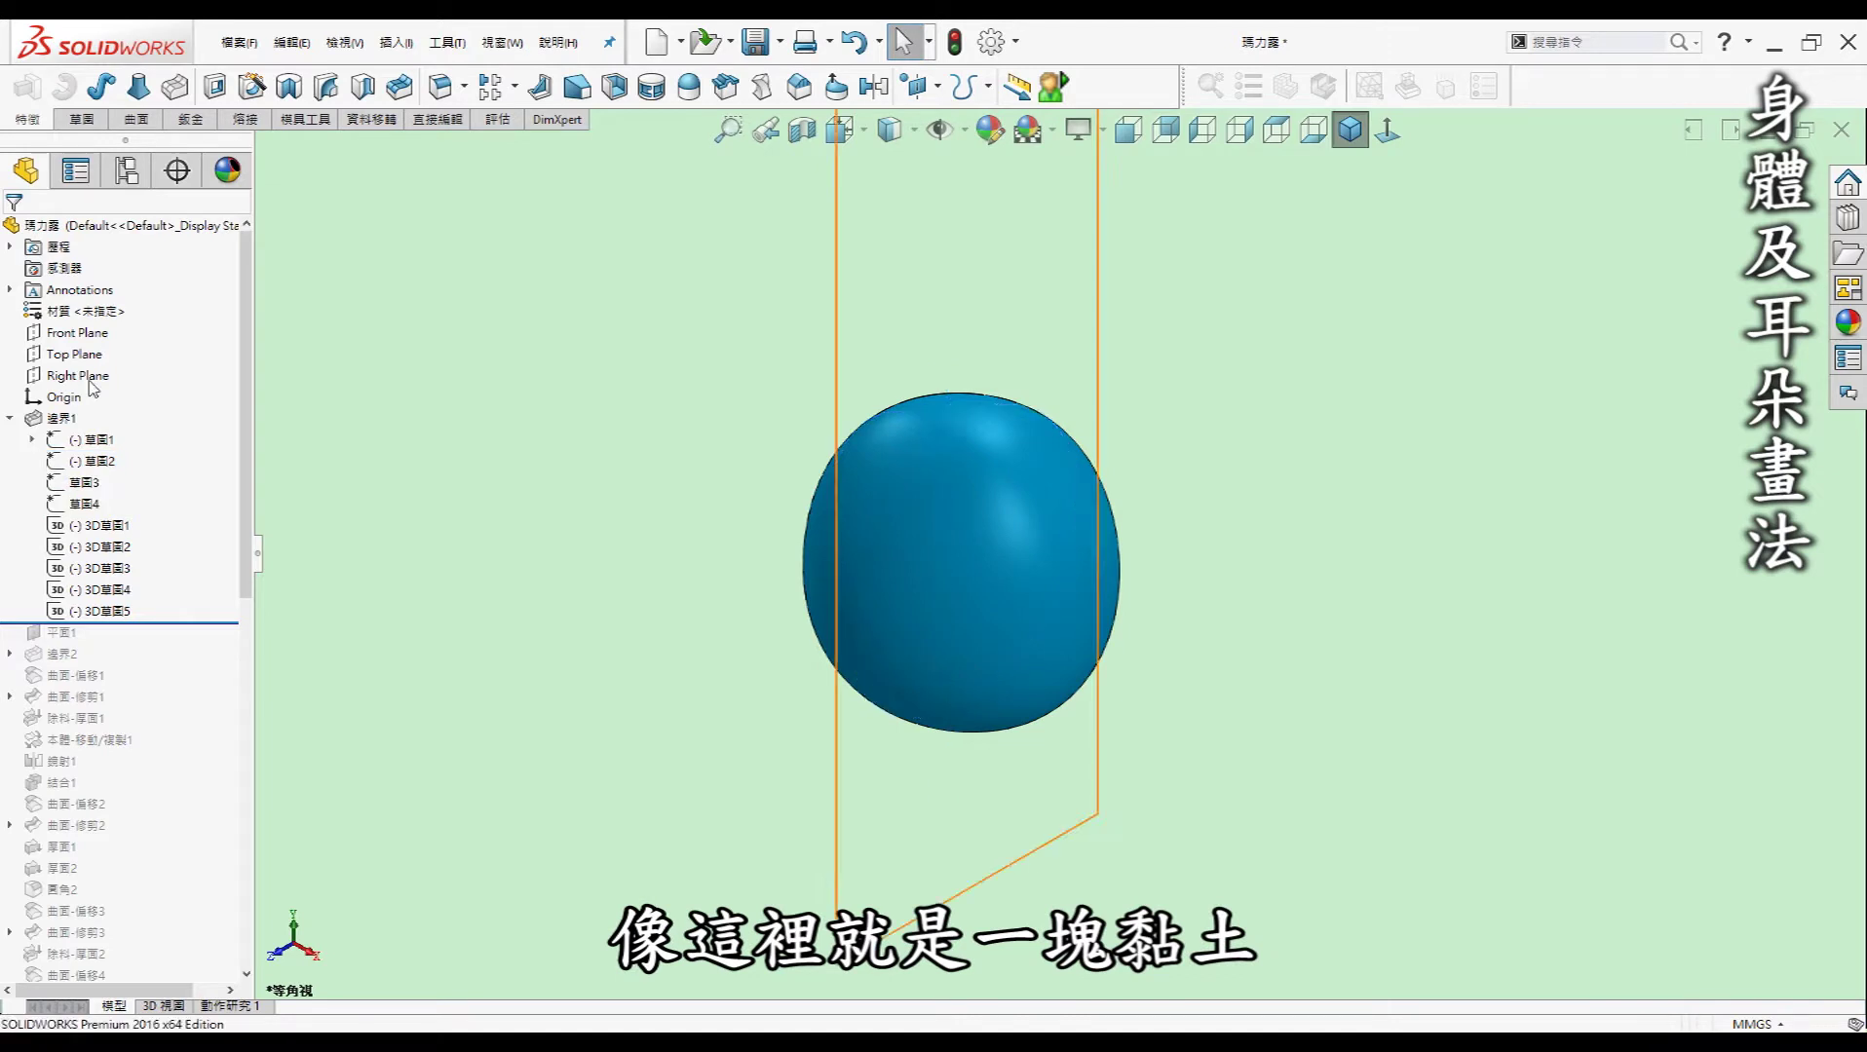
{"action": "left_click", "coordinate": [10, 418]}
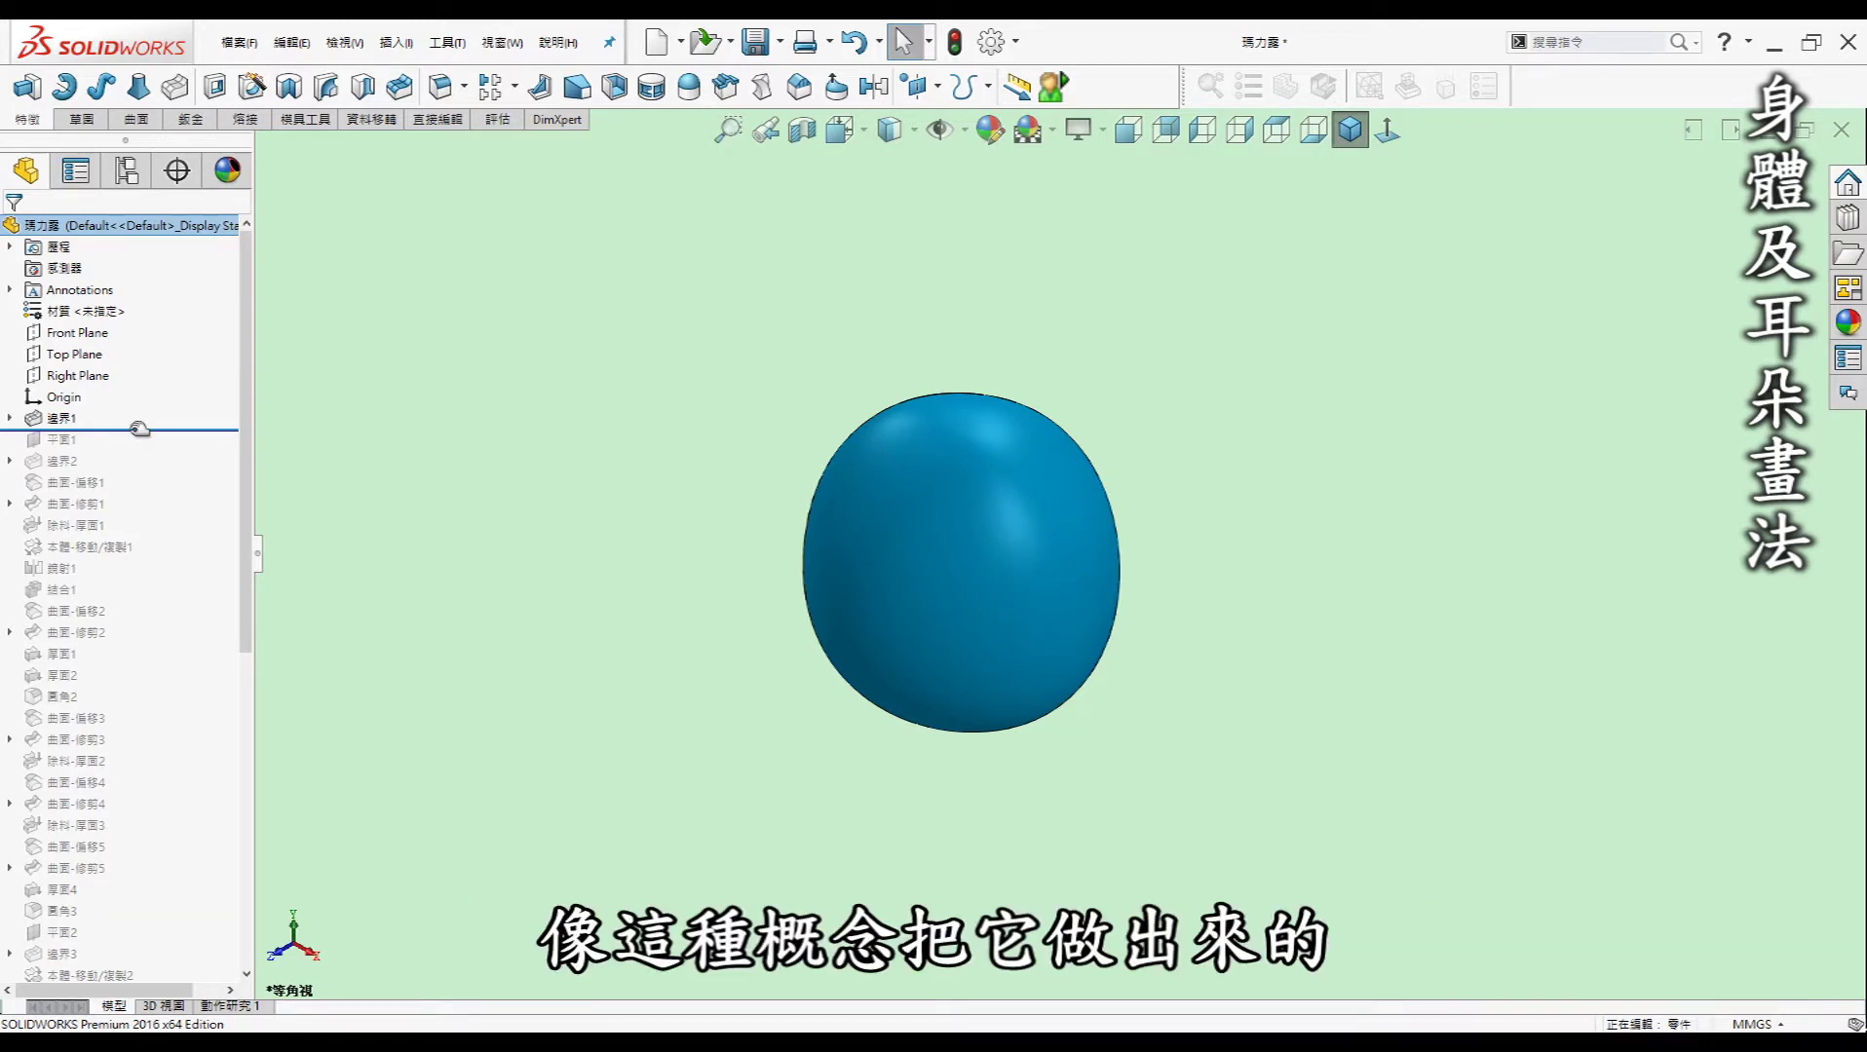
{"action": "left_click_drag", "start_coordinate": [127, 430], "coordinate": [157, 474]}
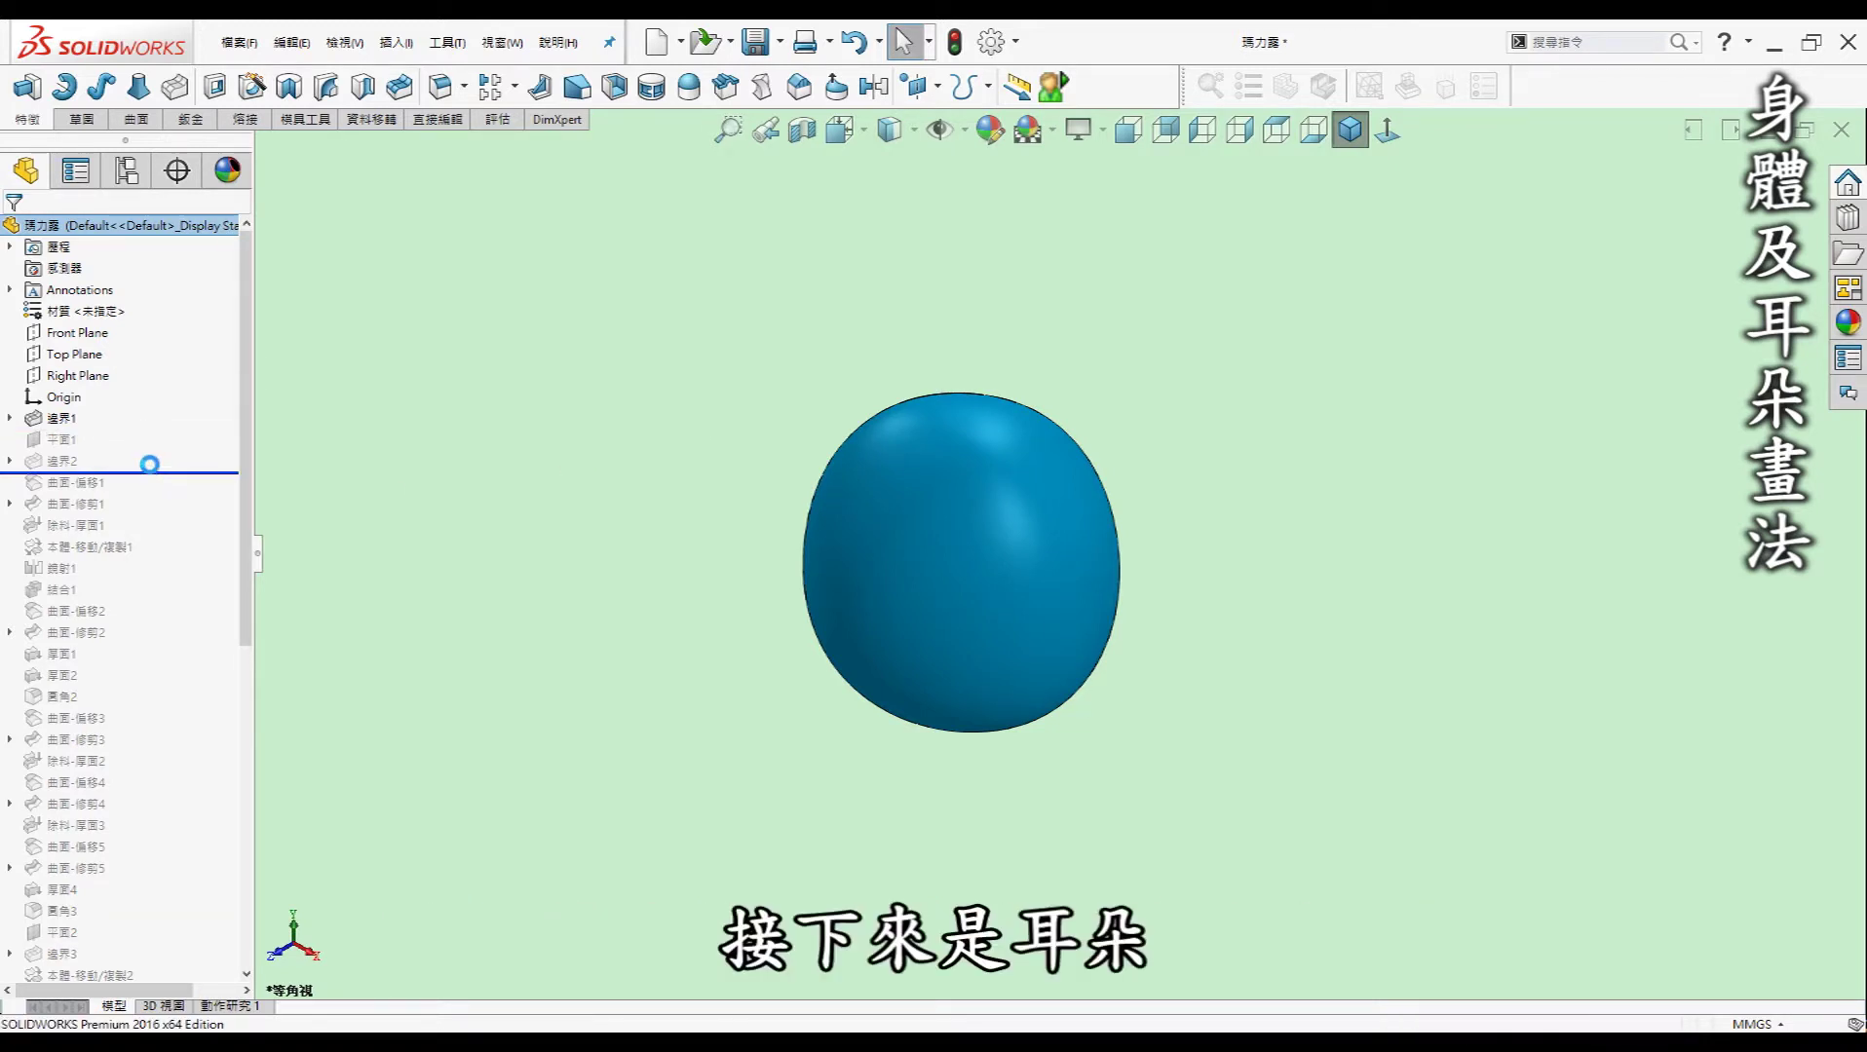
Review the ear's sketches 草圖5–8 and guide curves, then roll history past 曲面-修剪1.
{"action": "left_click", "coordinate": [11, 483]}
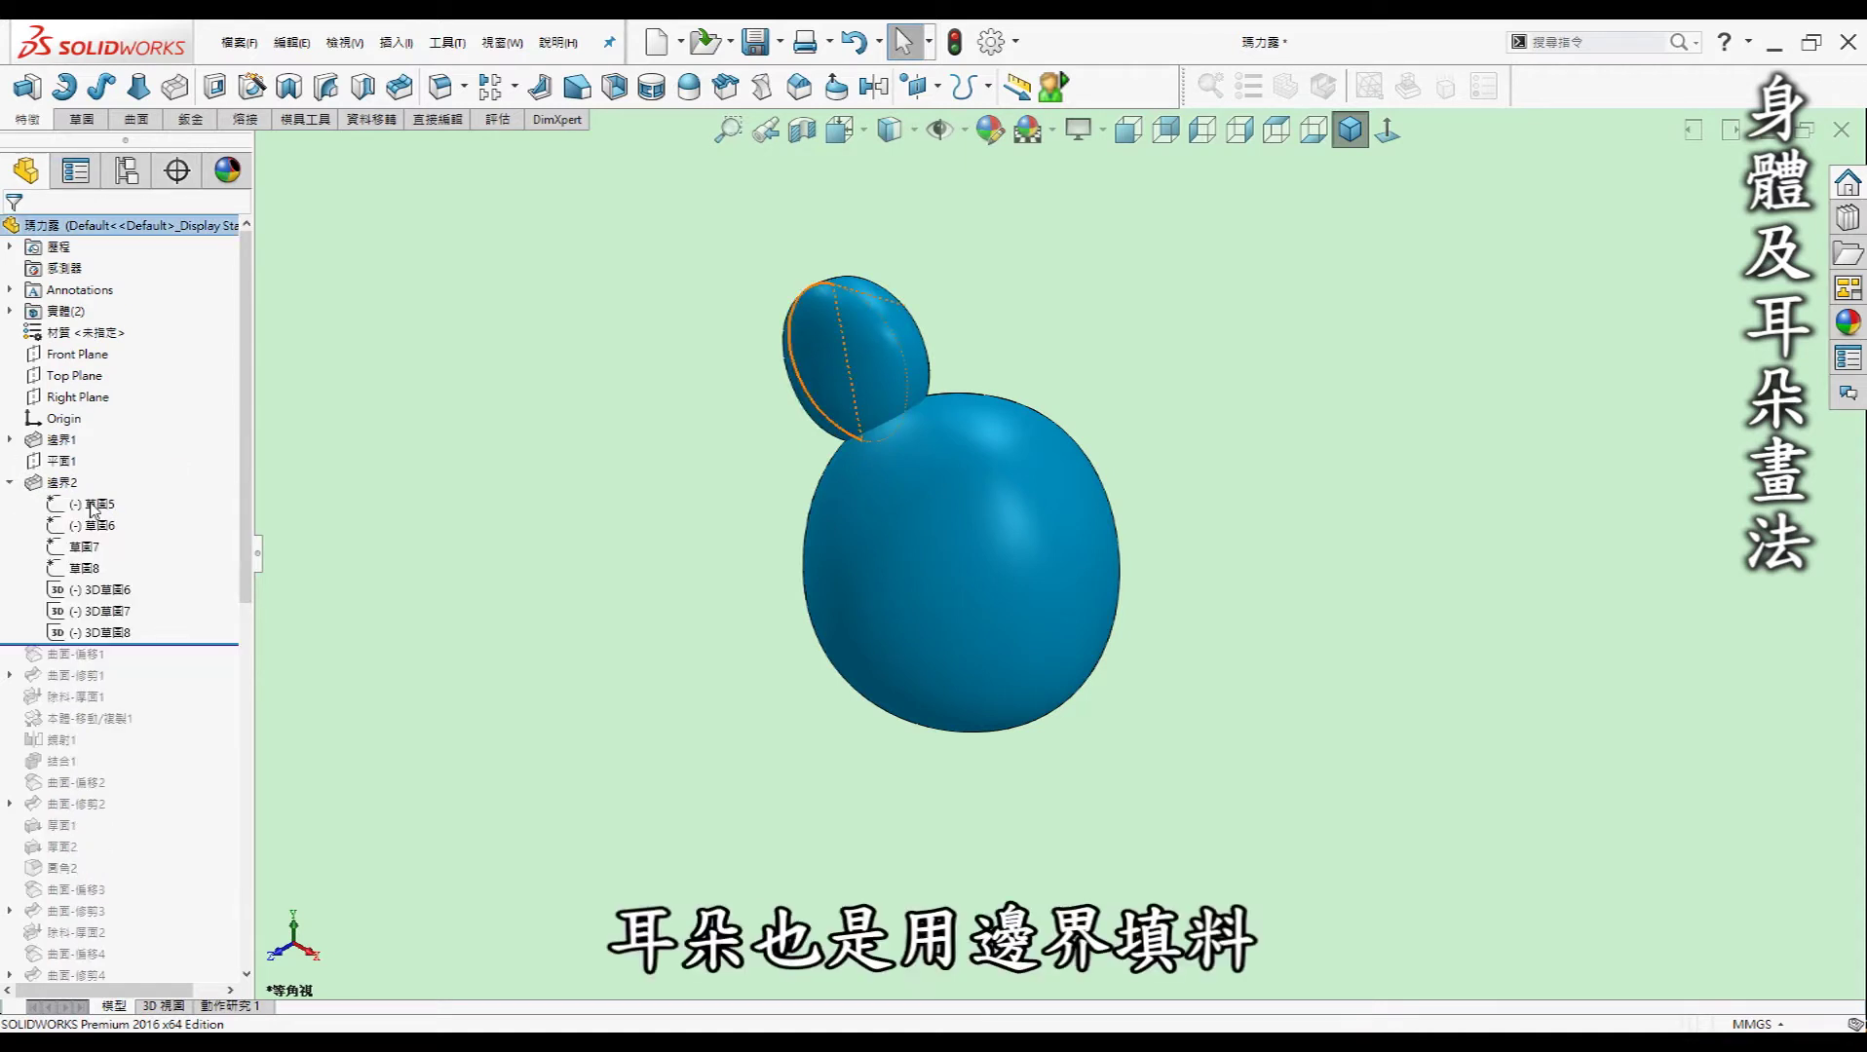
{"action": "left_click", "coordinate": [94, 504]}
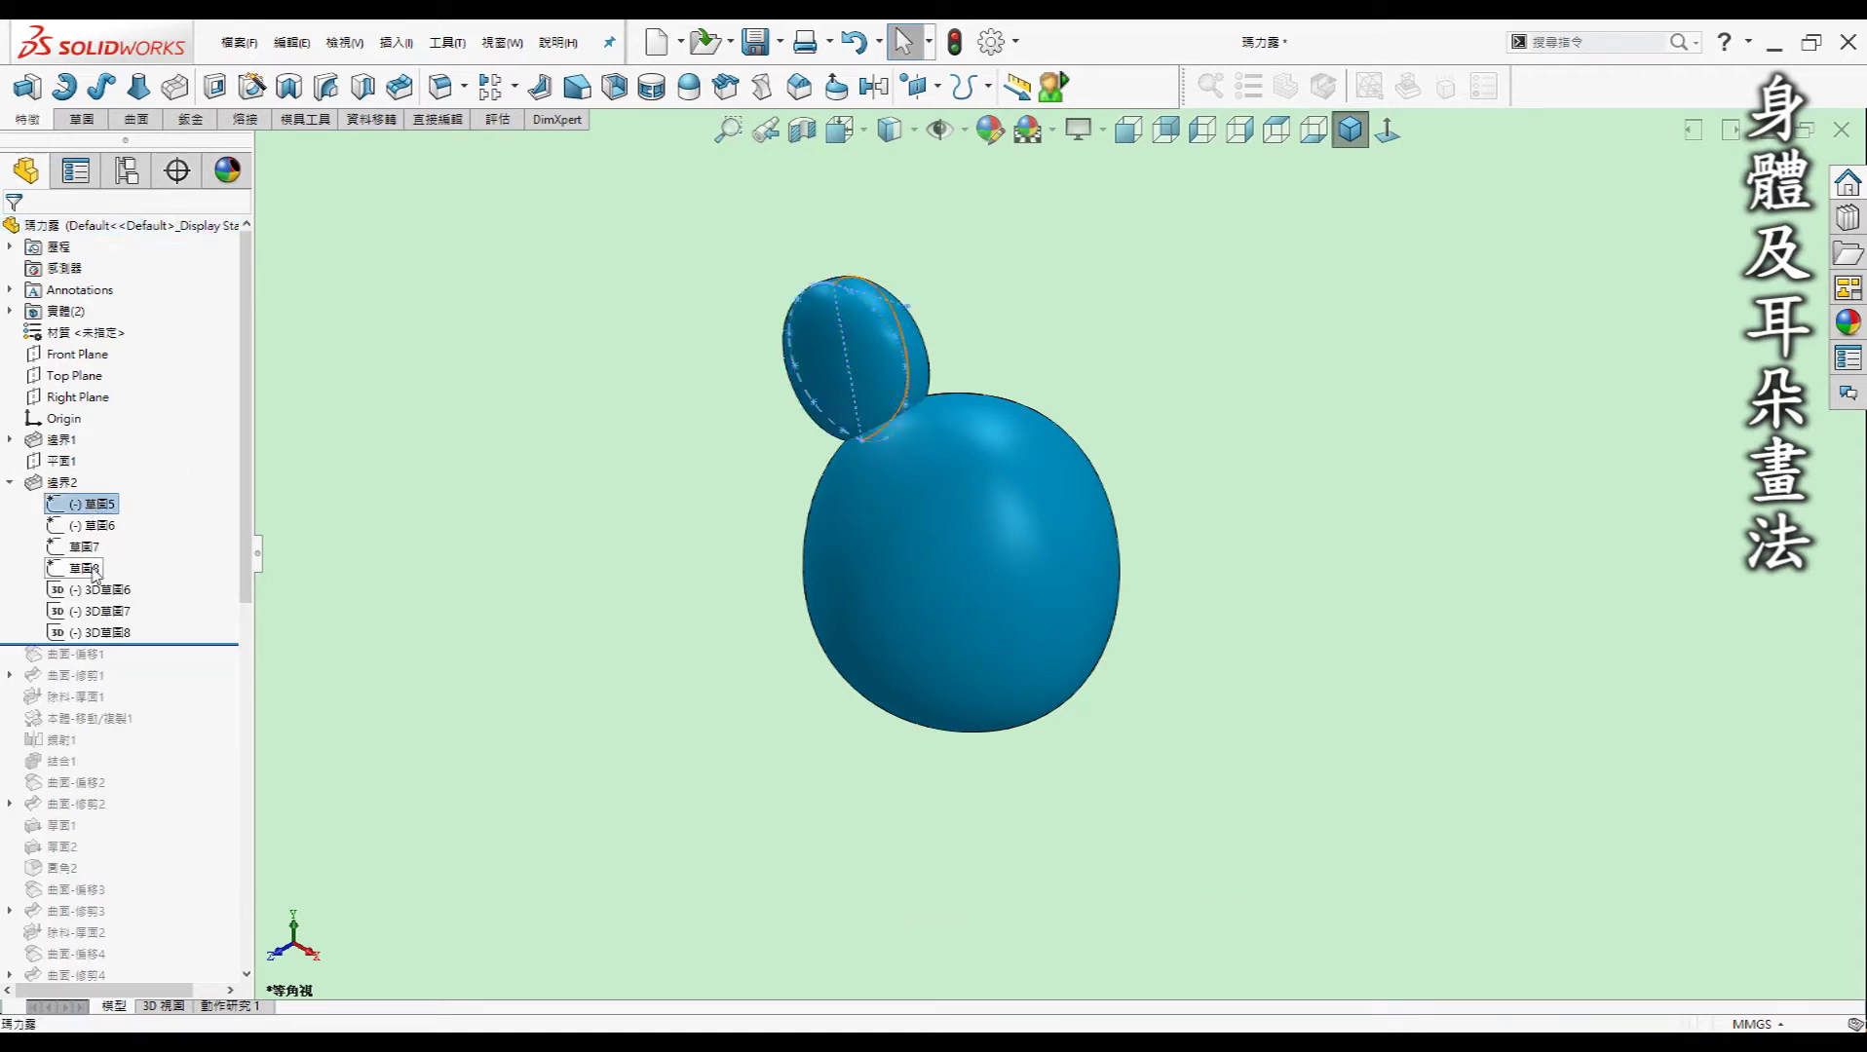
{"action": "left_click", "coordinate": [93, 568], "text": "shift"}
{"action": "scroll", "coordinate": [879, 343], "scroll_direction": "down", "scroll_amount": 5}
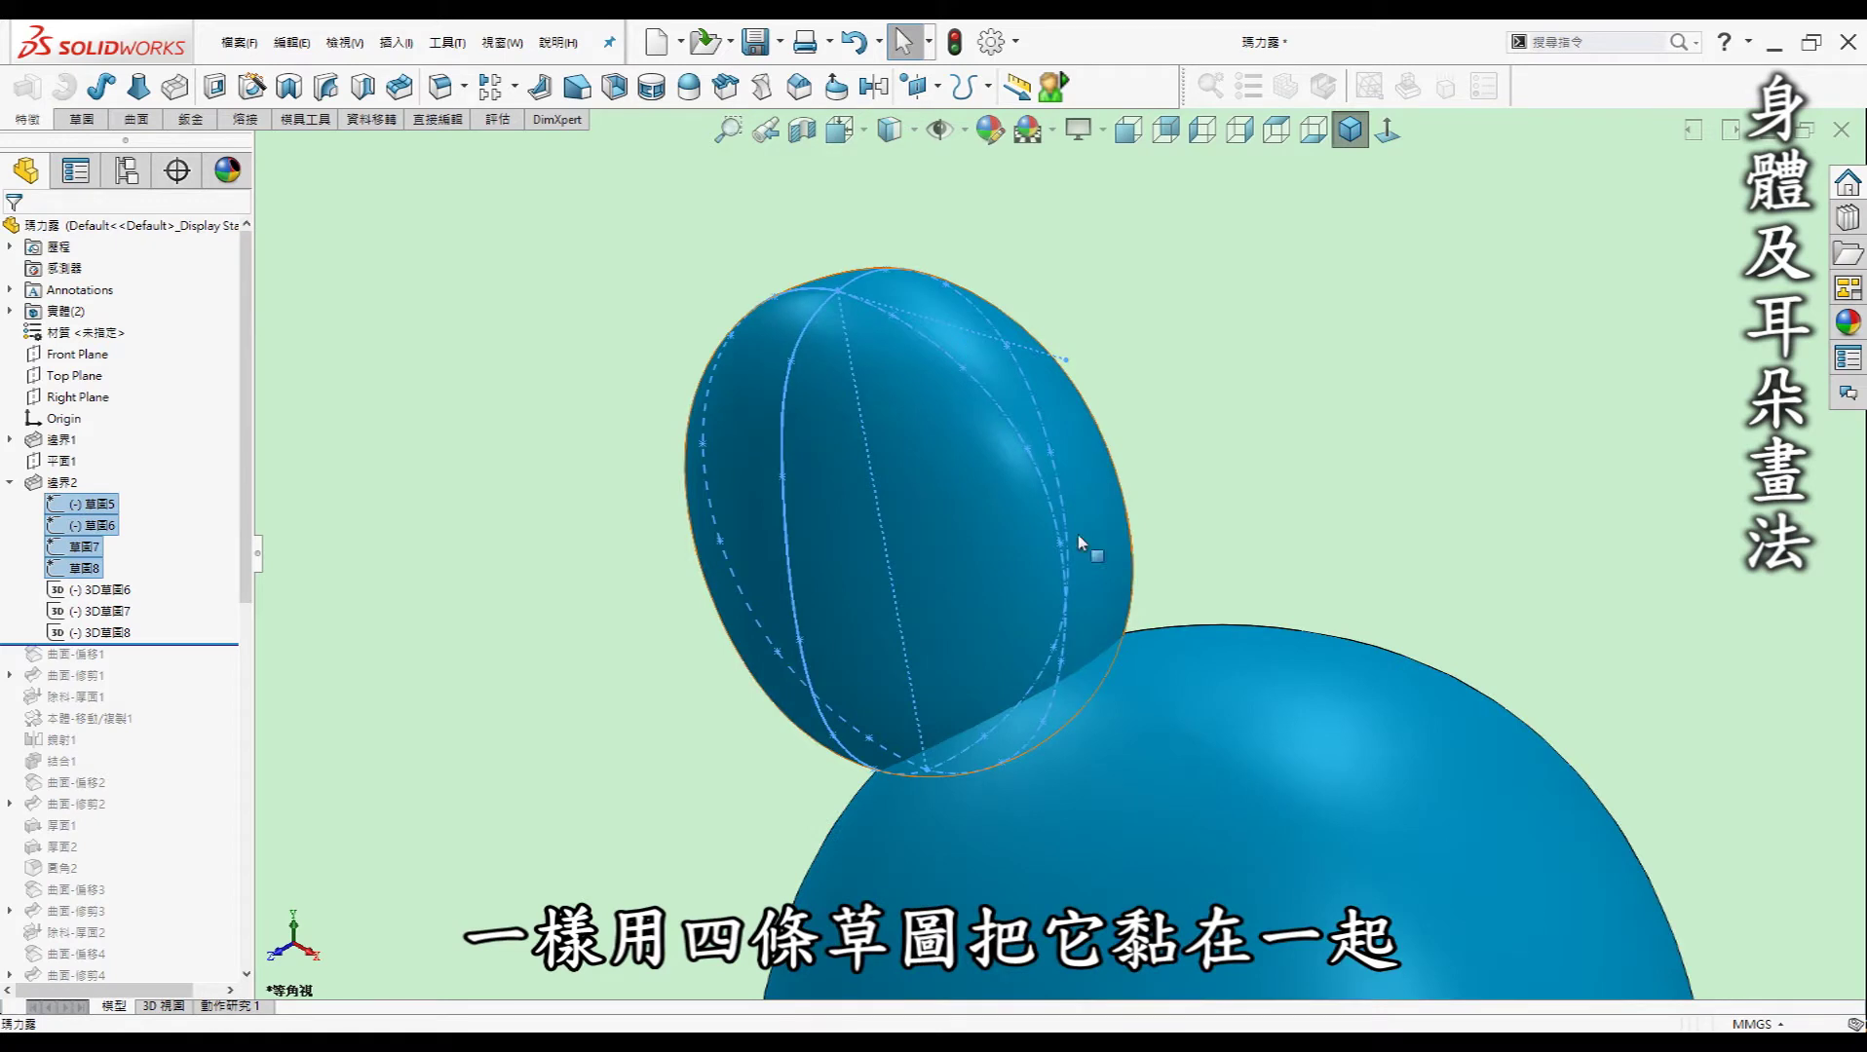
{"action": "left_click", "coordinate": [125, 590]}
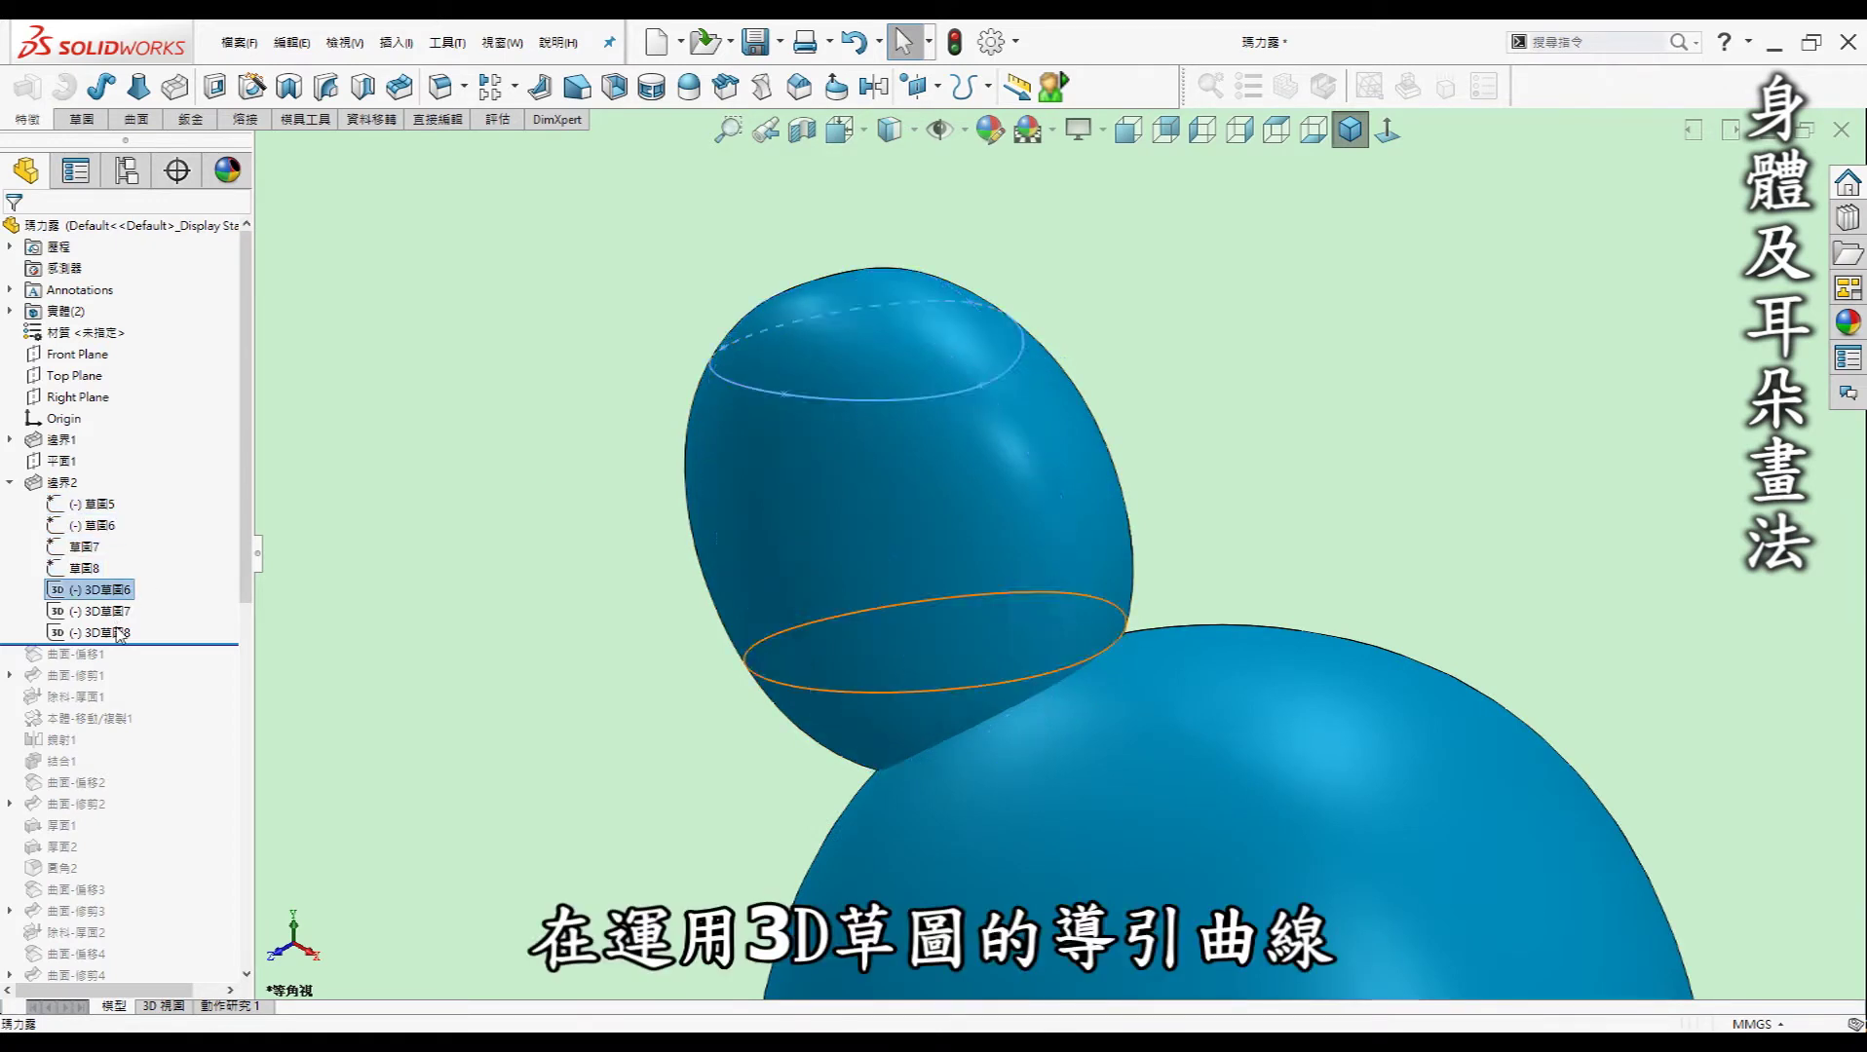
{"action": "left_click", "coordinate": [119, 633], "text": "shift"}
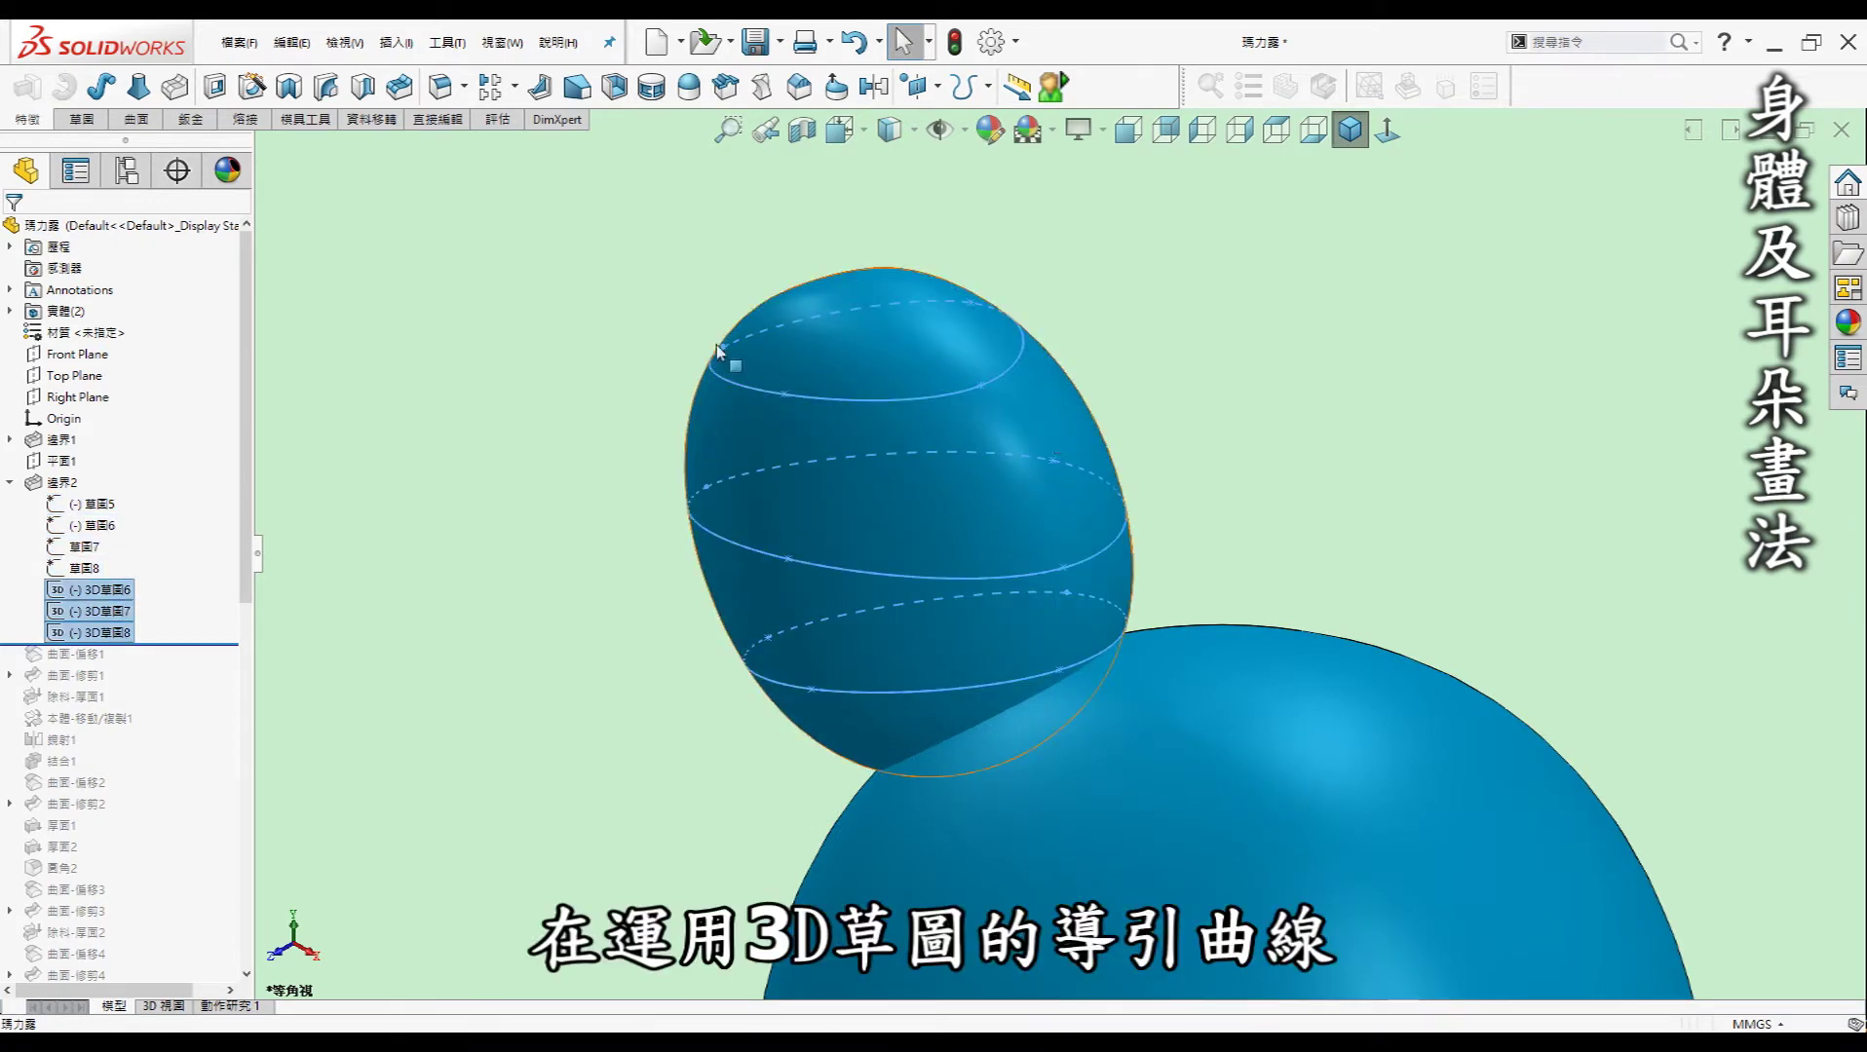
{"action": "left_click", "coordinate": [1267, 448]}
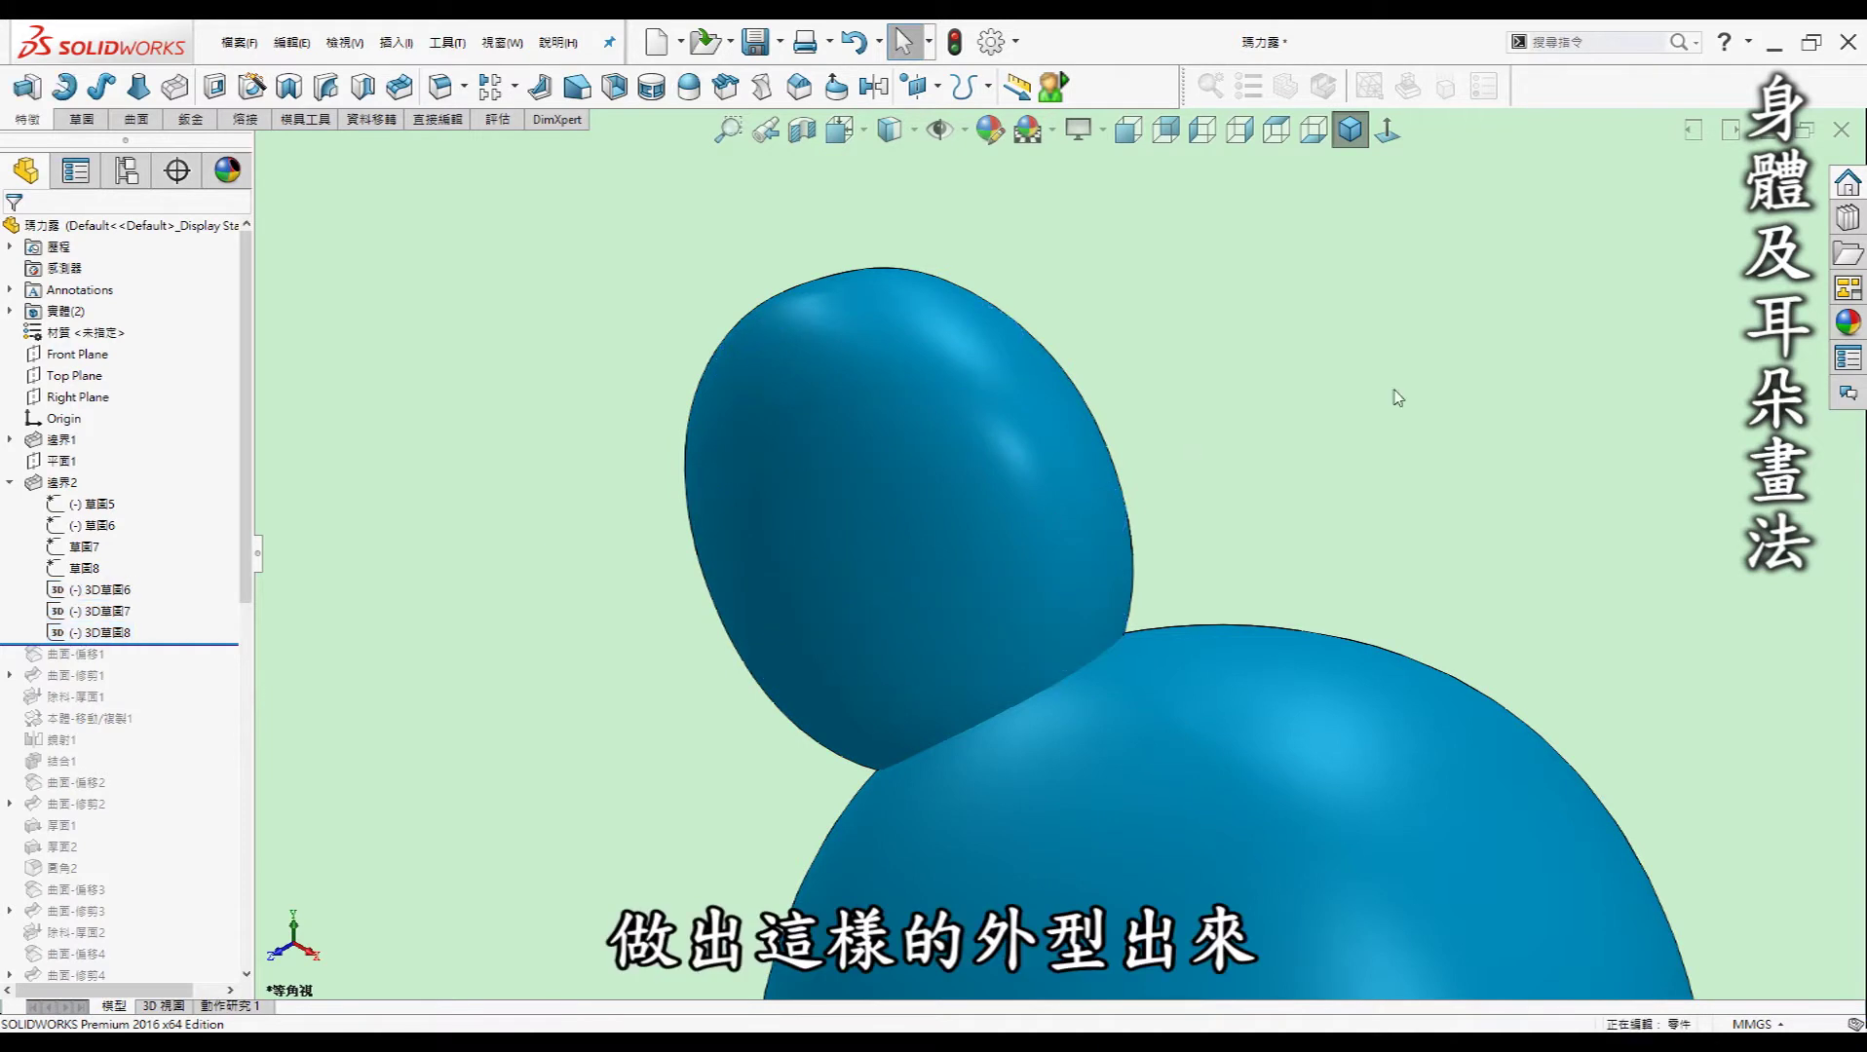
{"action": "left_click", "coordinate": [10, 482]}
{"action": "left_click_drag", "start_coordinate": [160, 521], "coordinate": [154, 558]}
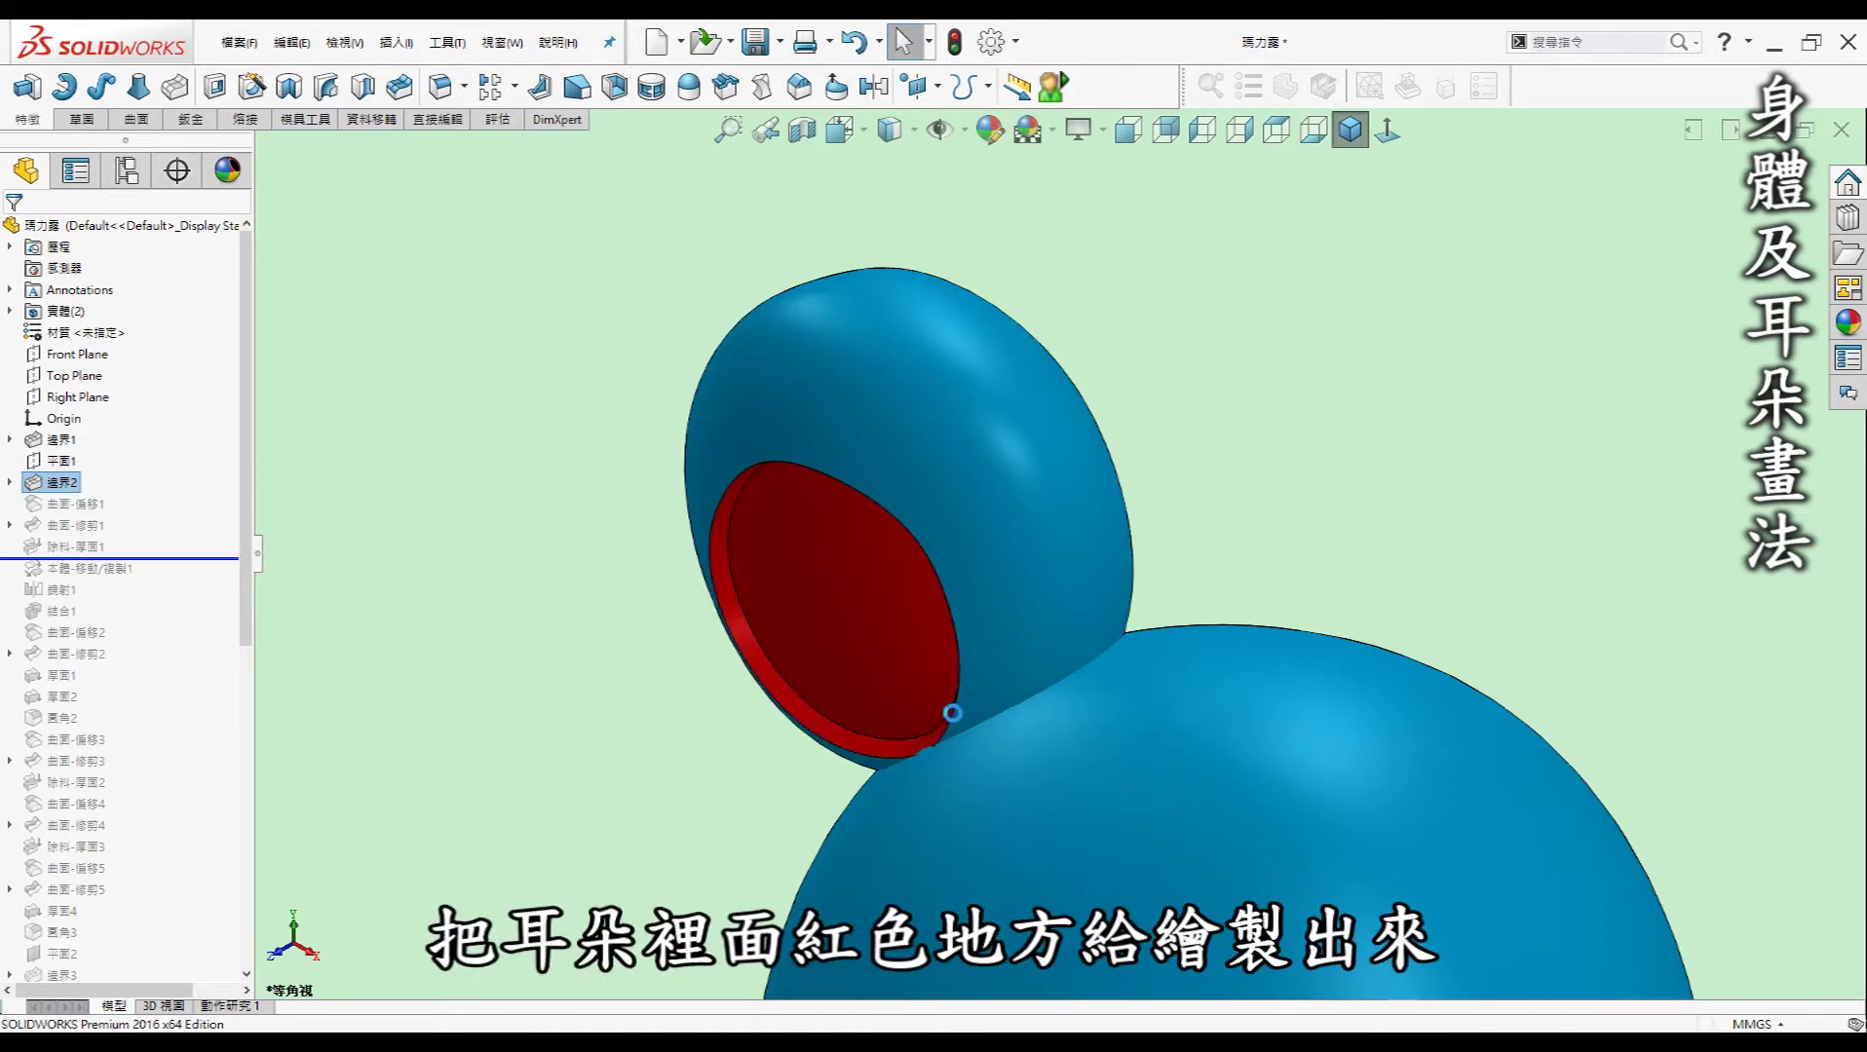
Inspect ear trim sketch 草圖9 from the Front, then roll history past 本體-移動/複製1.
{"action": "left_click", "coordinate": [9, 525]}
{"action": "left_click", "coordinate": [83, 548]}
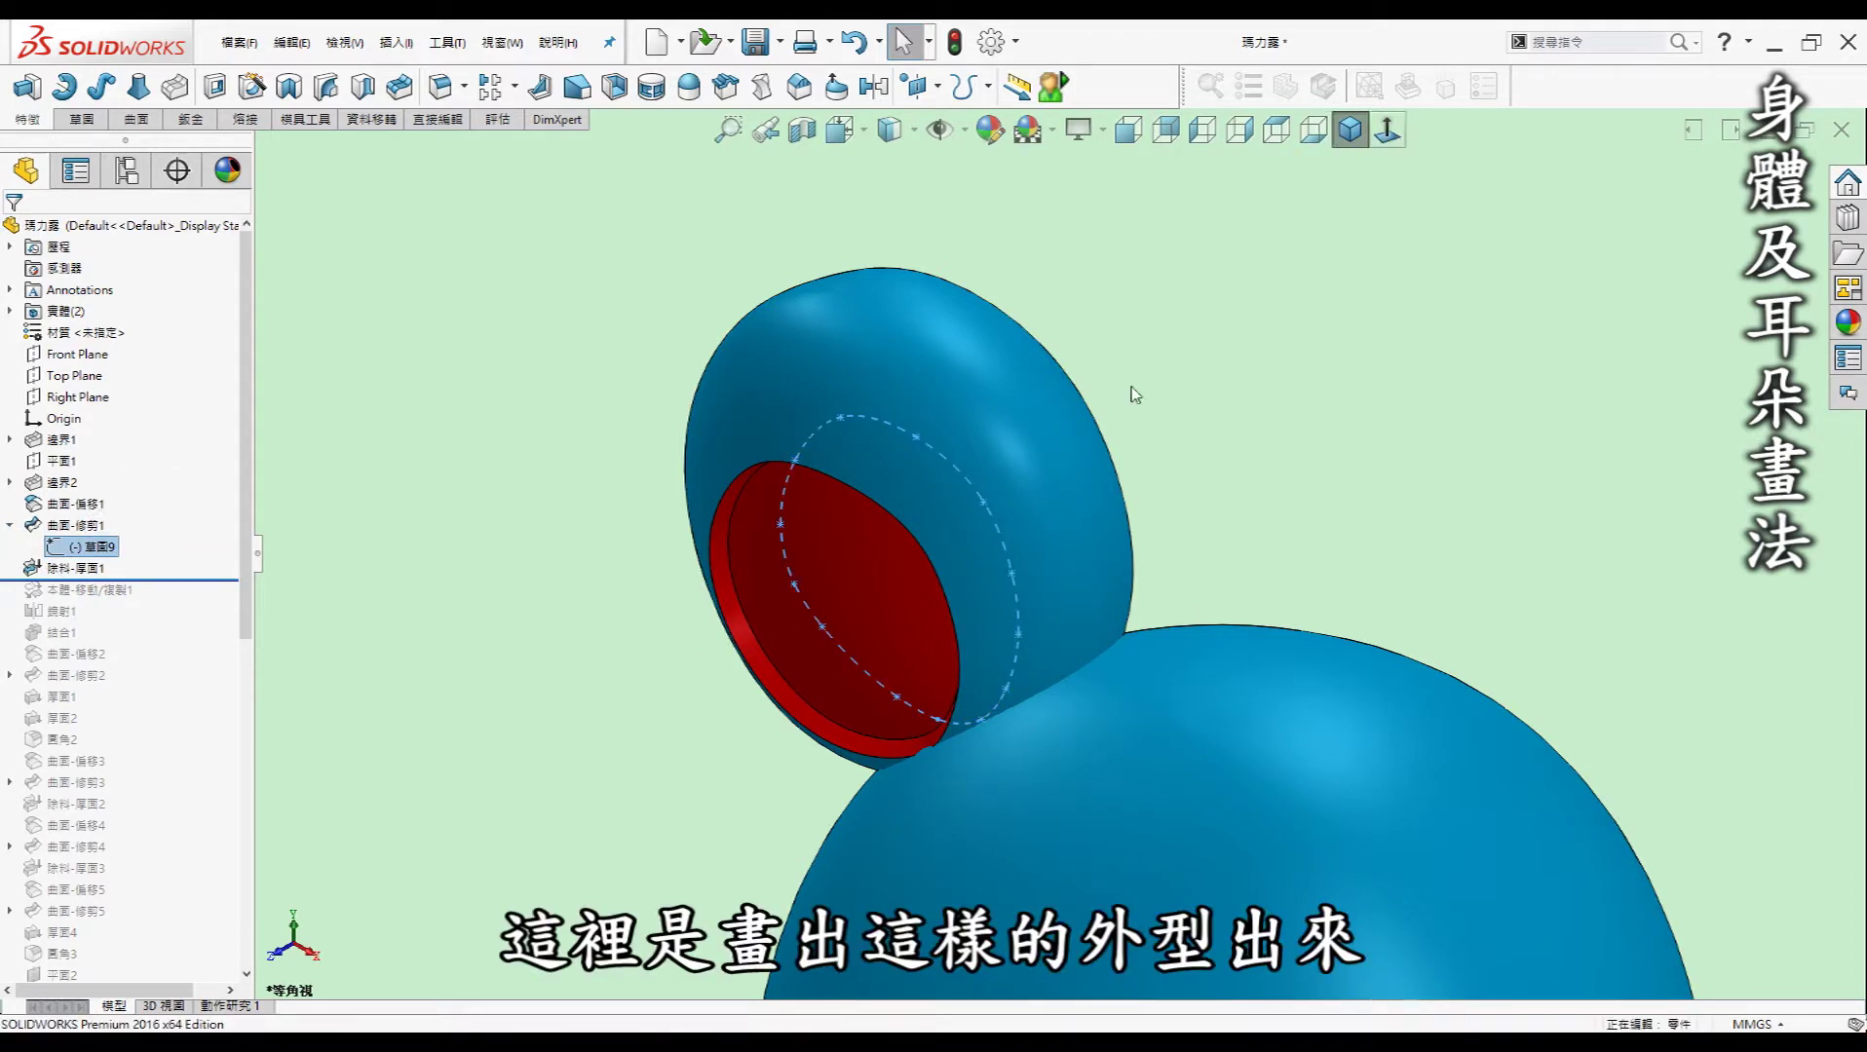
{"action": "key", "text": "ctrl+1"}
{"action": "scroll", "coordinate": [895, 299], "scroll_direction": "down", "scroll_amount": 2}
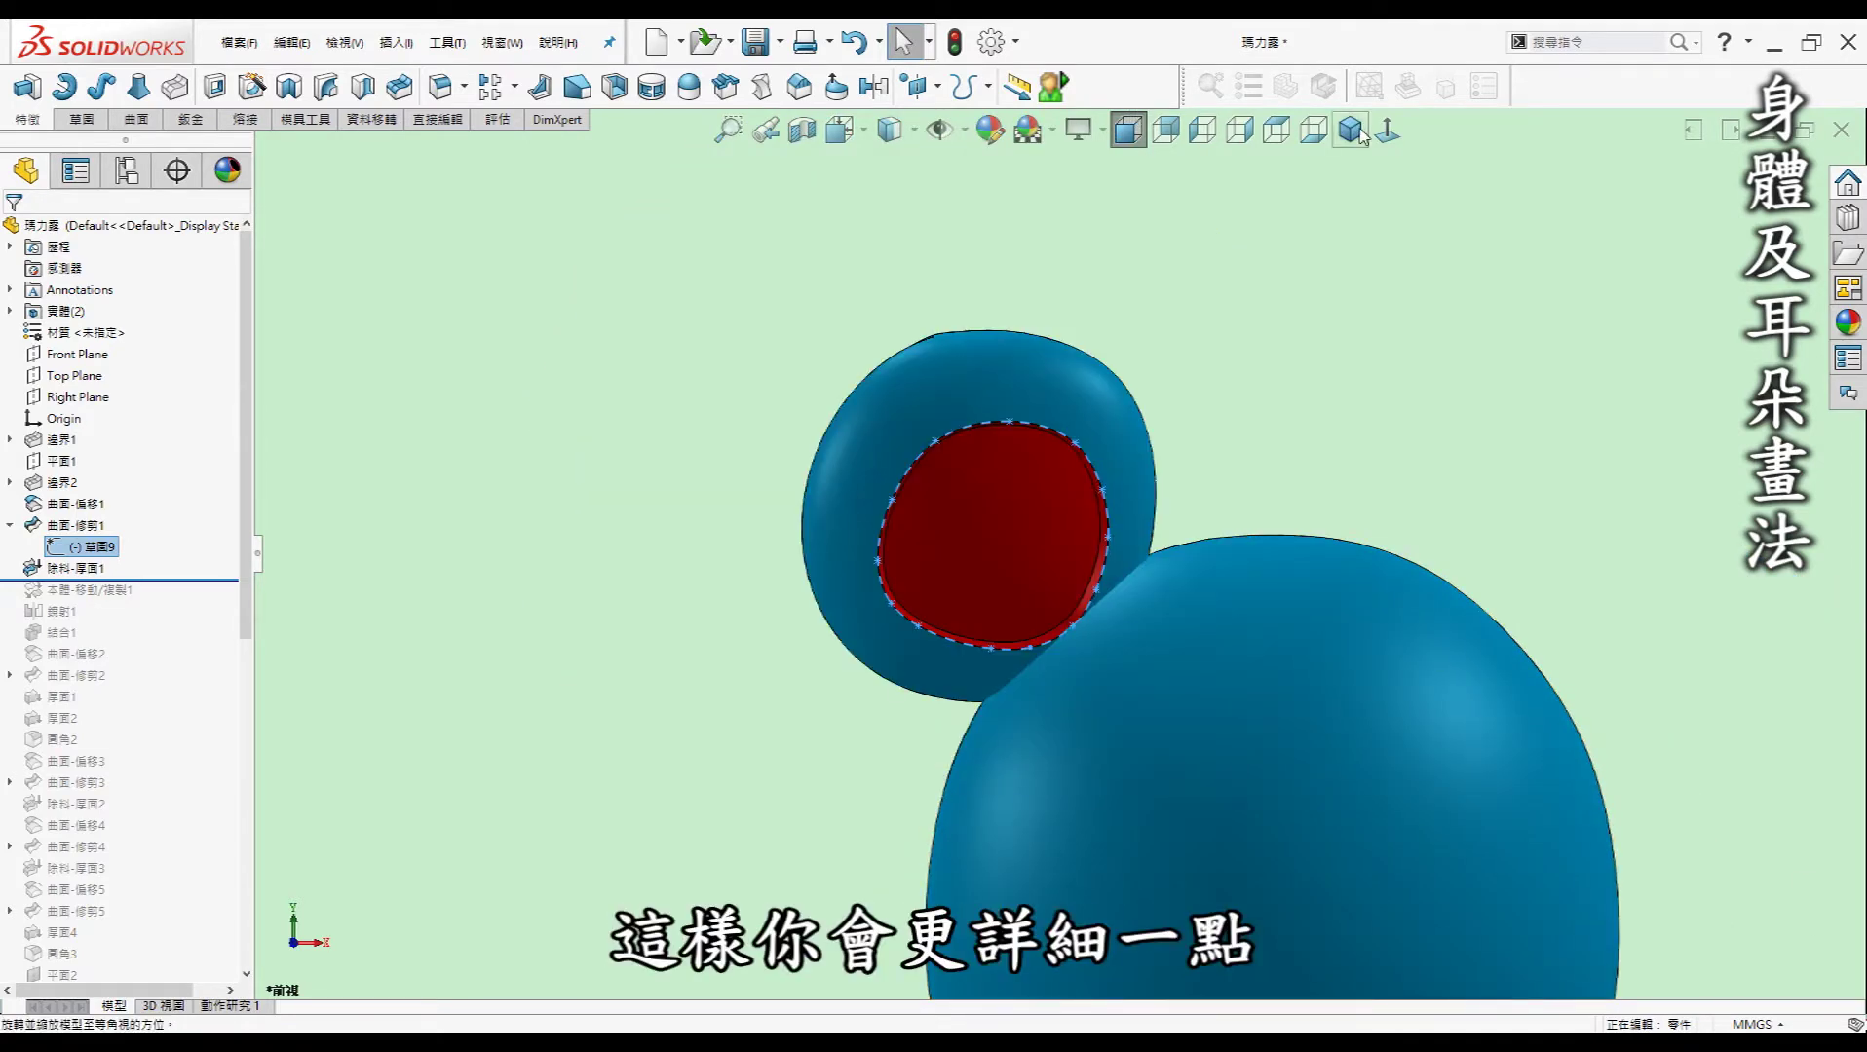
{"action": "key", "text": "ctrl+7"}
{"action": "left_click", "coordinate": [627, 476]}
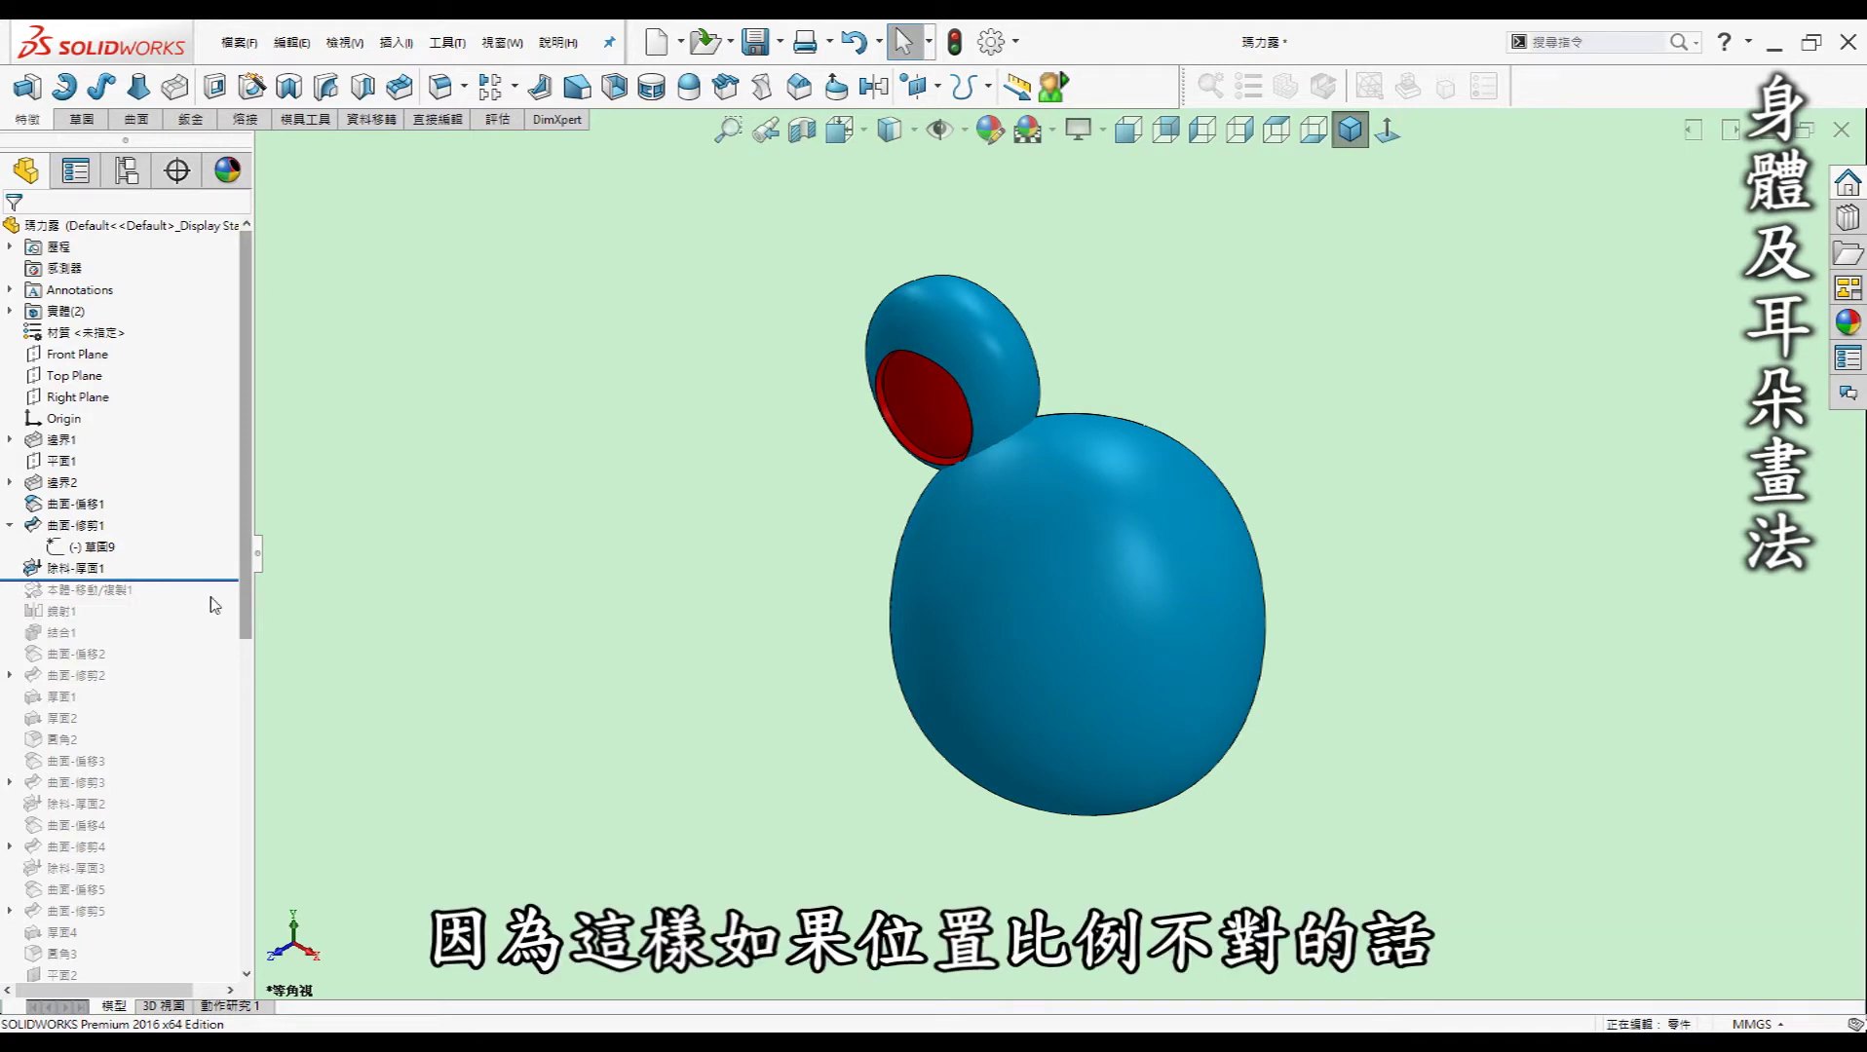
{"action": "left_click_drag", "start_coordinate": [182, 578], "coordinate": [168, 601]}
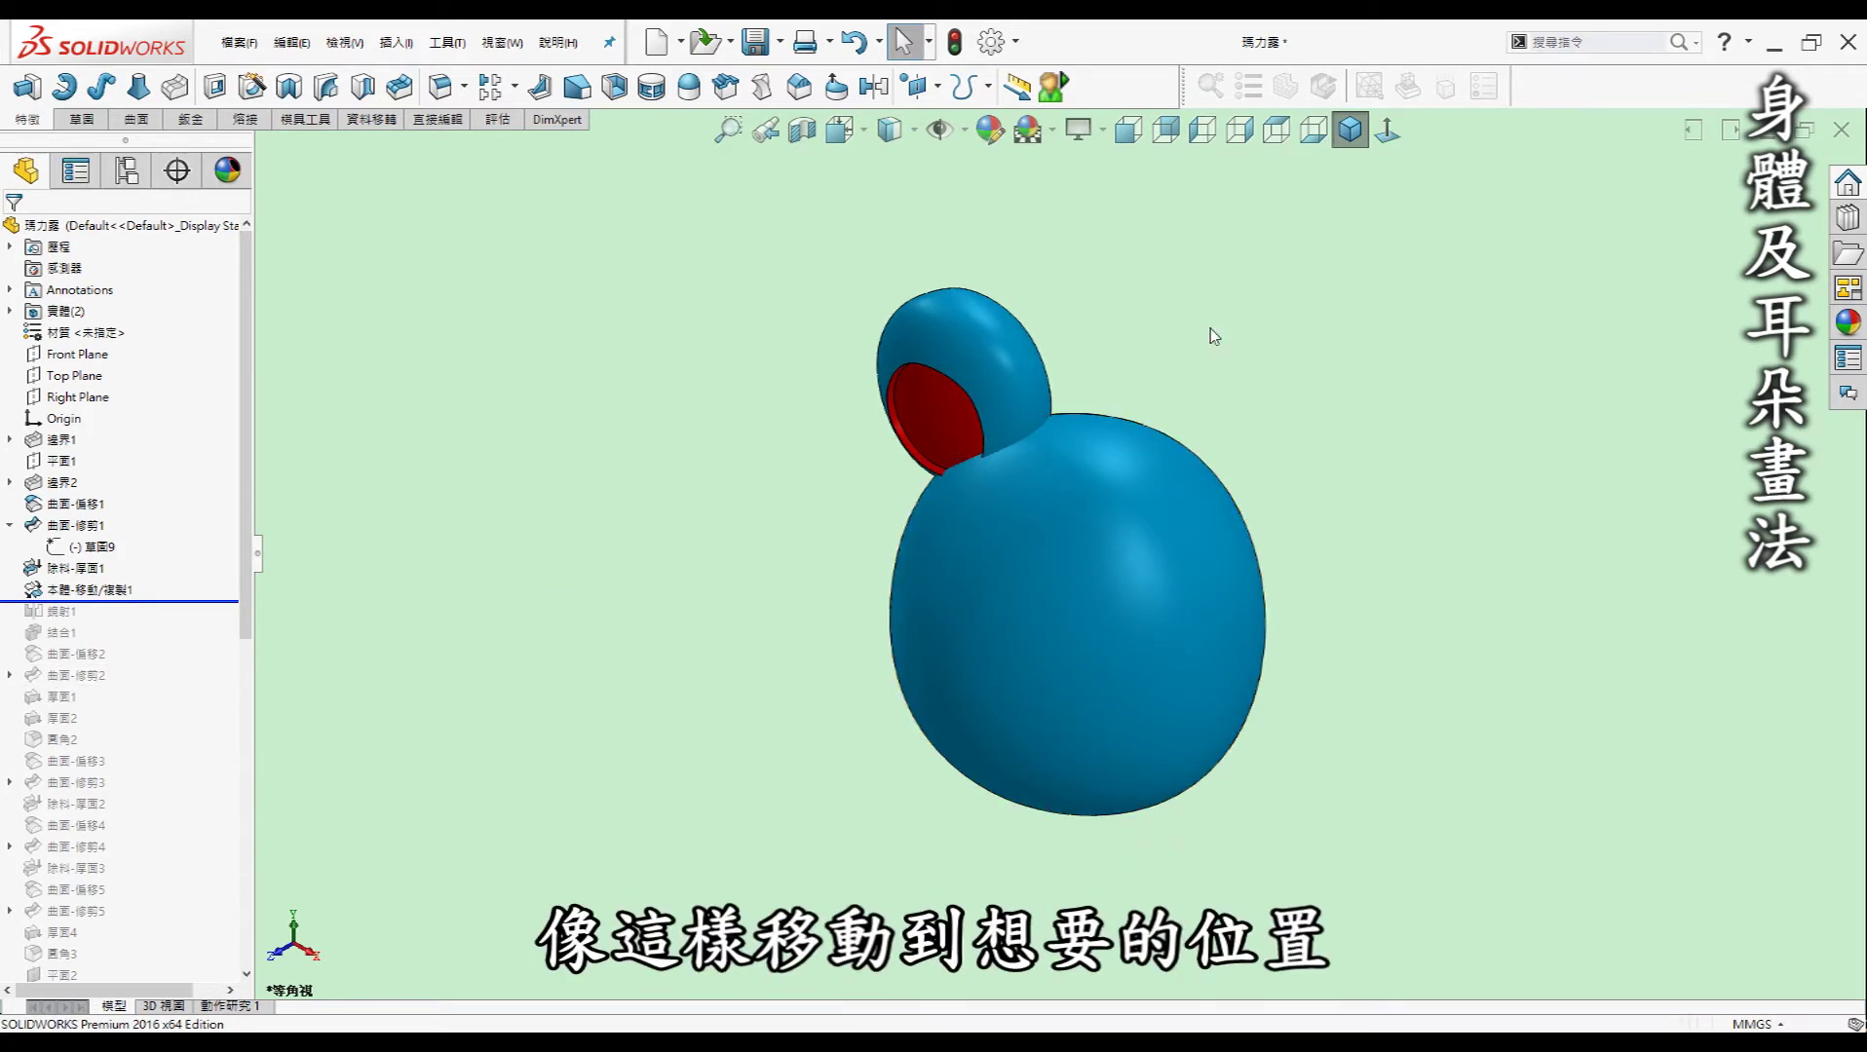
Check the ear from the Right view, then roll history past 結合1 for the mirrored ear.
{"action": "left_click", "coordinate": [1241, 131]}
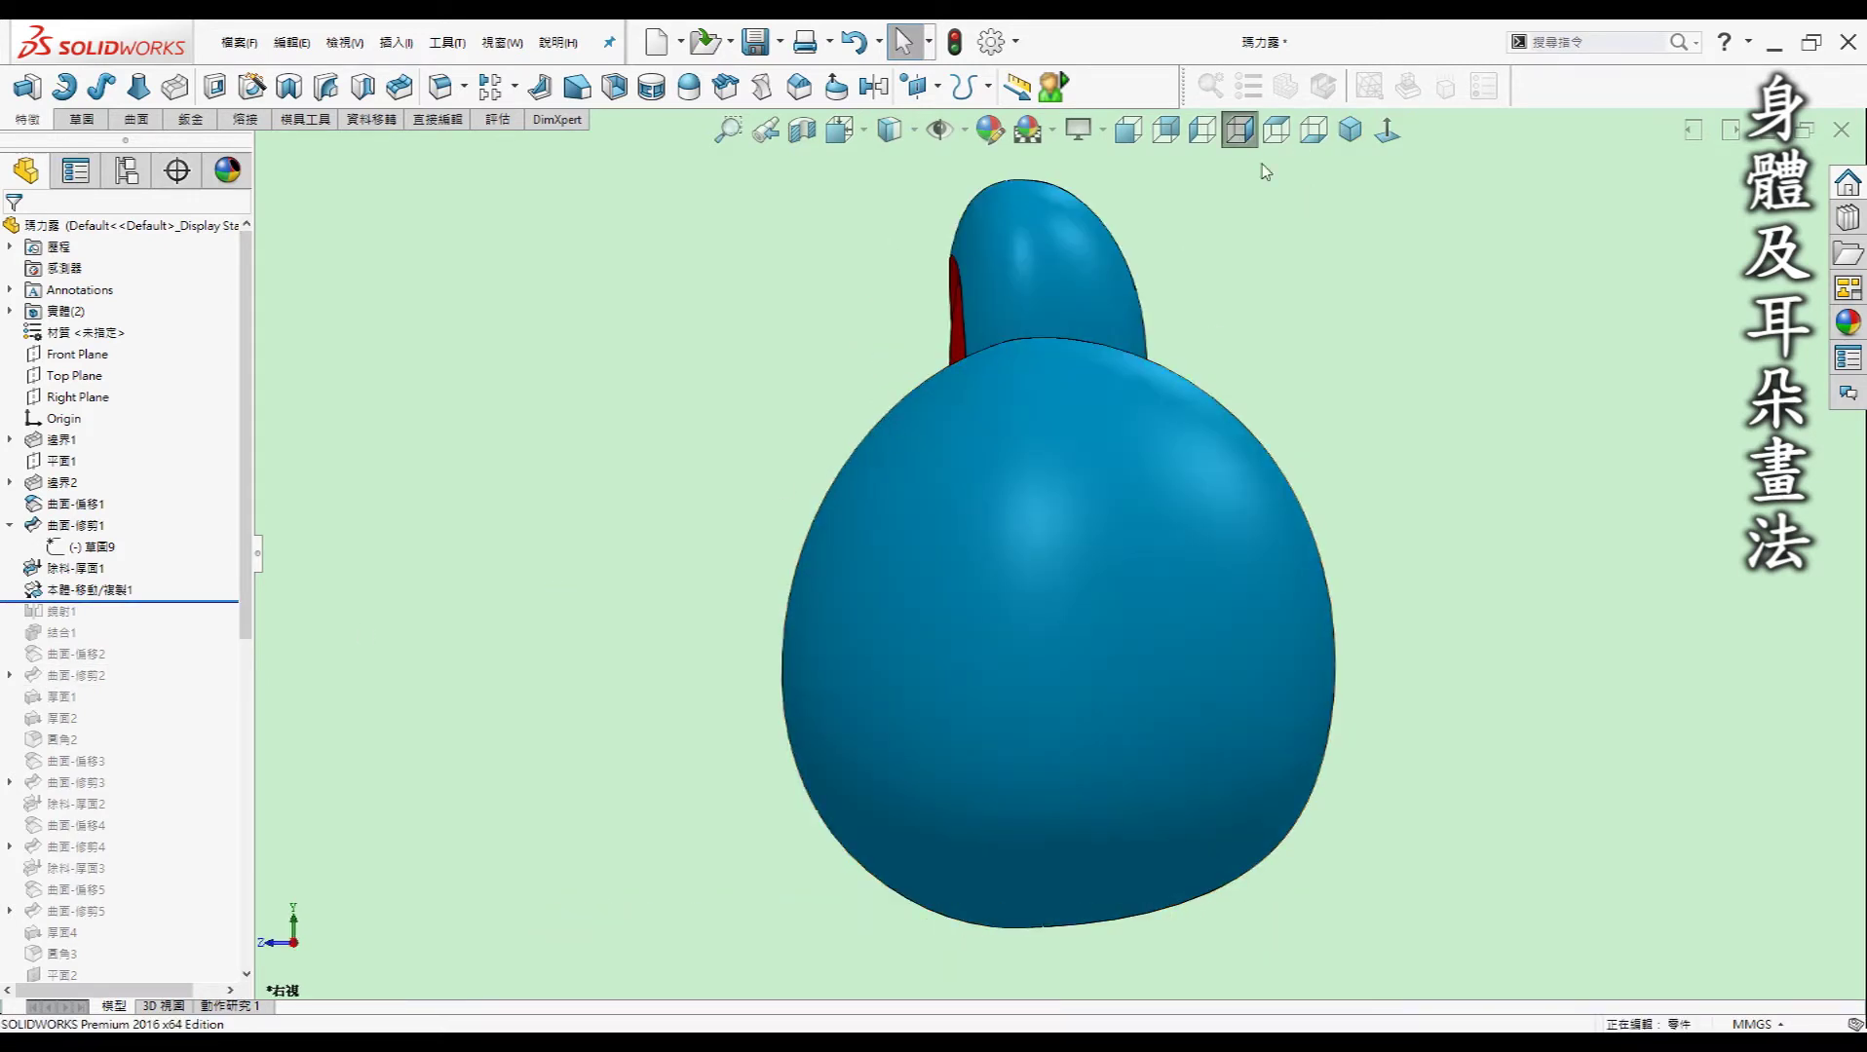
{"action": "left_click", "coordinate": [1350, 130]}
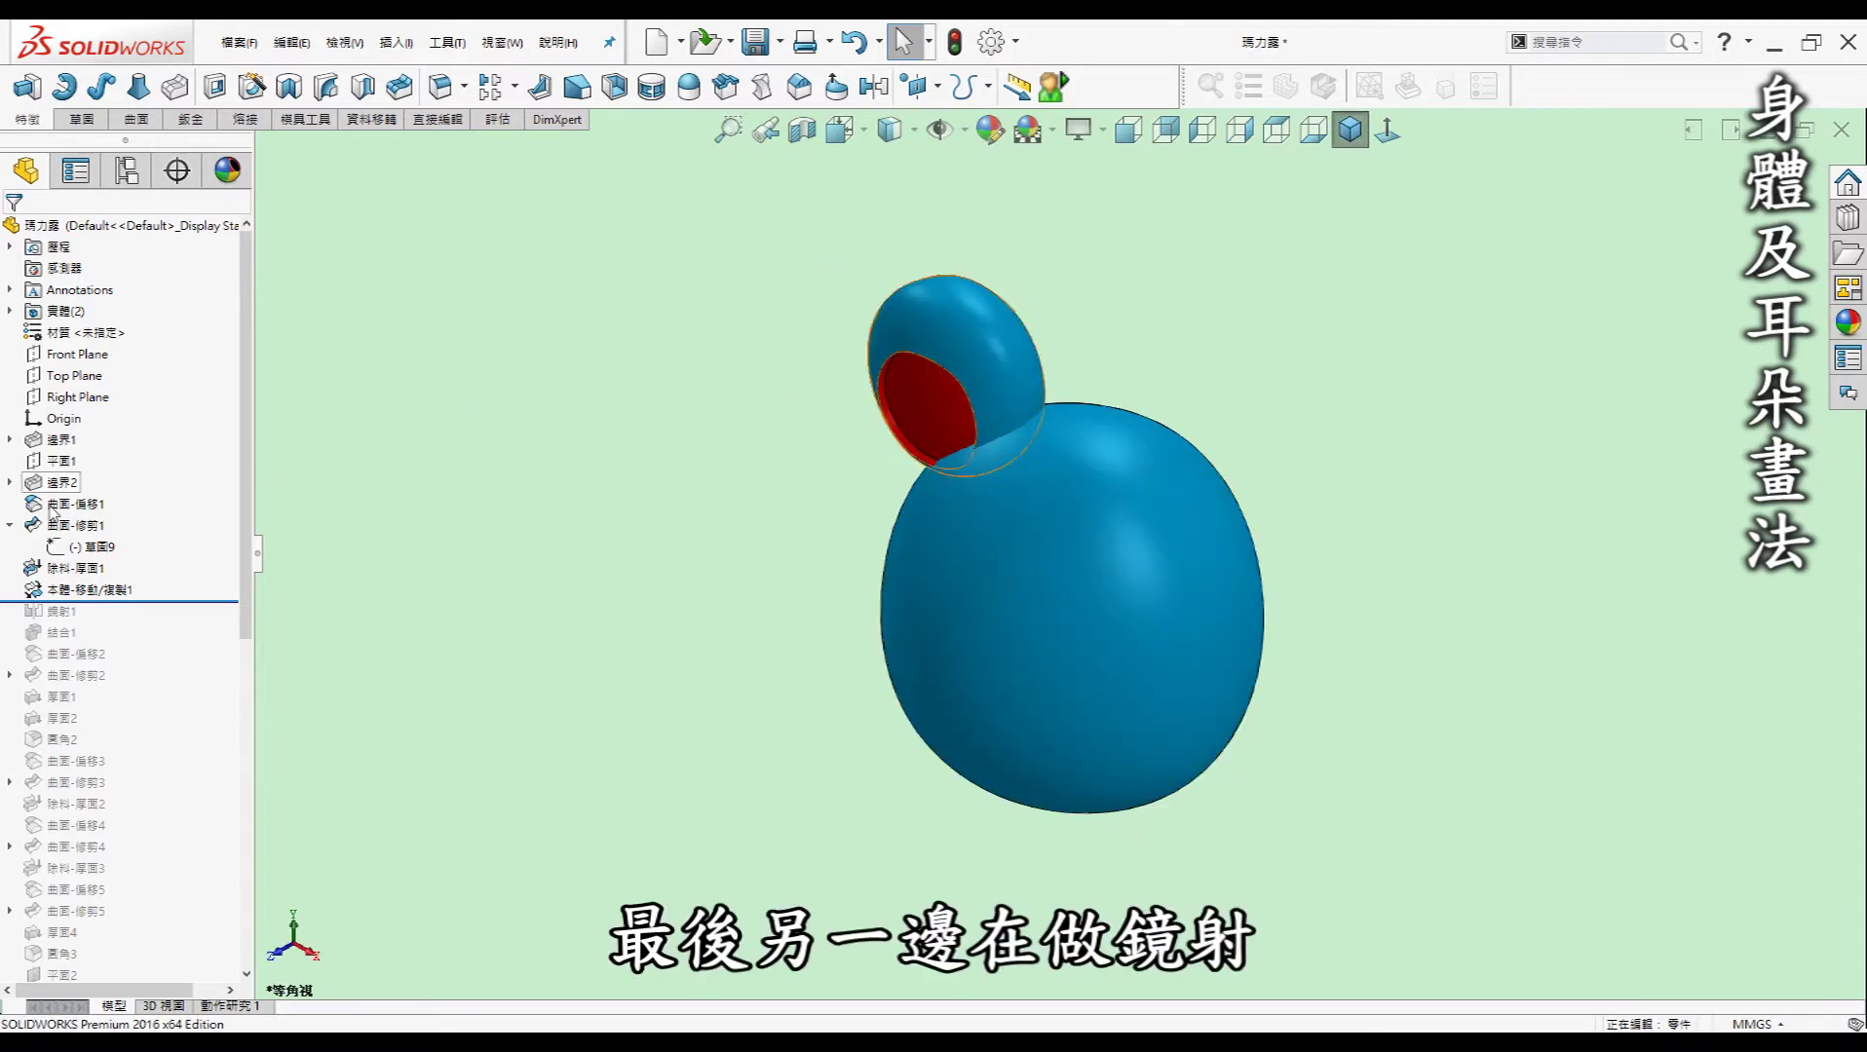
{"action": "left_click_drag", "start_coordinate": [166, 600], "coordinate": [158, 646]}
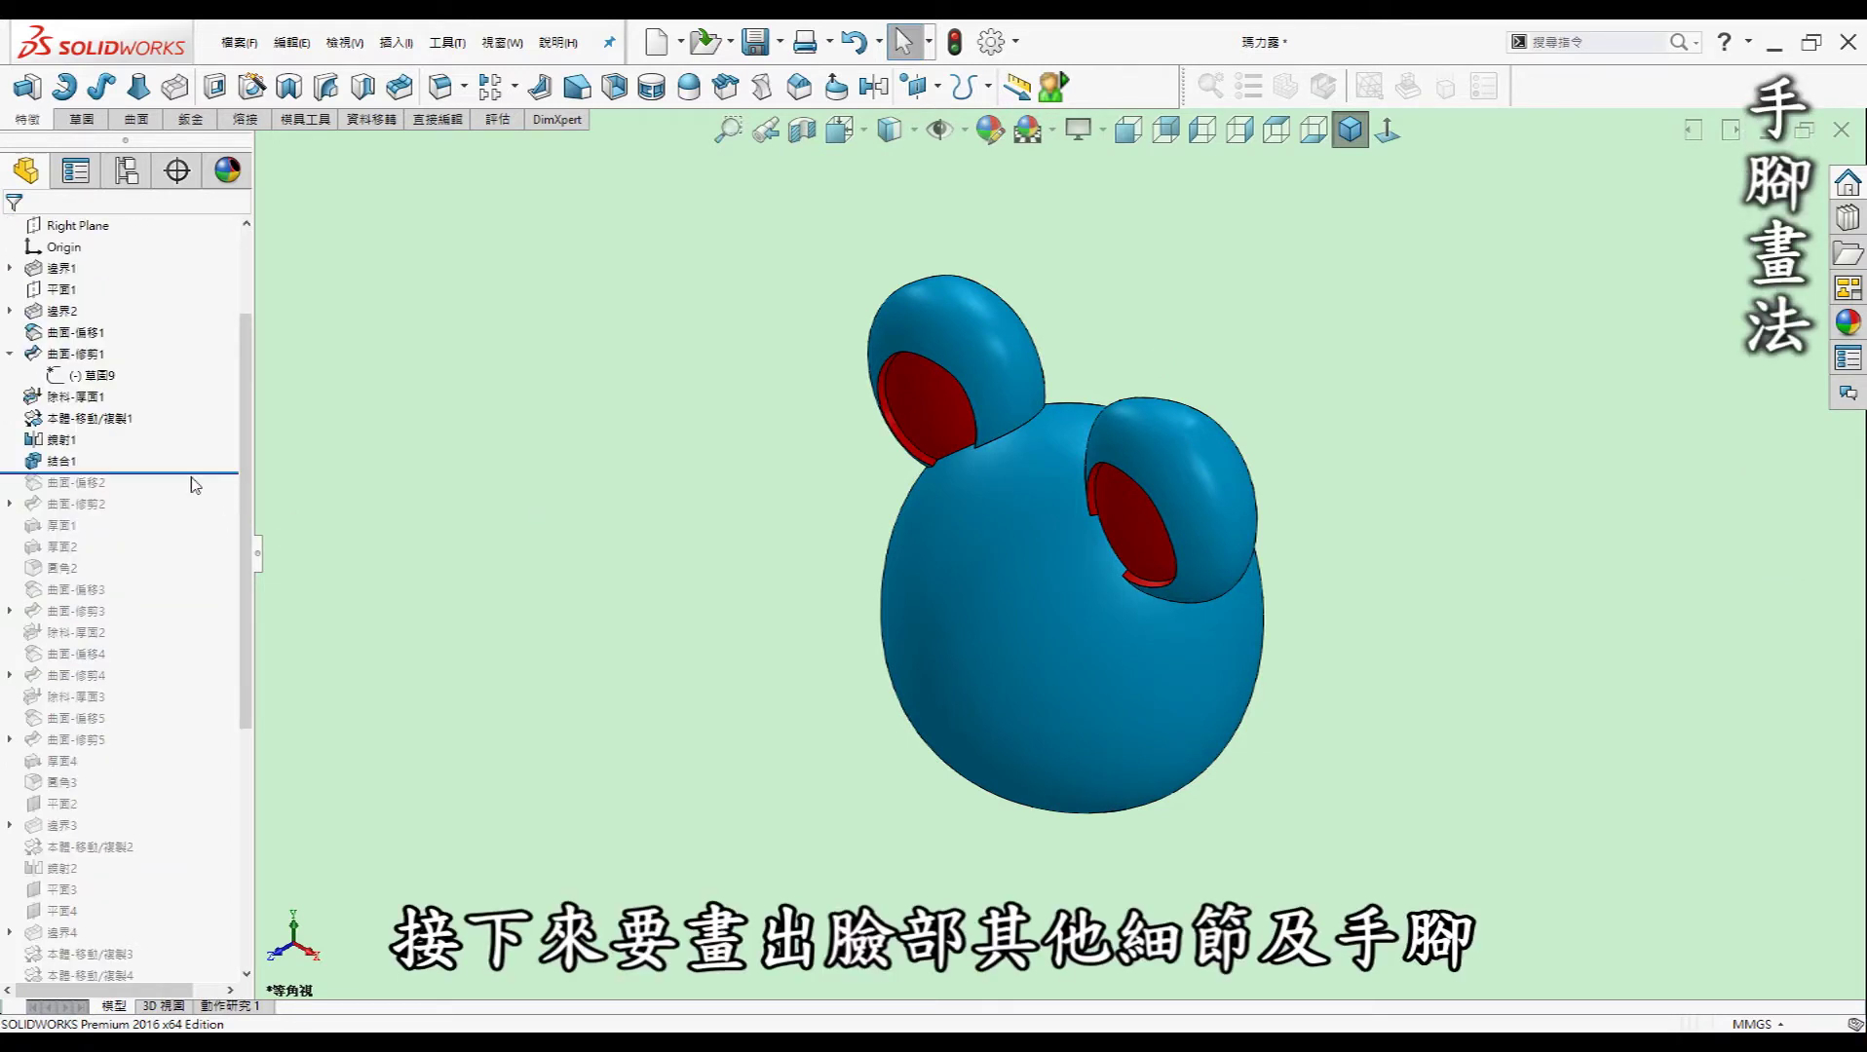
Roll past 曲面-修剪2, inspect 曲面-偏移2 and eye sketch 草圖10, then roll through the eye thickening.
{"action": "left_click_drag", "start_coordinate": [196, 472], "coordinate": [173, 516]}
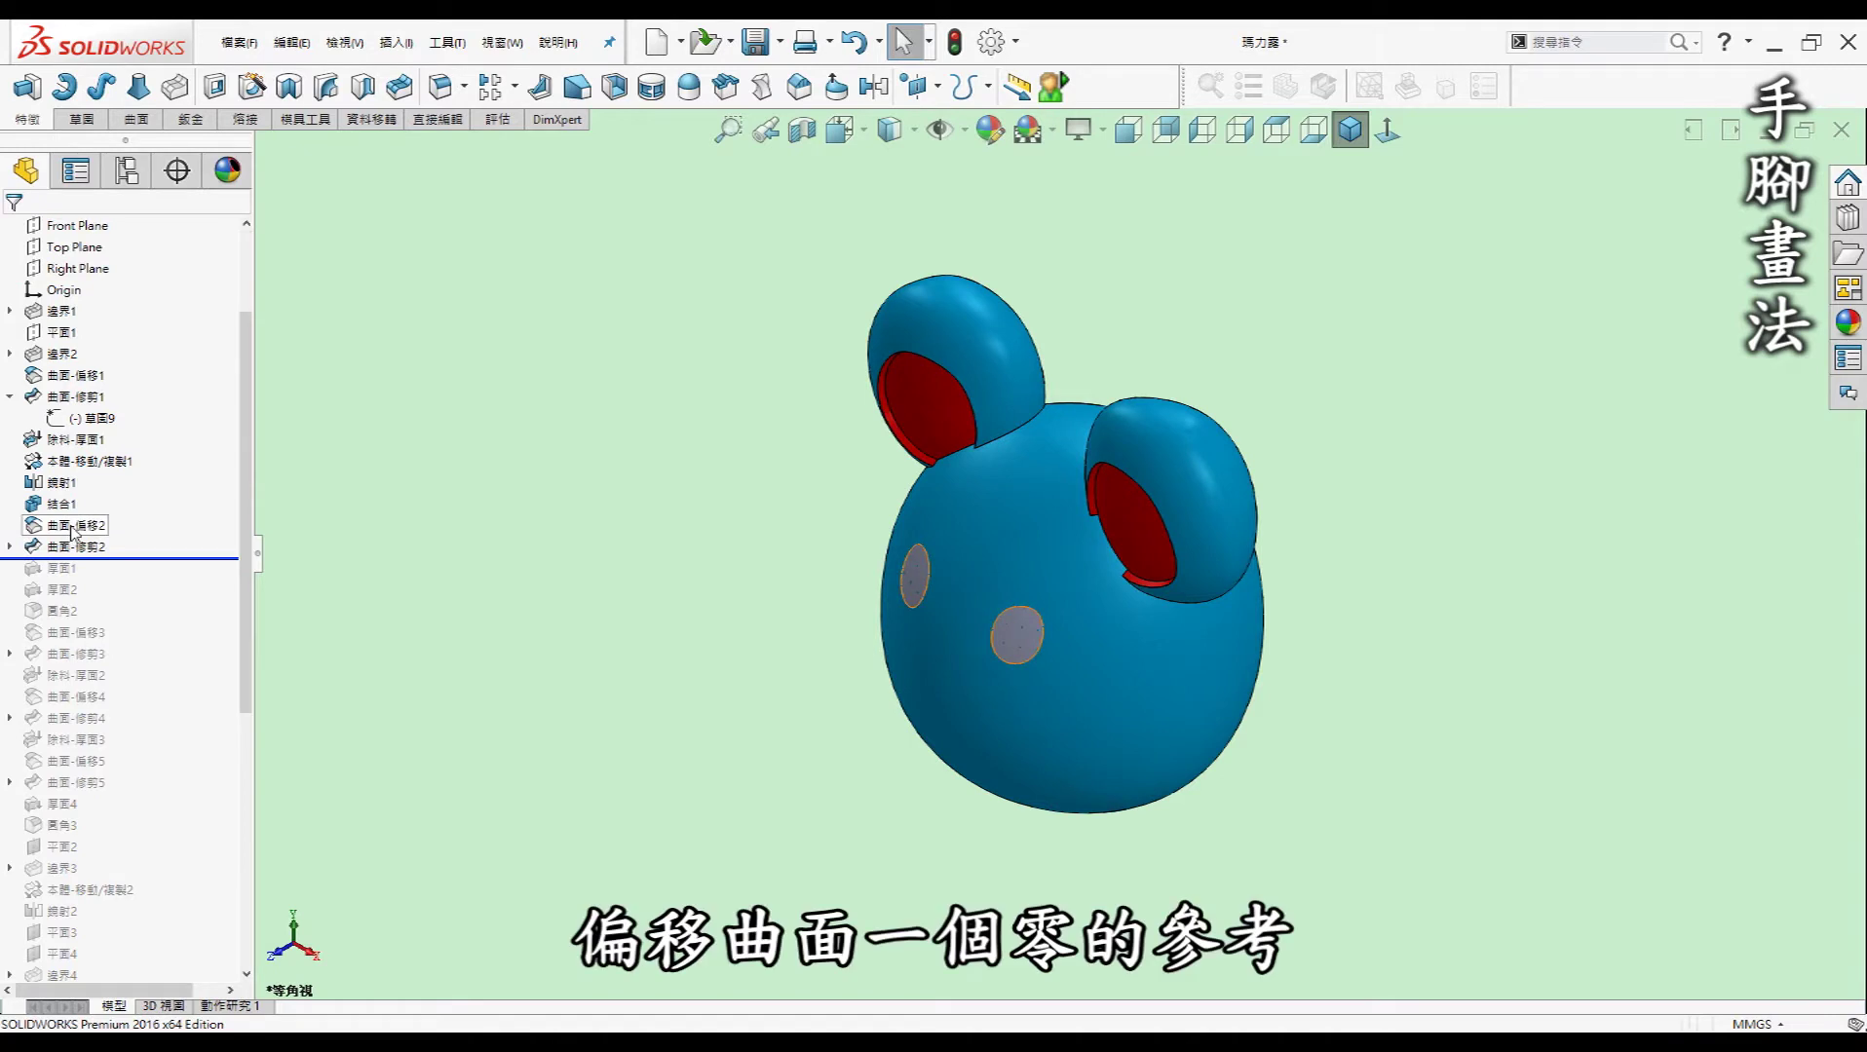
{"action": "left_click", "coordinate": [70, 532]}
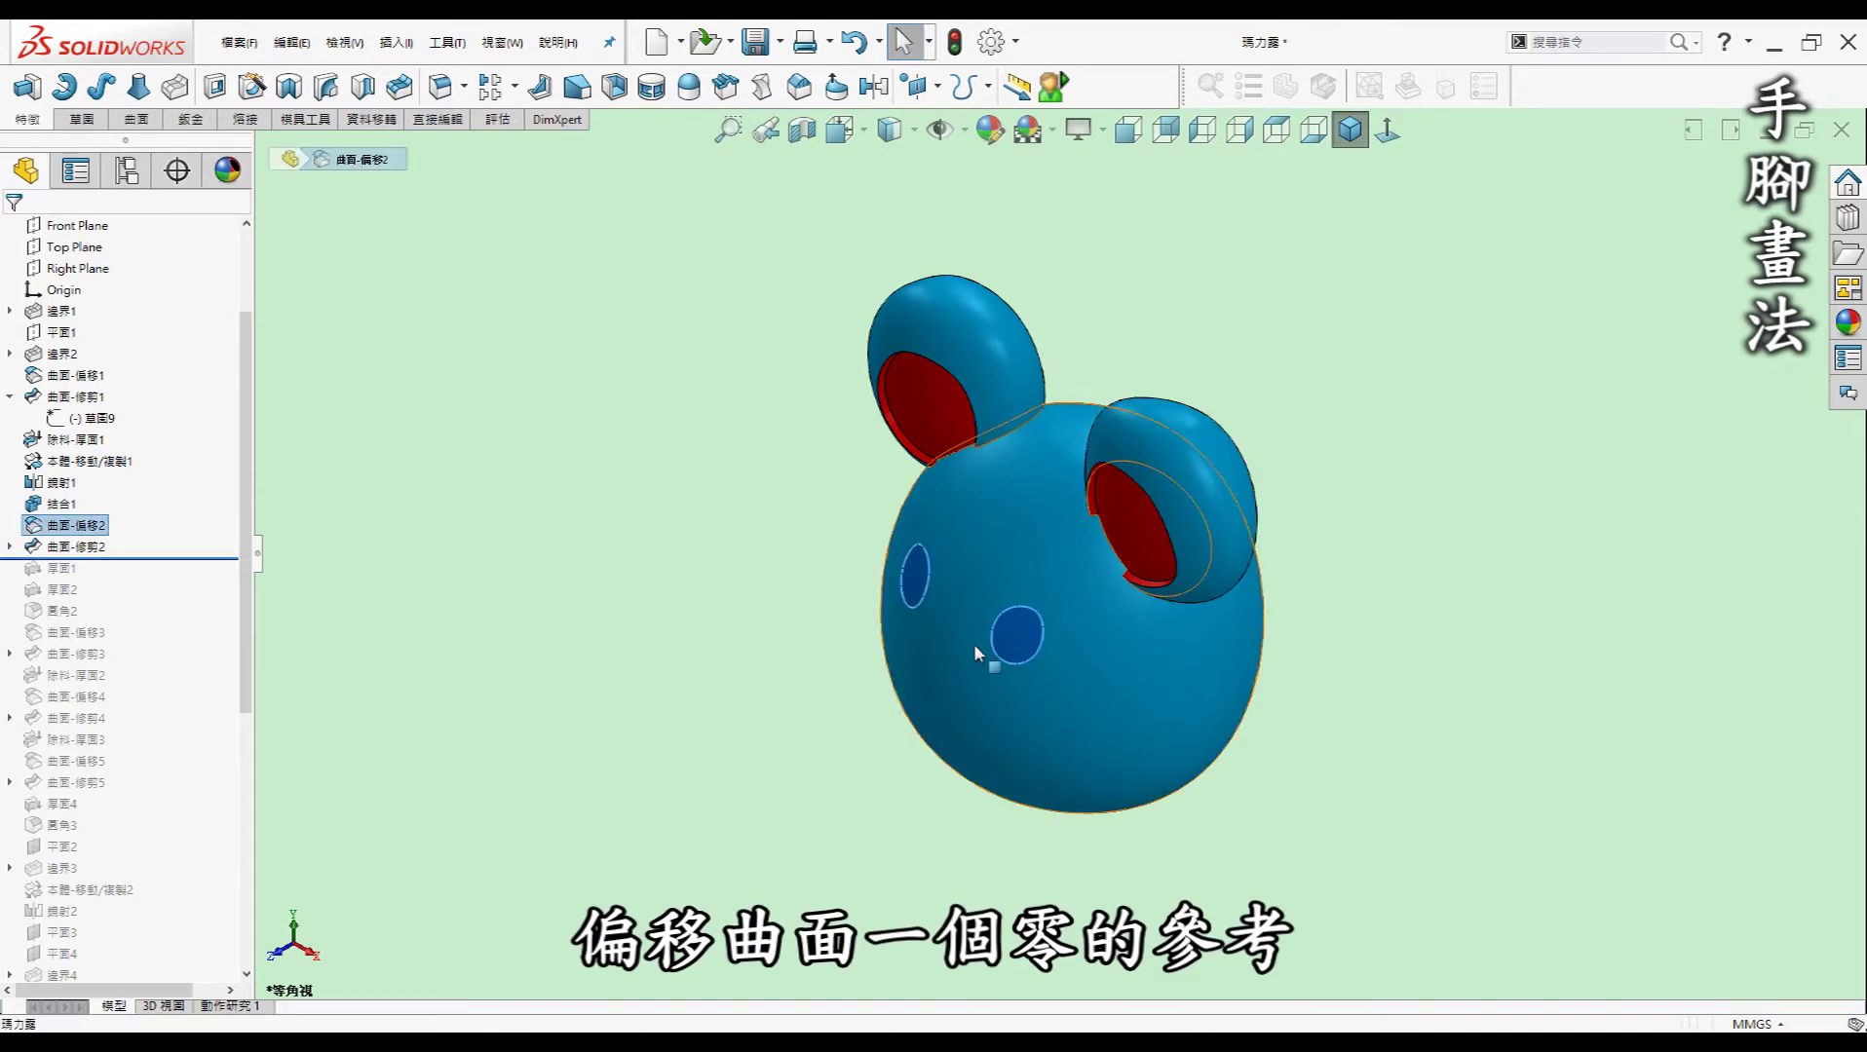
{"action": "left_click", "coordinate": [421, 518]}
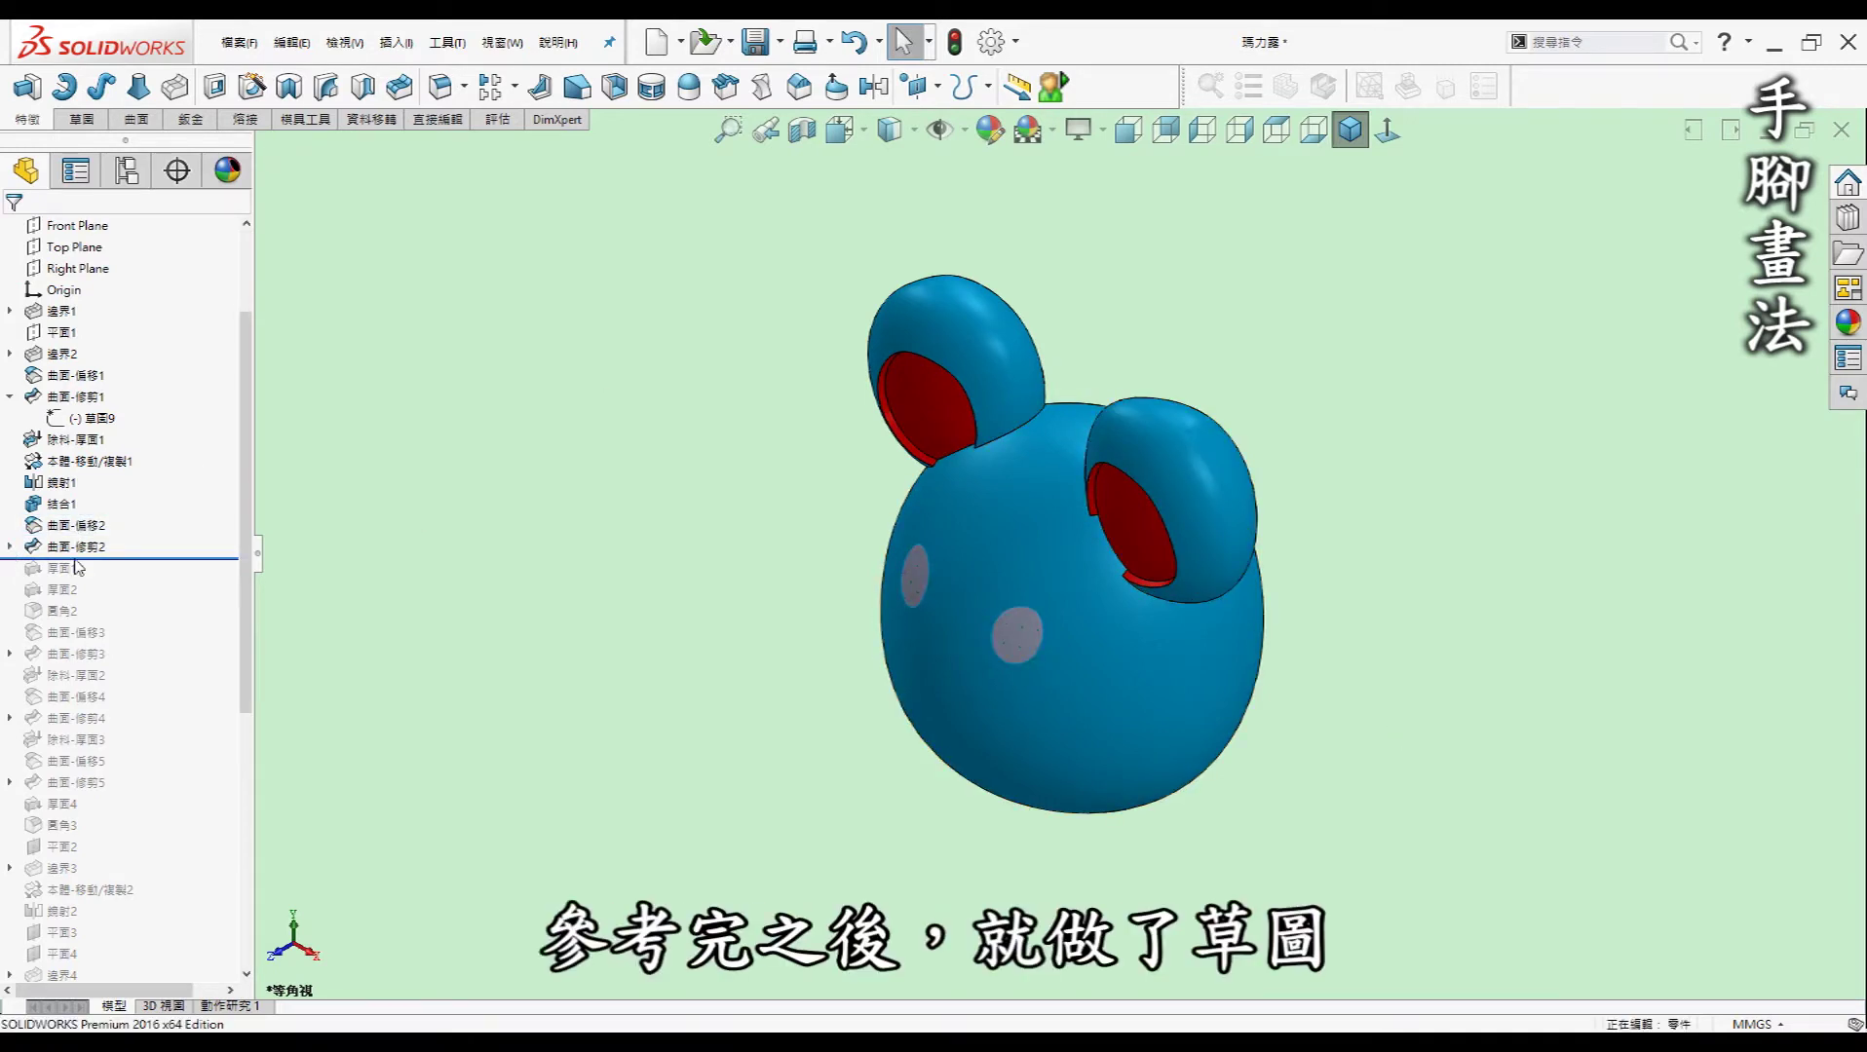
{"action": "left_click", "coordinate": [10, 547]}
{"action": "left_click", "coordinate": [84, 570]}
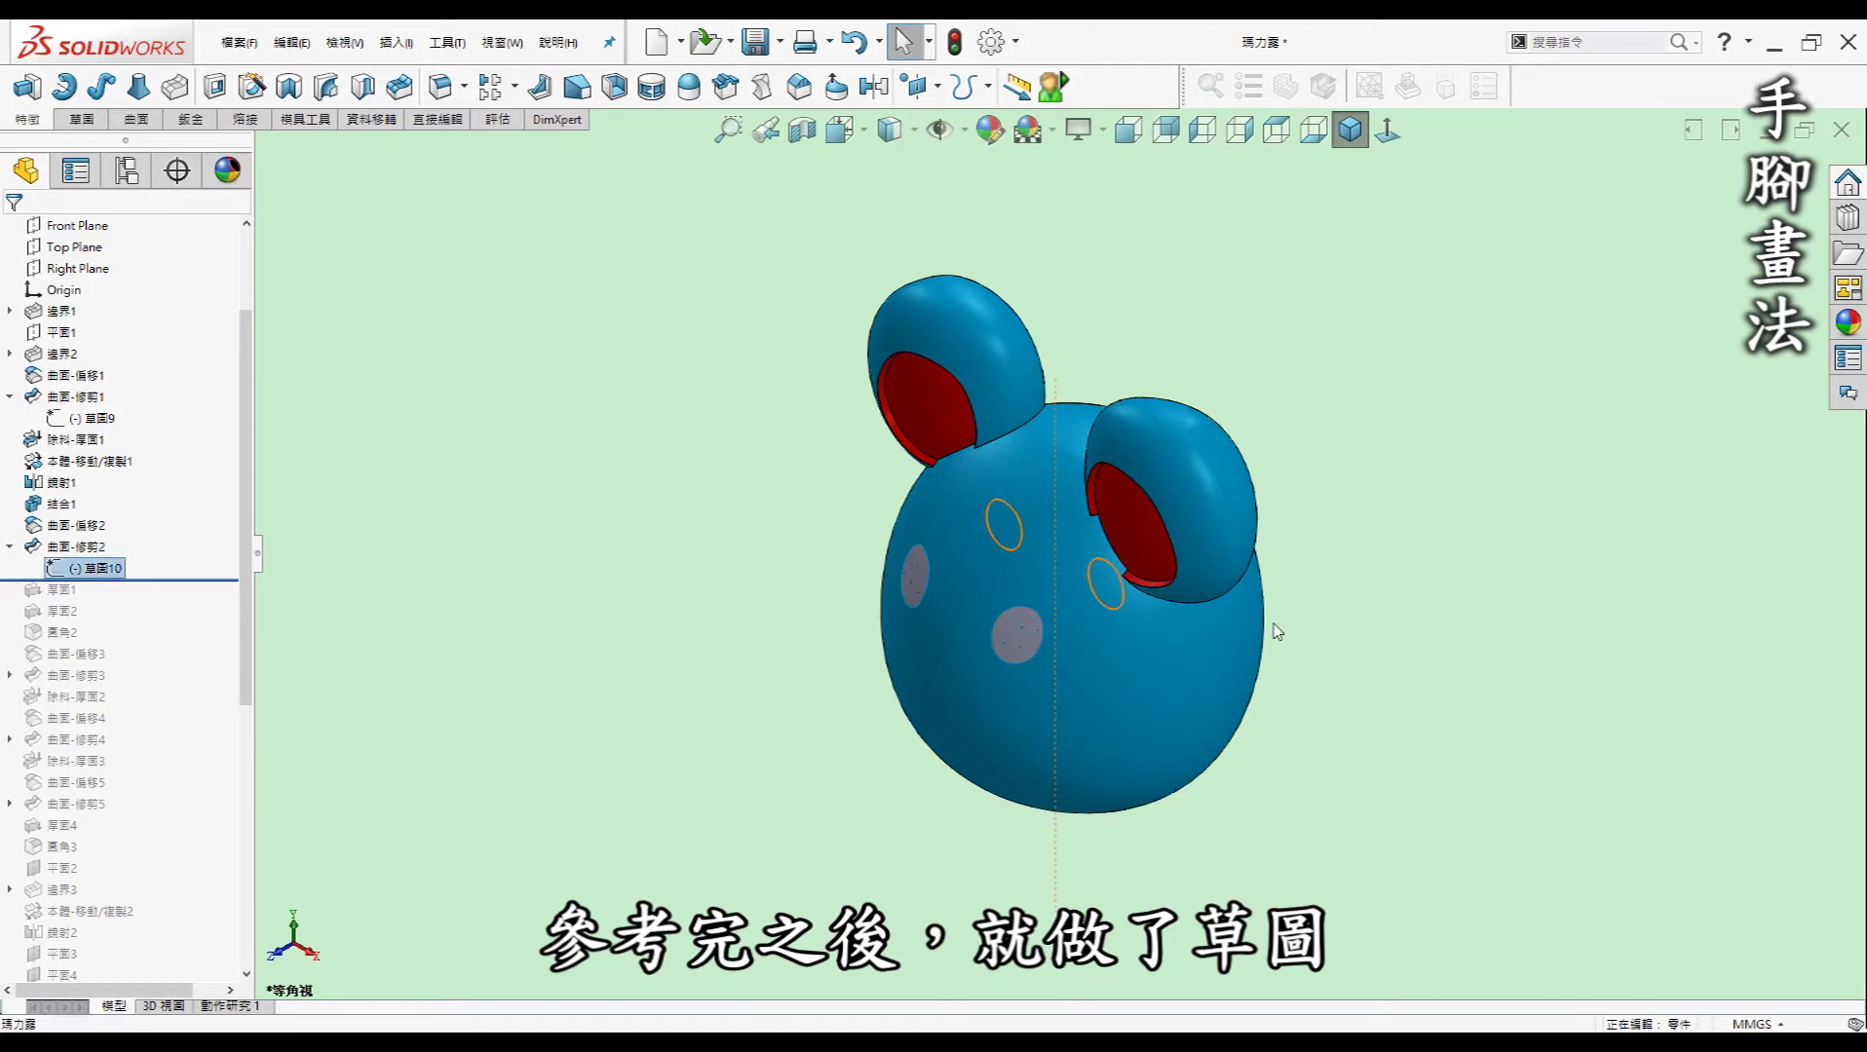
{"action": "left_click", "coordinate": [1387, 130]}
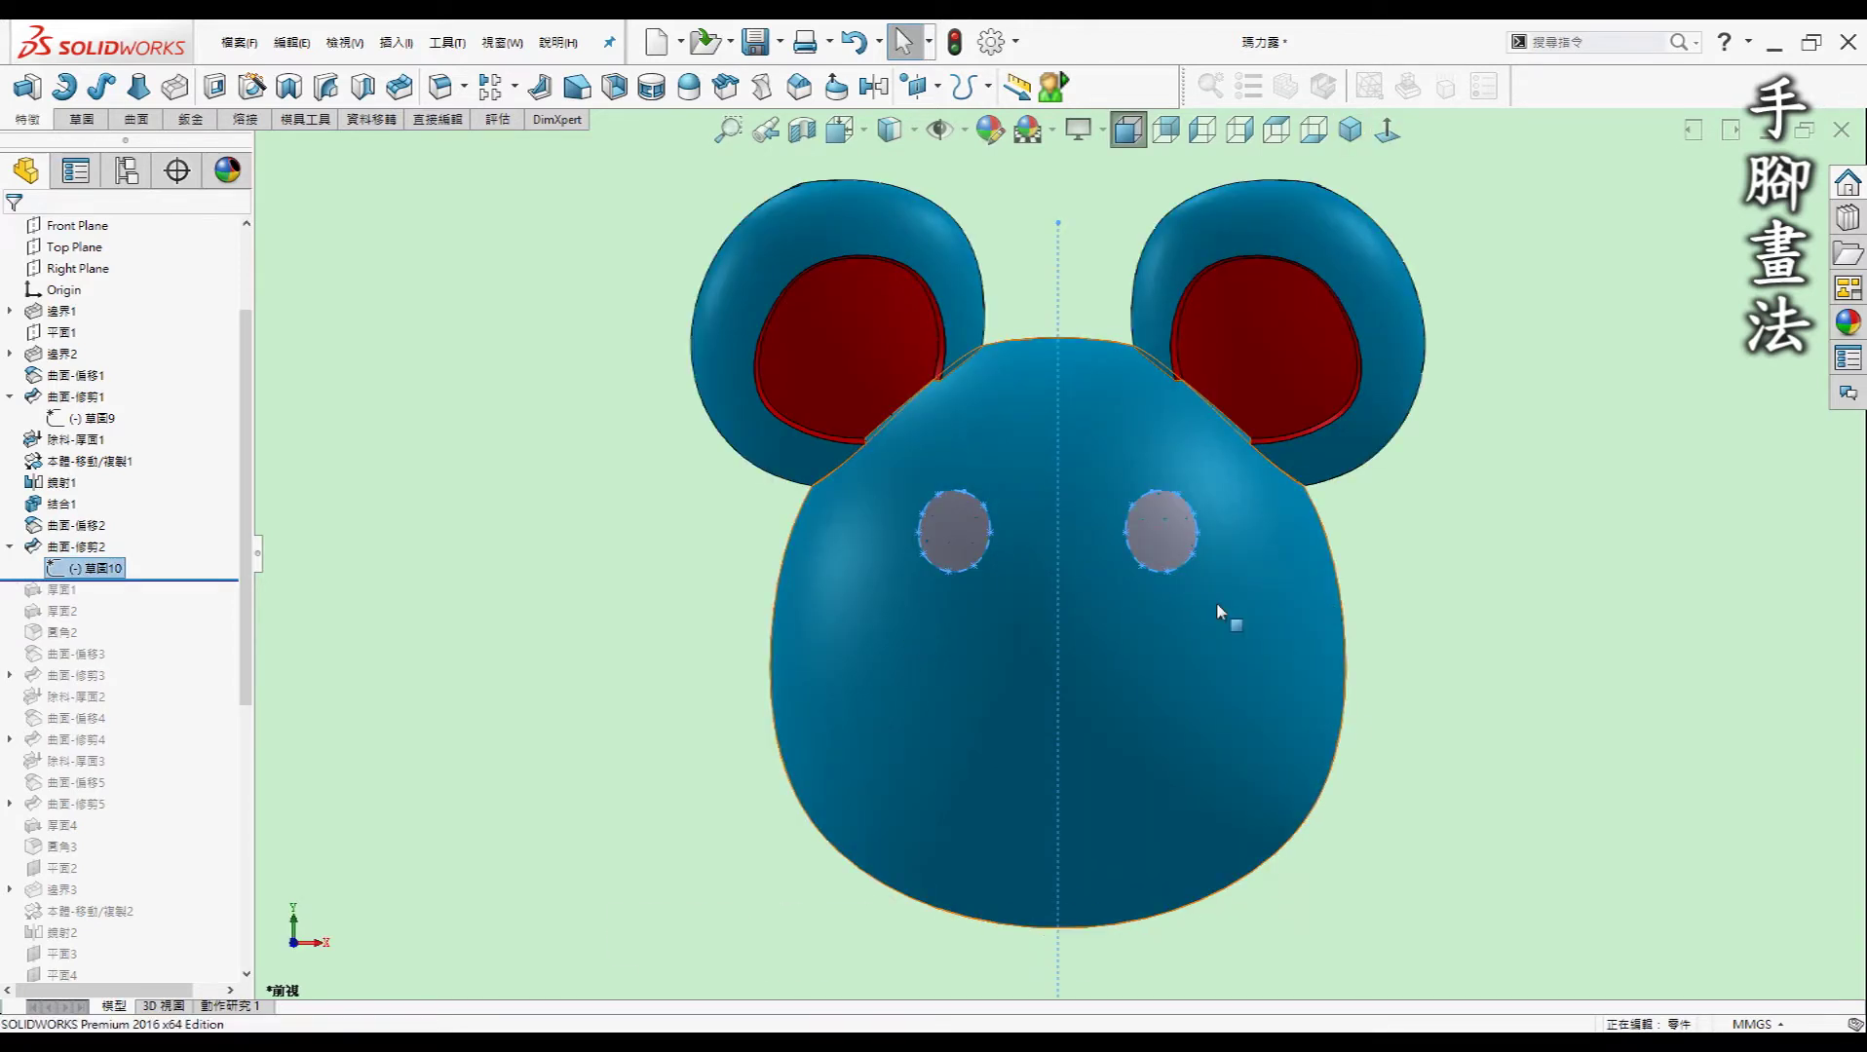
{"action": "left_click", "coordinate": [395, 616]}
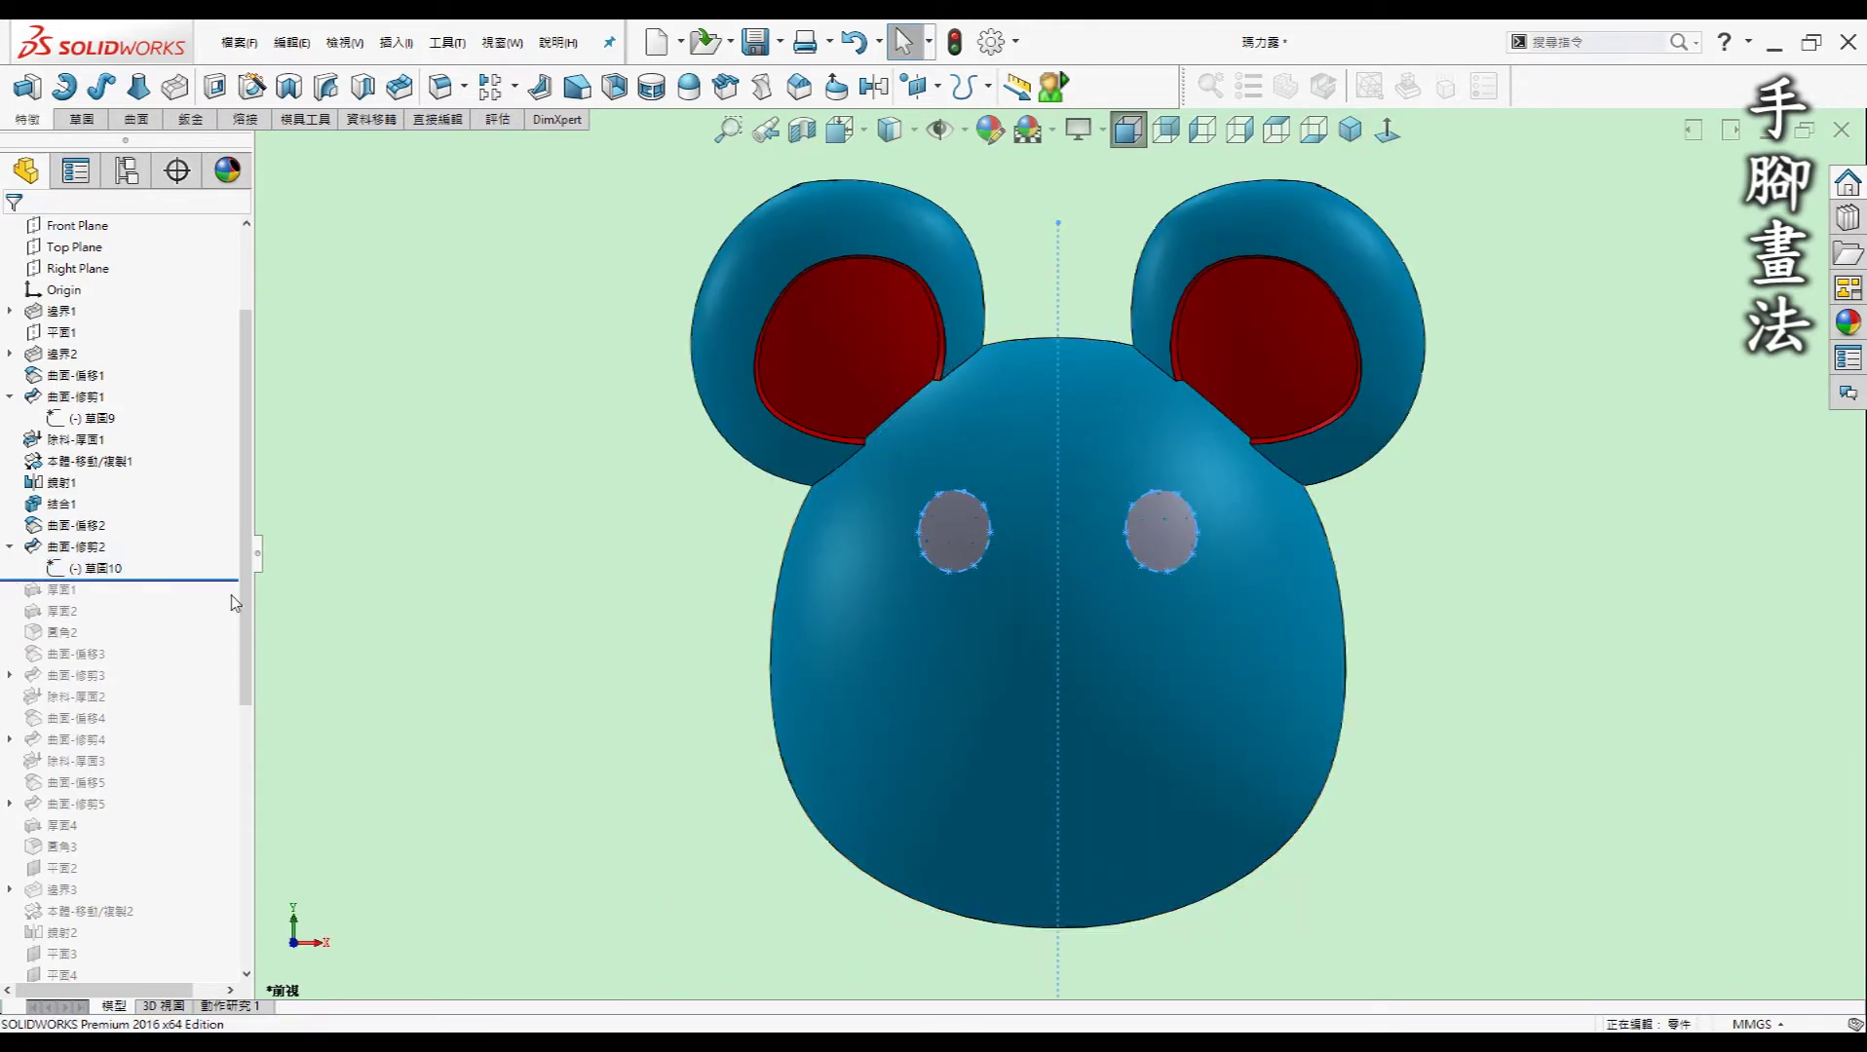
{"action": "left_click", "coordinate": [1349, 131]}
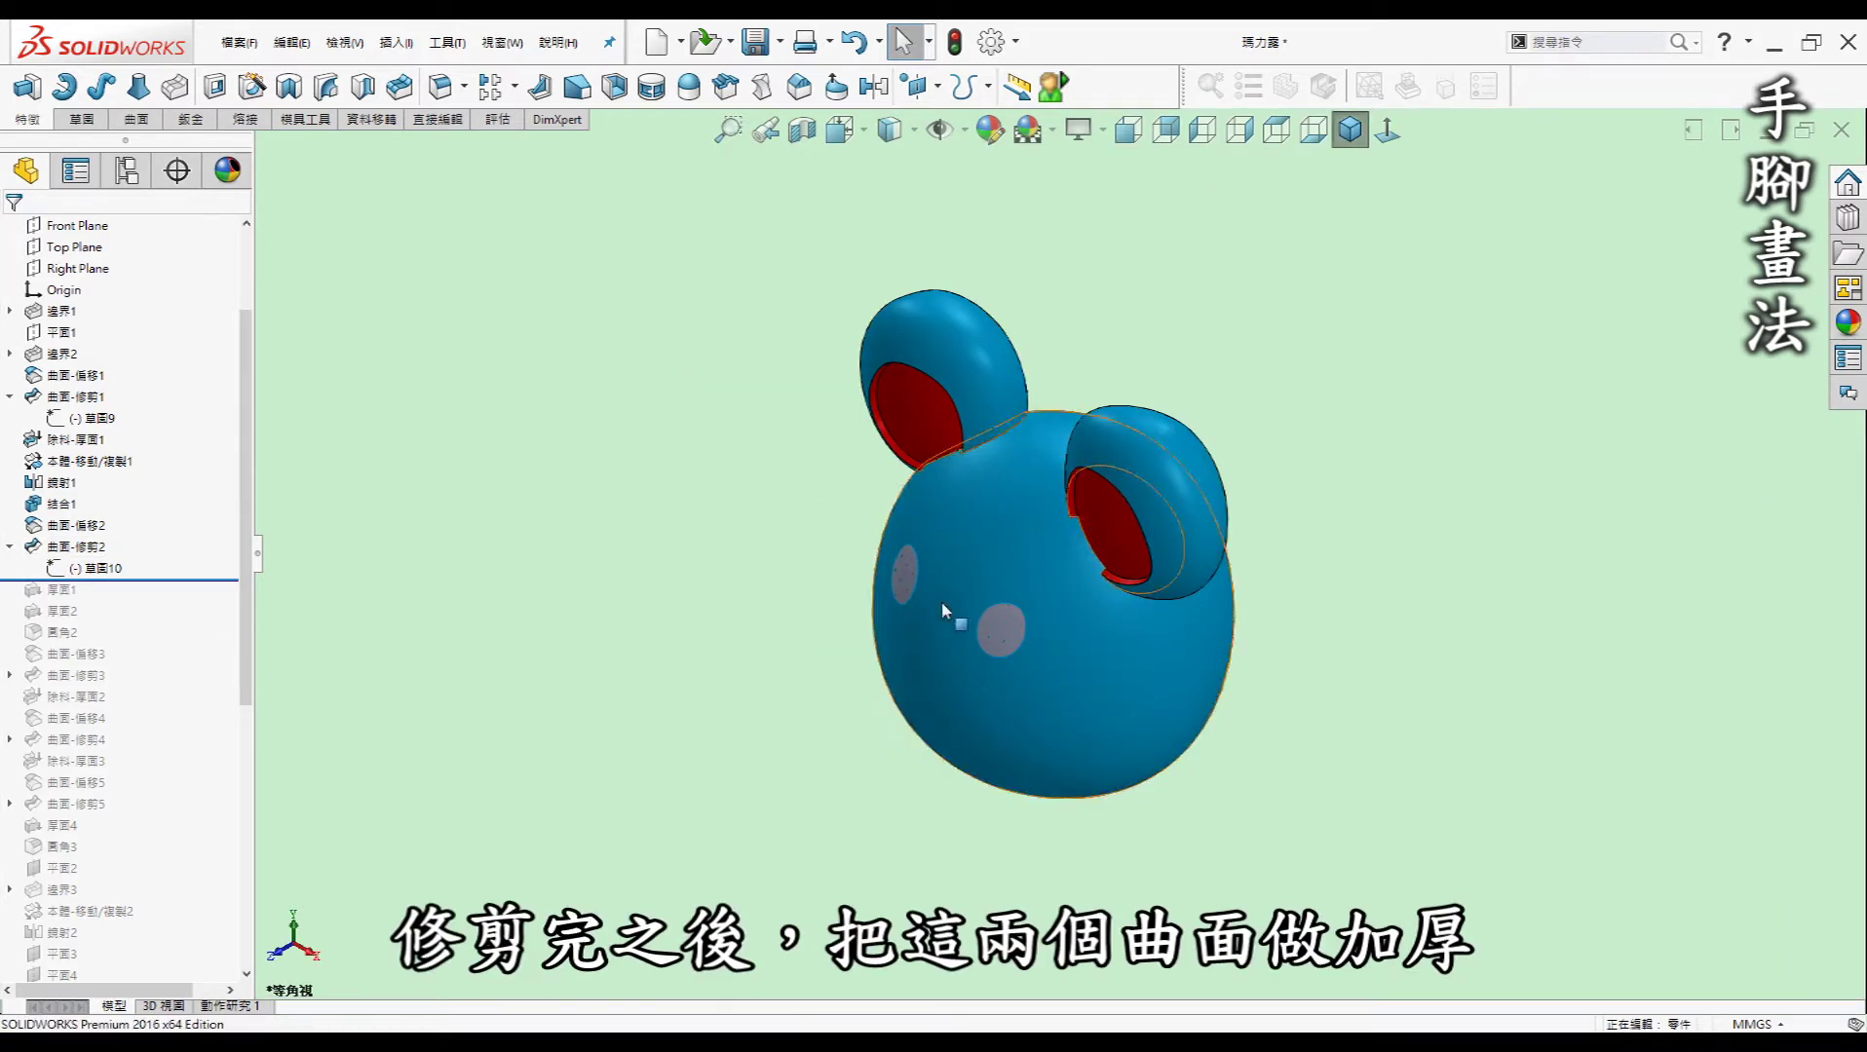
{"action": "left_click_drag", "start_coordinate": [133, 614], "coordinate": [133, 644]}
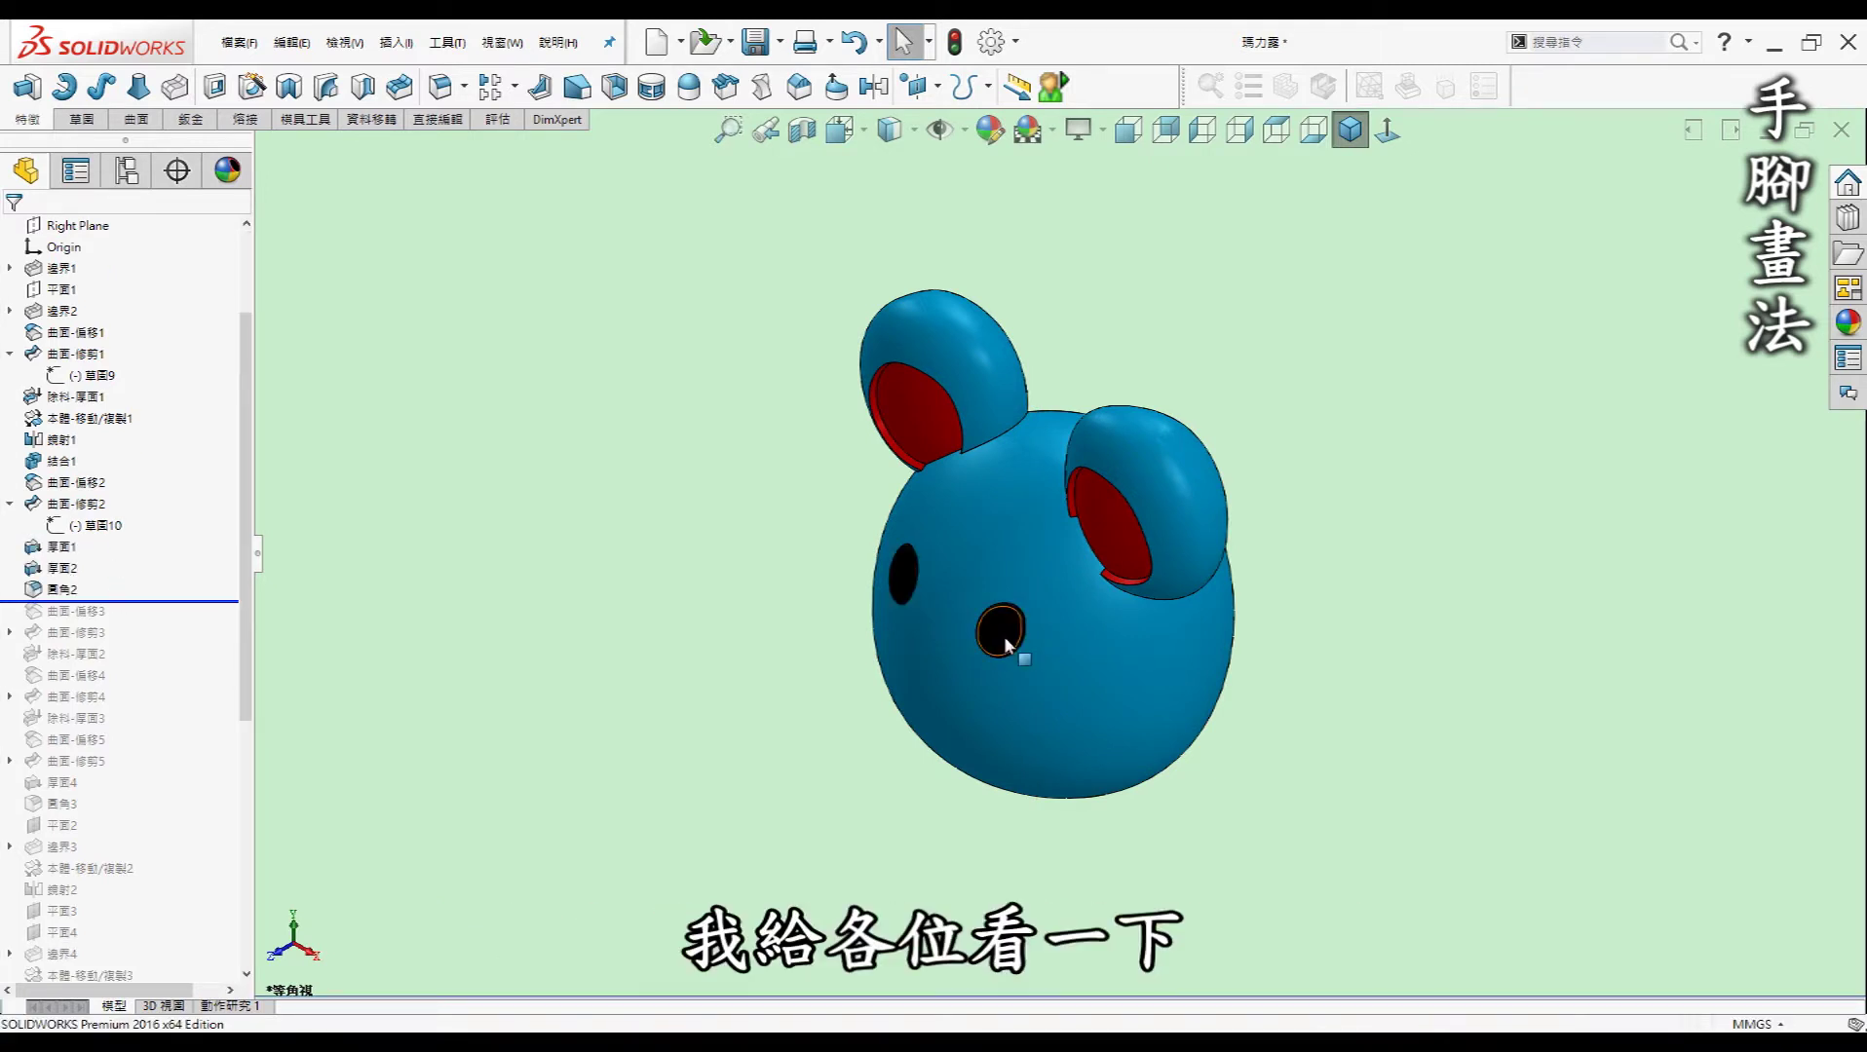
Zoom in on the black eyes, fit the view, and roll past 曲面-偏移4 for the mouth.
{"action": "right_click_drag", "start_coordinate": [1004, 635], "coordinate": [876, 542]}
{"action": "left_click_drag", "start_coordinate": [863, 524], "coordinate": [1049, 692]}
{"action": "mouse_move", "coordinate": [1399, 697]}
{"action": "middle_mouse_down"}
{"action": "mouse_move", "coordinate": [1459, 584]}
{"action": "mouse_move", "coordinate": [1423, 580]}
{"action": "middle_mouse_up"}
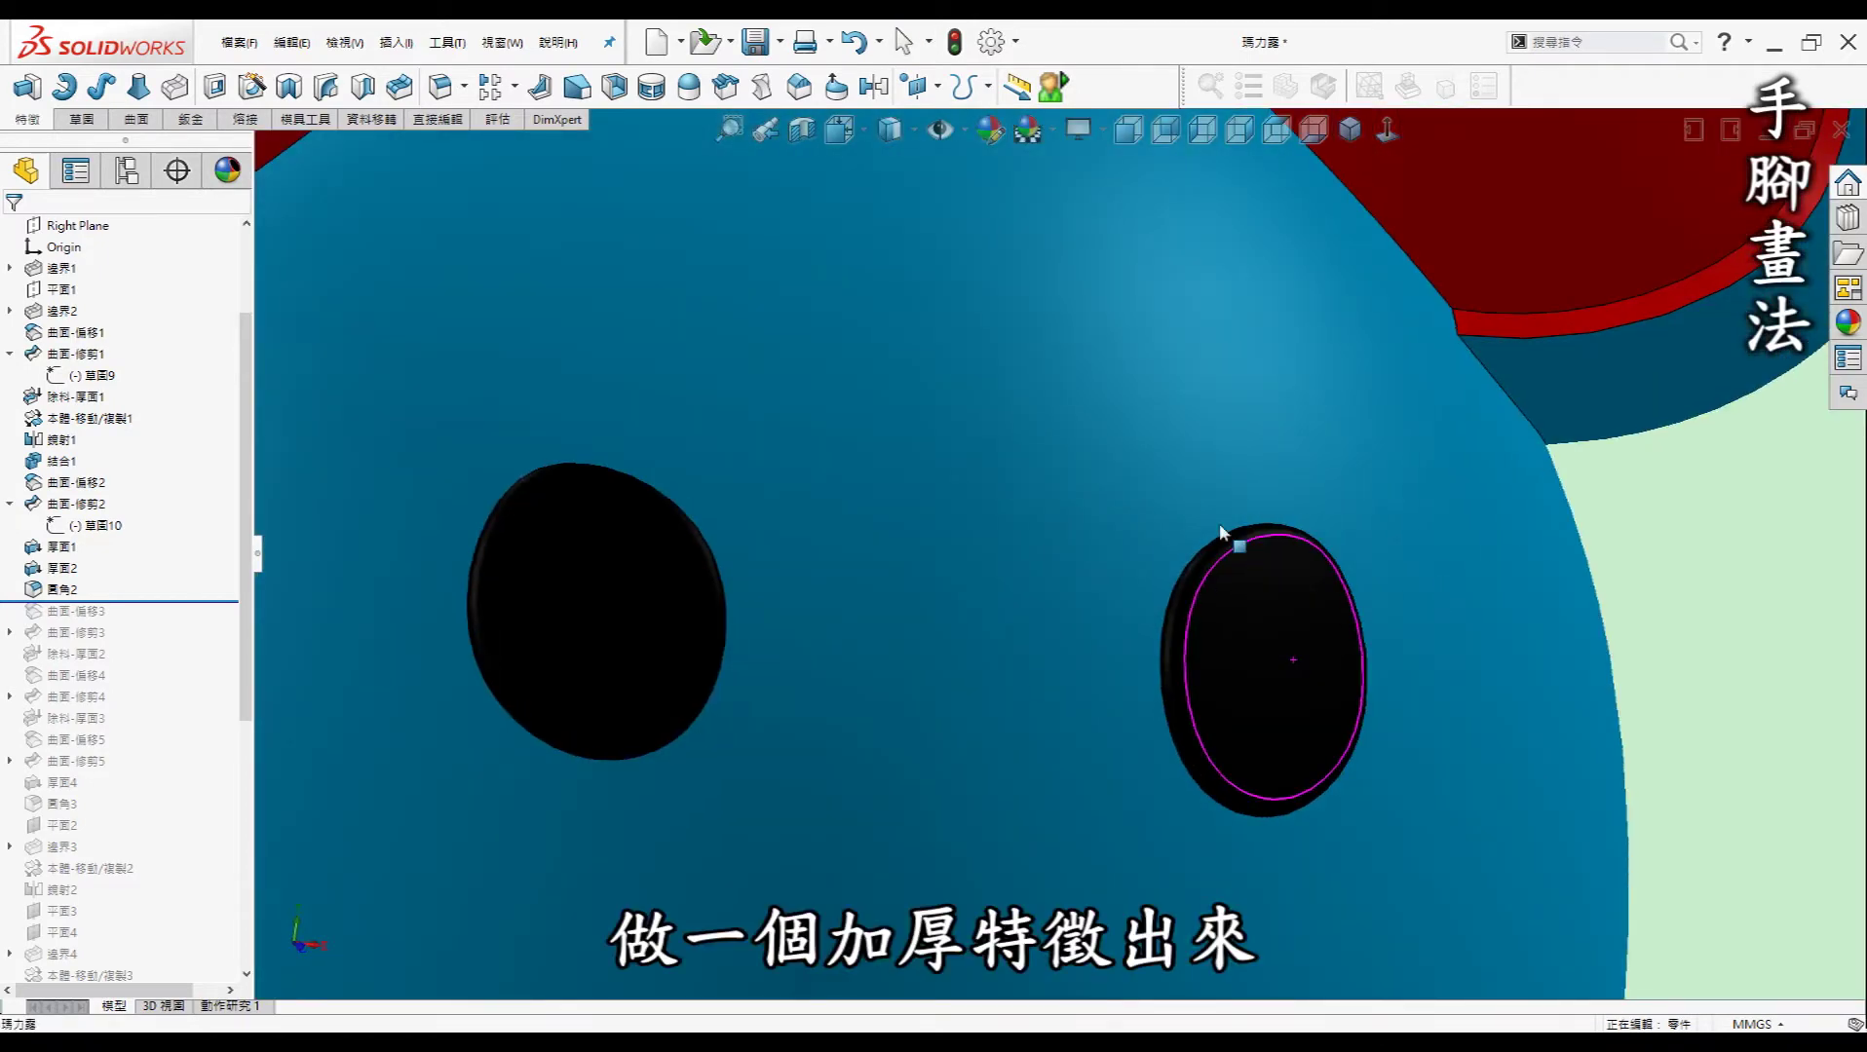
{"action": "key", "text": "f"}
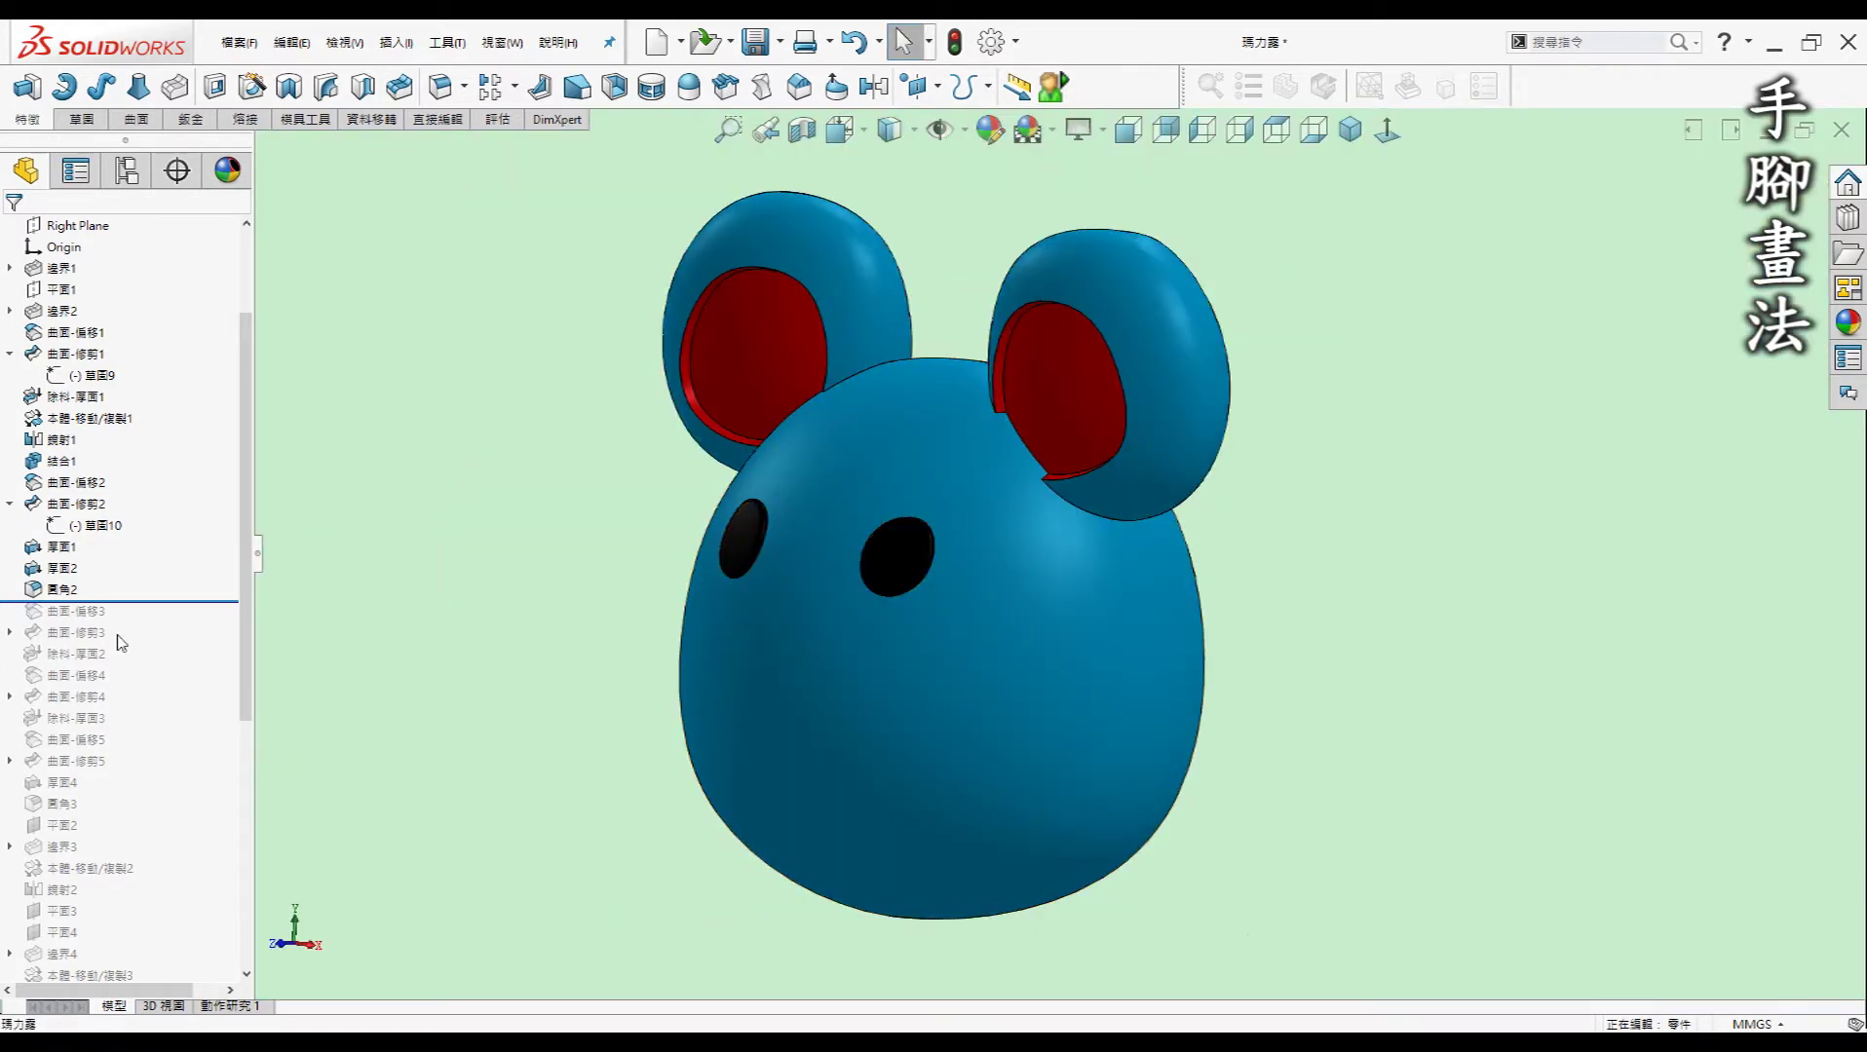
{"action": "left_click_drag", "start_coordinate": [139, 618], "coordinate": [123, 687]}
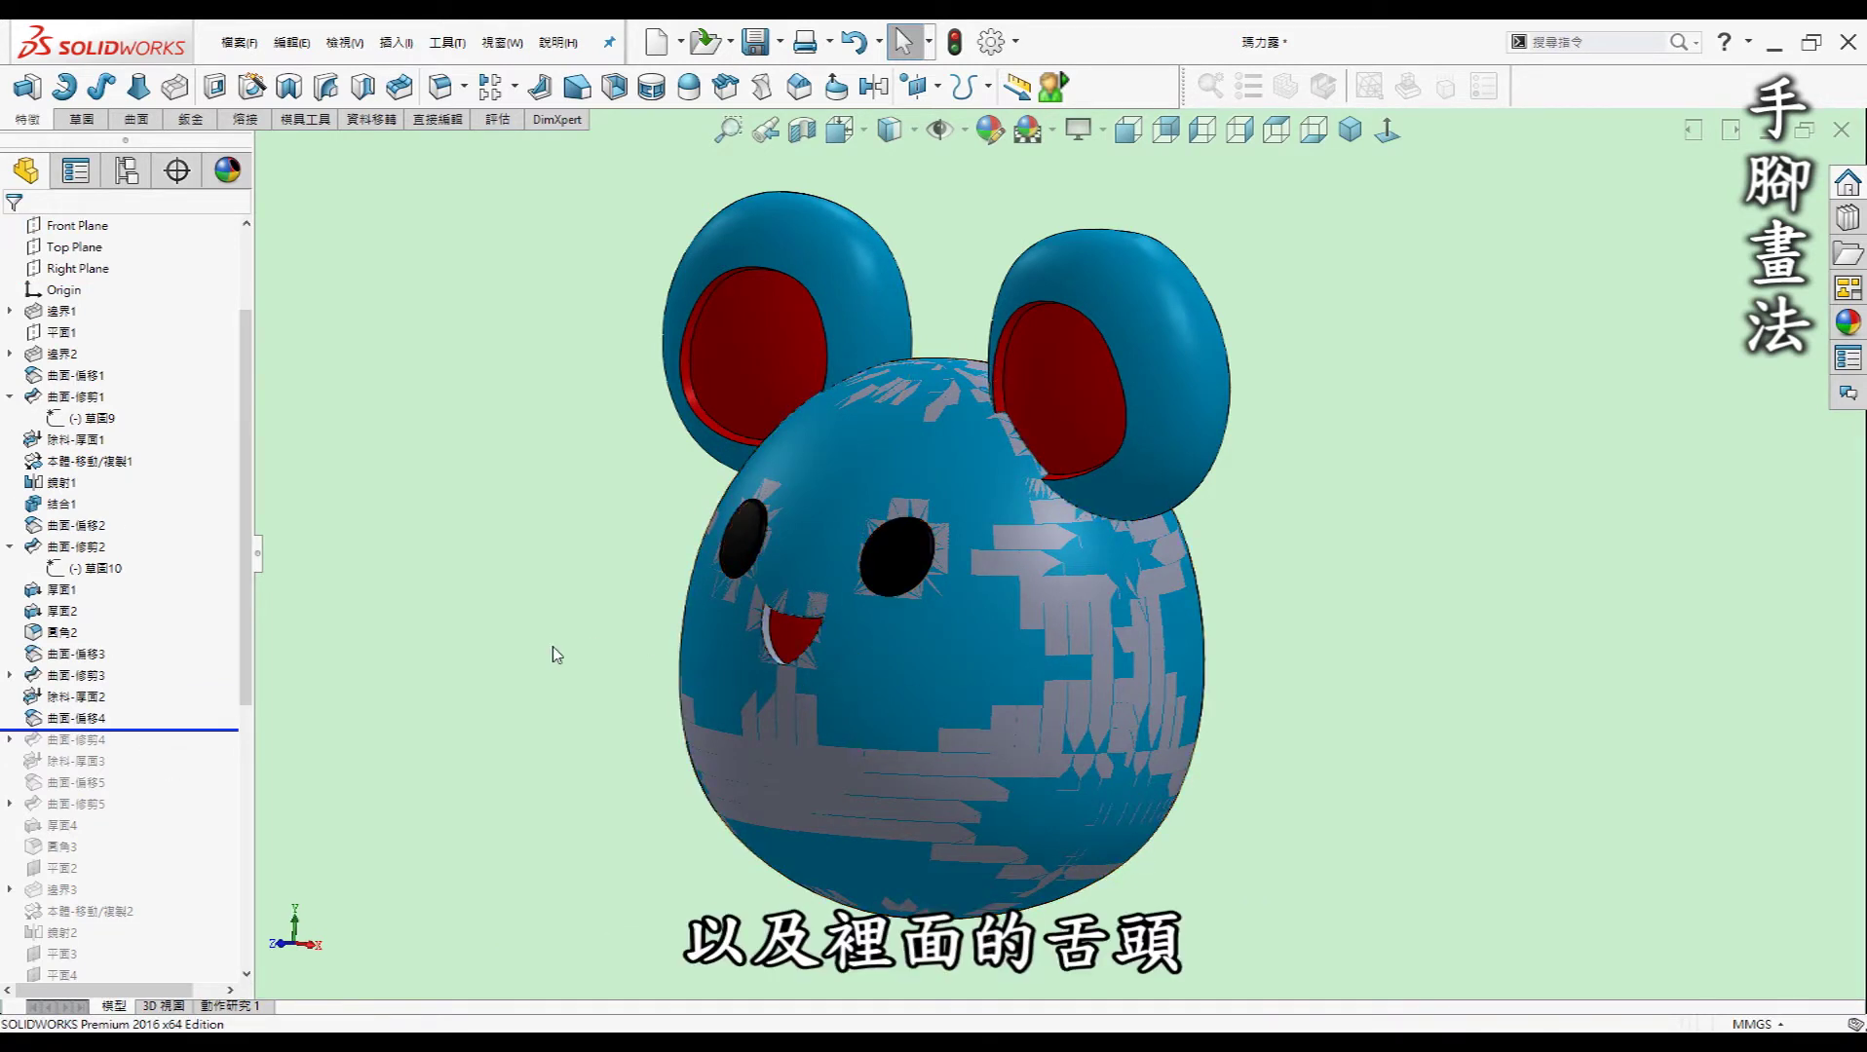
Roll history to just below 圓角3 and view the white belly from the front.
{"action": "left_click_drag", "start_coordinate": [195, 730], "coordinate": [139, 861]}
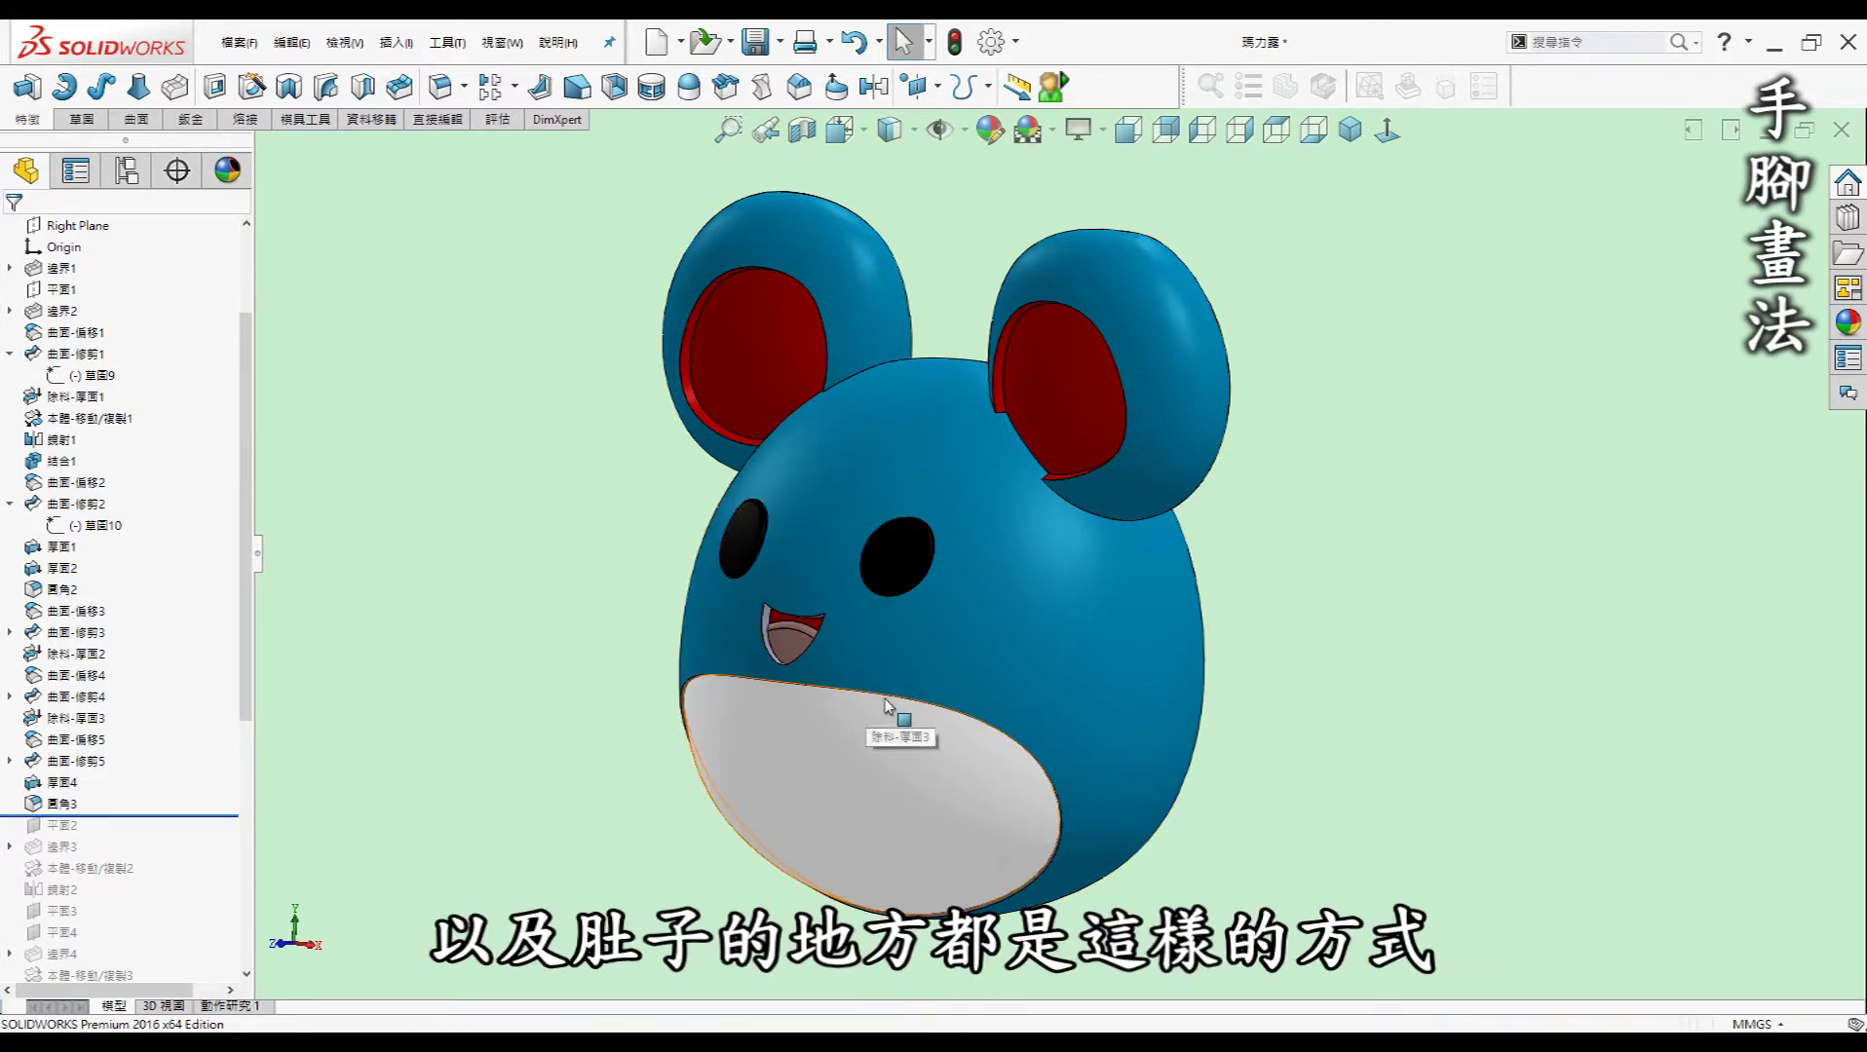
{"action": "key", "text": "ctrl+1"}
{"action": "scroll", "coordinate": [866, 649], "scroll_direction": "down", "scroll_amount": 2}
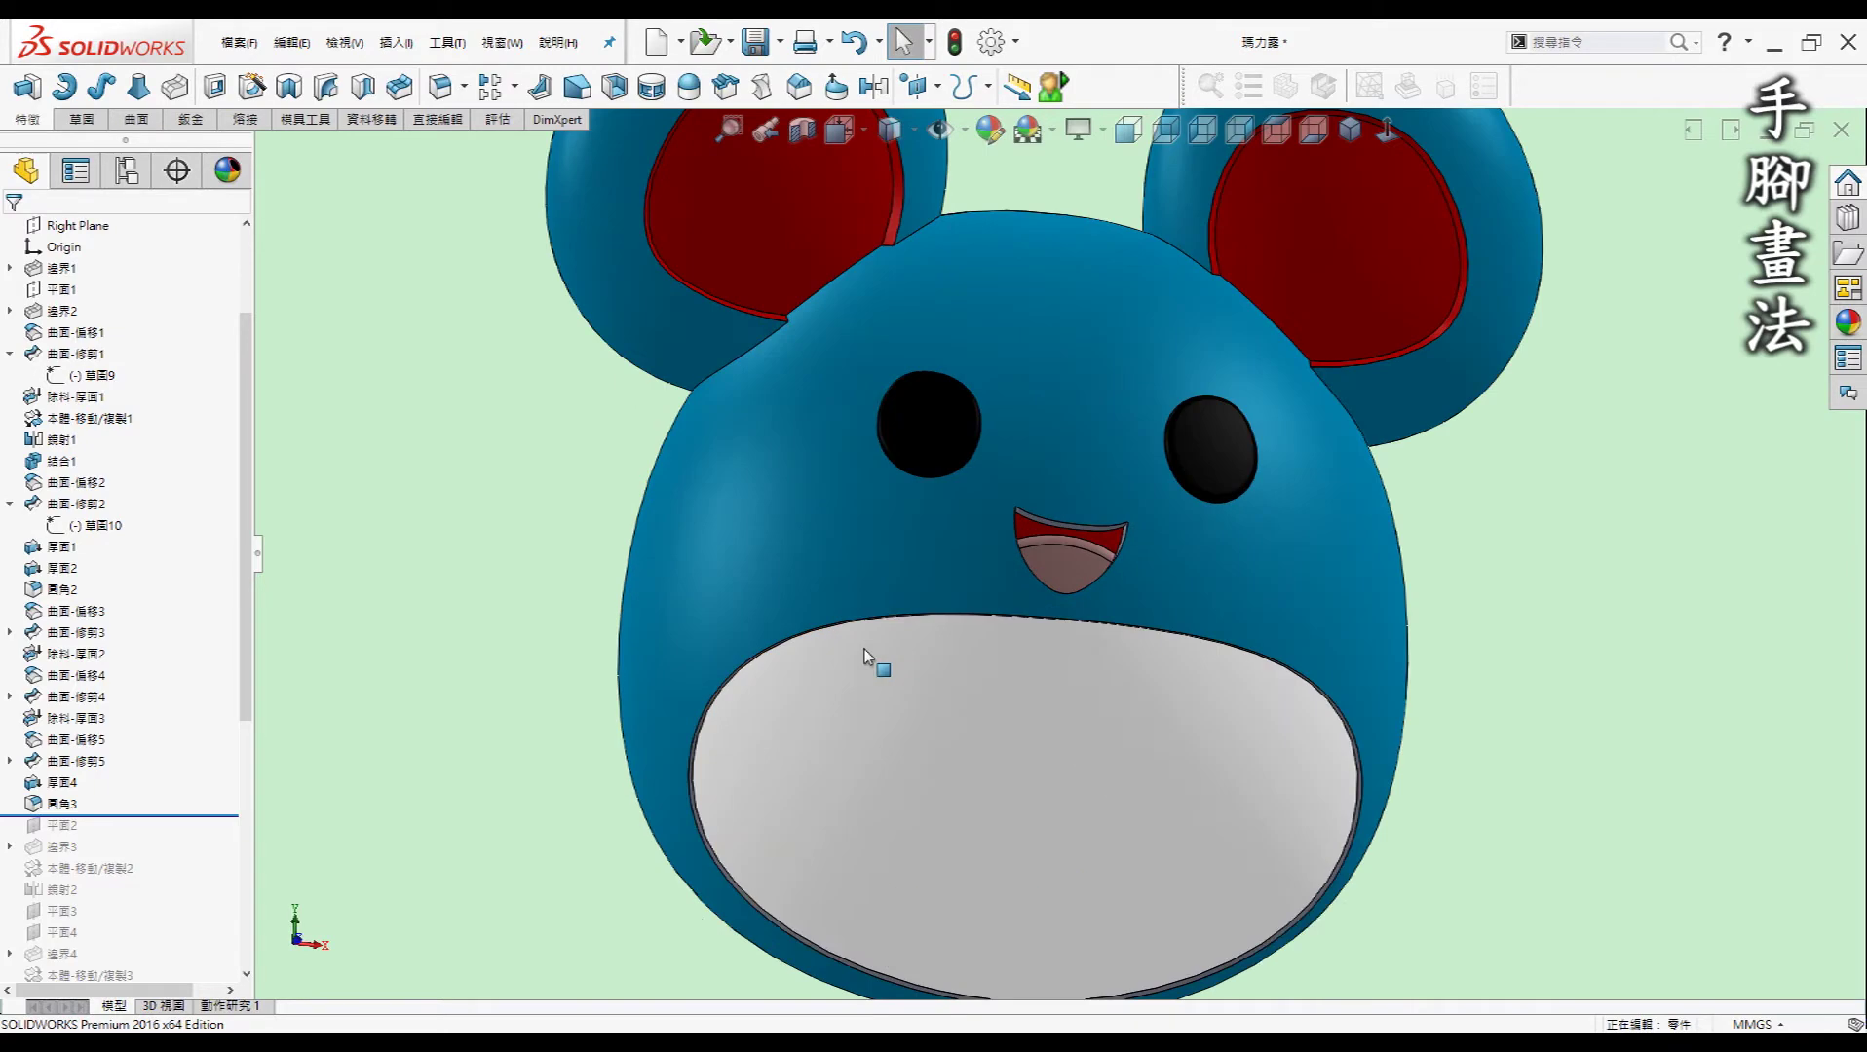
{"action": "scroll", "coordinate": [992, 628], "scroll_direction": "up", "scroll_amount": 1}
{"action": "mouse_move", "coordinate": [992, 628]}
{"action": "middle_mouse_down"}
{"action": "mouse_move", "coordinate": [899, 735]}
{"action": "mouse_move", "coordinate": [762, 653]}
{"action": "middle_mouse_up"}
{"action": "scroll", "coordinate": [987, 750], "scroll_direction": "down", "scroll_amount": 2}
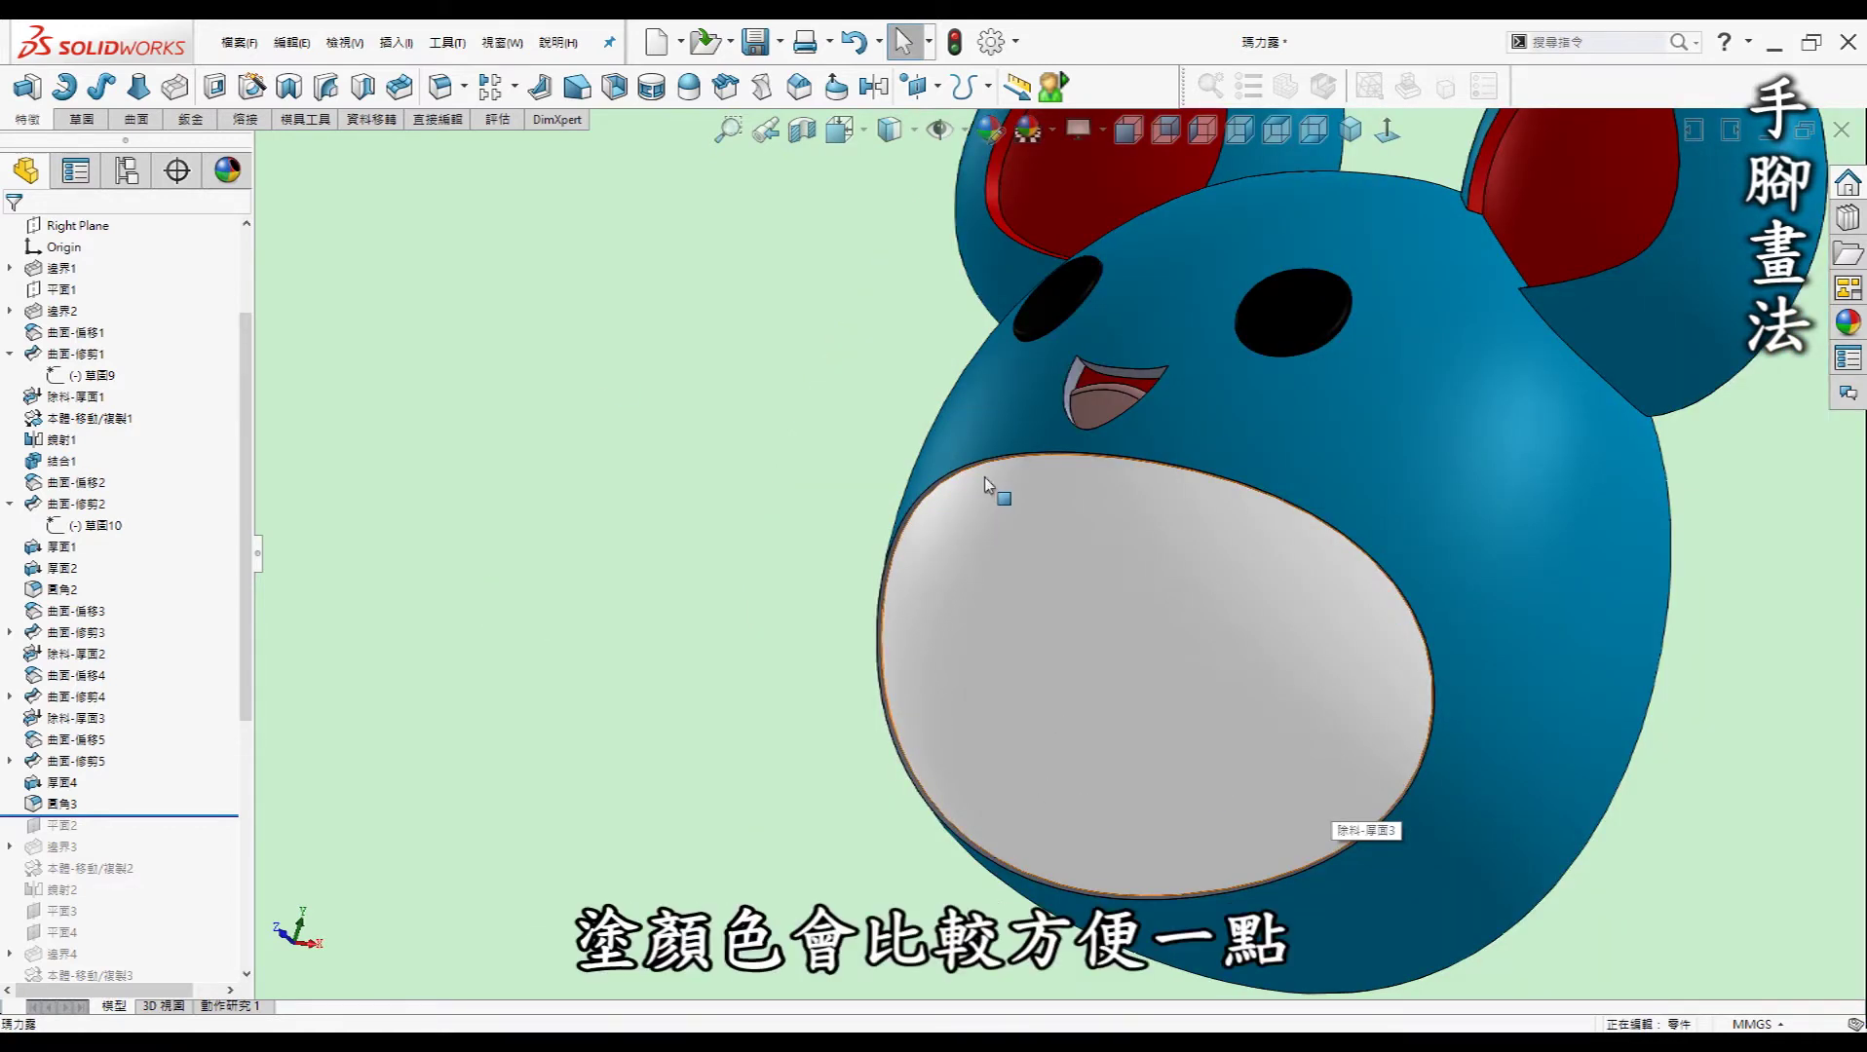
{"action": "left_click", "coordinate": [1128, 130]}
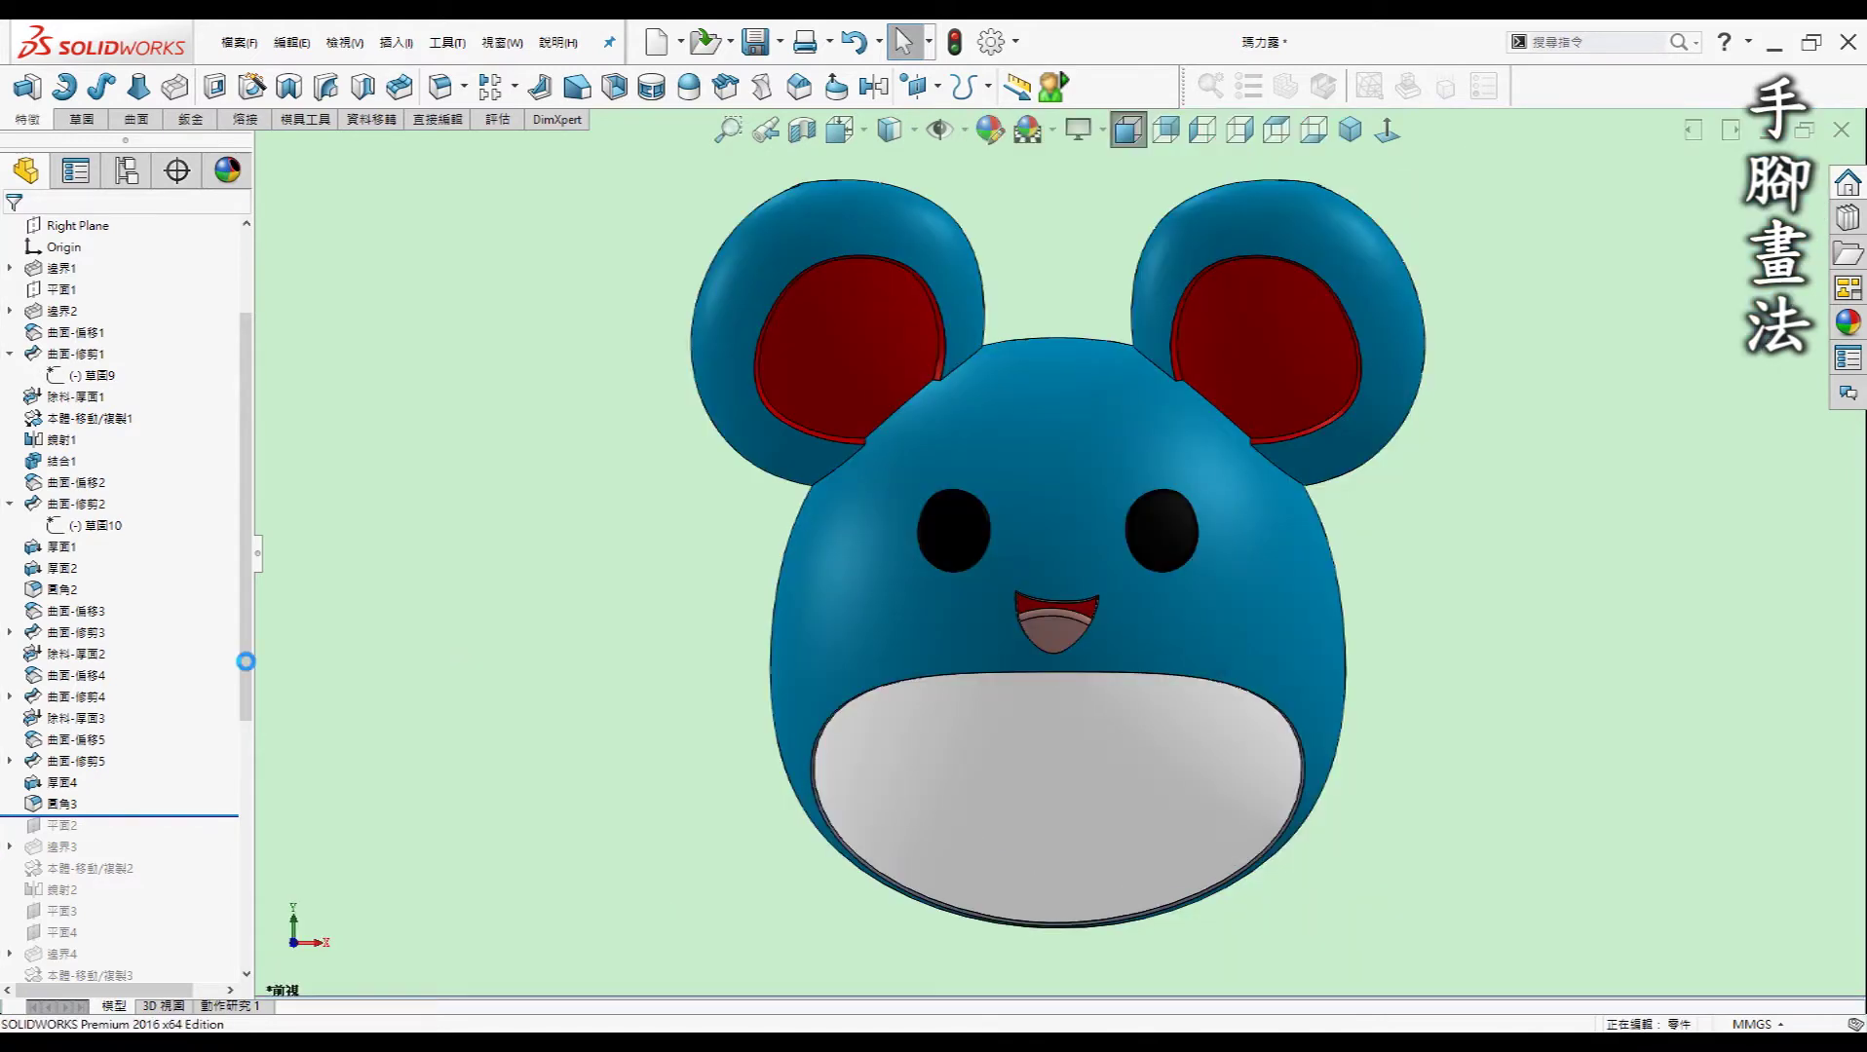
{"action": "scroll", "coordinate": [175, 701], "scroll_direction": "down", "scroll_amount": 2}
{"action": "scroll", "coordinate": [176, 702], "scroll_direction": "down", "scroll_amount": 2}
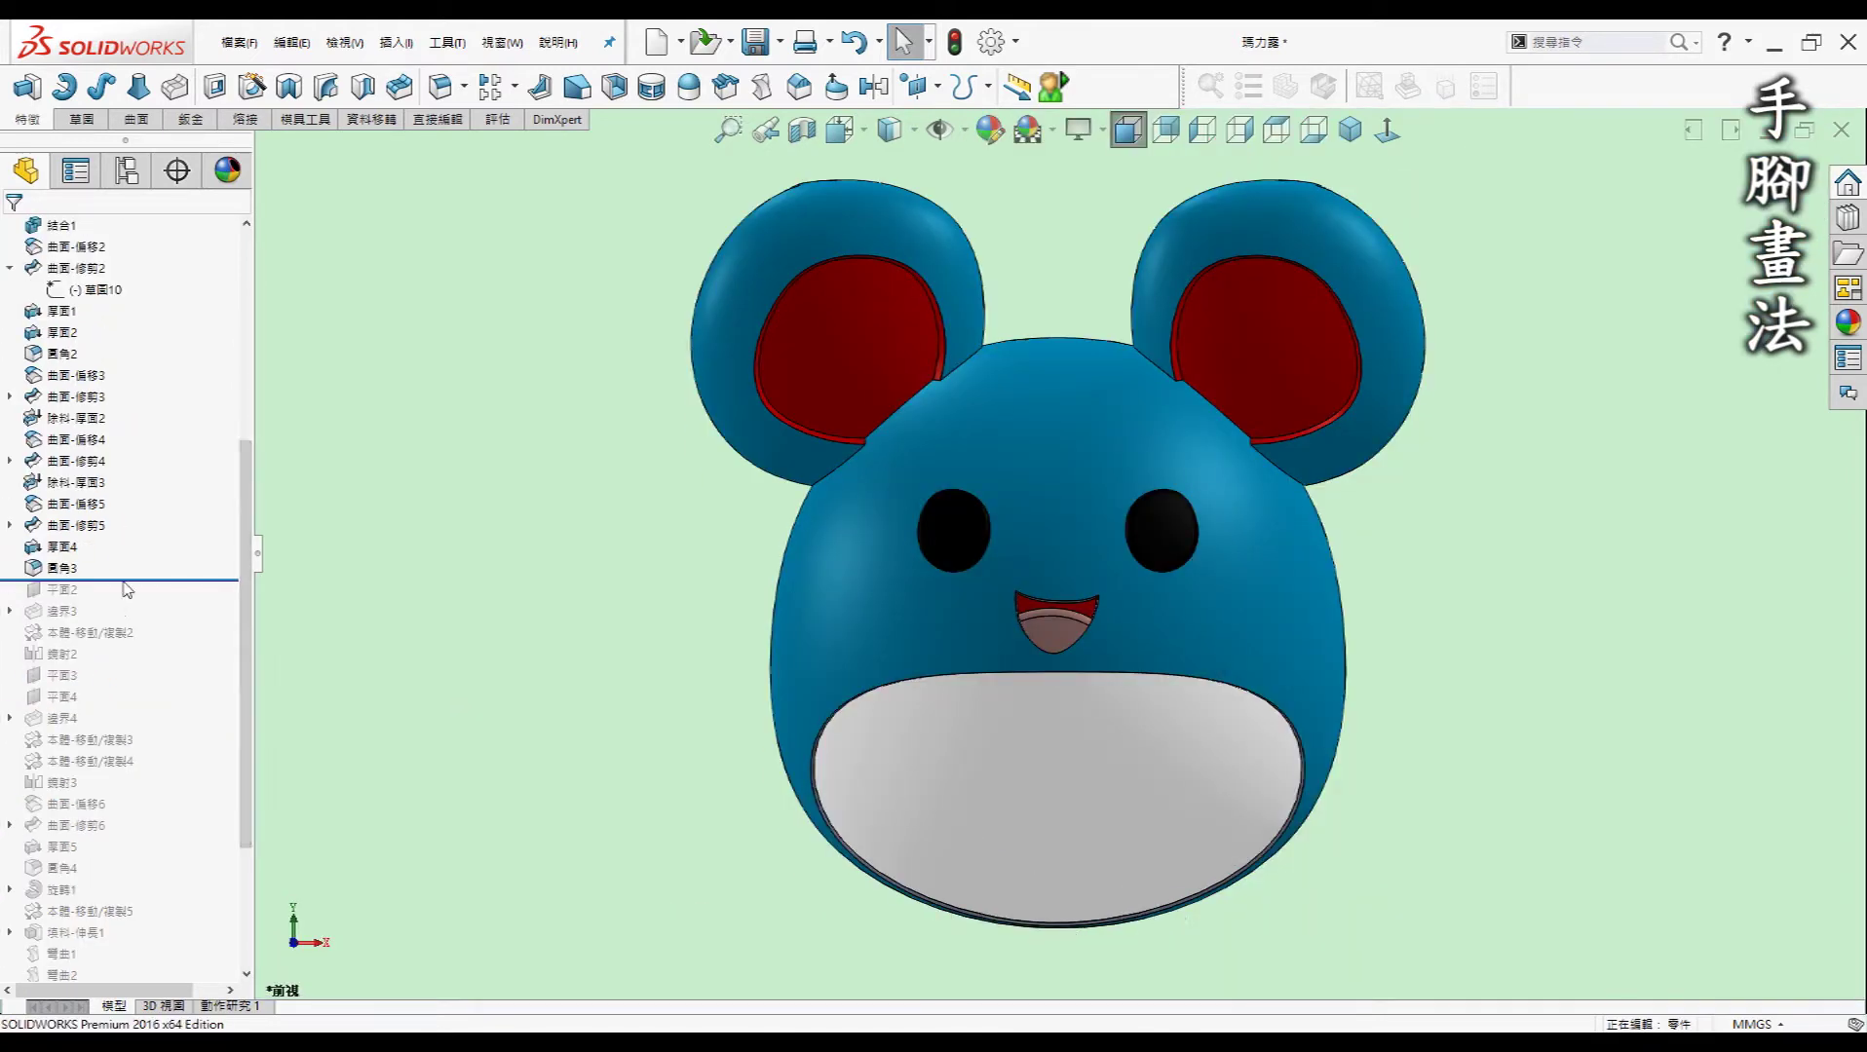
Roll past 邊界3 and show the arm's profile sketches 草圖14–17.
{"action": "left_click_drag", "start_coordinate": [127, 579], "coordinate": [118, 622]}
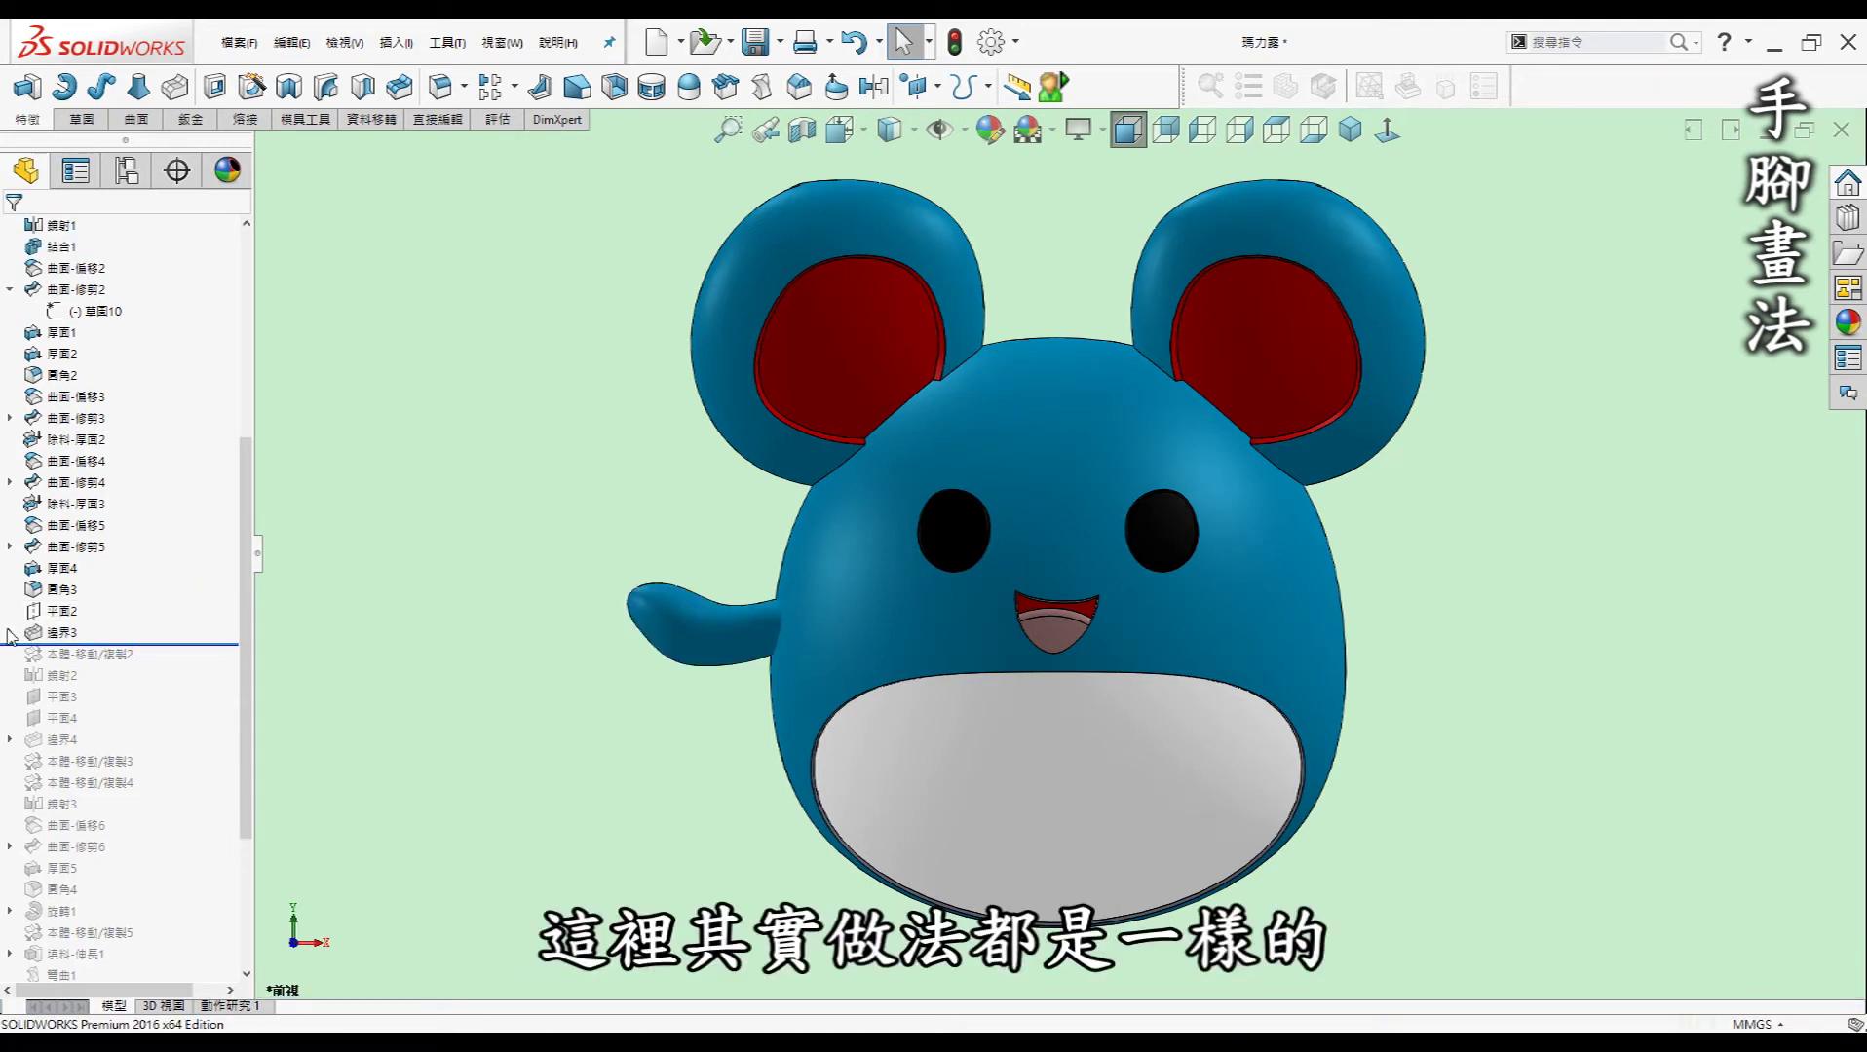
{"action": "left_click", "coordinate": [10, 633]}
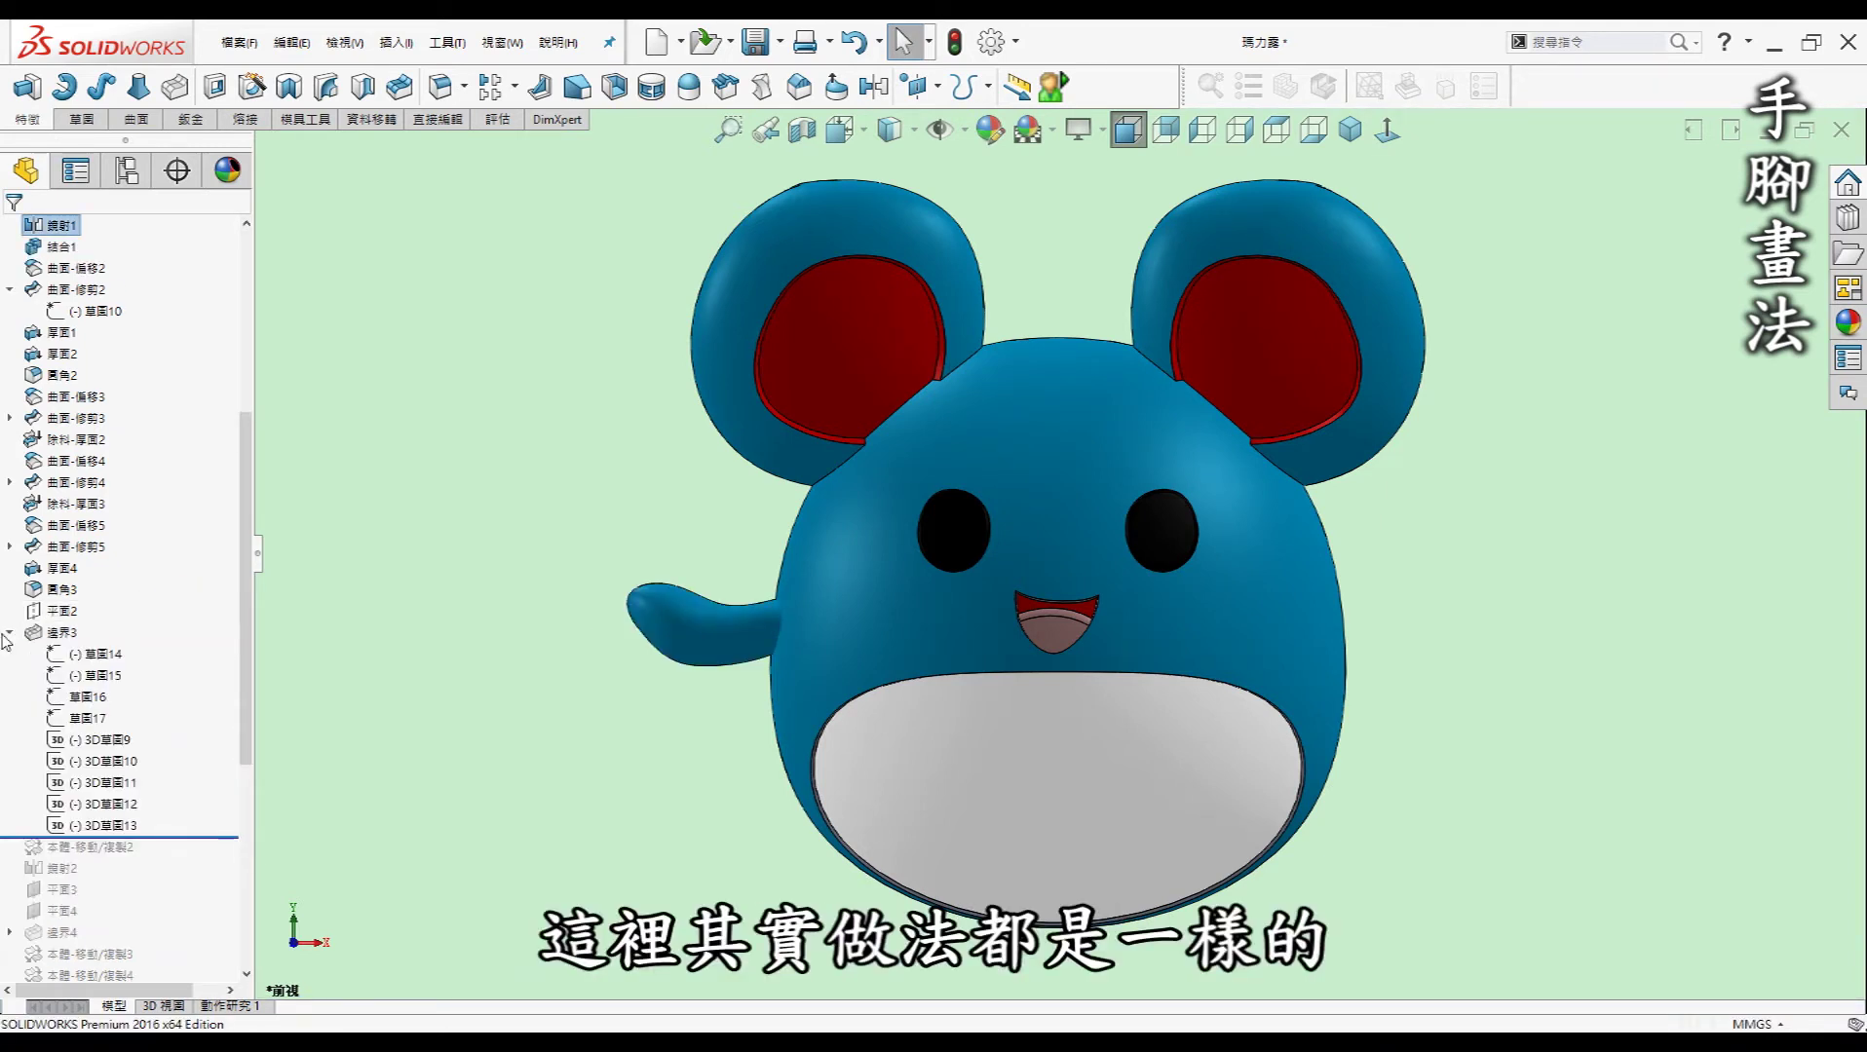
{"action": "left_click", "coordinate": [87, 723], "text": "shift"}
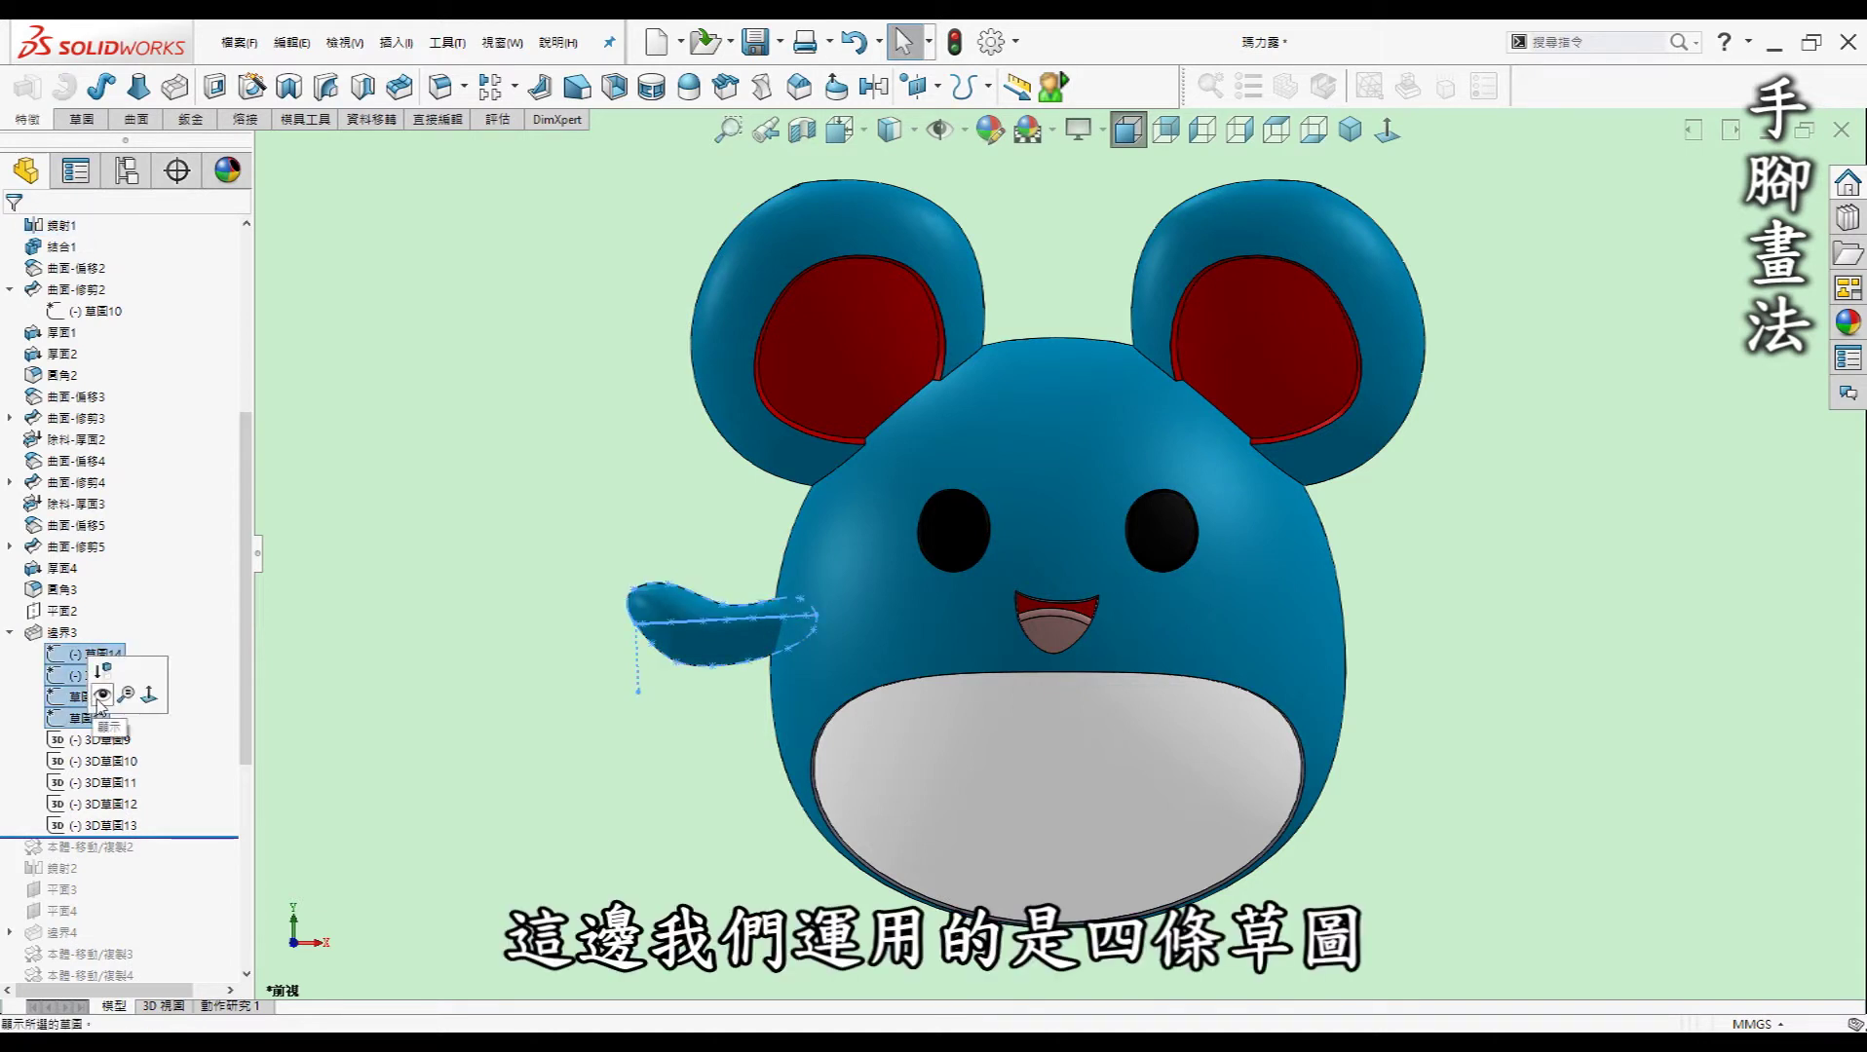
{"action": "left_click", "coordinate": [100, 695]}
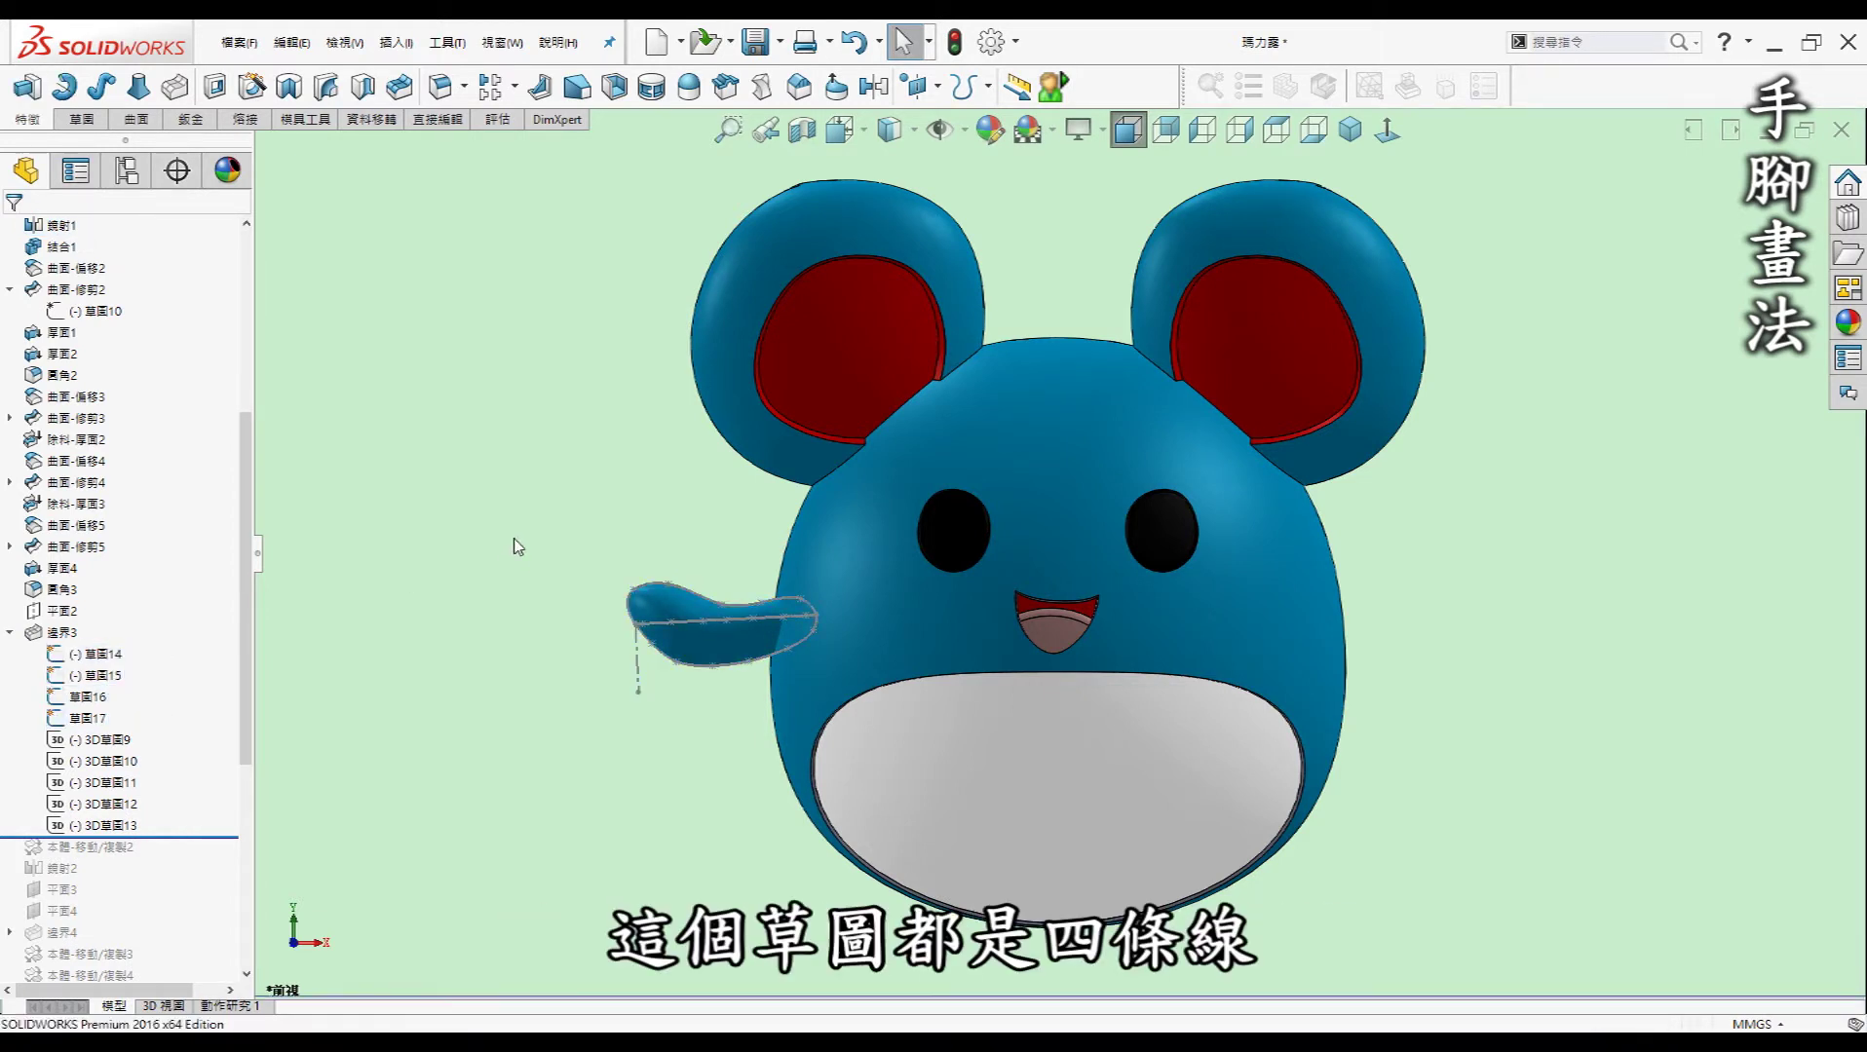
{"action": "mouse_move", "coordinate": [562, 499]}
{"action": "middle_mouse_down"}
{"action": "mouse_move", "coordinate": [525, 566]}
{"action": "mouse_move", "coordinate": [729, 624]}
{"action": "middle_mouse_up"}
{"action": "scroll", "coordinate": [751, 623], "scroll_direction": "down", "scroll_amount": 3}
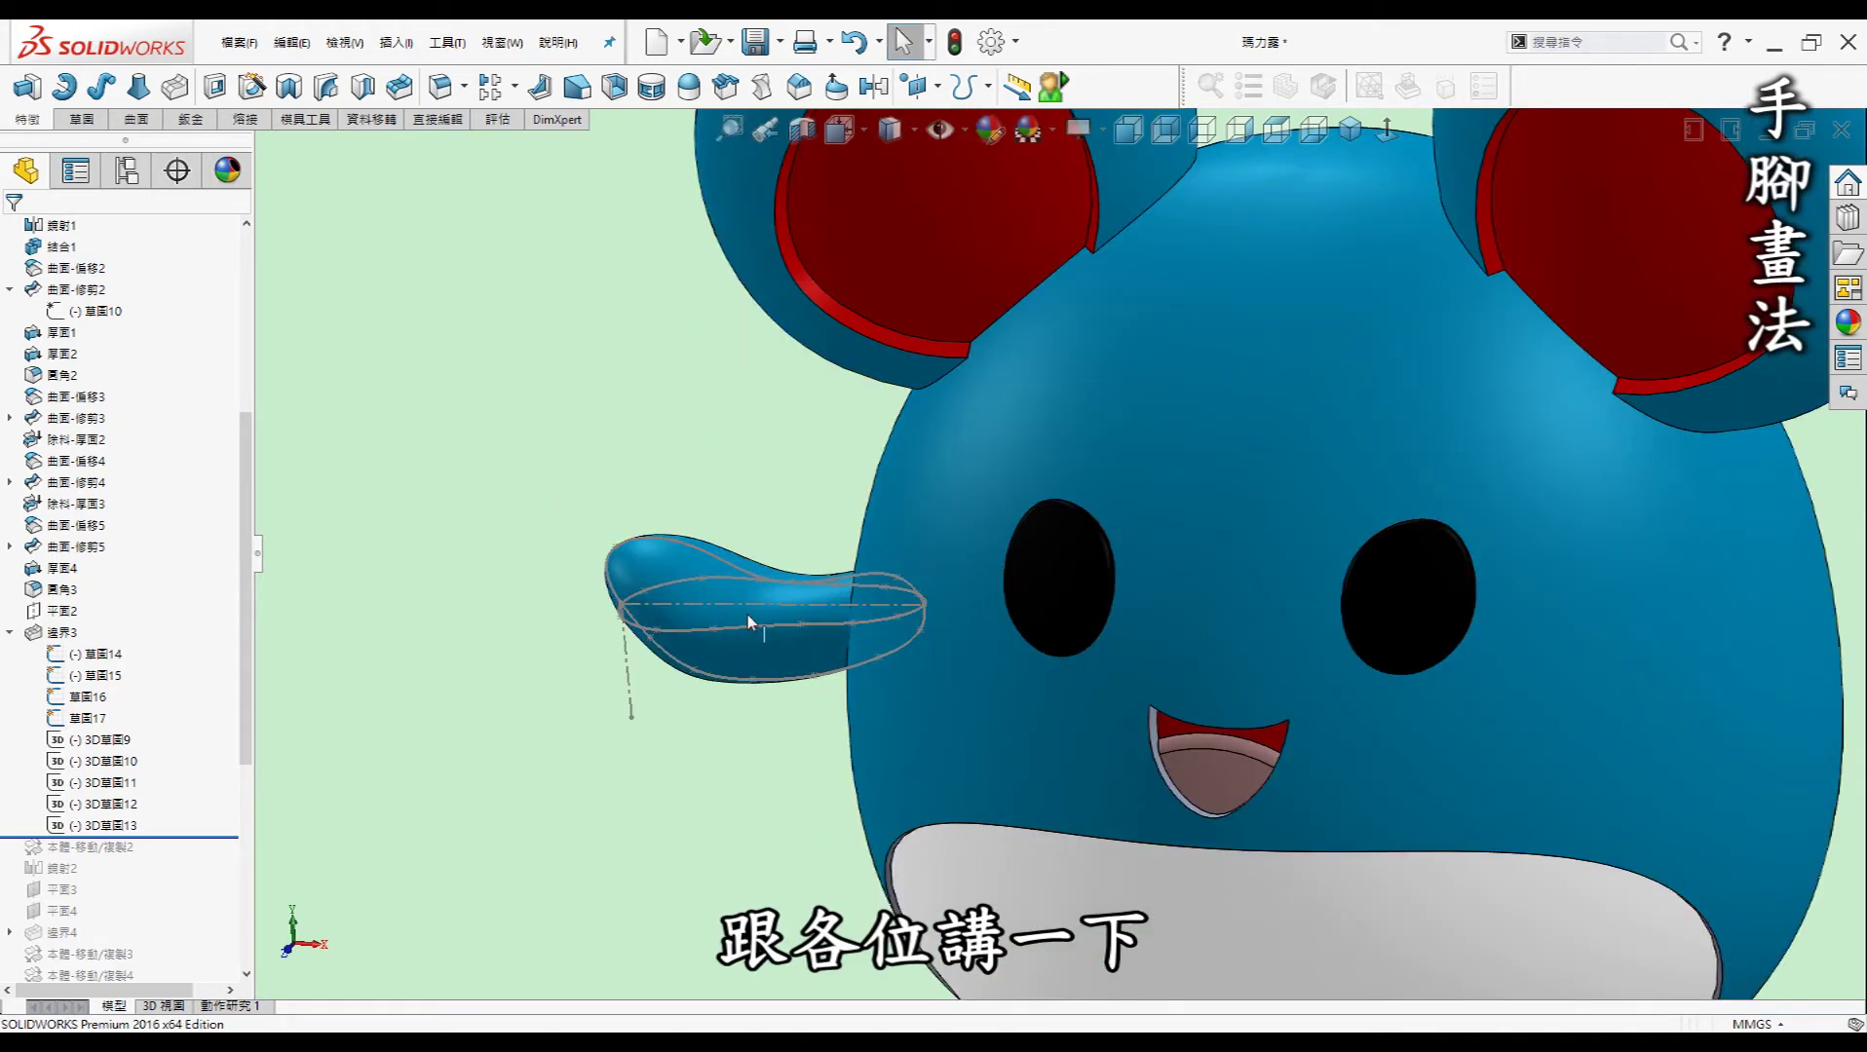
{"action": "key", "text": "f"}
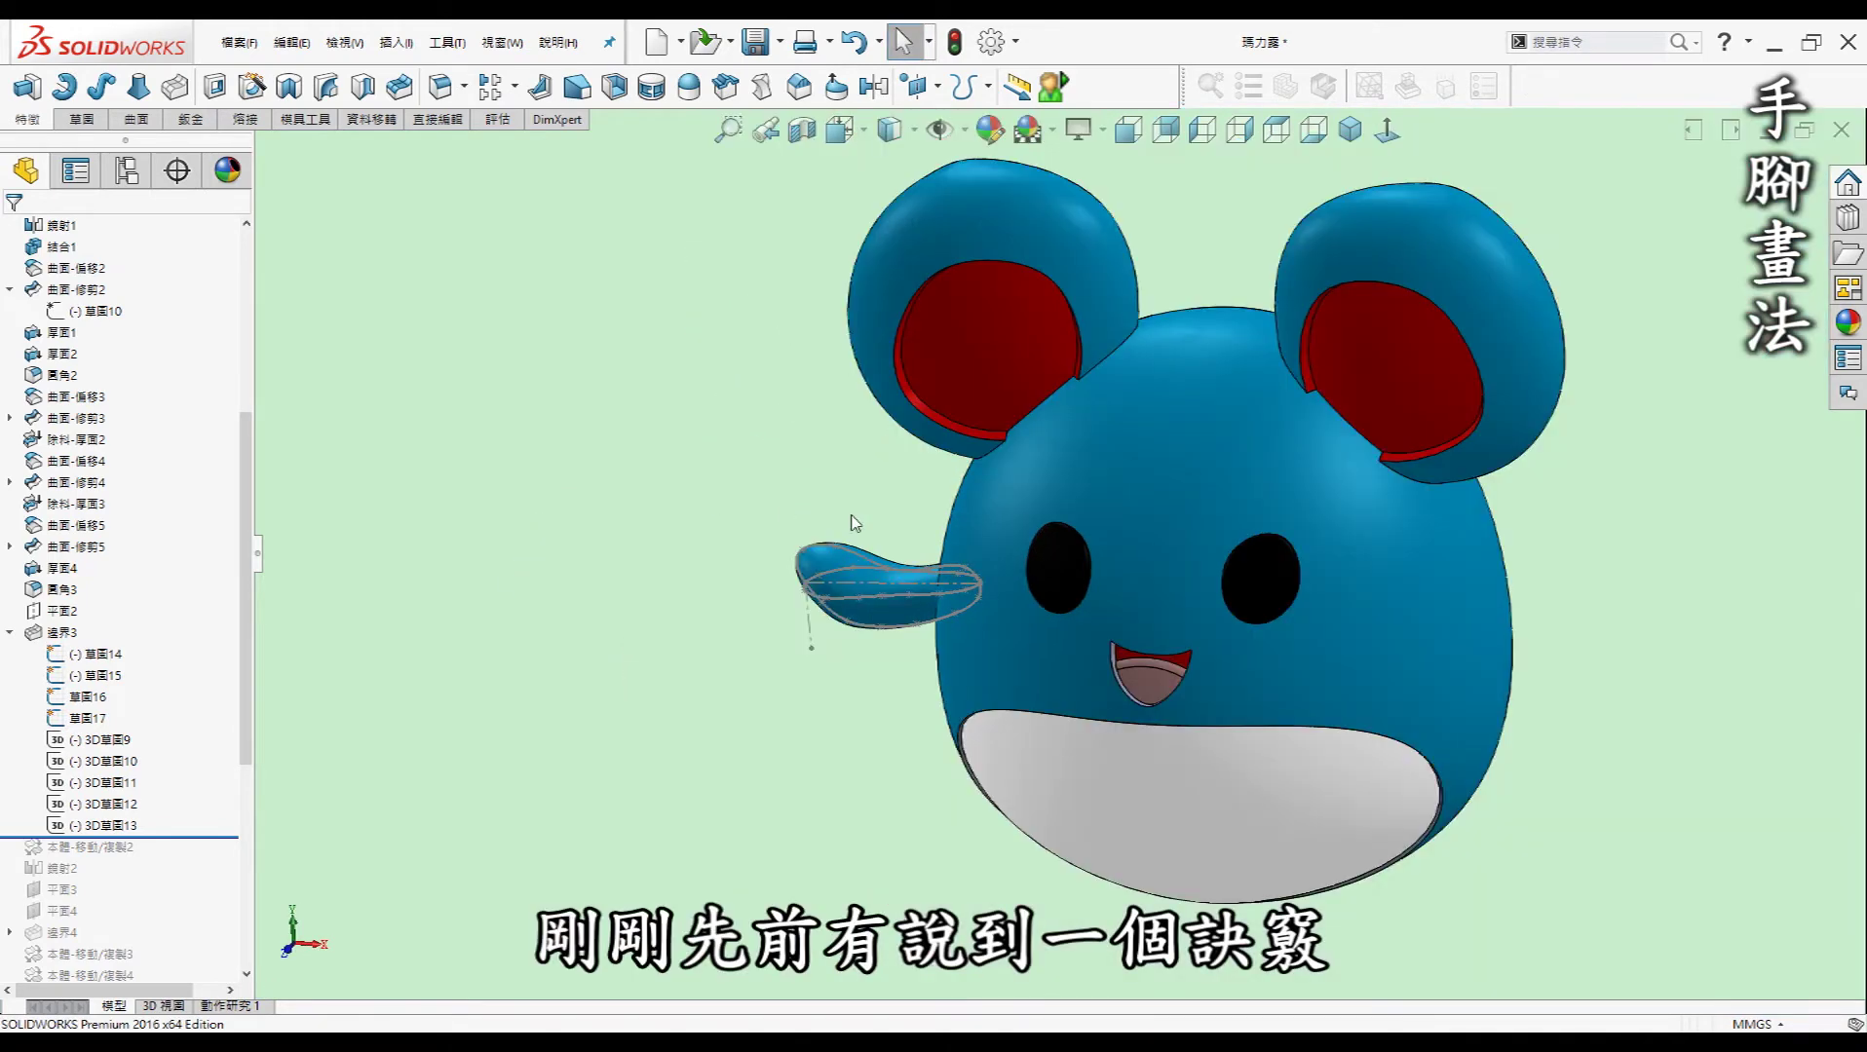
{"action": "mouse_move", "coordinate": [861, 514]}
{"action": "middle_mouse_down"}
{"action": "mouse_move", "coordinate": [905, 513]}
{"action": "mouse_move", "coordinate": [908, 533]}
{"action": "middle_mouse_up"}
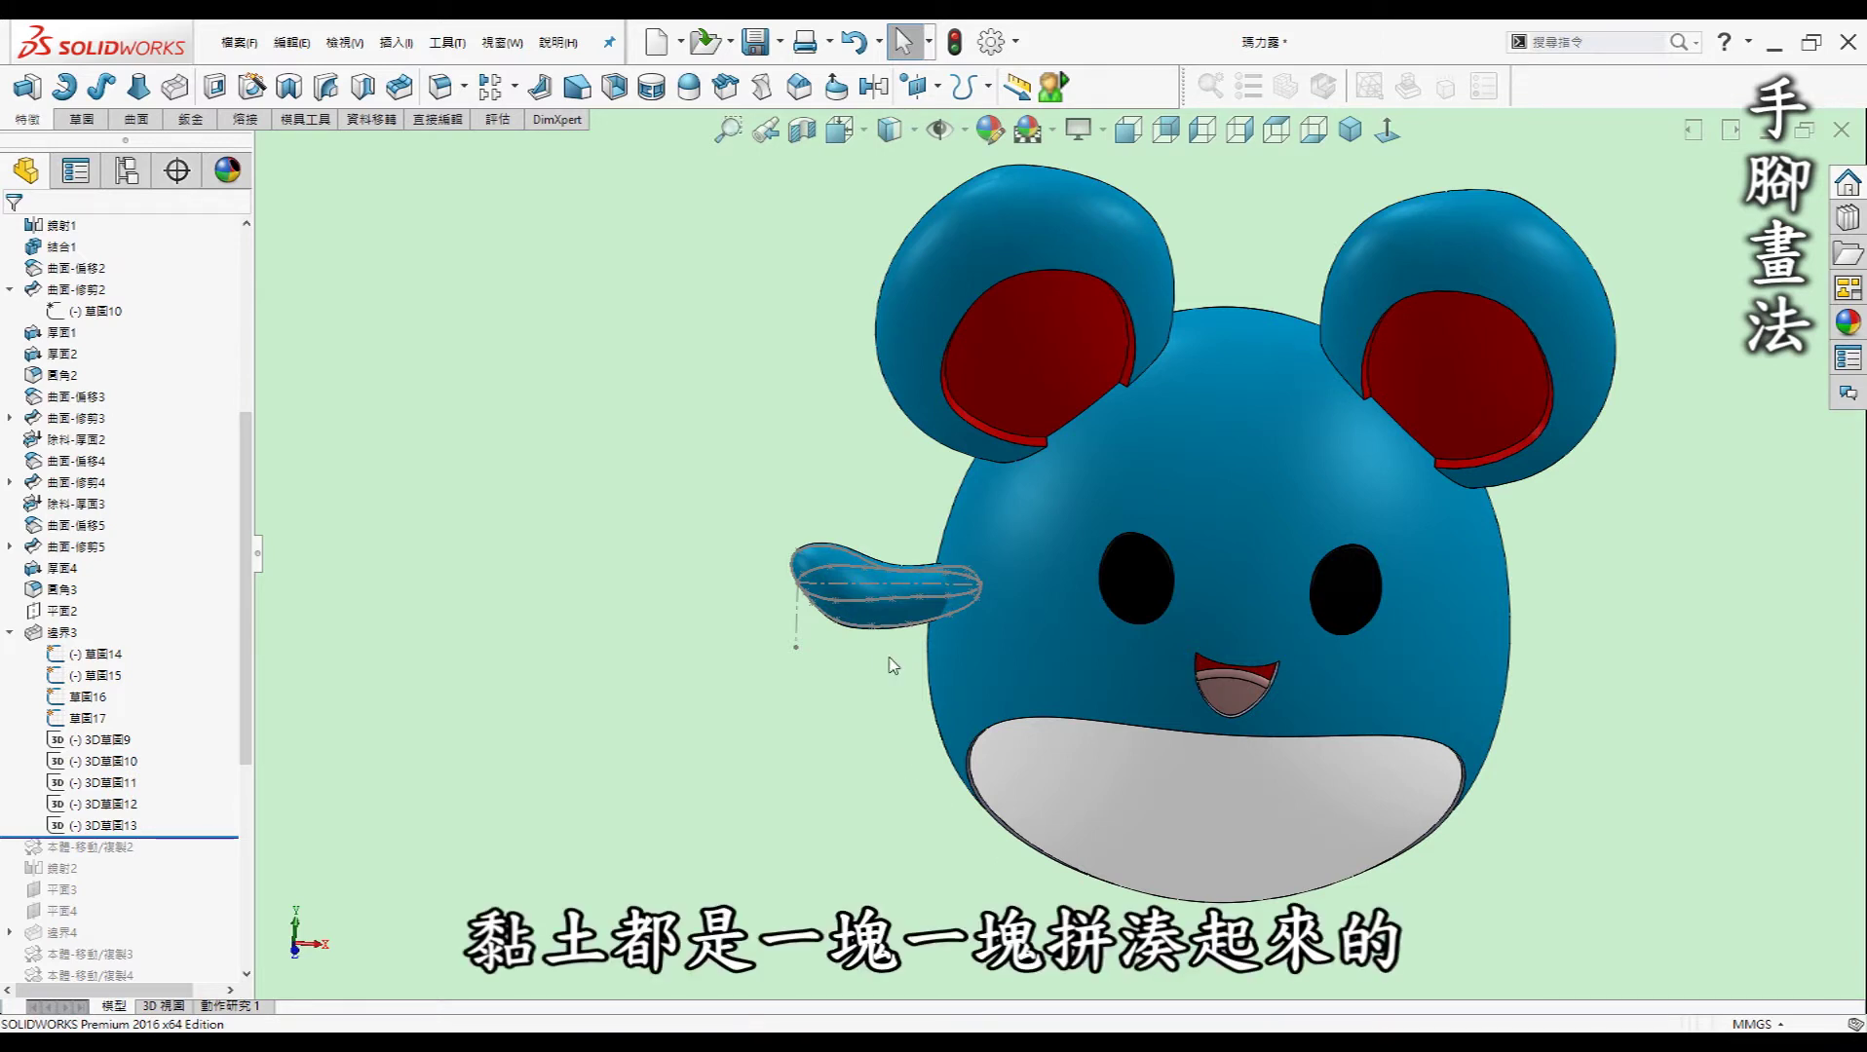
Inspect the arm's guide curves 3D草圖9–13, then hide profile sketches 草圖14–17.
{"action": "scroll", "coordinate": [906, 648], "scroll_direction": "down", "scroll_amount": 2}
{"action": "scroll", "coordinate": [916, 629], "scroll_direction": "down", "scroll_amount": 2}
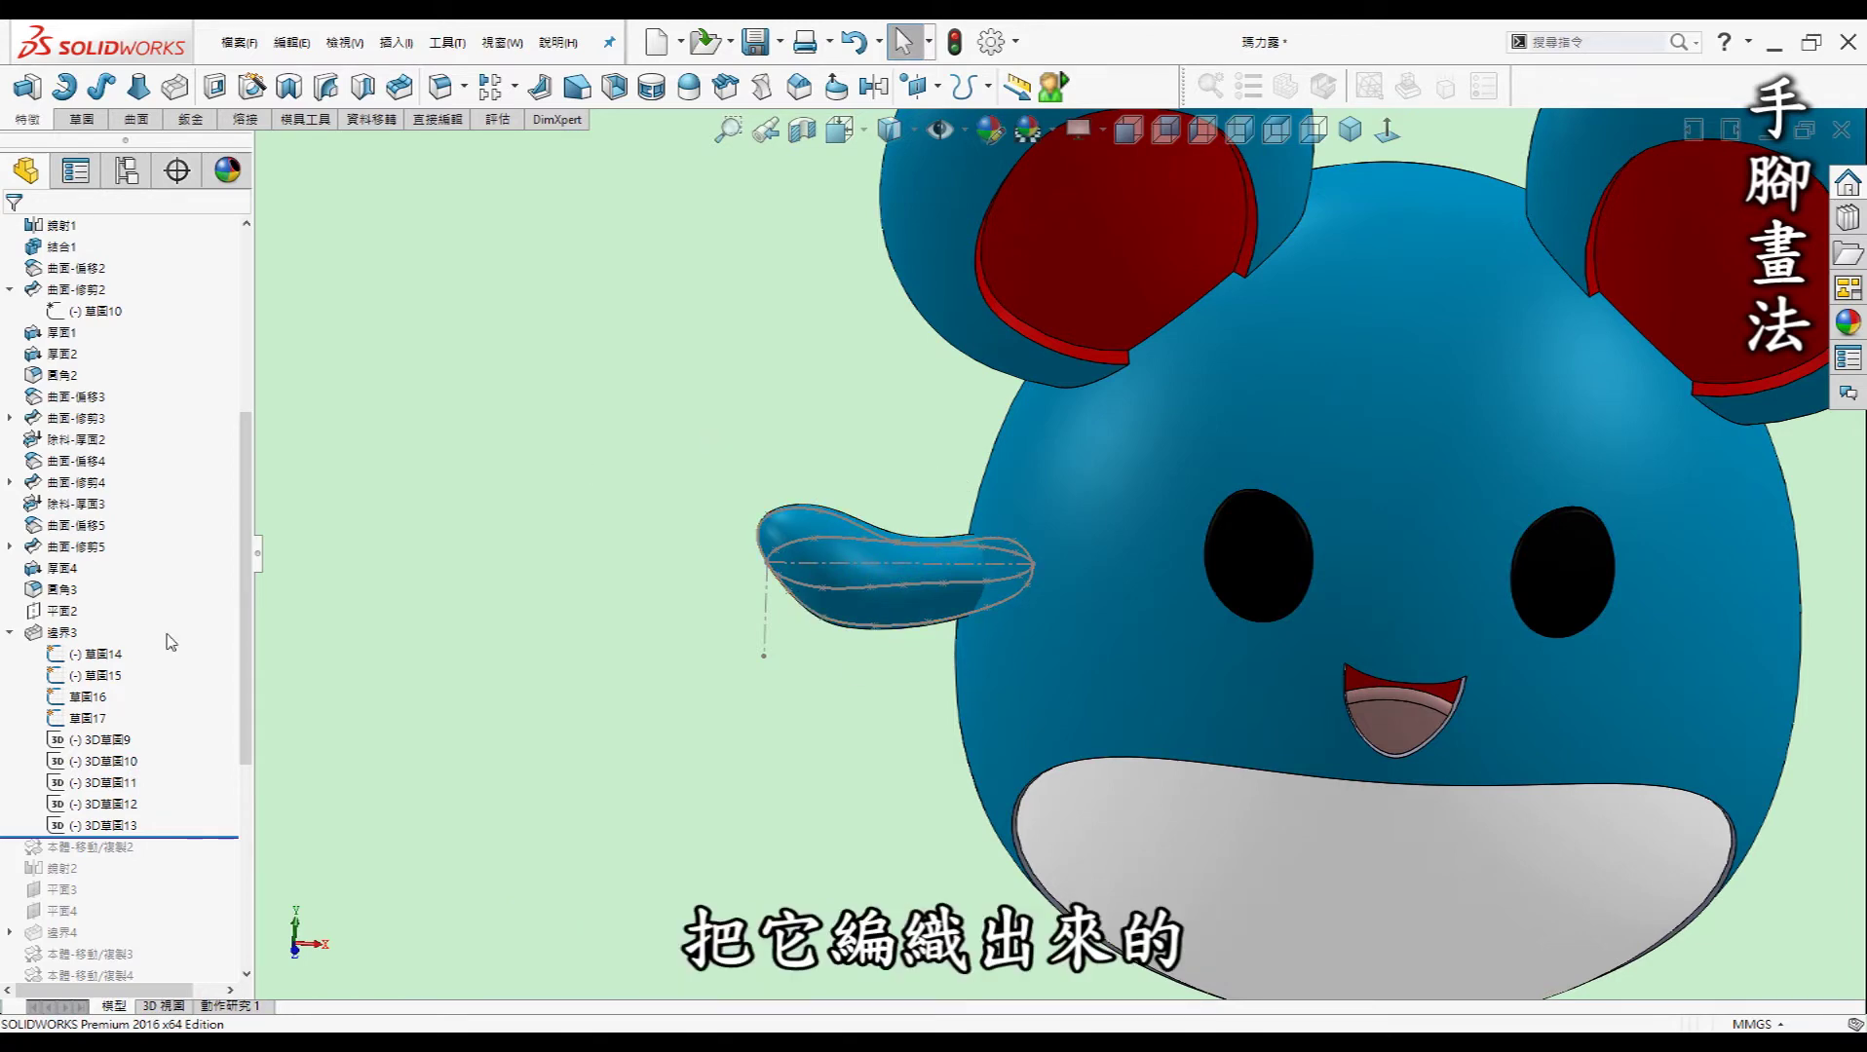
{"action": "scroll", "coordinate": [990, 591], "scroll_direction": "down", "scroll_amount": 3}
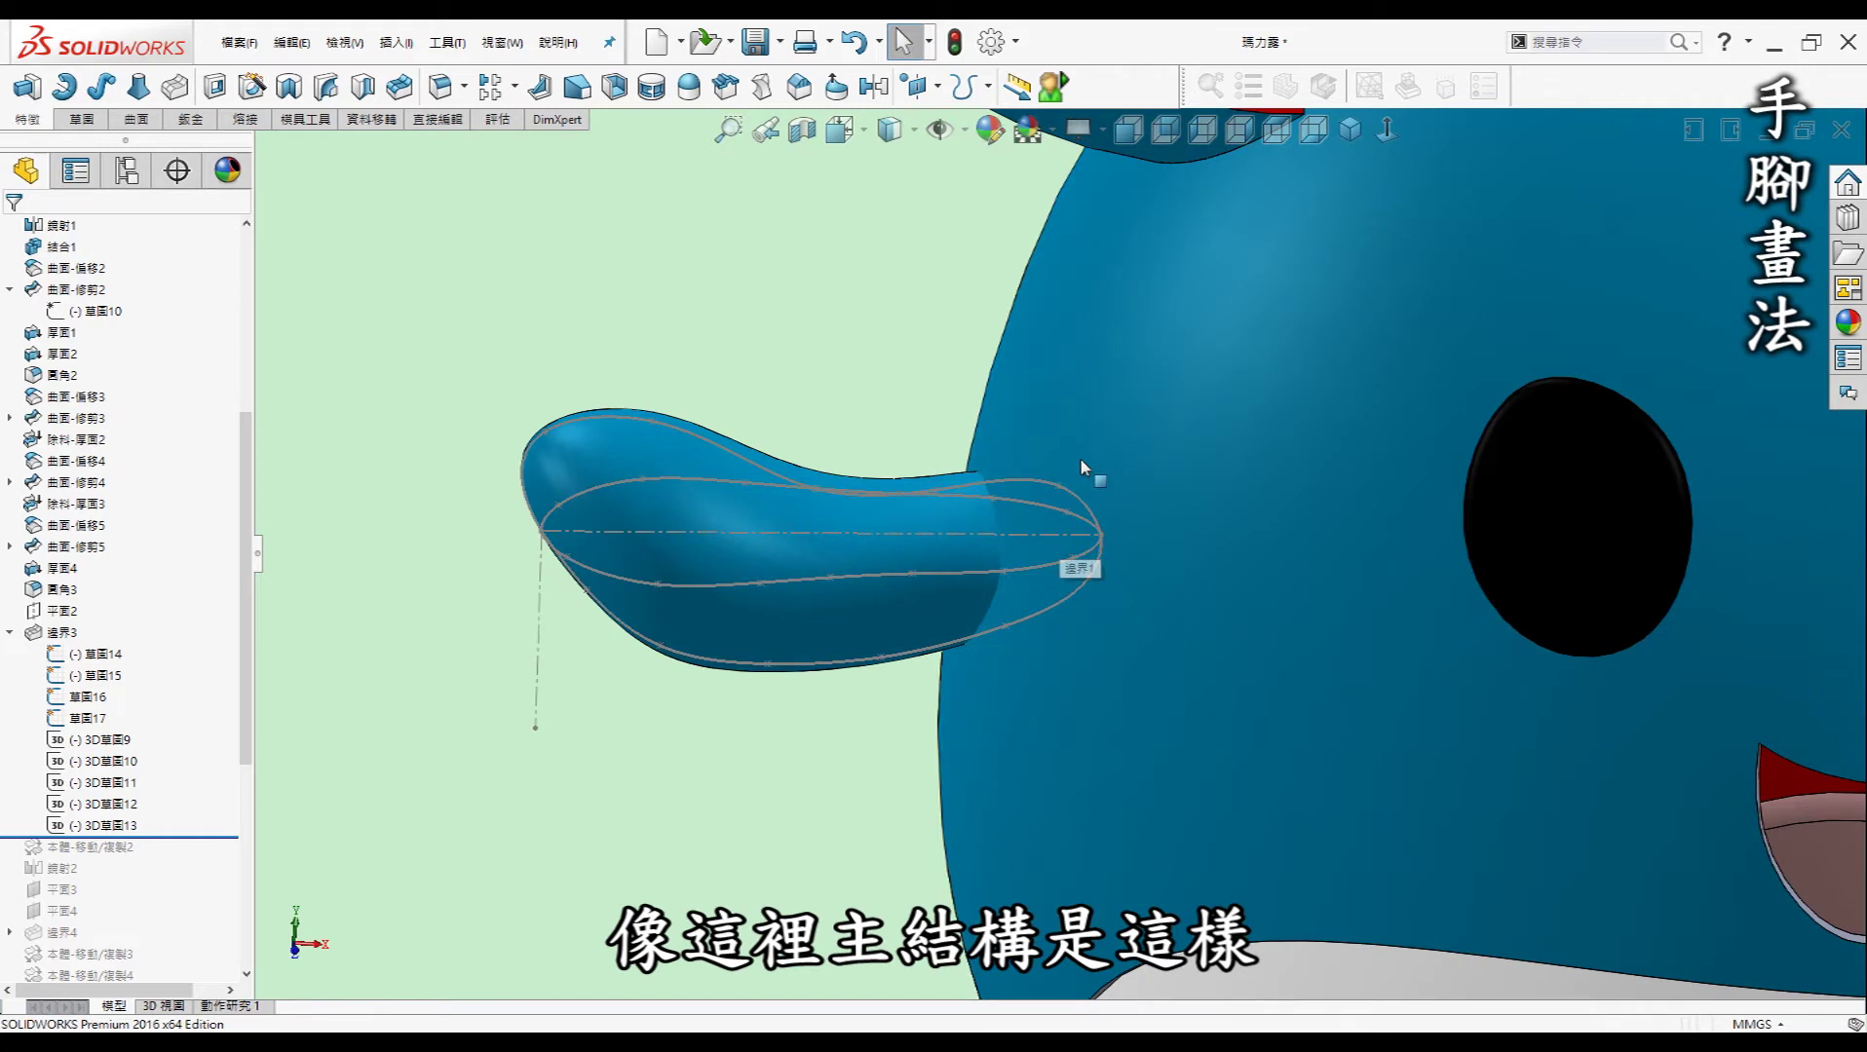
{"action": "left_click", "coordinate": [97, 739]}
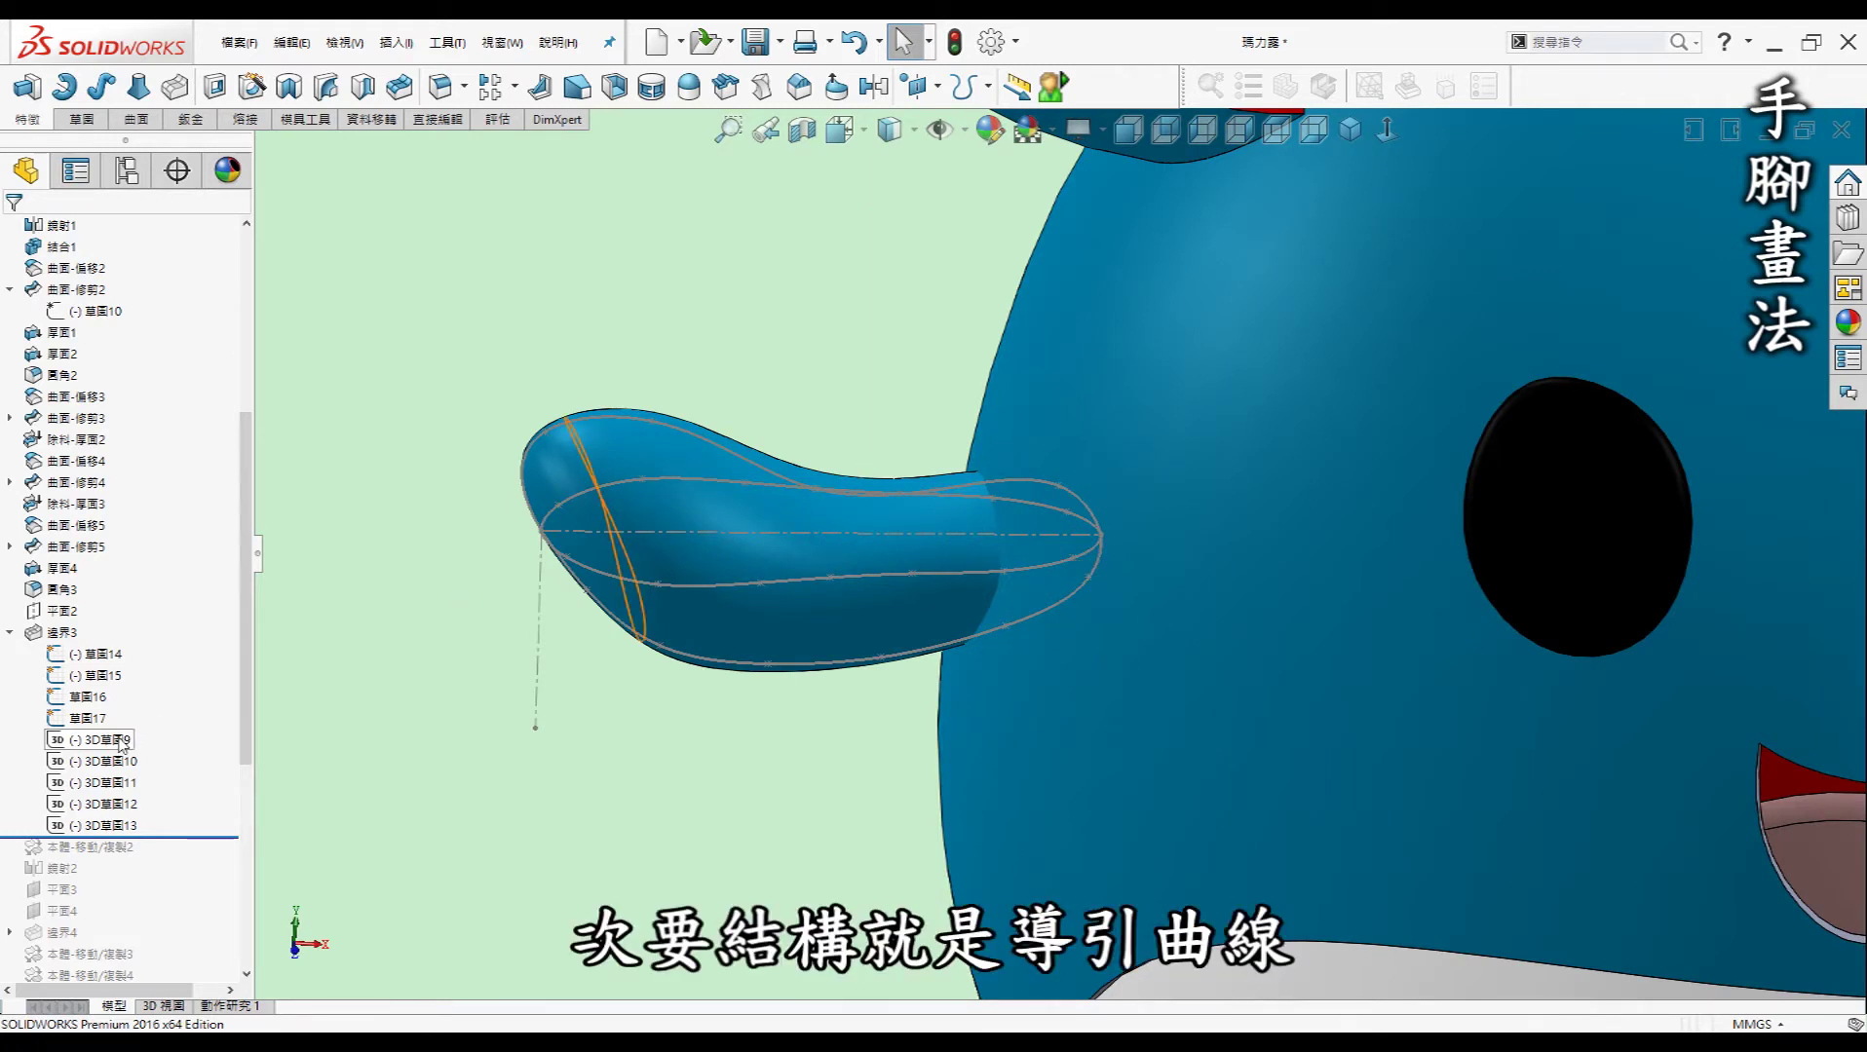
{"action": "left_click", "coordinate": [109, 826], "text": "shift"}
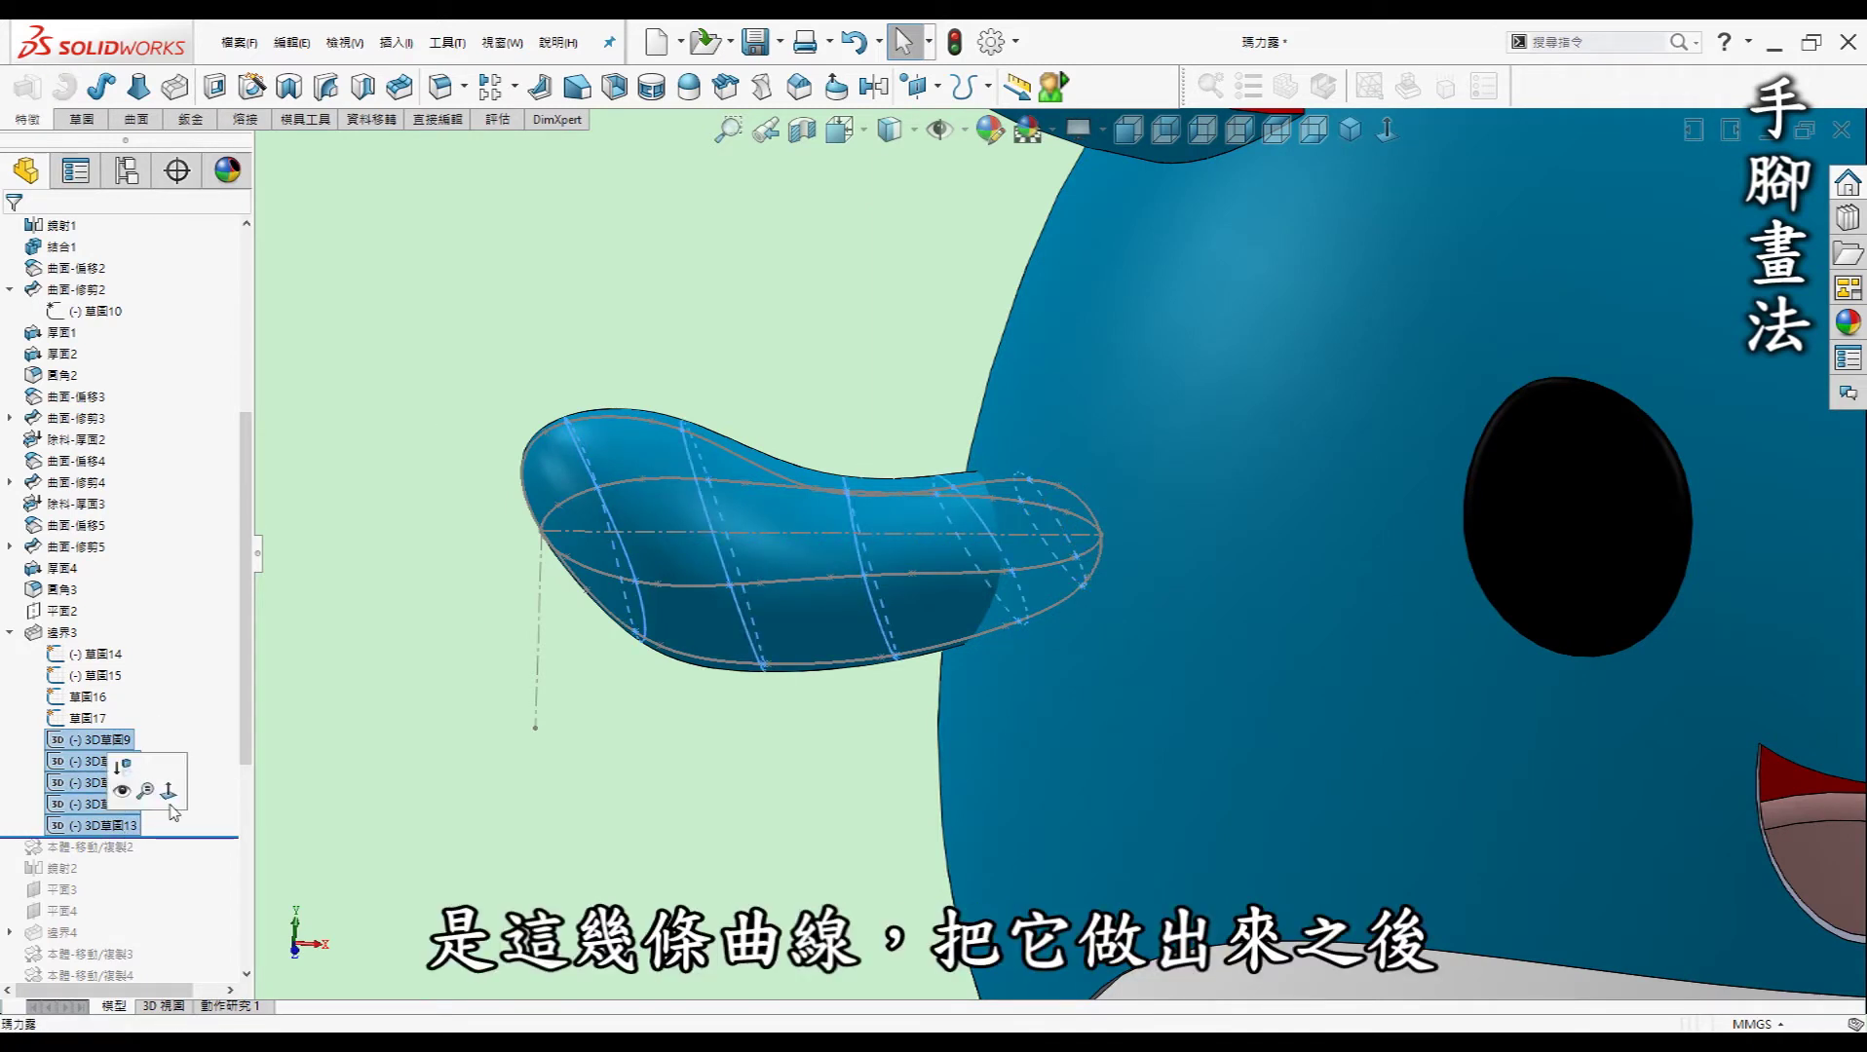
{"action": "key", "text": "Escape"}
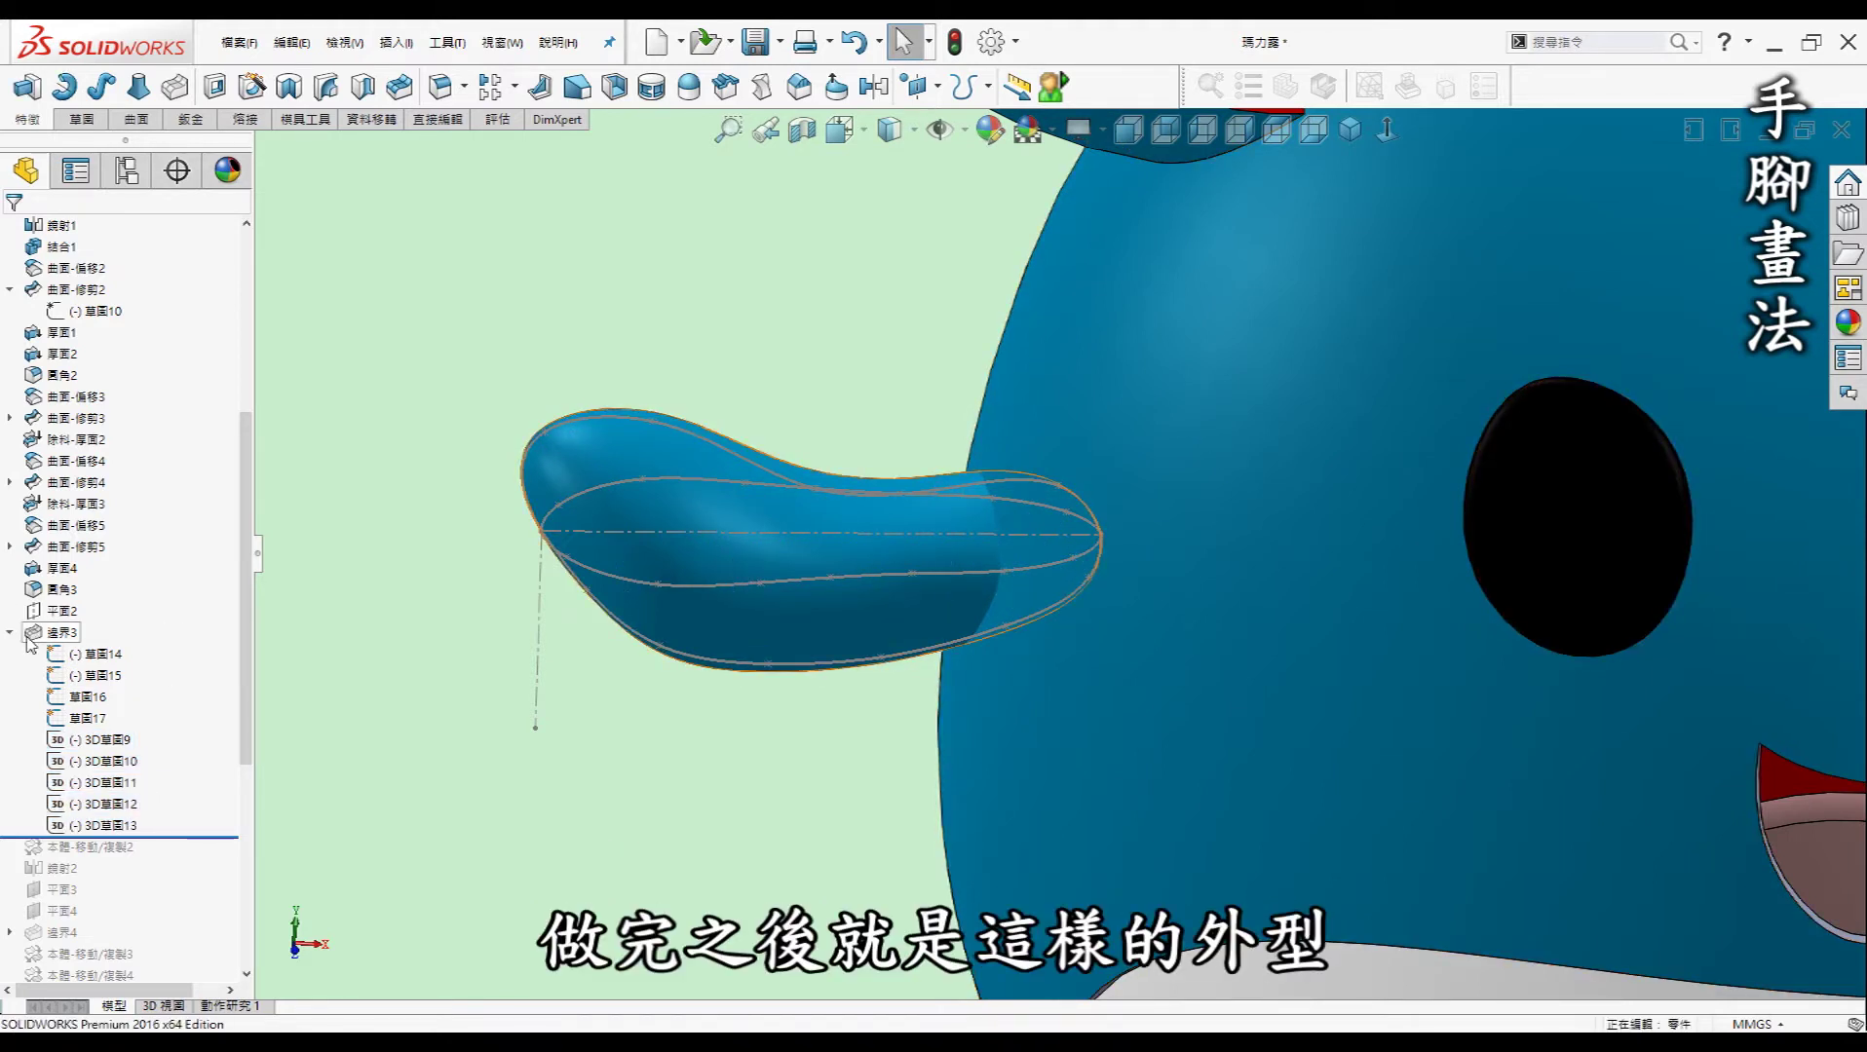
{"action": "left_click", "coordinate": [80, 655]}
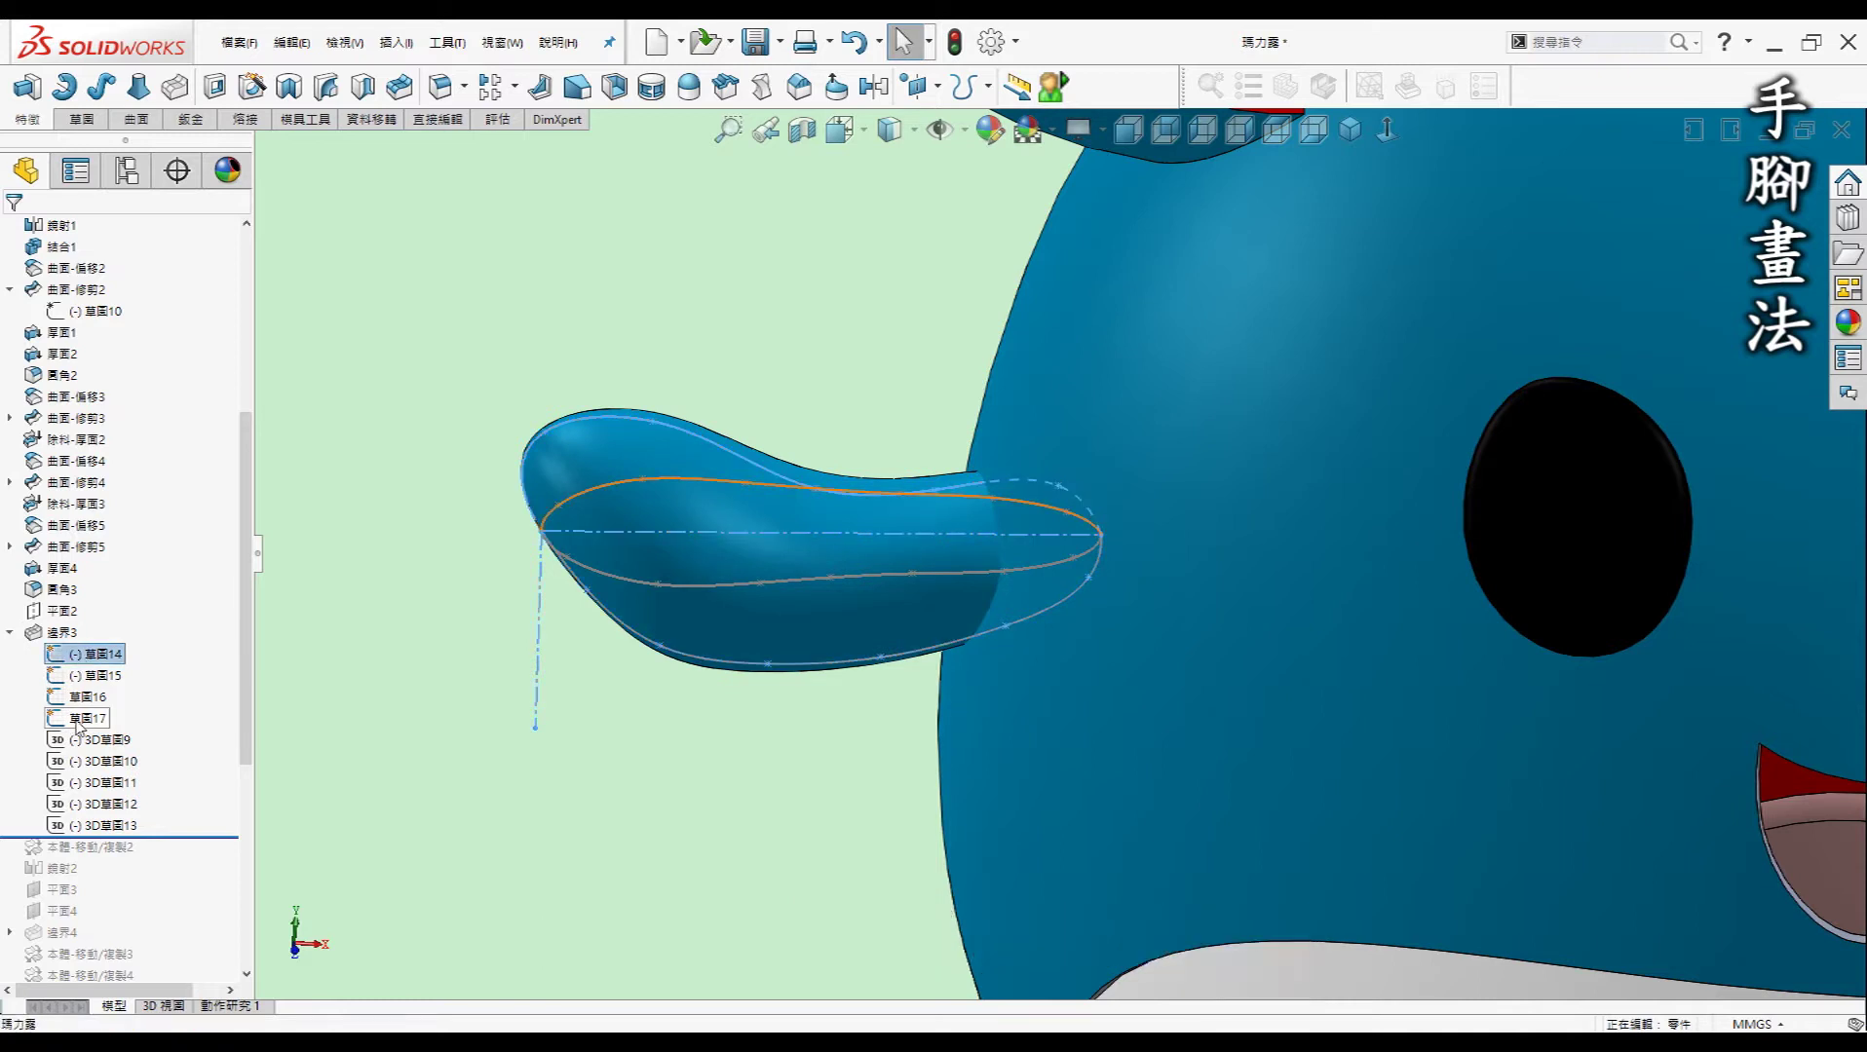
{"action": "left_click", "coordinate": [88, 718], "text": "shift"}
{"action": "left_click", "coordinate": [93, 692]}
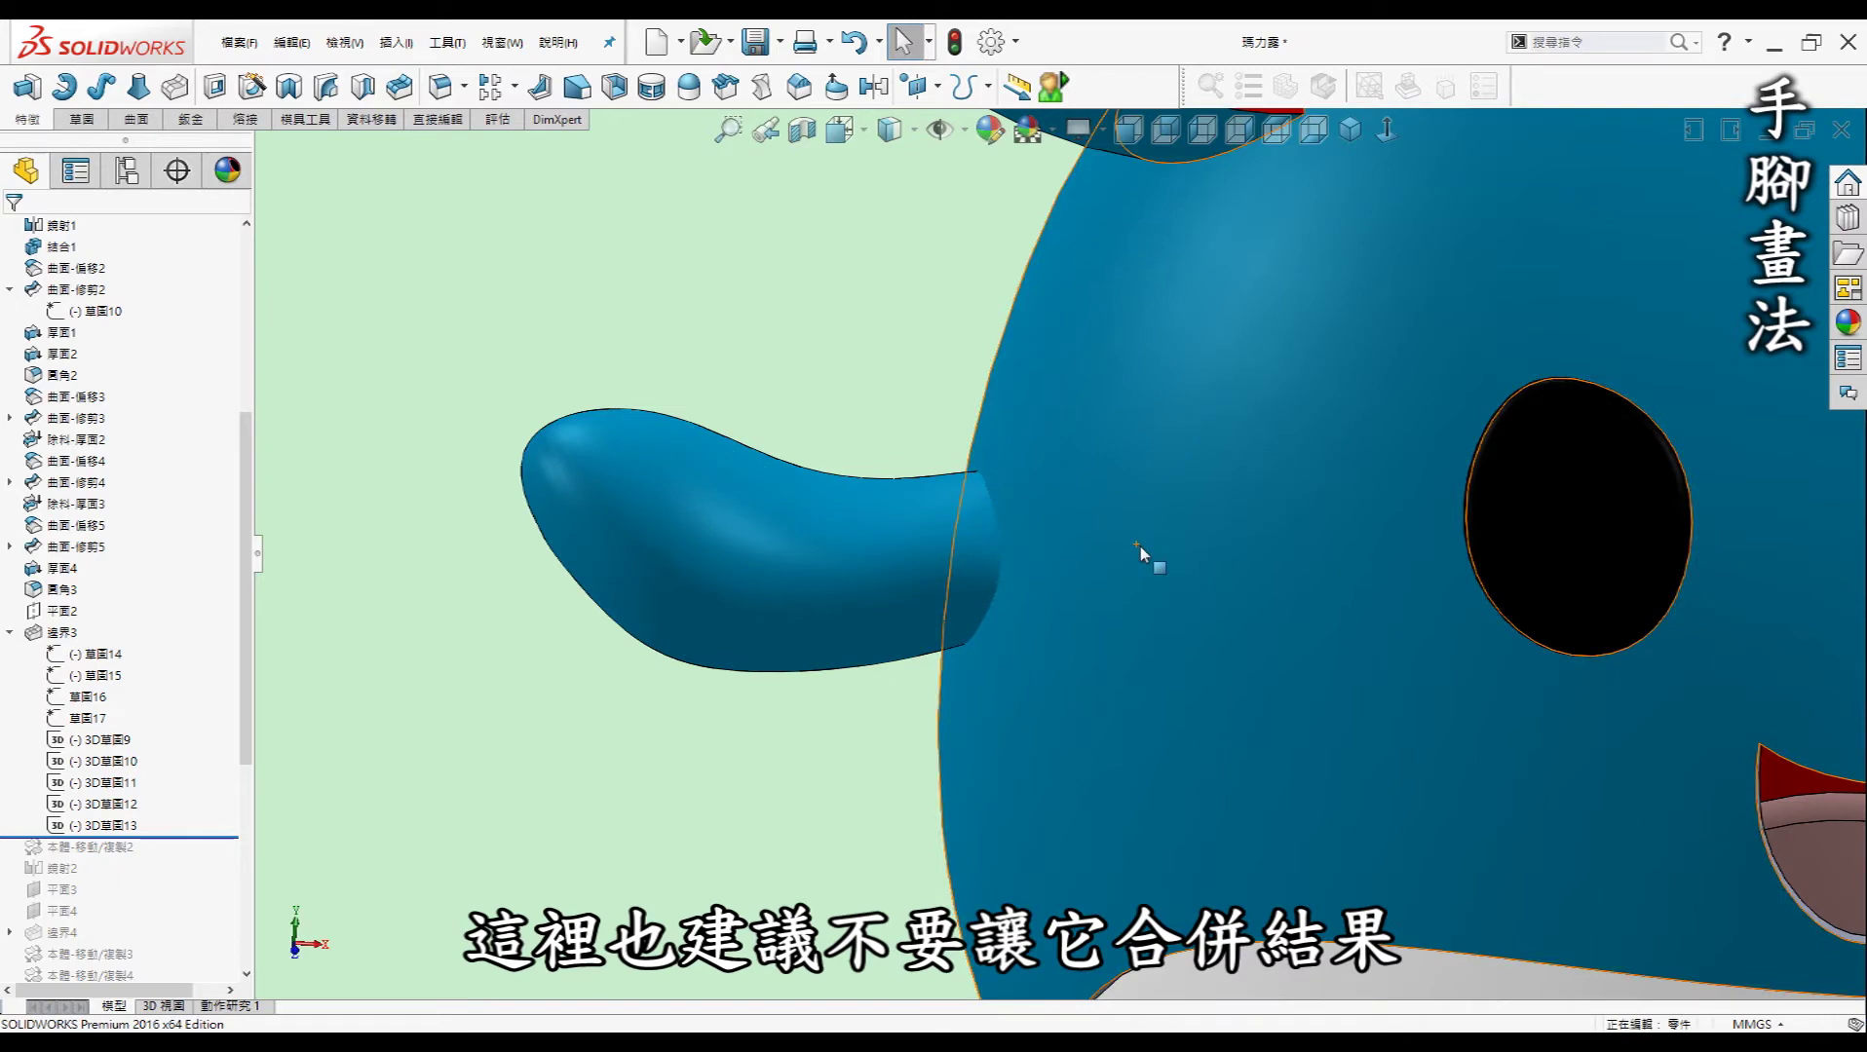
{"action": "scroll", "coordinate": [1141, 544], "scroll_direction": "up", "scroll_amount": 5}
{"action": "mouse_move", "coordinate": [1248, 514]}
{"action": "middle_mouse_down"}
{"action": "mouse_move", "coordinate": [1356, 495]}
{"action": "mouse_move", "coordinate": [972, 541]}
{"action": "middle_mouse_up"}
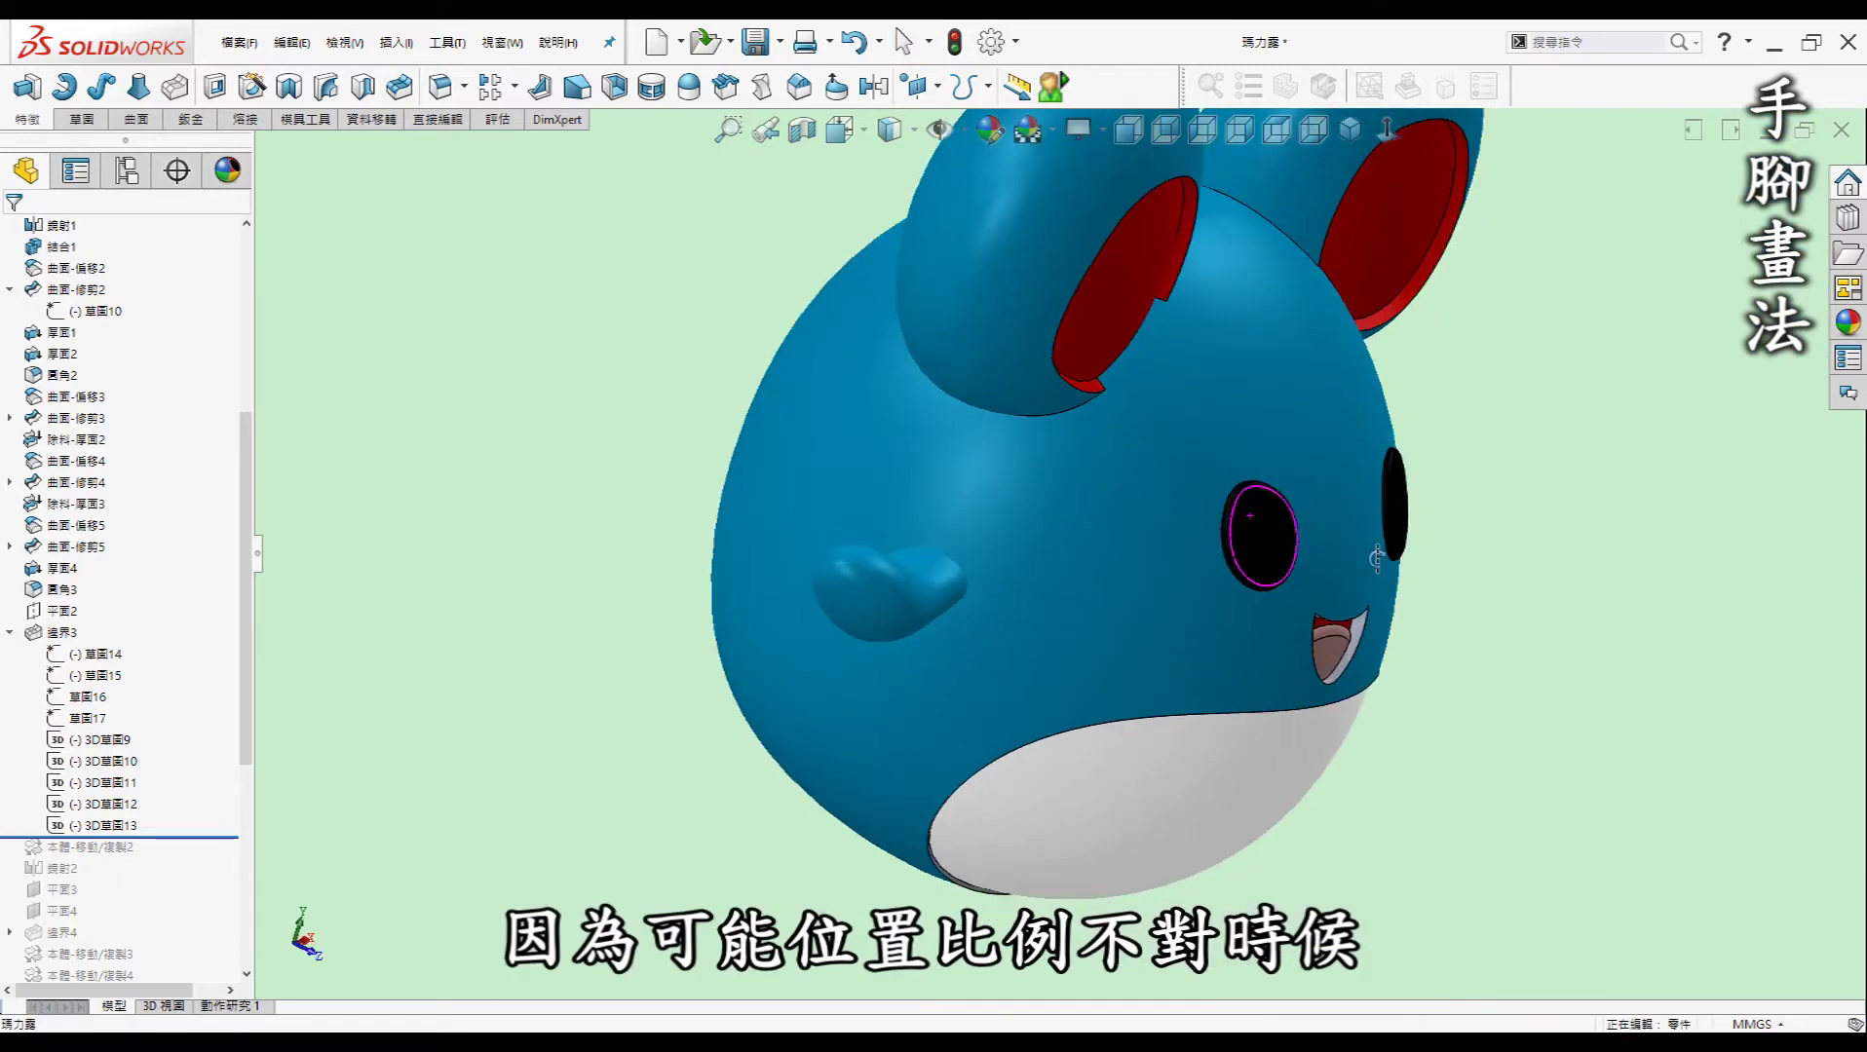
Roll history past 本體-移動/複製2 so the first arm moves into place.
{"action": "left_click", "coordinate": [11, 634]}
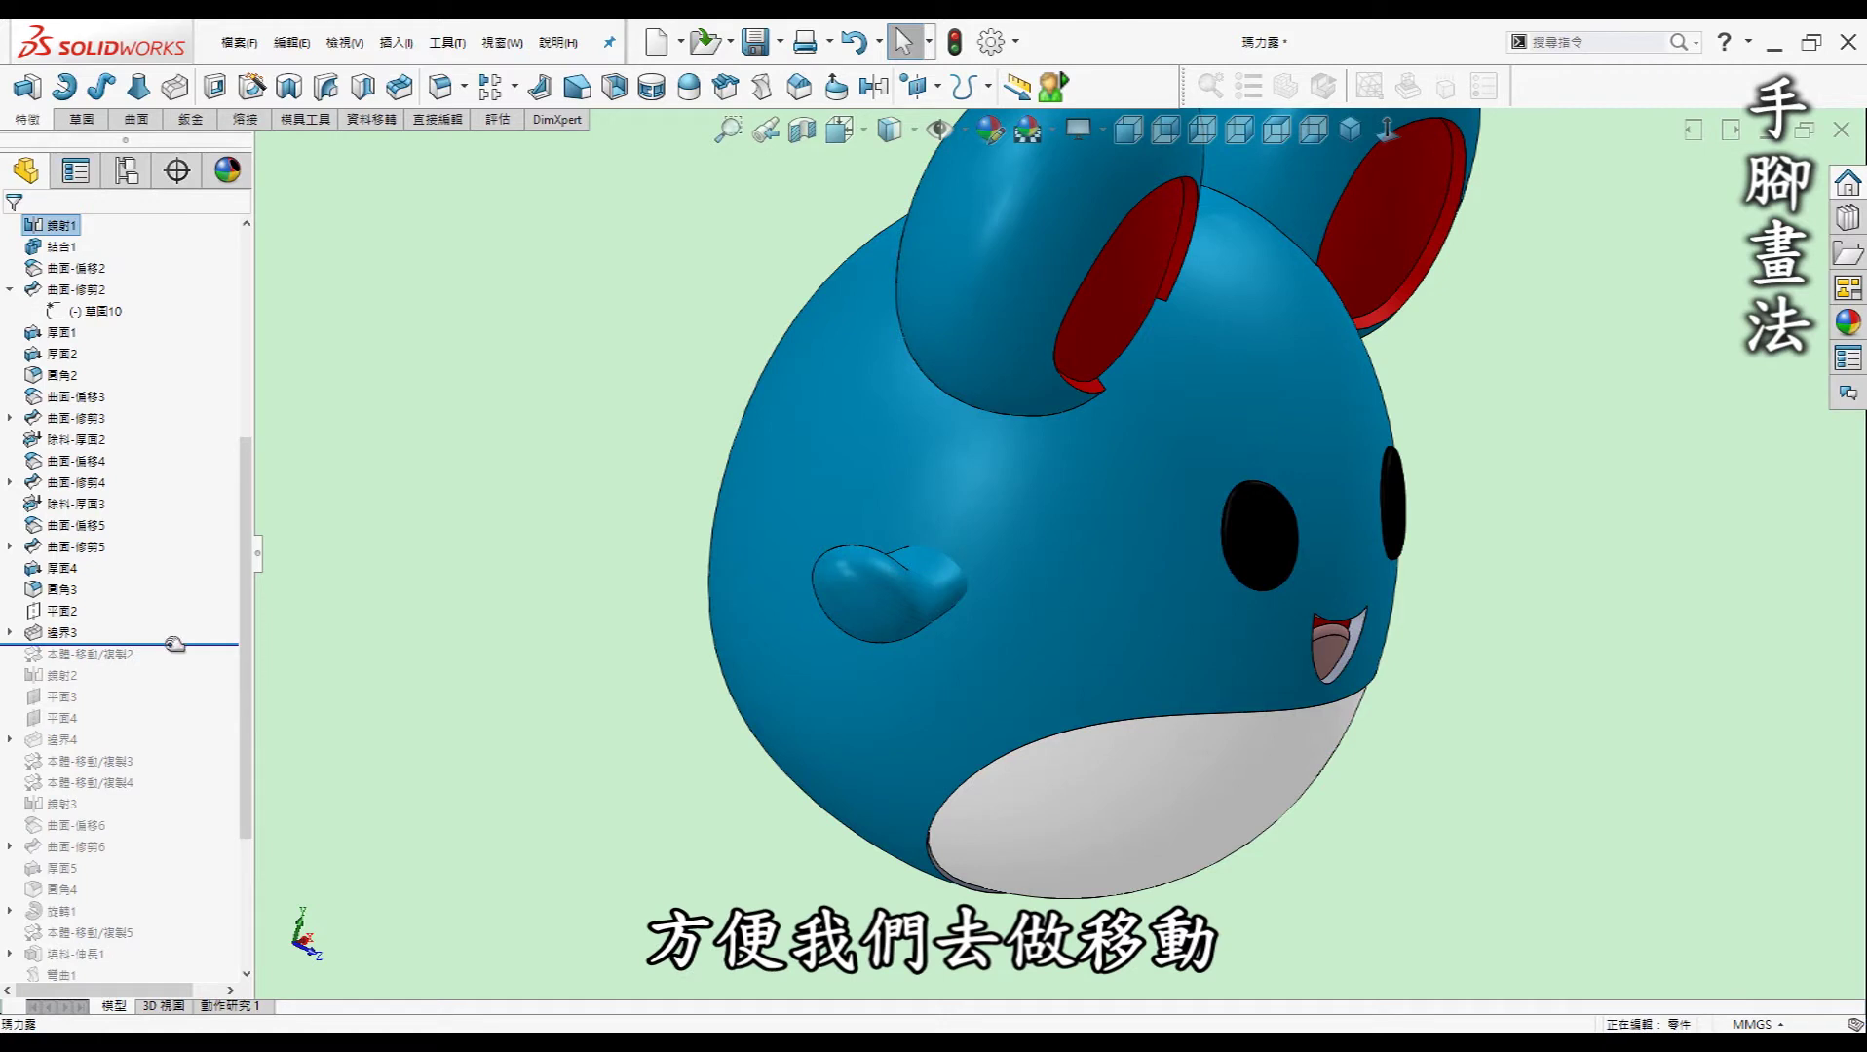
{"action": "left_click_drag", "start_coordinate": [174, 645], "coordinate": [160, 668]}
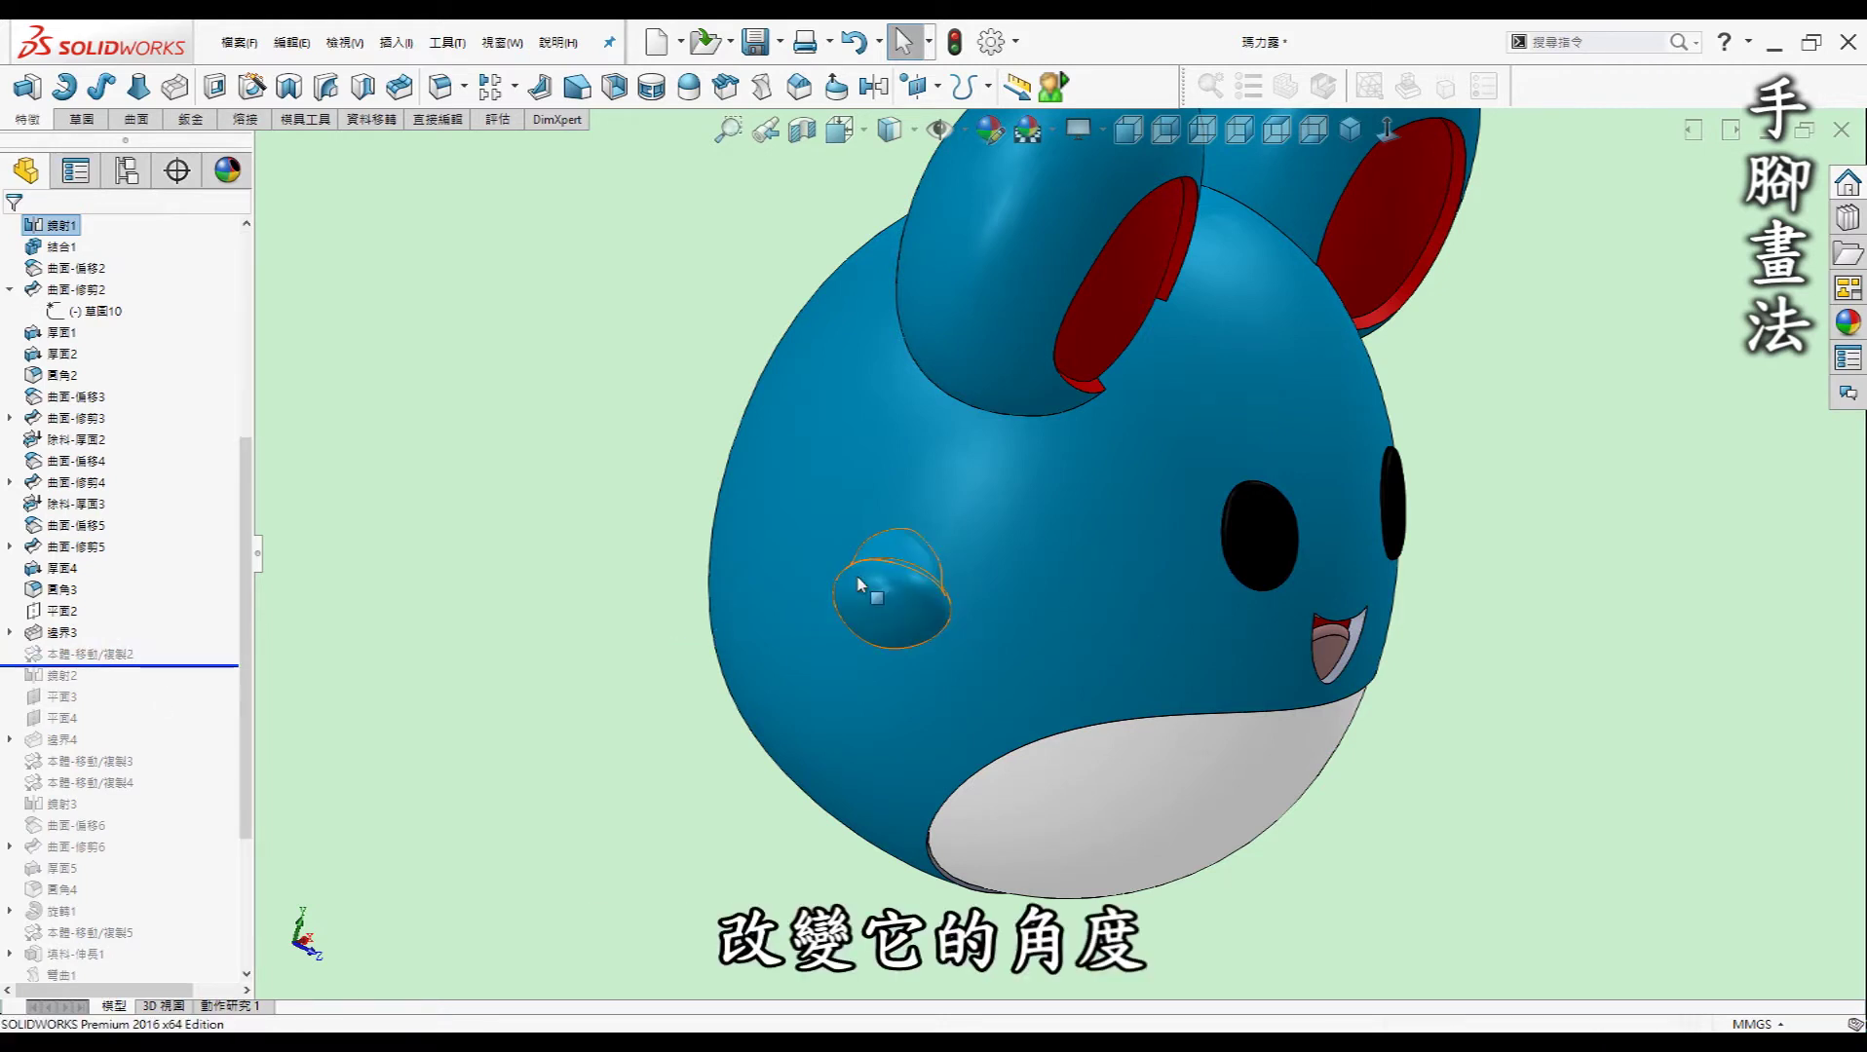
{"action": "middle_click_drag", "start_coordinate": [926, 542], "coordinate": [1094, 351]}
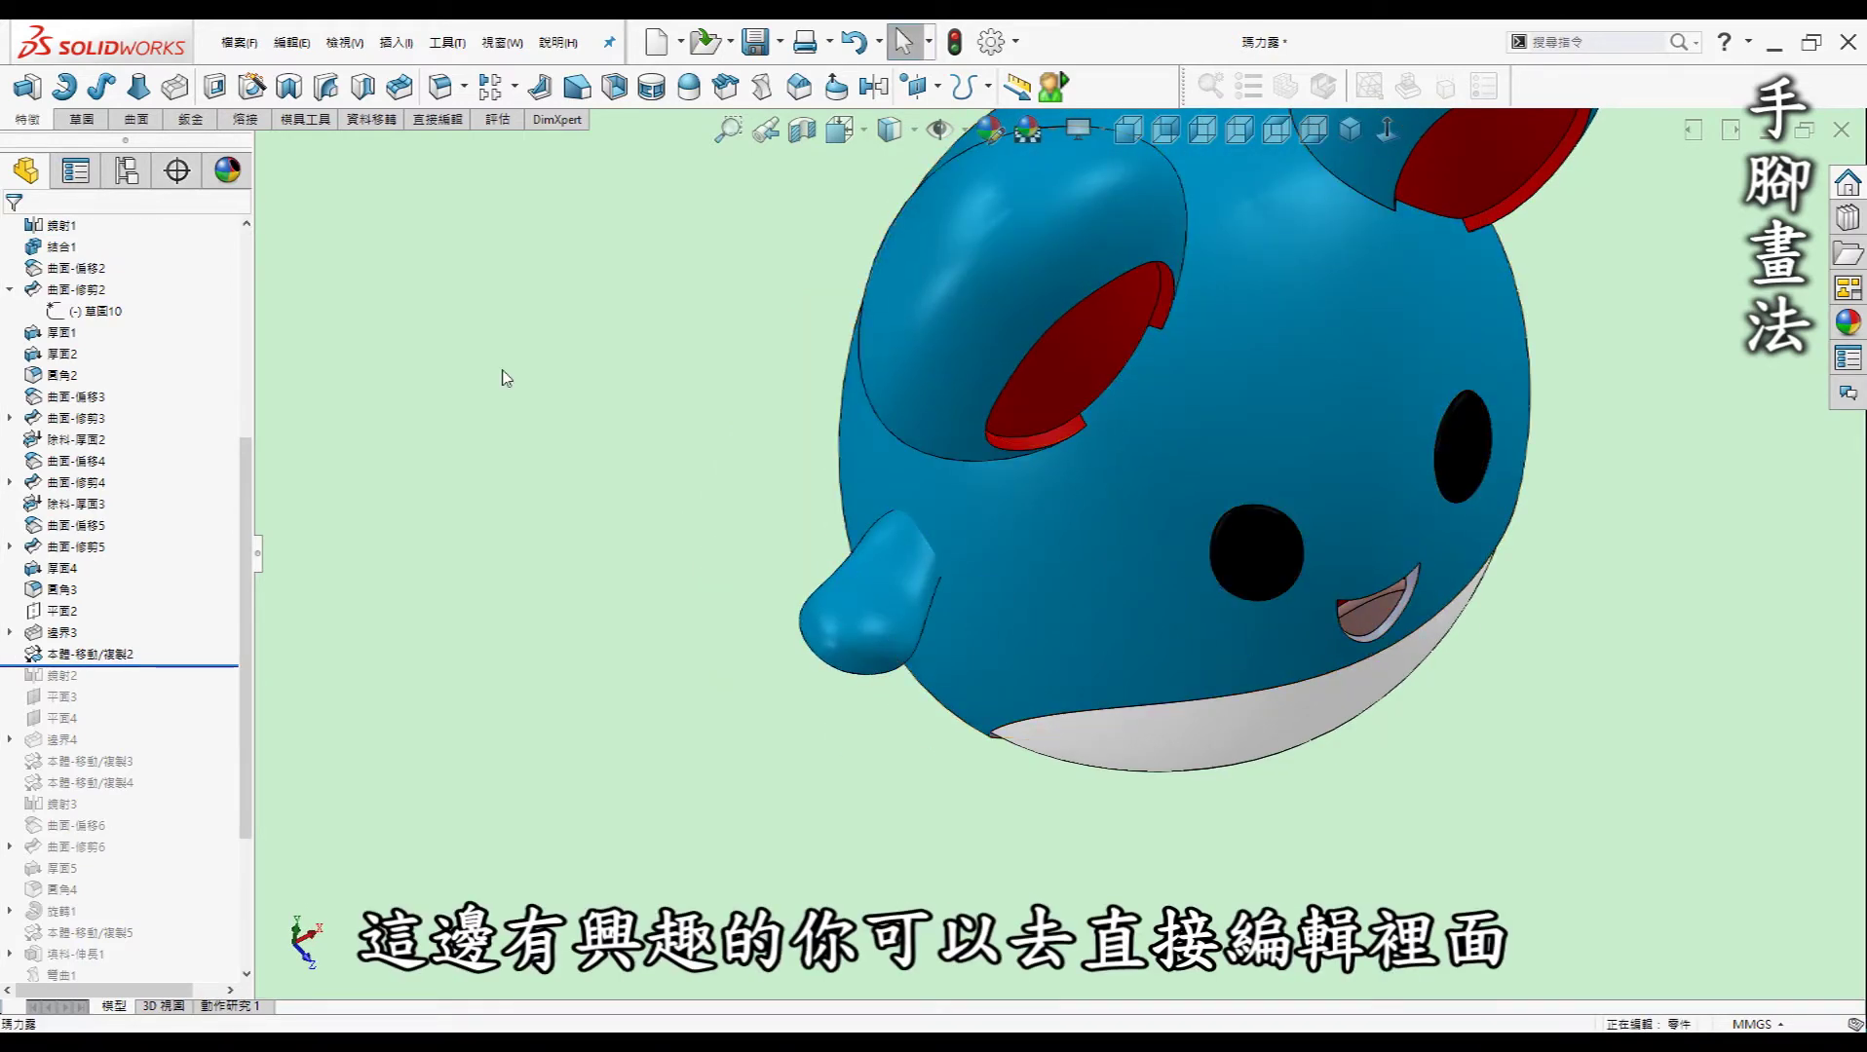
Roll forward below 鏡射2 to add the mirrored second arm, then on to the first foot.
{"action": "left_click", "coordinate": [437, 119]}
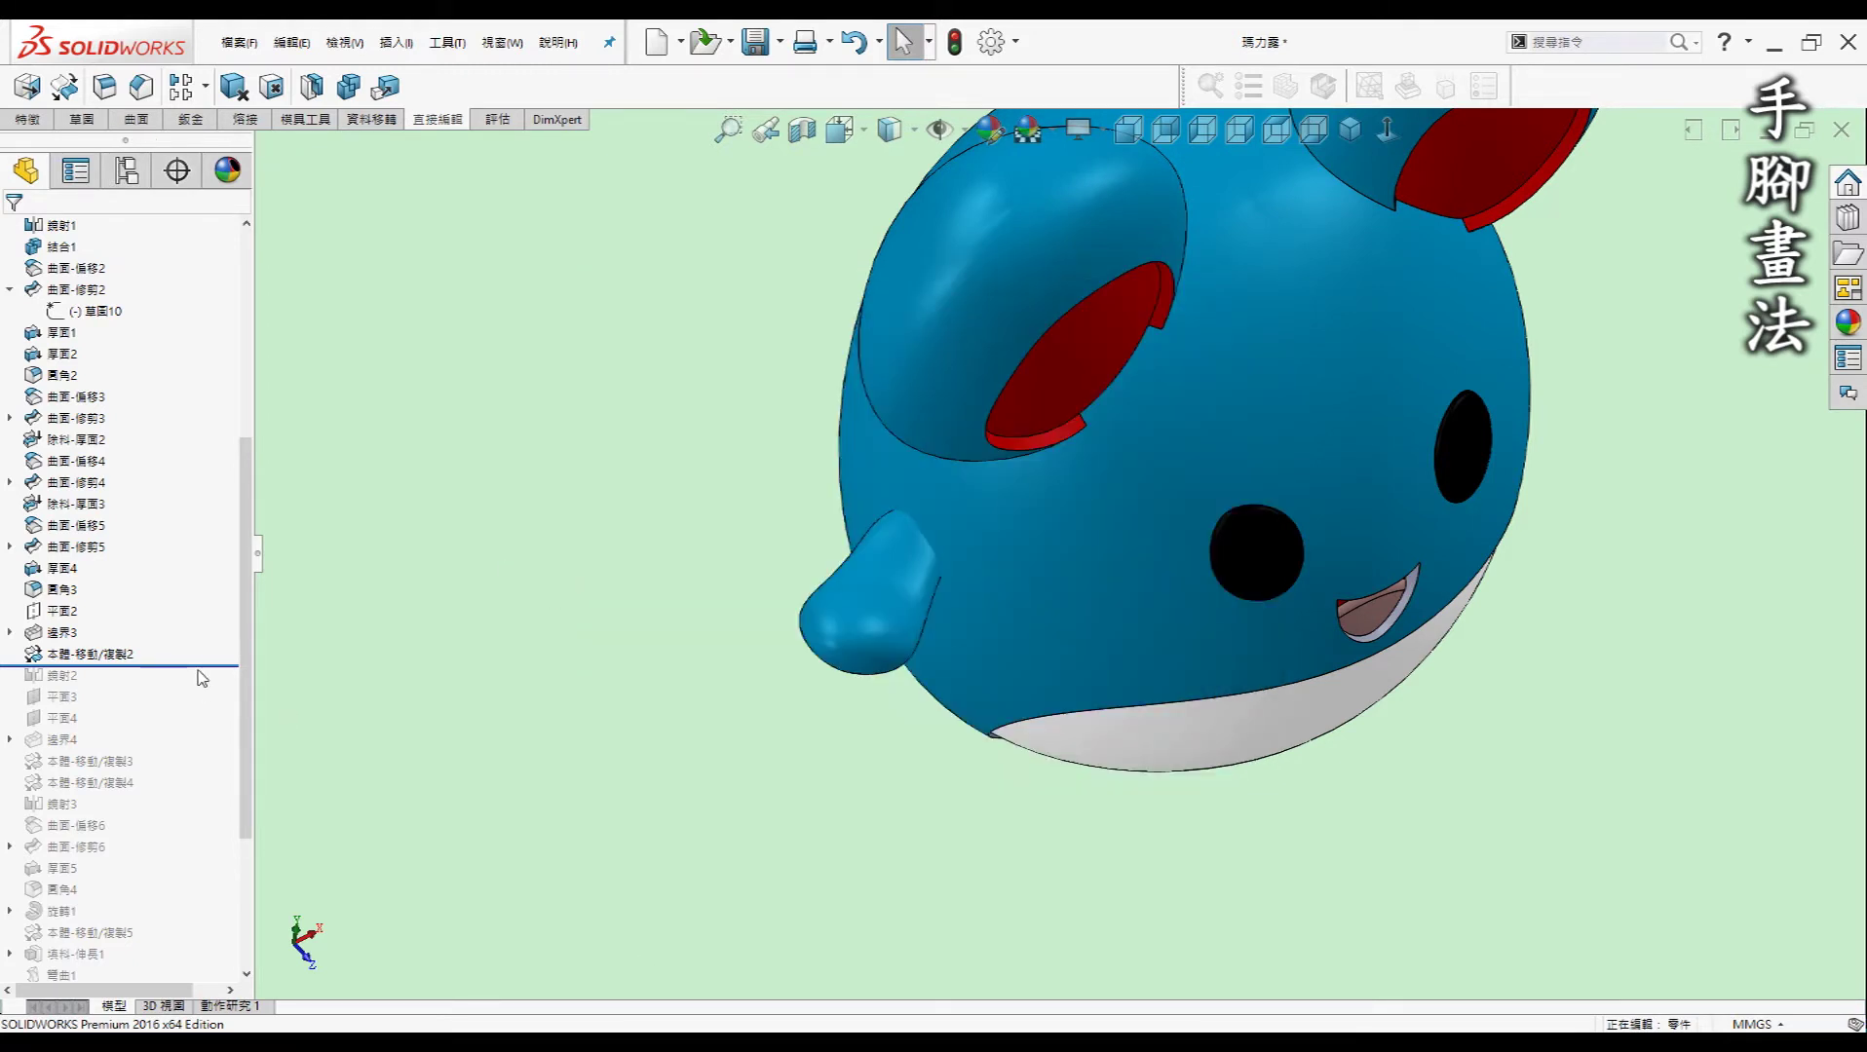
{"action": "left_click_drag", "start_coordinate": [204, 670], "coordinate": [199, 686]}
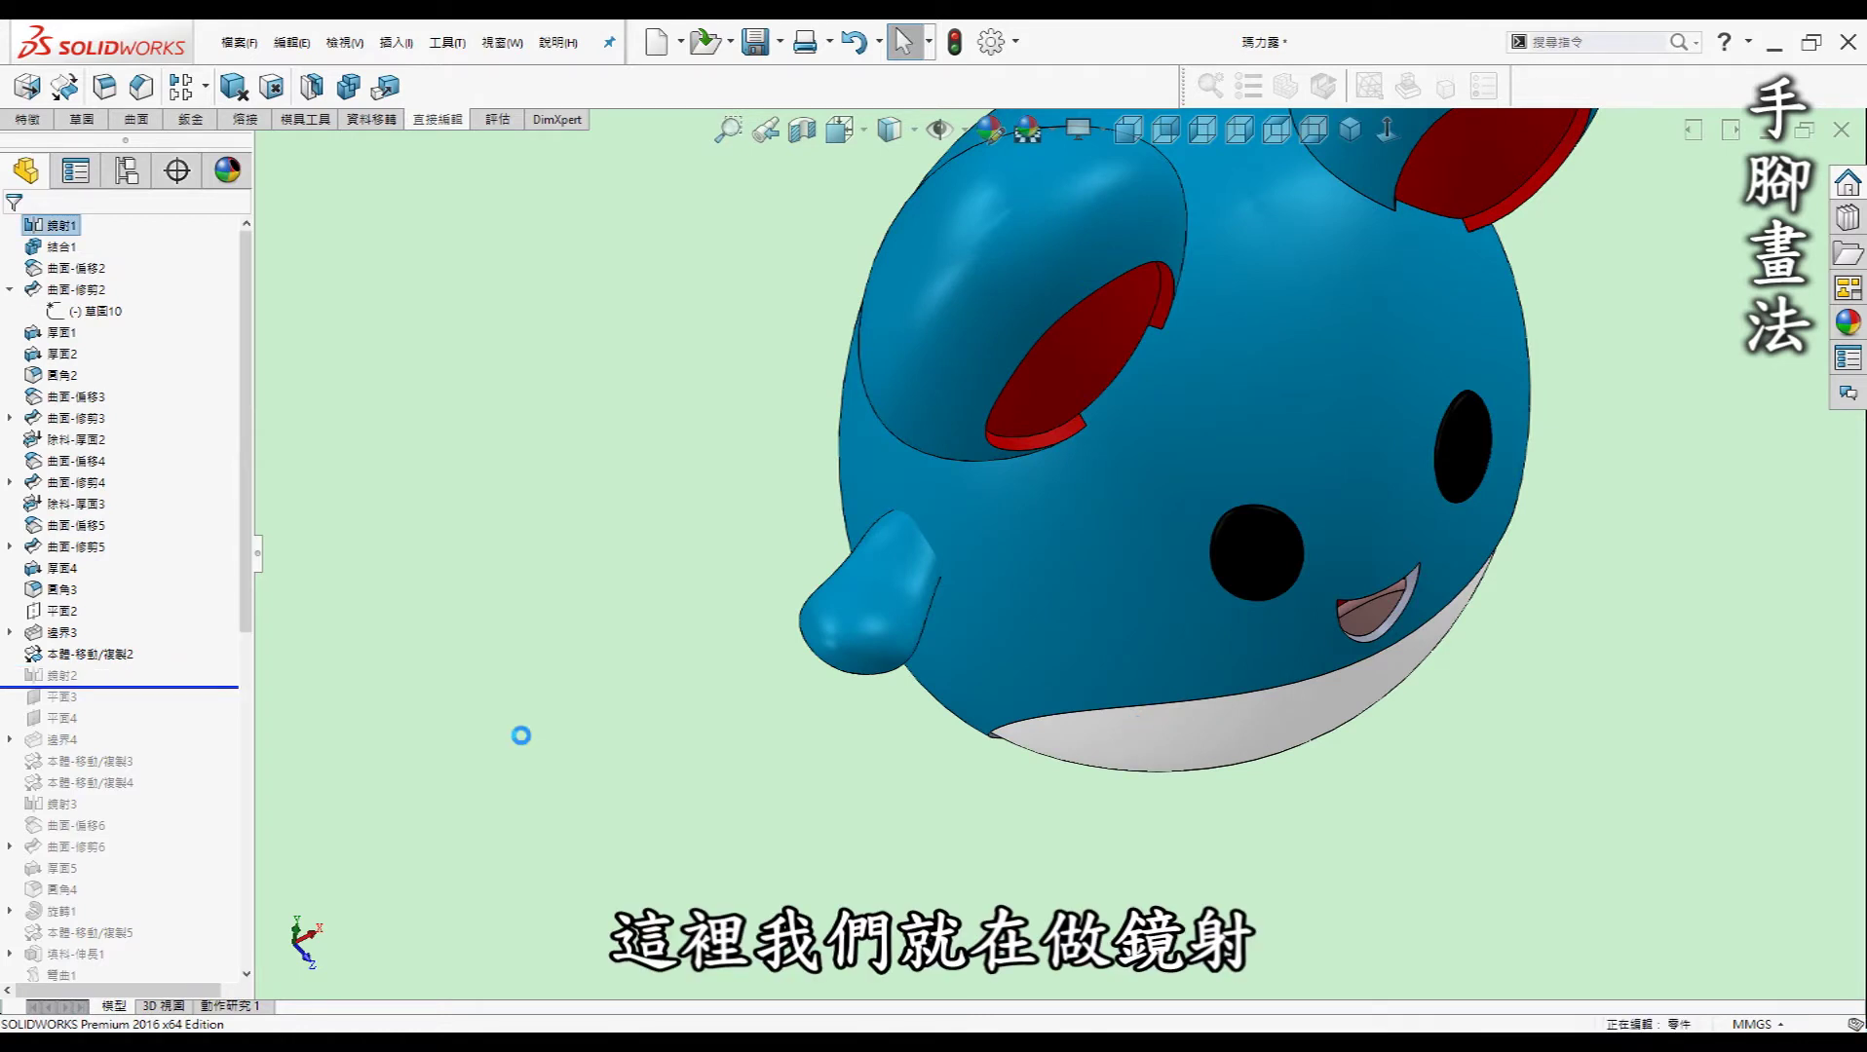
{"action": "scroll", "coordinate": [1518, 522], "scroll_direction": "up", "scroll_amount": 2}
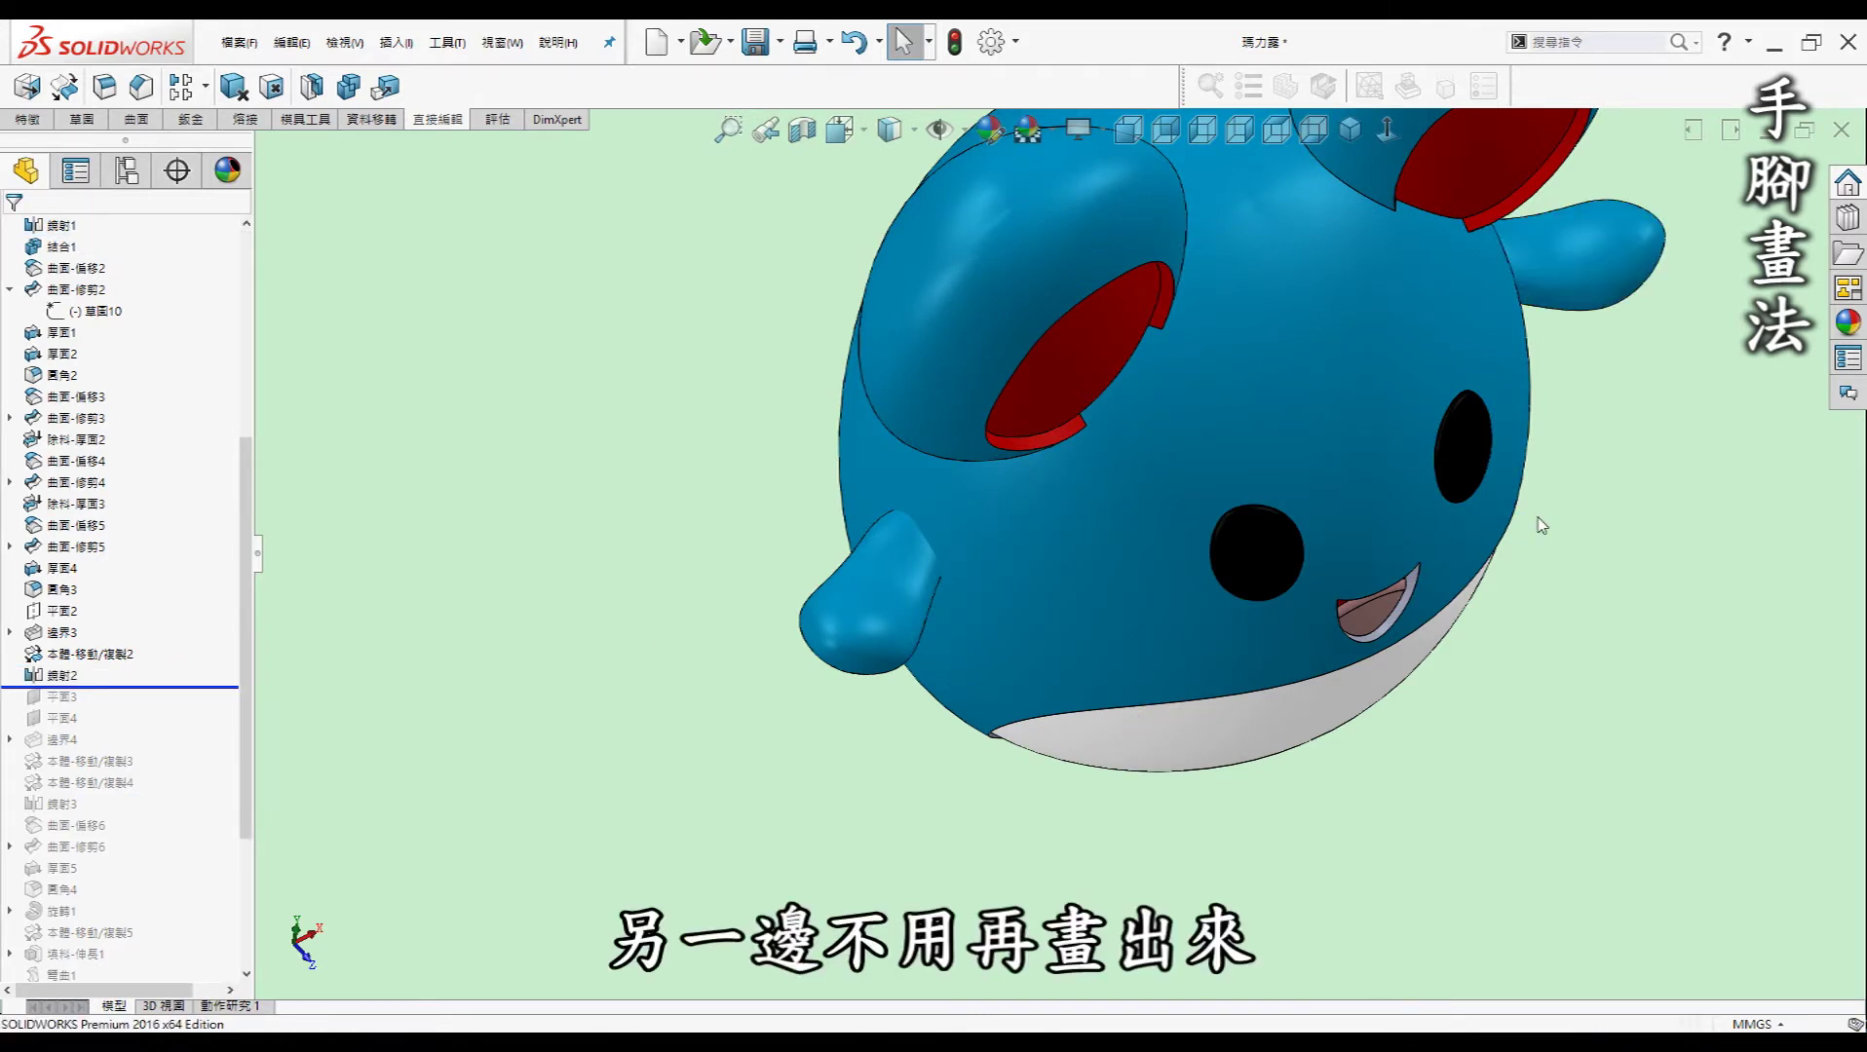
{"action": "middle_click_drag", "start_coordinate": [1401, 487], "coordinate": [1413, 546]}
{"action": "scroll", "coordinate": [1361, 346], "scroll_direction": "down", "scroll_amount": 3}
{"action": "scroll", "coordinate": [1362, 346], "scroll_direction": "up", "scroll_amount": 2}
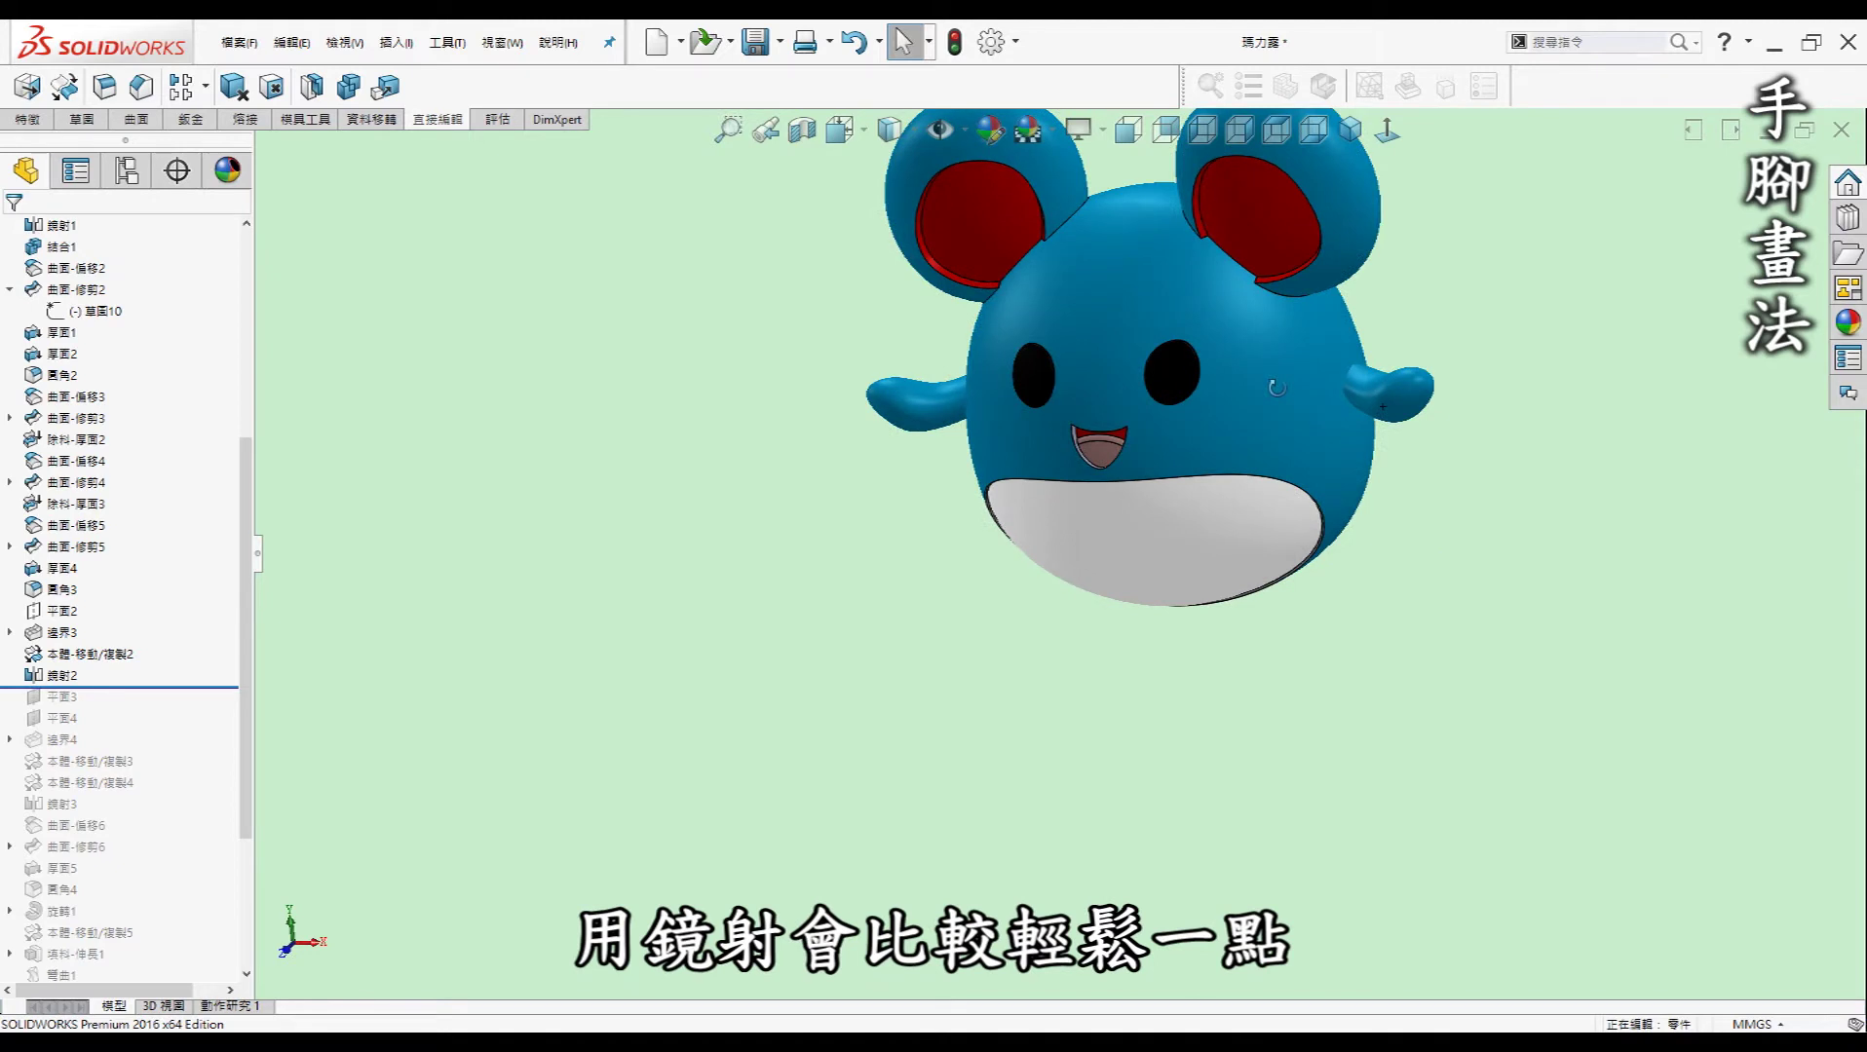
{"action": "scroll", "coordinate": [1103, 391], "scroll_direction": "up", "scroll_amount": 3}
{"action": "scroll", "coordinate": [1100, 395], "scroll_direction": "down", "scroll_amount": 3}
{"action": "scroll", "coordinate": [1095, 416], "scroll_direction": "down", "scroll_amount": 2}
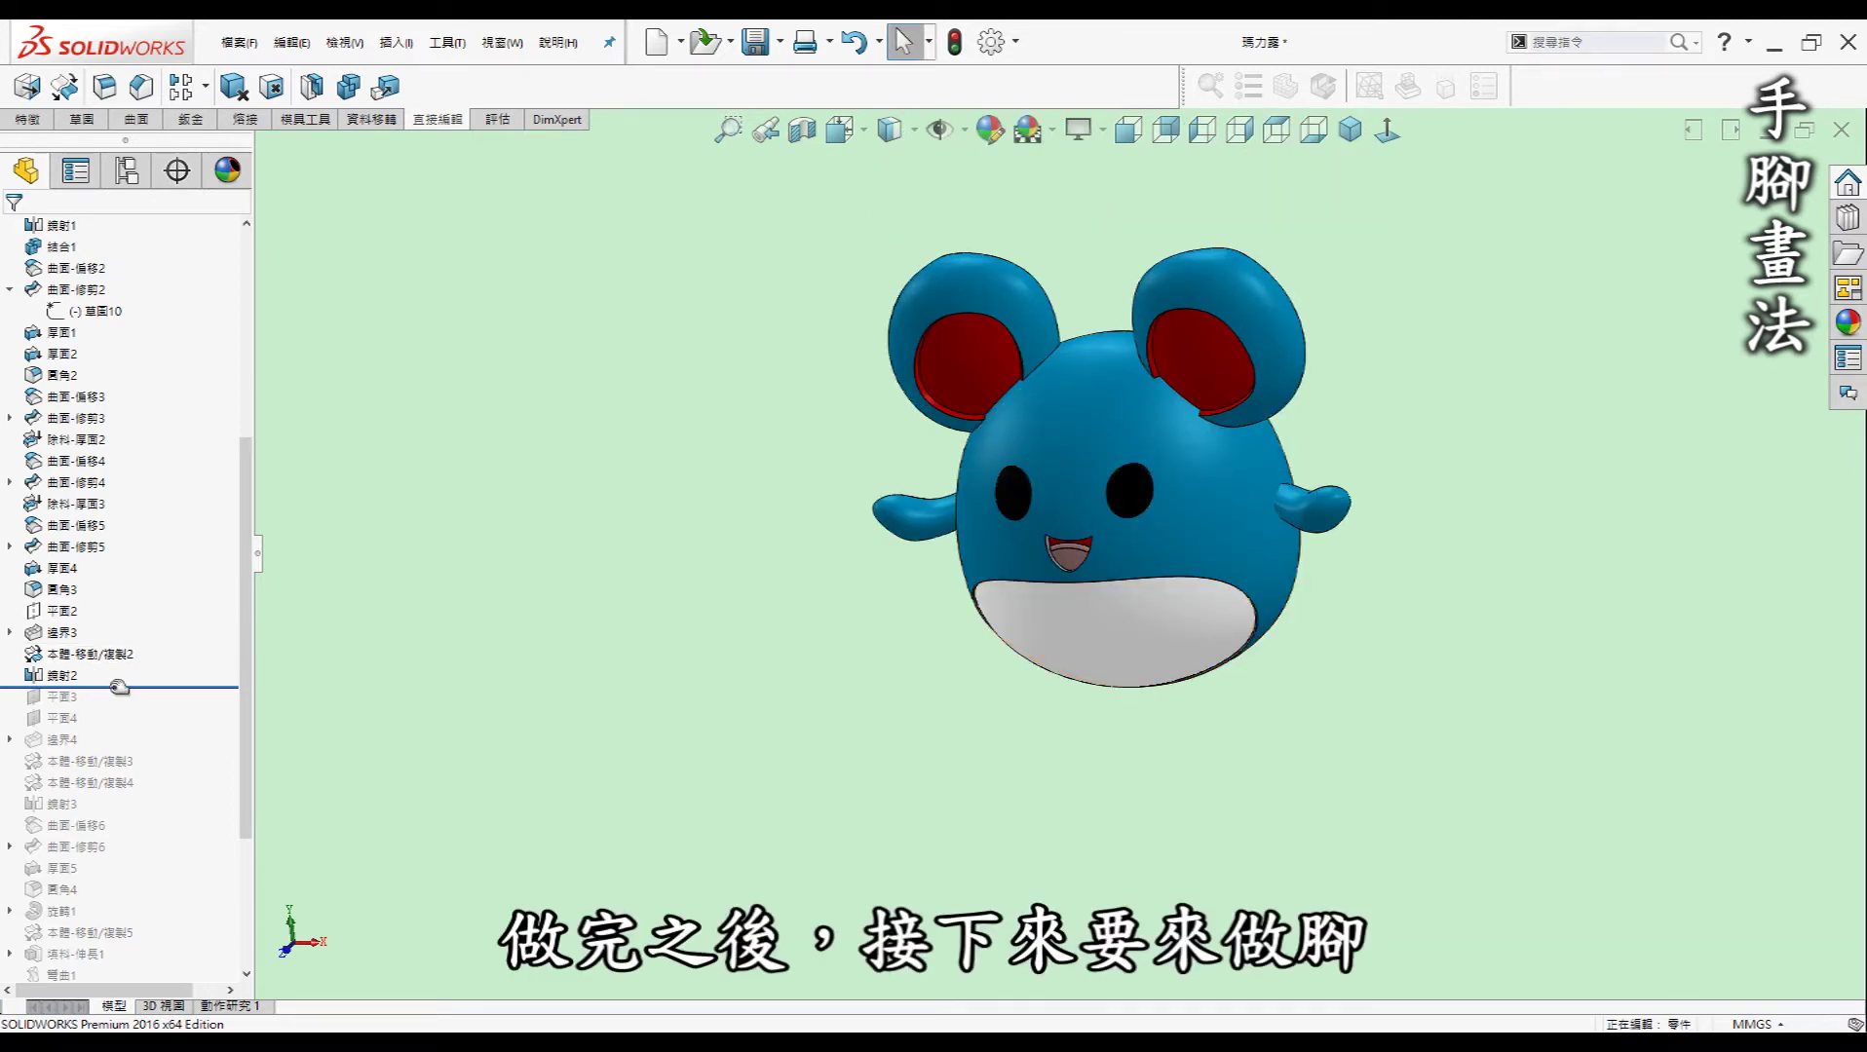
{"action": "left_click_drag", "start_coordinate": [110, 747], "coordinate": [111, 750]}
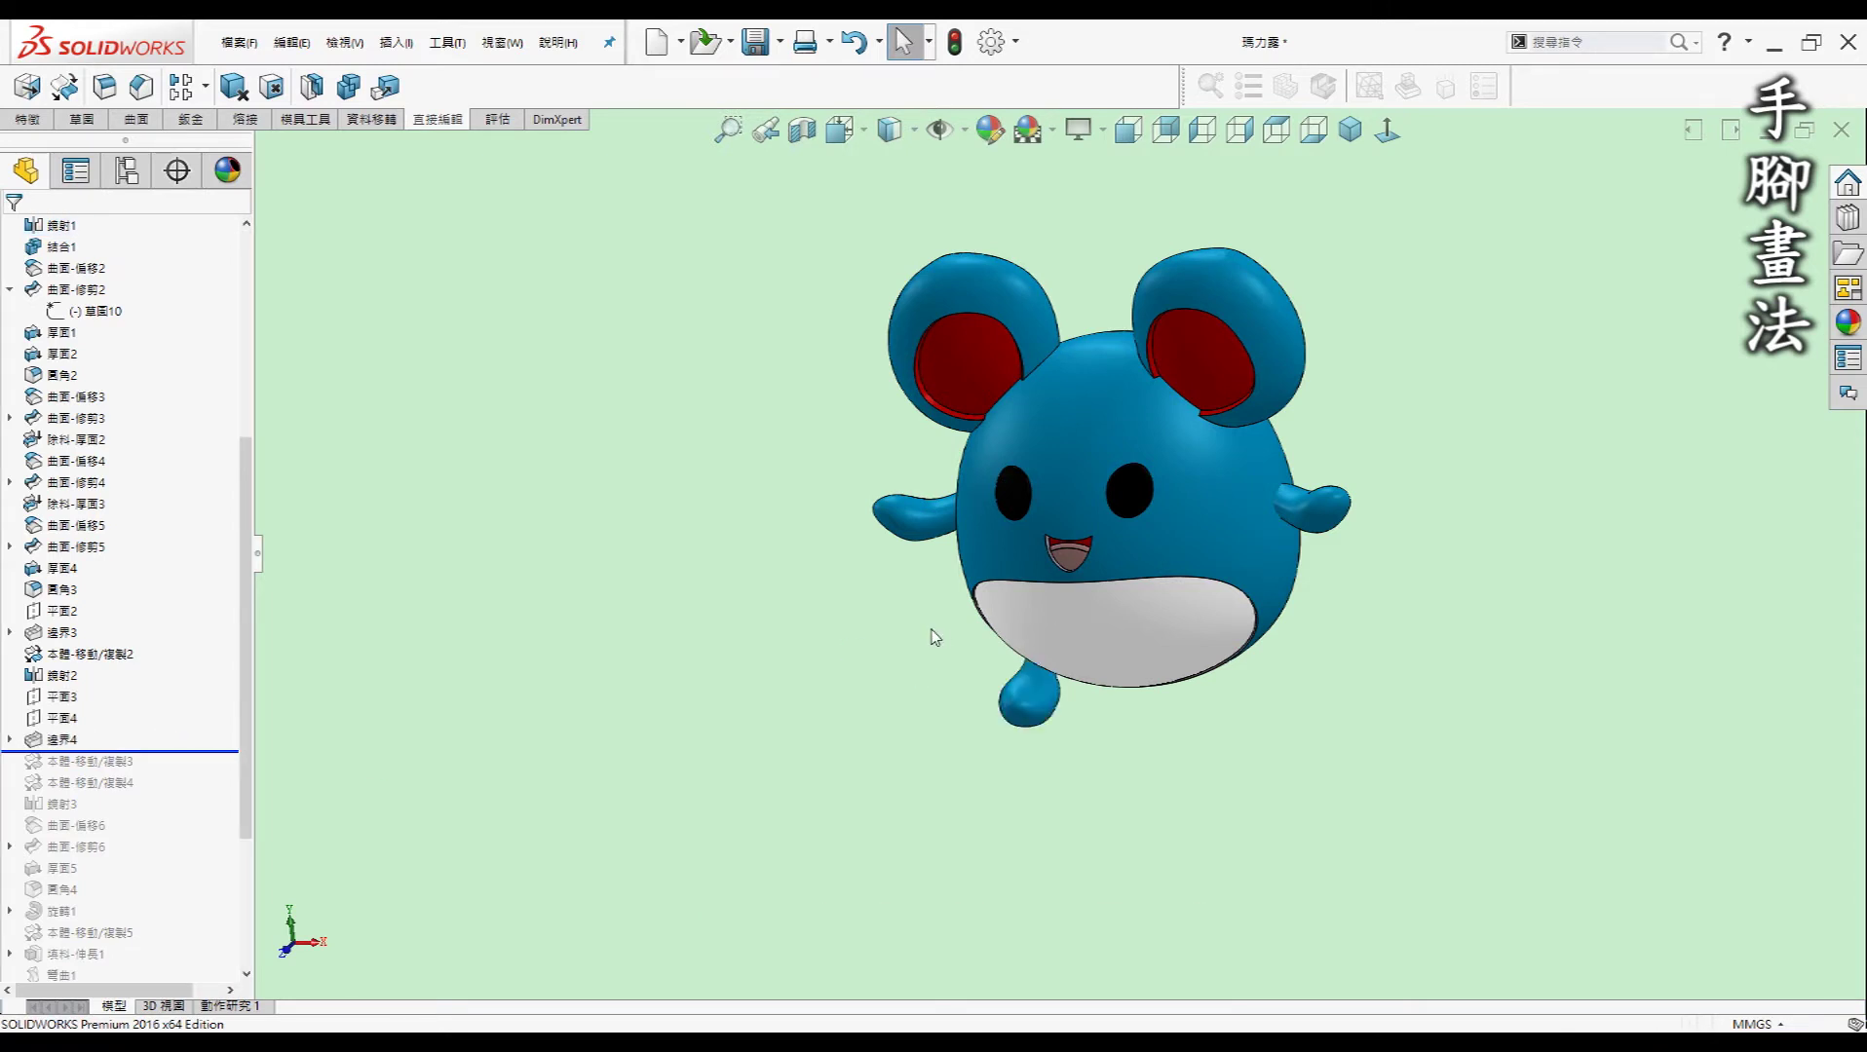
Review 邊界4's foot profile sketches 草圖19–22 and guide curves 3D草圖14–17 in front view.
{"action": "key", "text": "ctrl+1"}
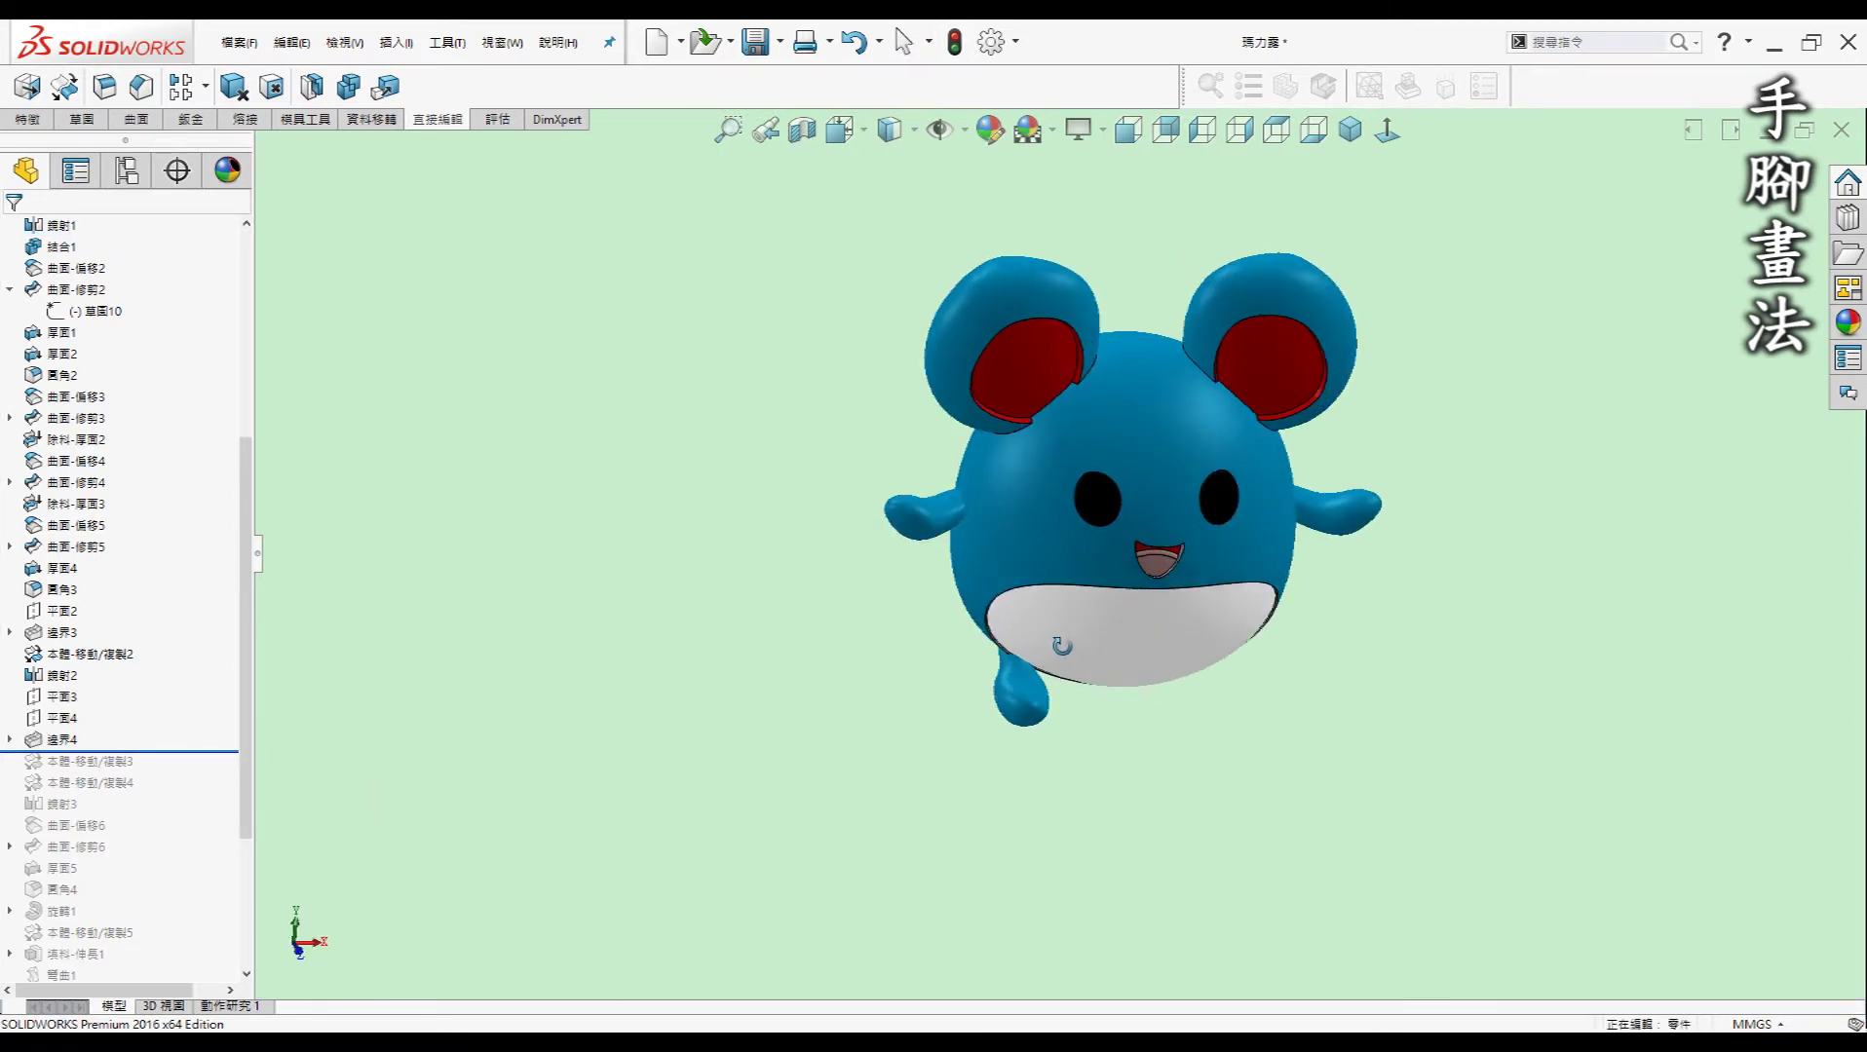
{"action": "left_click", "coordinate": [10, 741]}
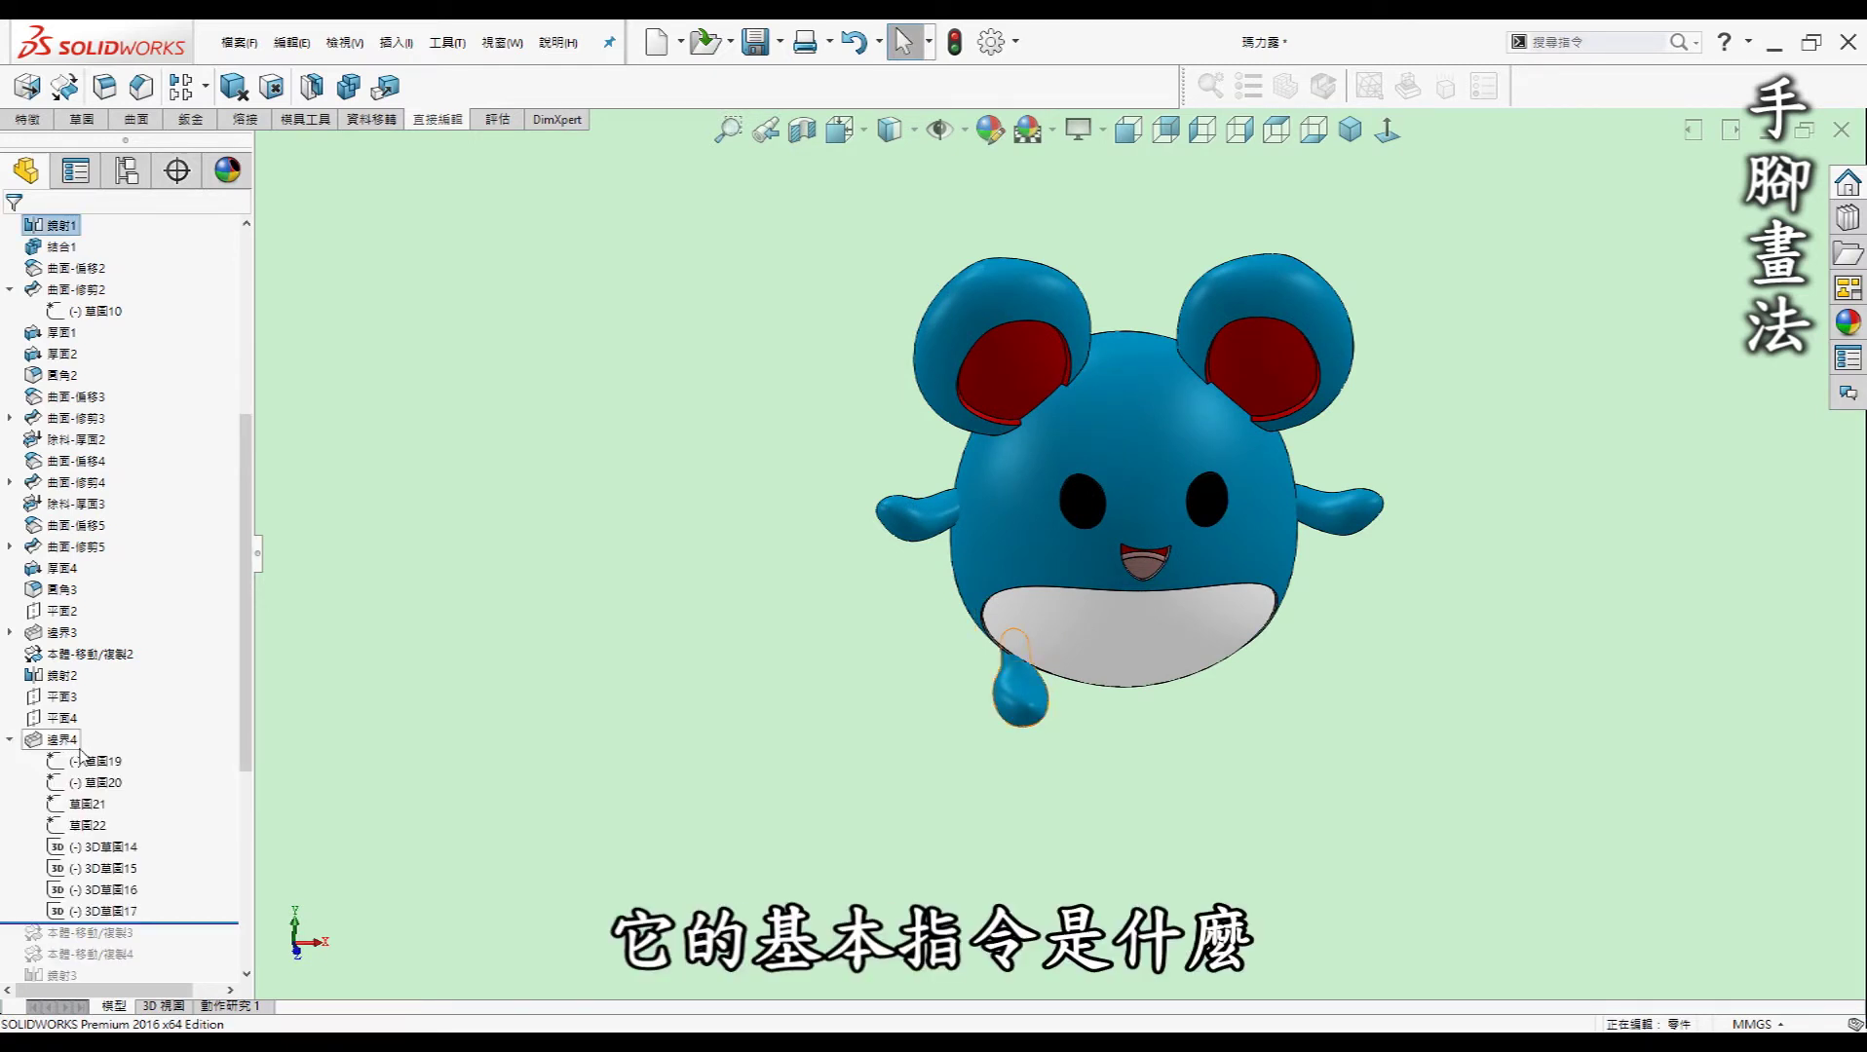
{"action": "left_click", "coordinate": [90, 822], "text": "shift"}
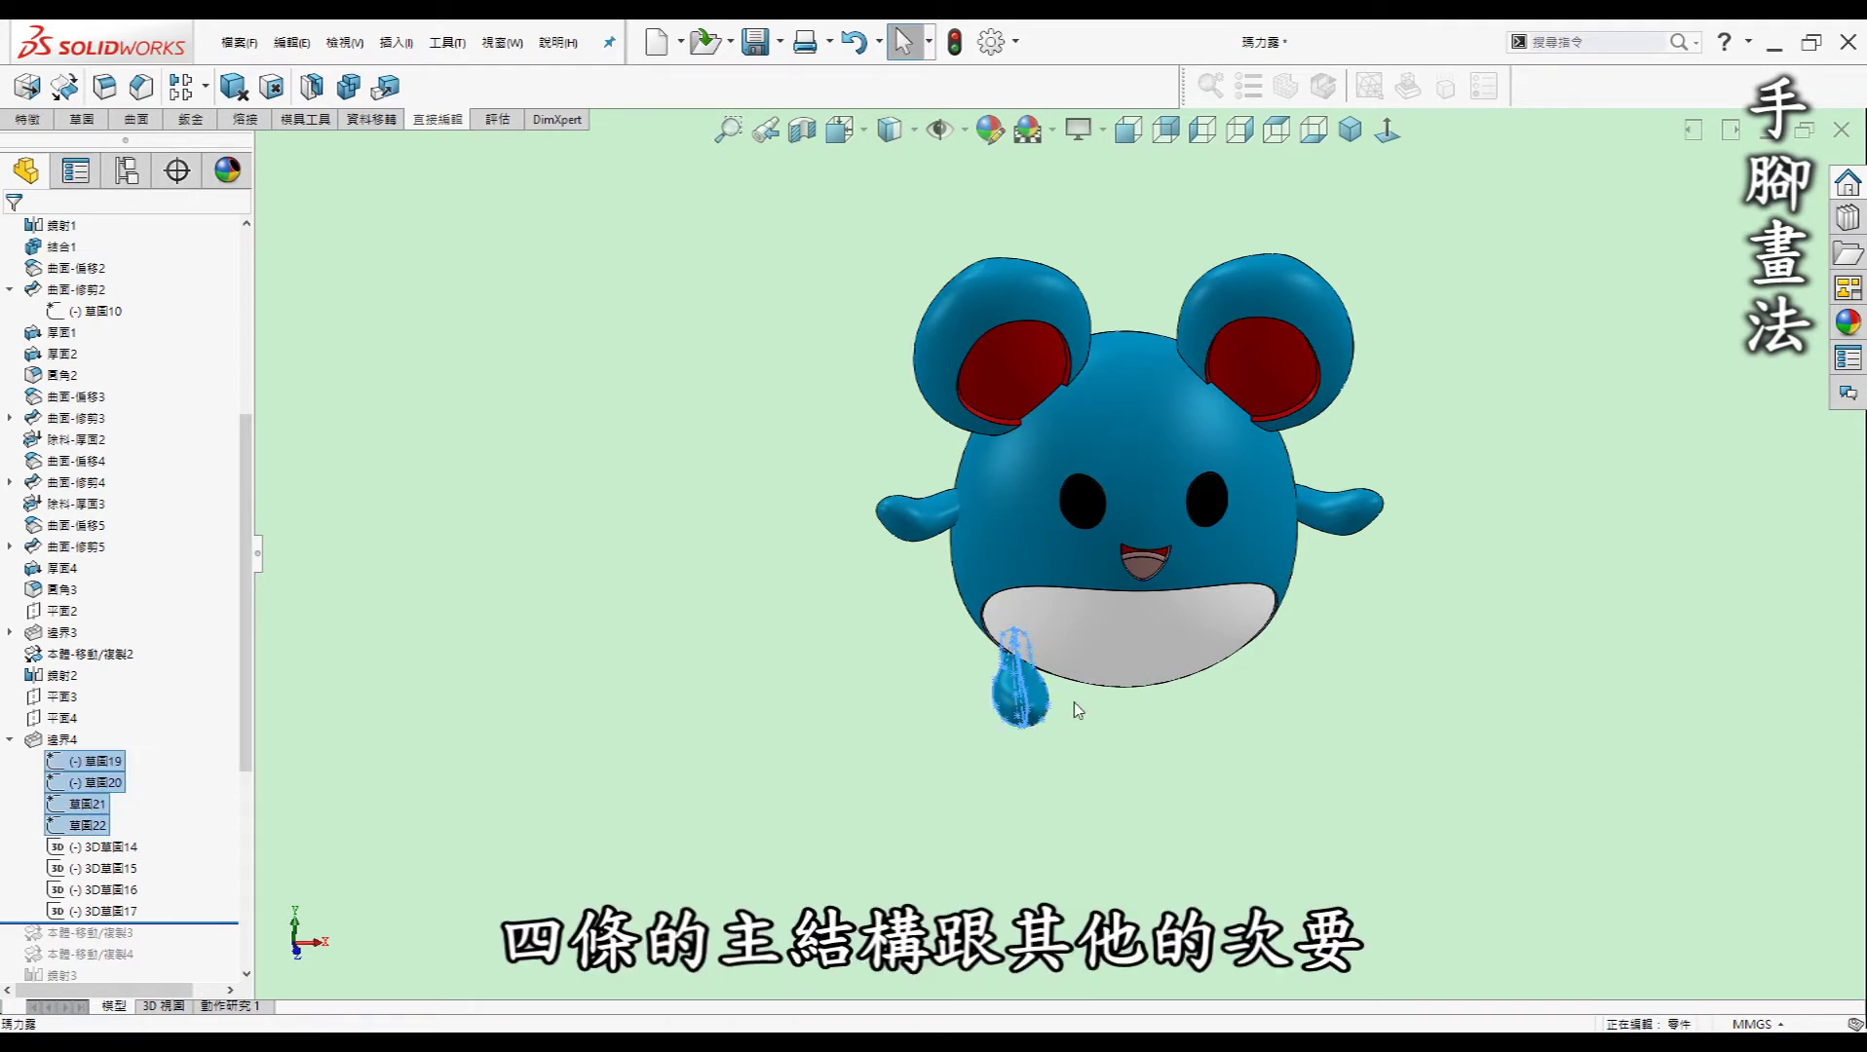
{"action": "scroll", "coordinate": [1077, 709], "scroll_direction": "down", "scroll_amount": 5}
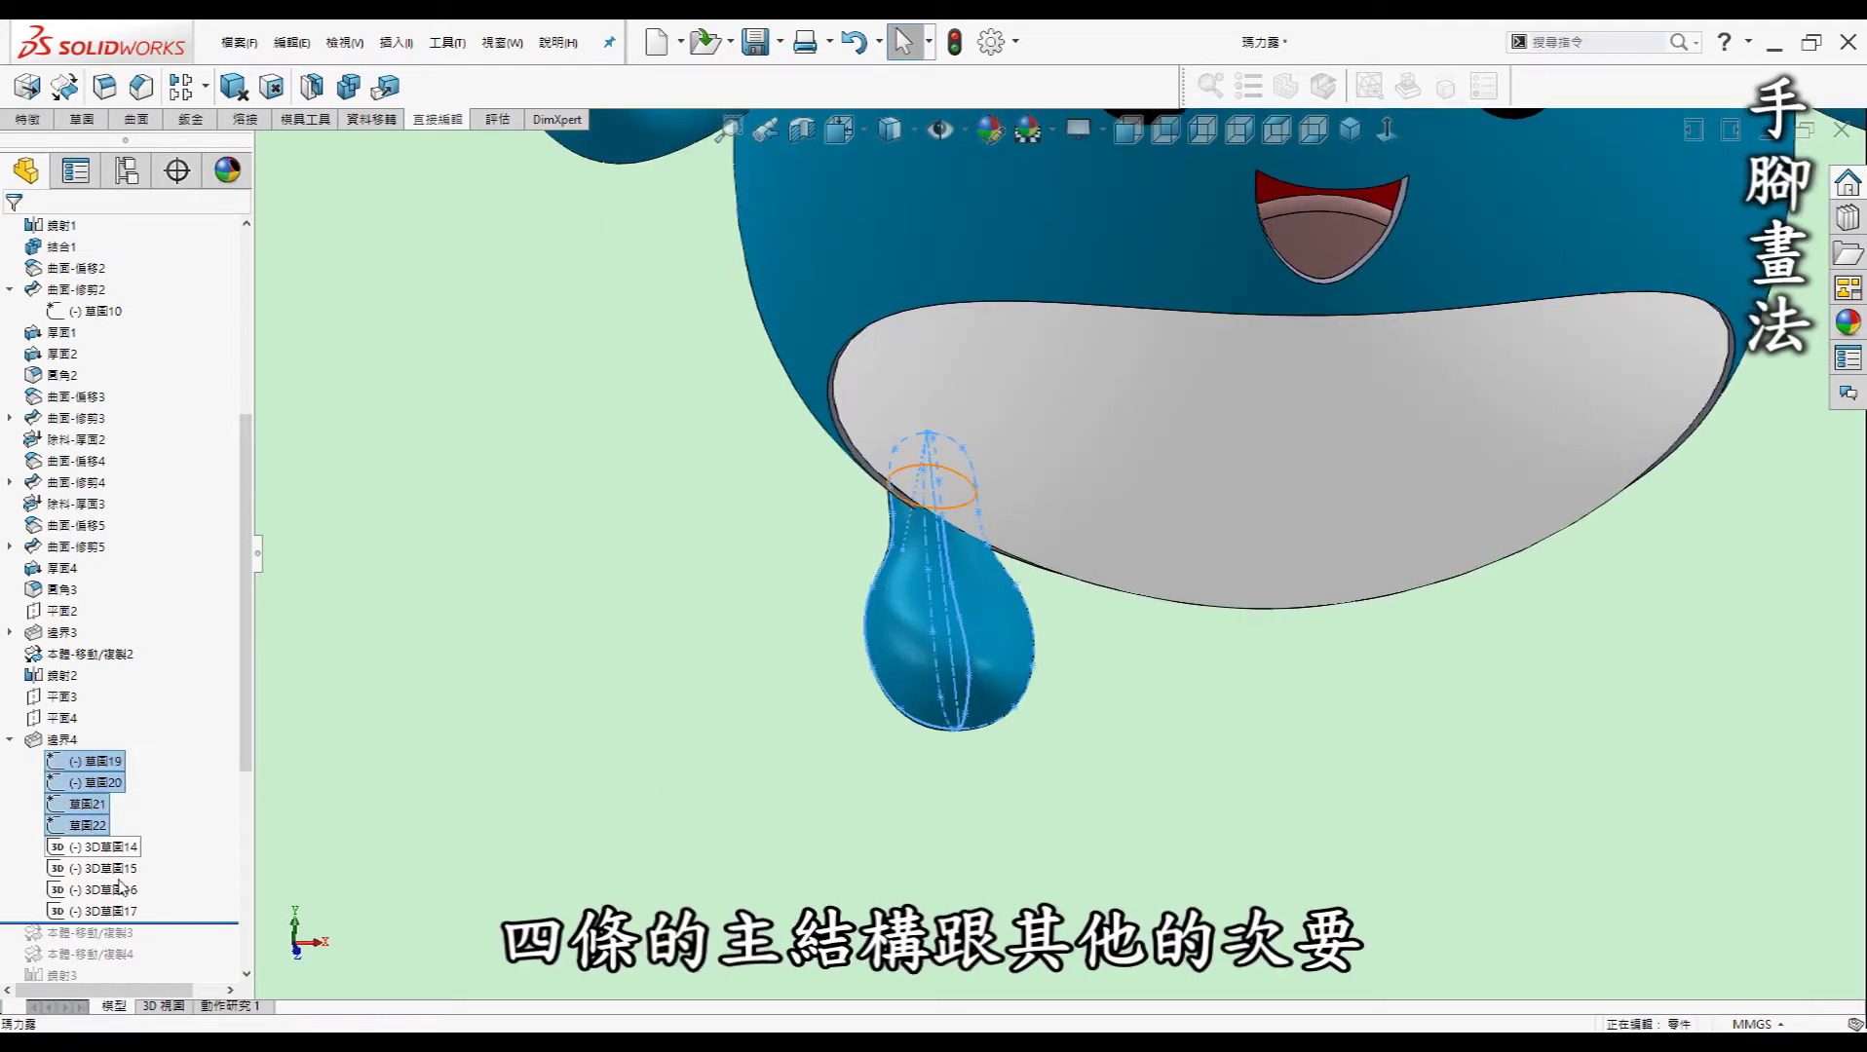
{"action": "left_click", "coordinate": [98, 847]}
{"action": "left_click", "coordinate": [97, 911], "text": "shift"}
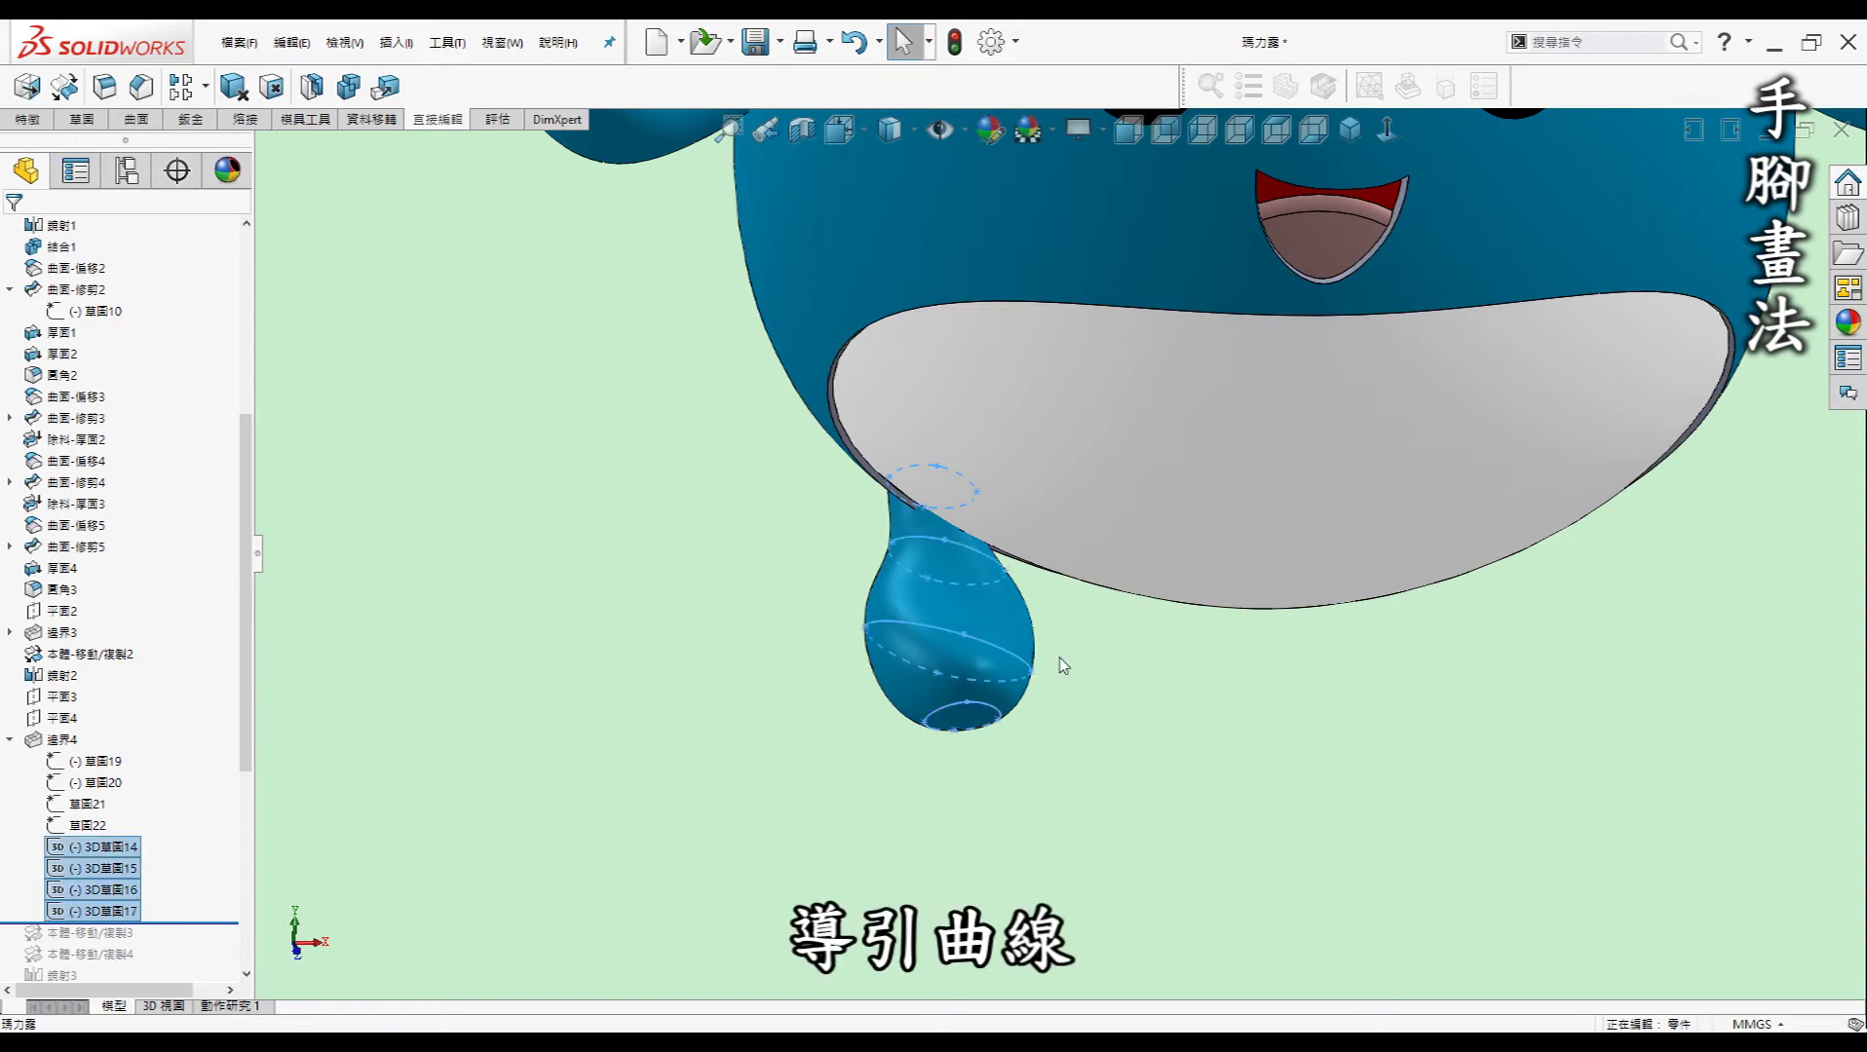
{"action": "left_click", "coordinate": [1121, 648]}
{"action": "scroll", "coordinate": [1117, 633], "scroll_direction": "up", "scroll_amount": 5}
{"action": "mouse_move", "coordinate": [1117, 624]}
{"action": "middle_mouse_down"}
{"action": "mouse_move", "coordinate": [1145, 480]}
{"action": "mouse_move", "coordinate": [1096, 416]}
{"action": "mouse_move", "coordinate": [1033, 390]}
{"action": "middle_mouse_up"}
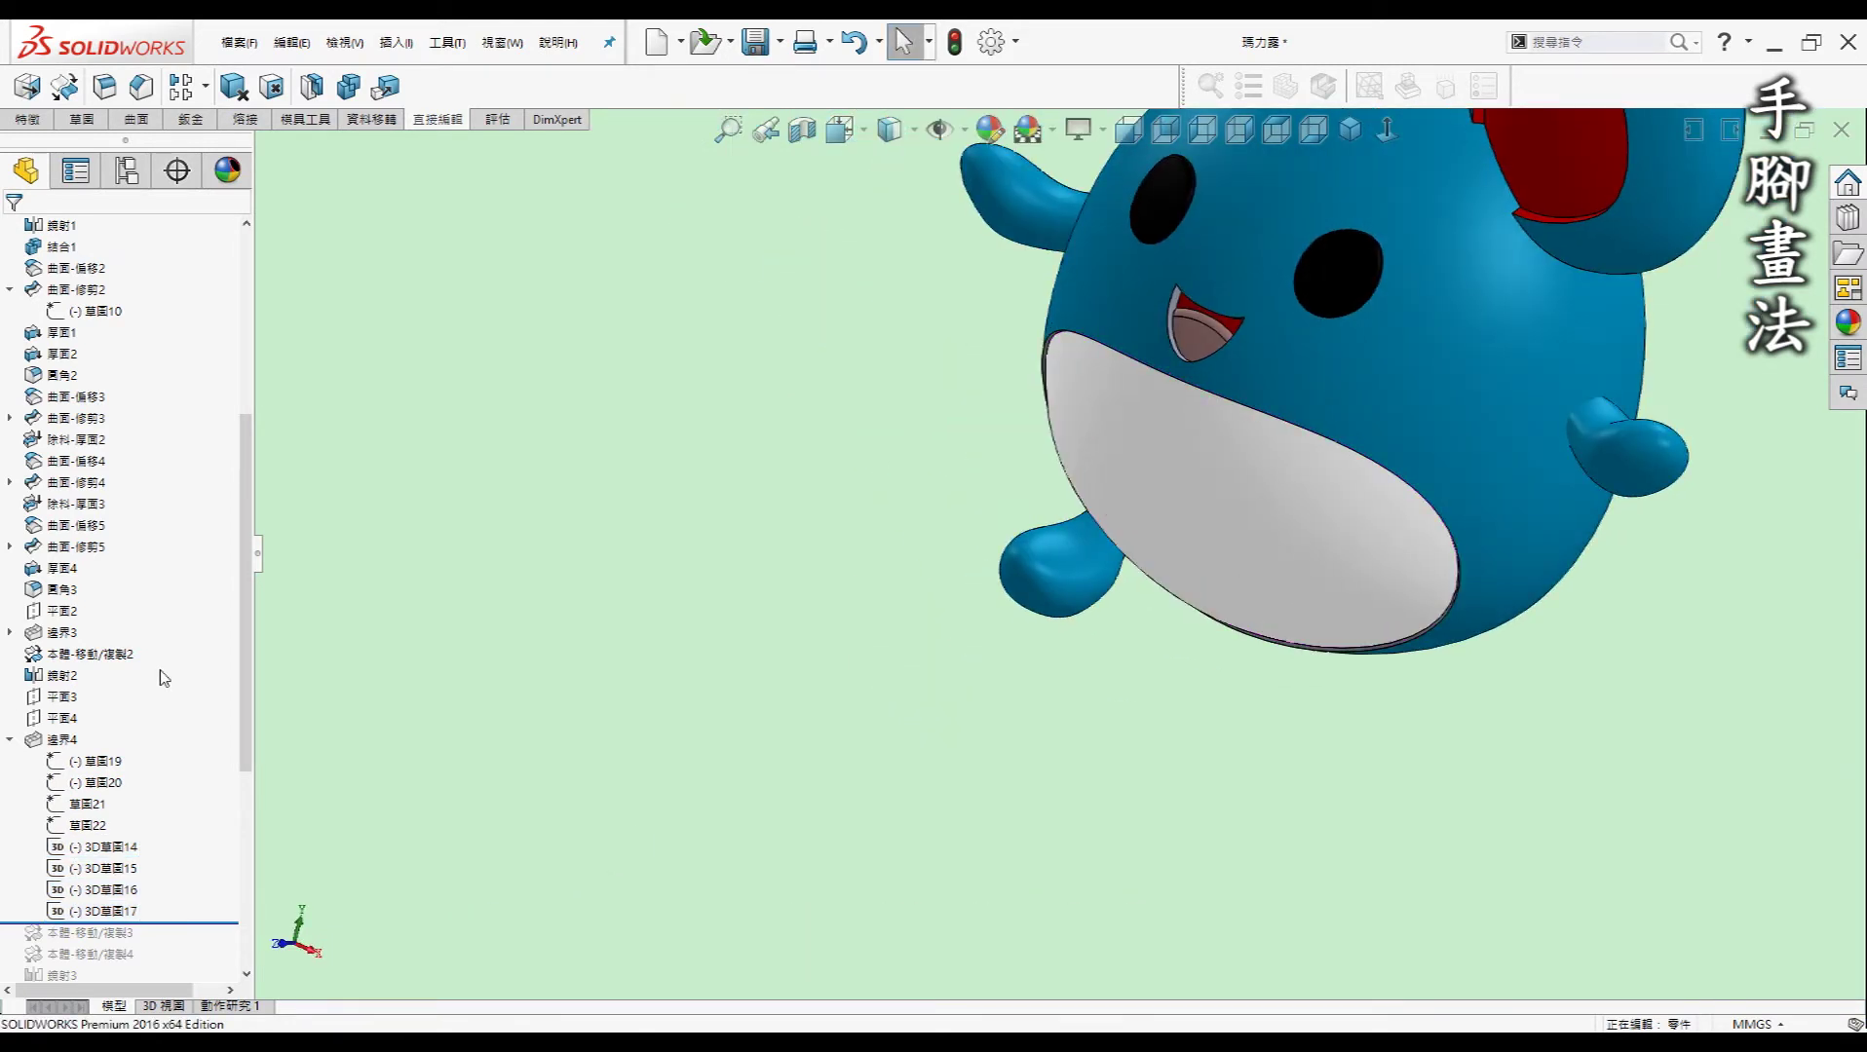
Collapse 邊界4 and roll history below 本體-移動/複製3 to place the foot.
{"action": "left_click", "coordinate": [11, 740]}
{"action": "scroll", "coordinate": [185, 590], "scroll_direction": "down", "scroll_amount": 2}
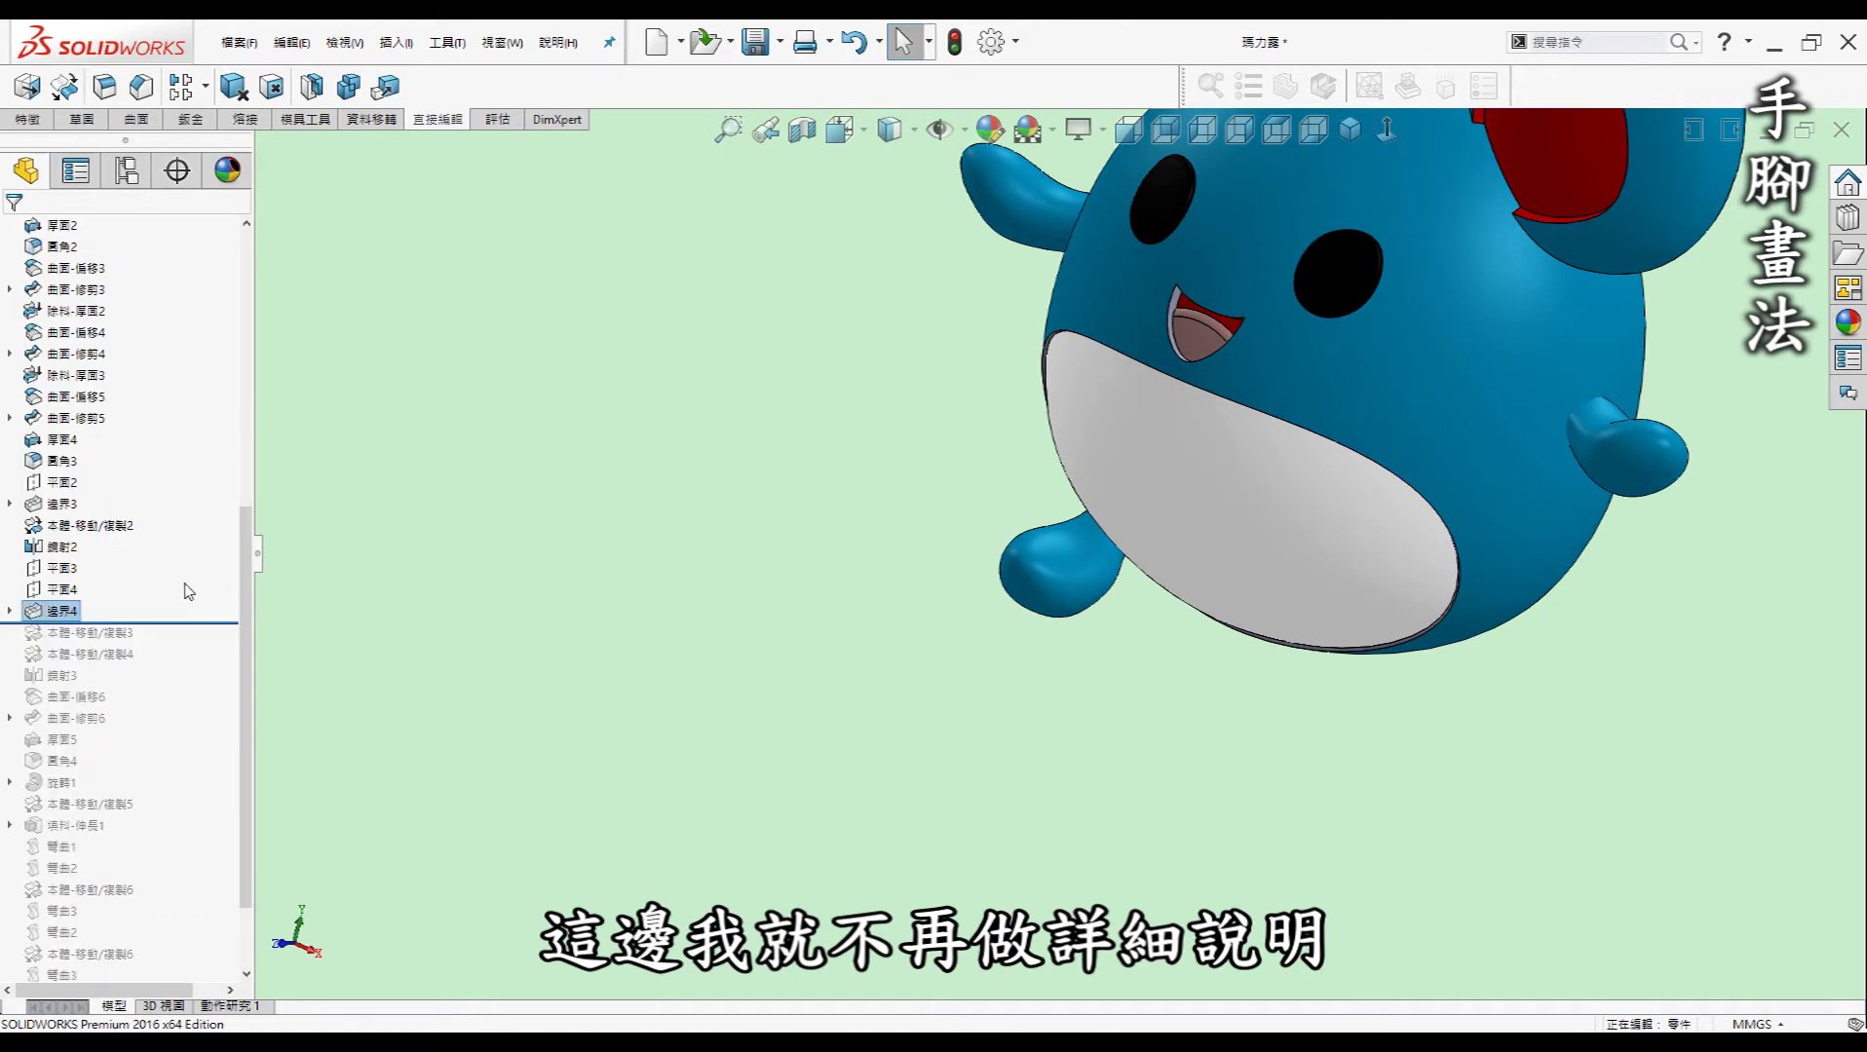
{"action": "scroll", "coordinate": [195, 570], "scroll_direction": "down", "scroll_amount": 1}
{"action": "left_click_drag", "start_coordinate": [198, 559], "coordinate": [193, 583]}
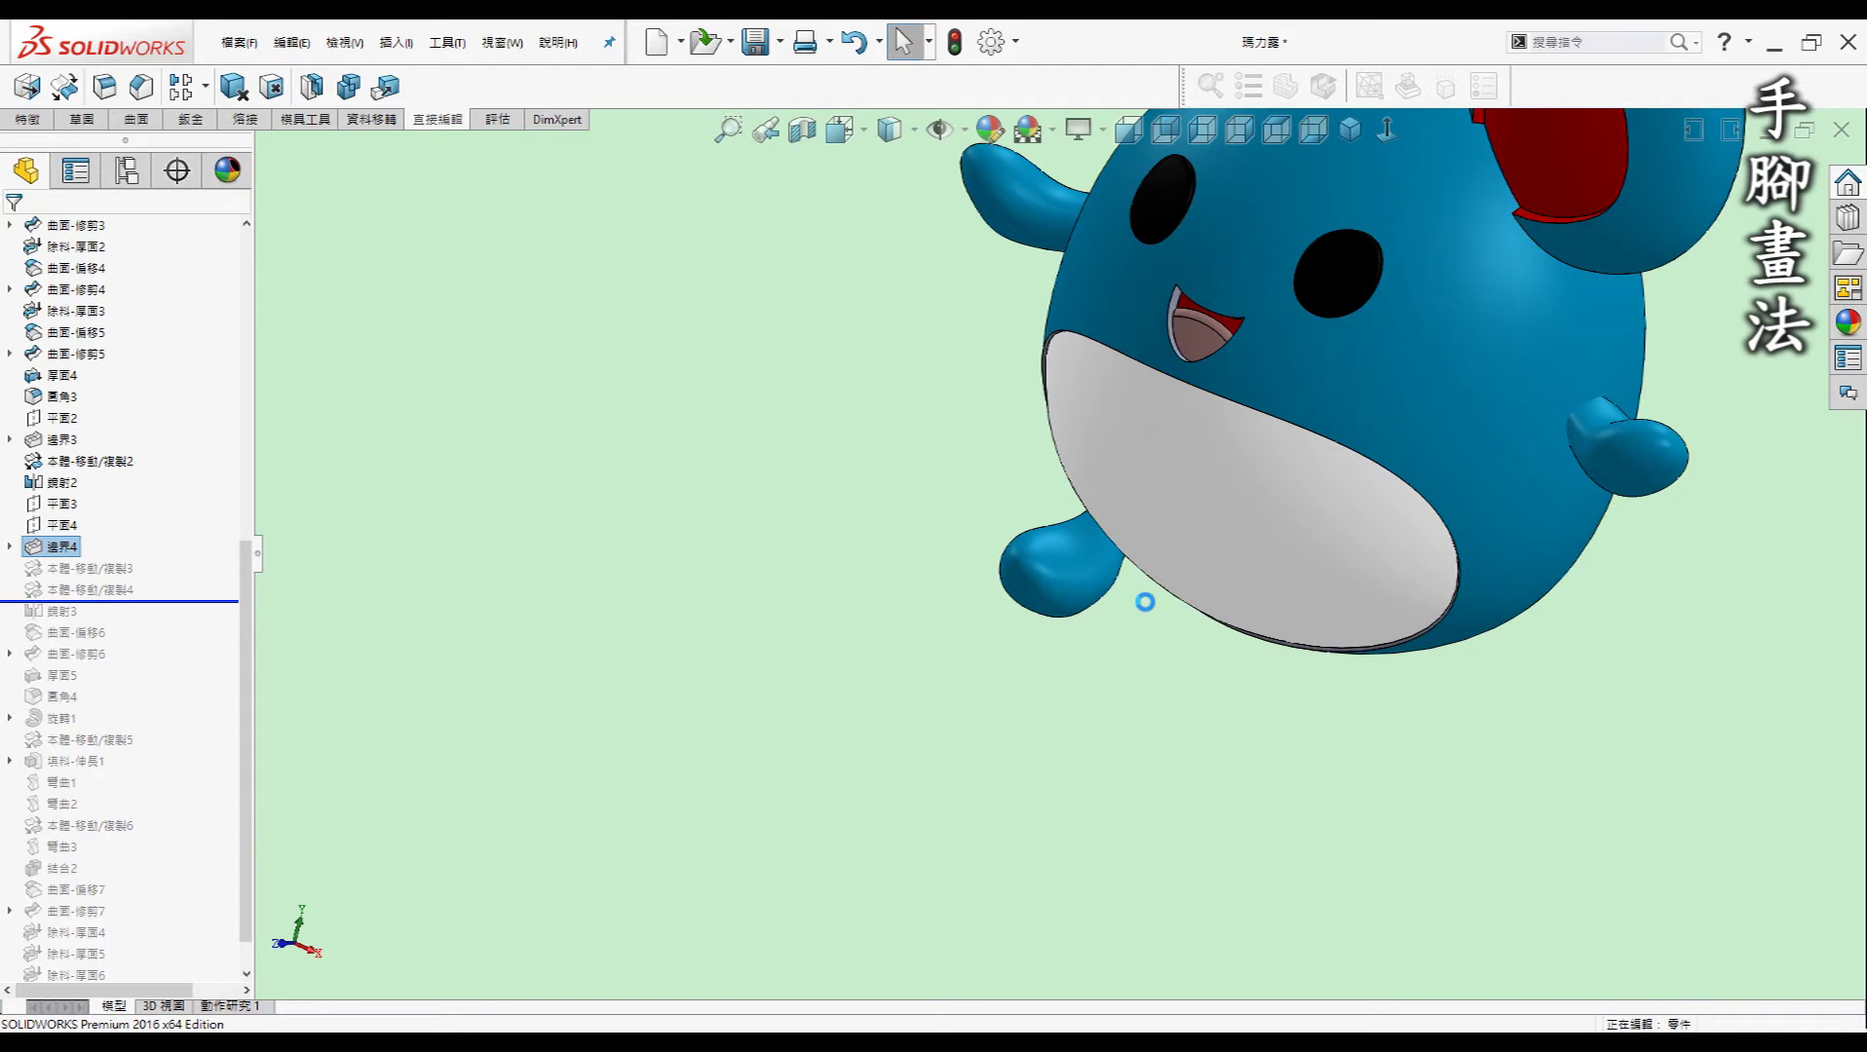
In front view, roll history past 本體-移動/複製4 and 鏡射3 to add the mirrored foot.
{"action": "mouse_move", "coordinate": [976, 509]}
{"action": "middle_mouse_down"}
{"action": "mouse_move", "coordinate": [1104, 470]}
{"action": "mouse_move", "coordinate": [1162, 526]}
{"action": "mouse_move", "coordinate": [1057, 602]}
{"action": "middle_mouse_up"}
{"action": "key", "text": "ctrl+1"}
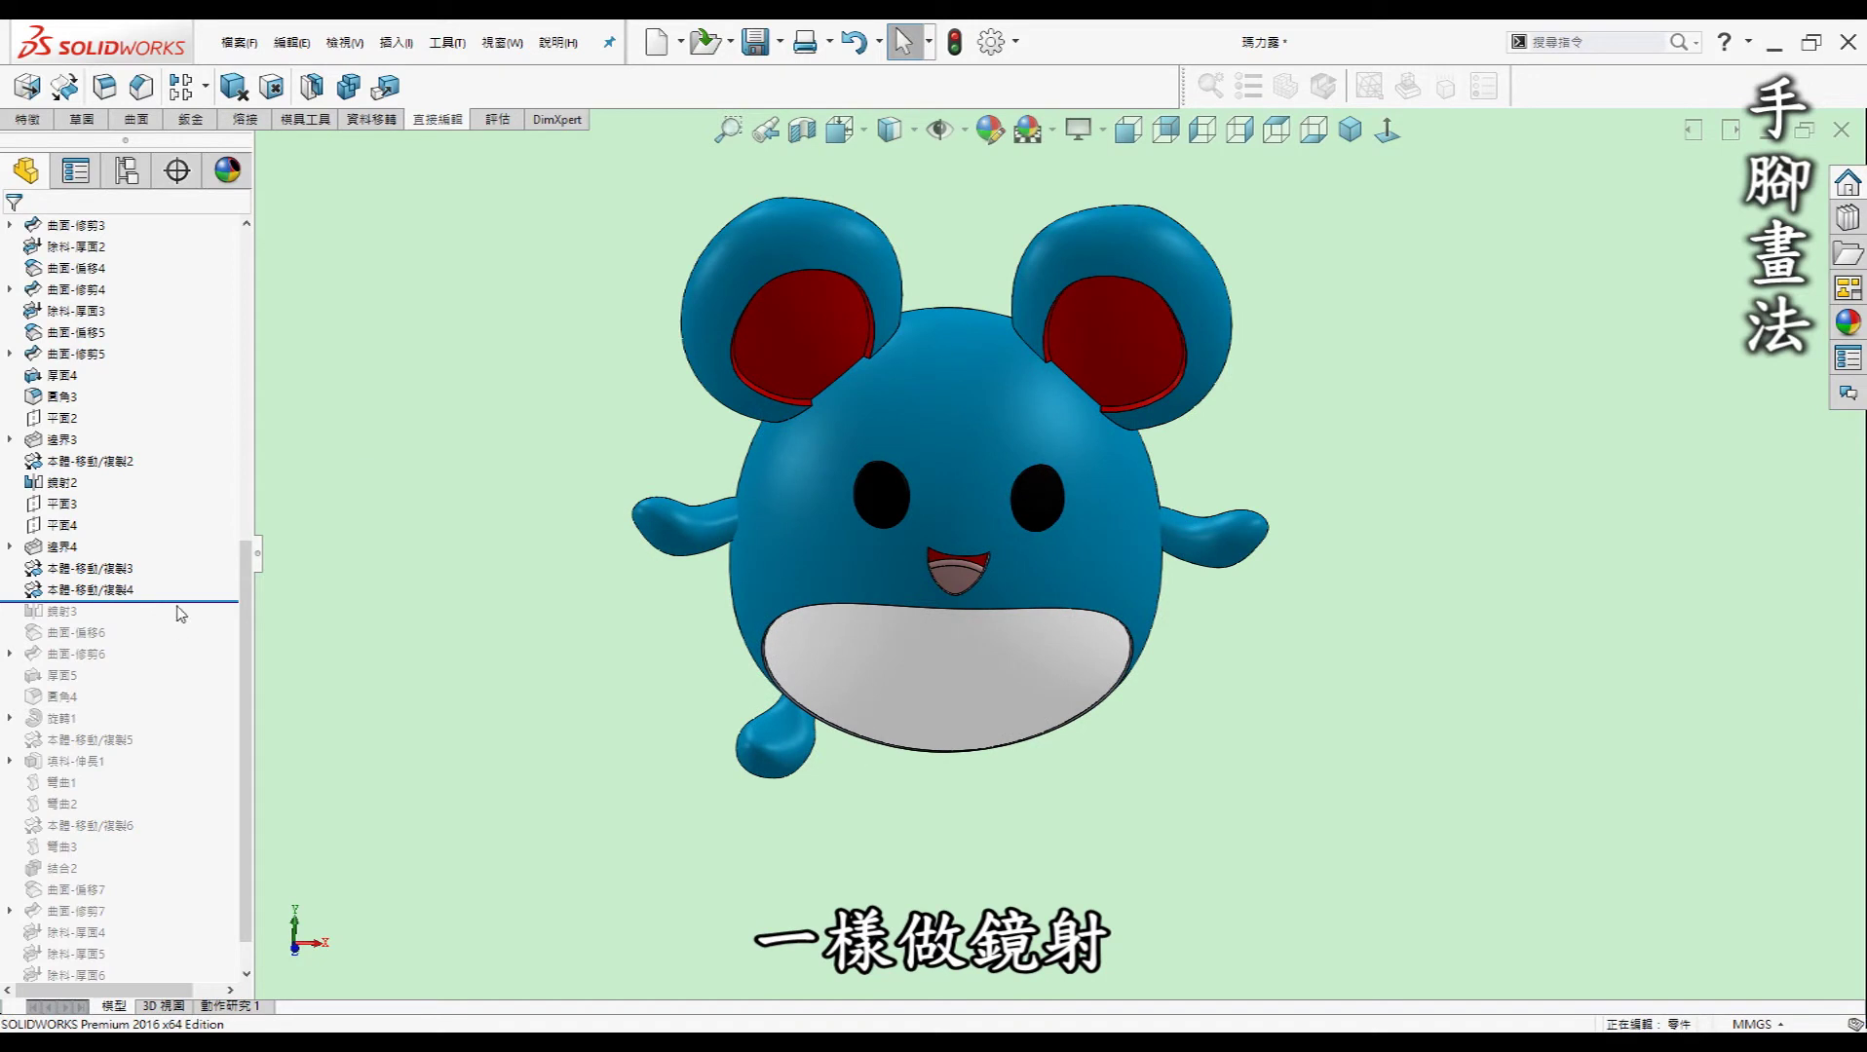
{"action": "left_click_drag", "start_coordinate": [178, 602], "coordinate": [146, 621]}
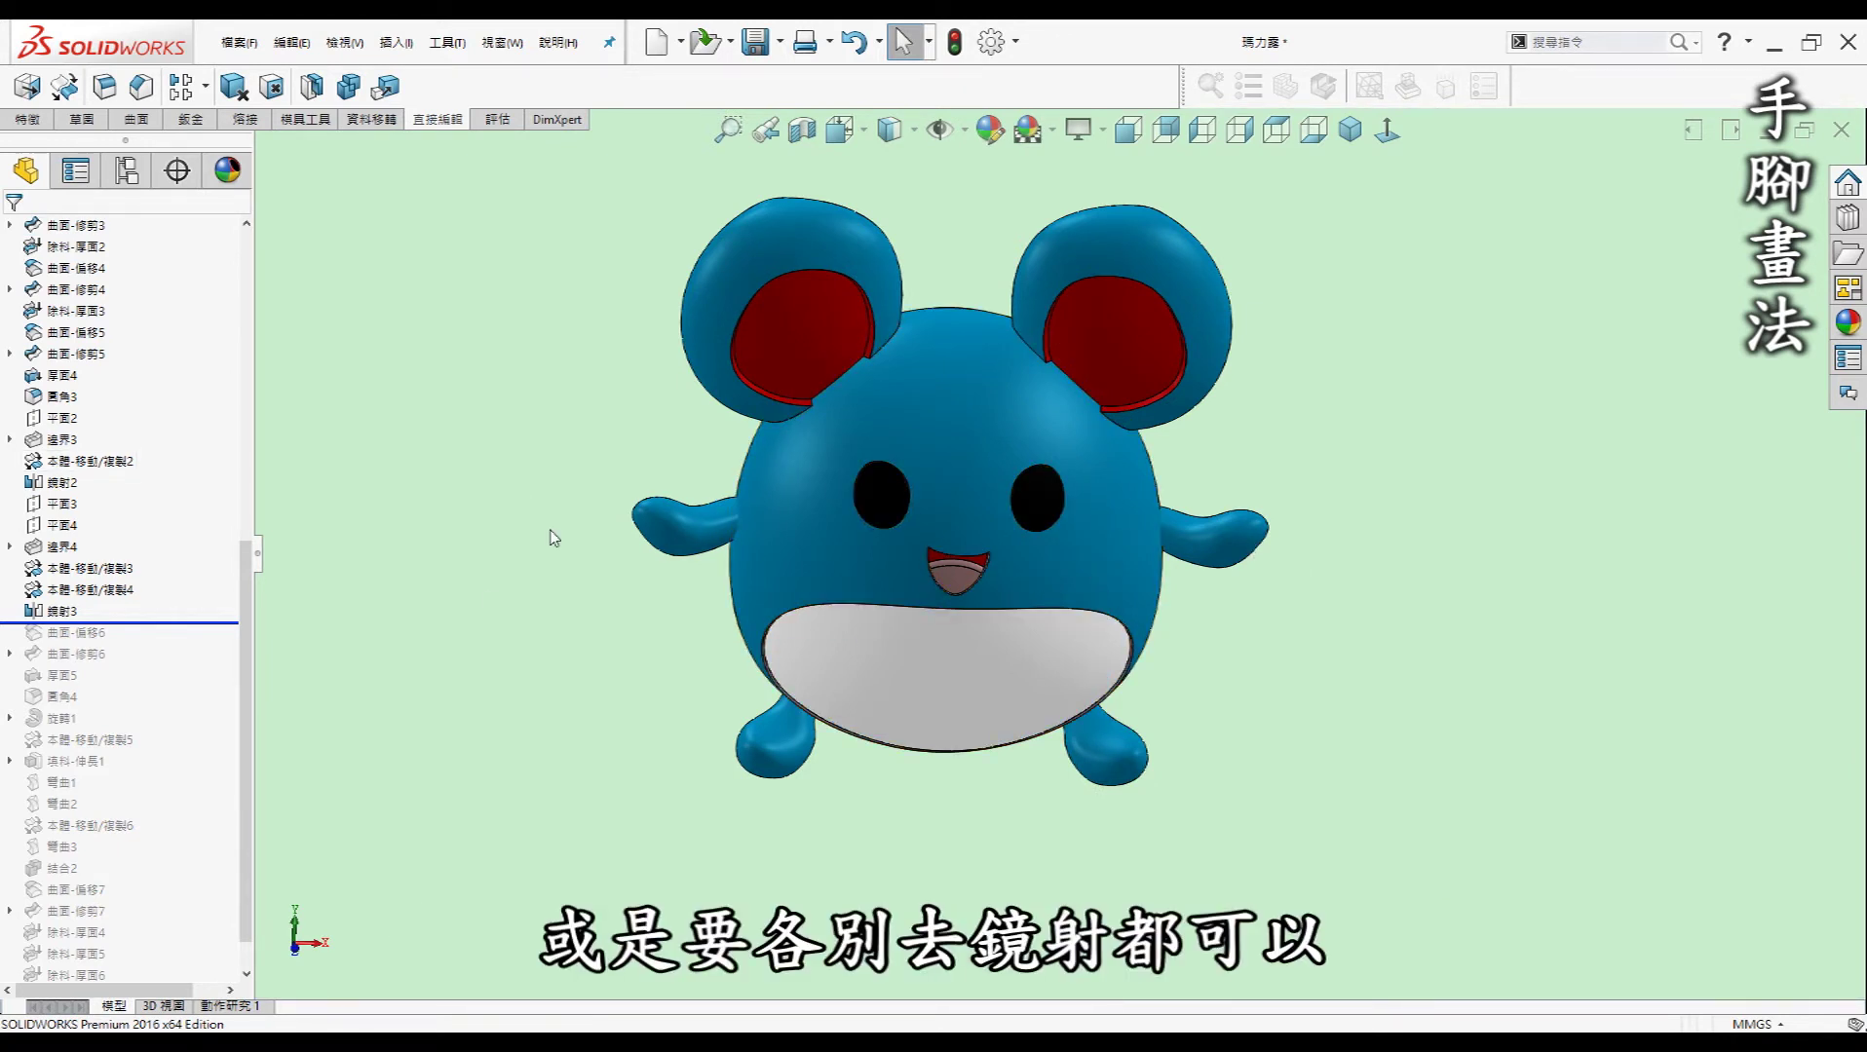
{"action": "scroll", "coordinate": [127, 585], "scroll_direction": "down", "scroll_amount": 2}
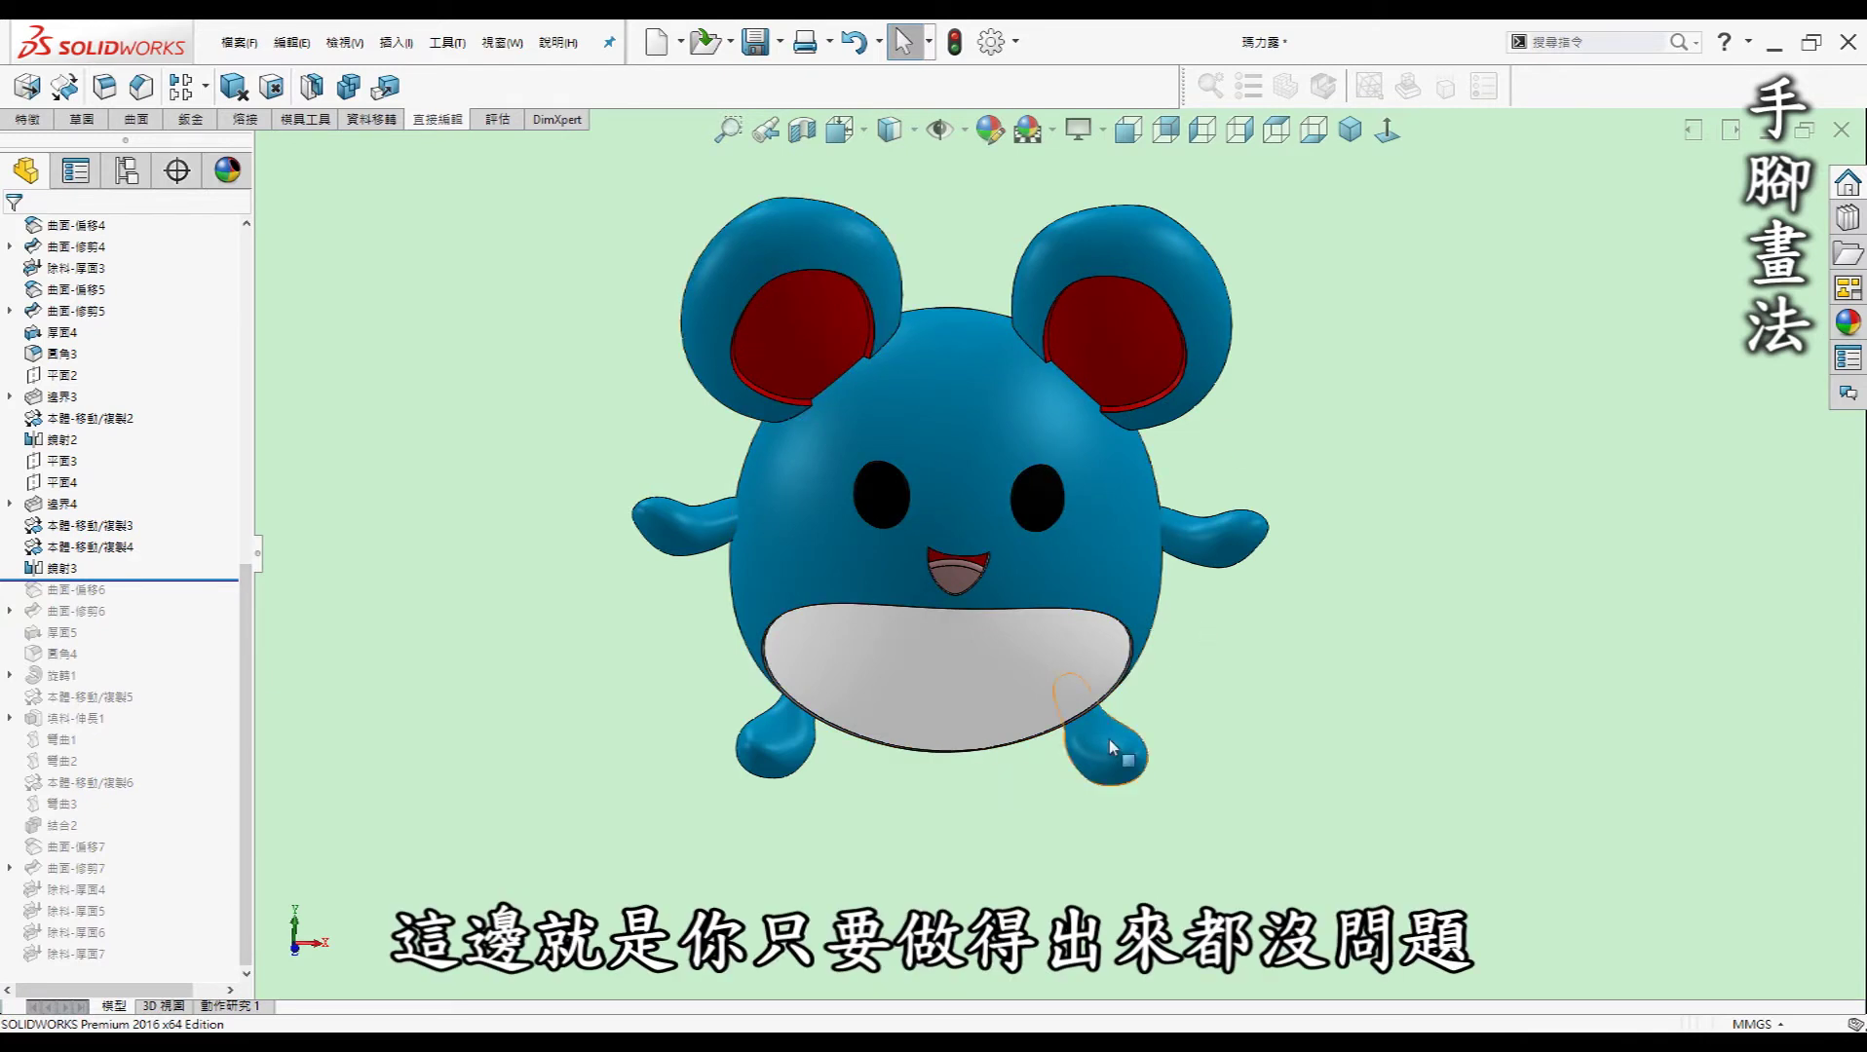
{"action": "middle_click_drag", "start_coordinate": [1430, 533], "coordinate": [1022, 645]}
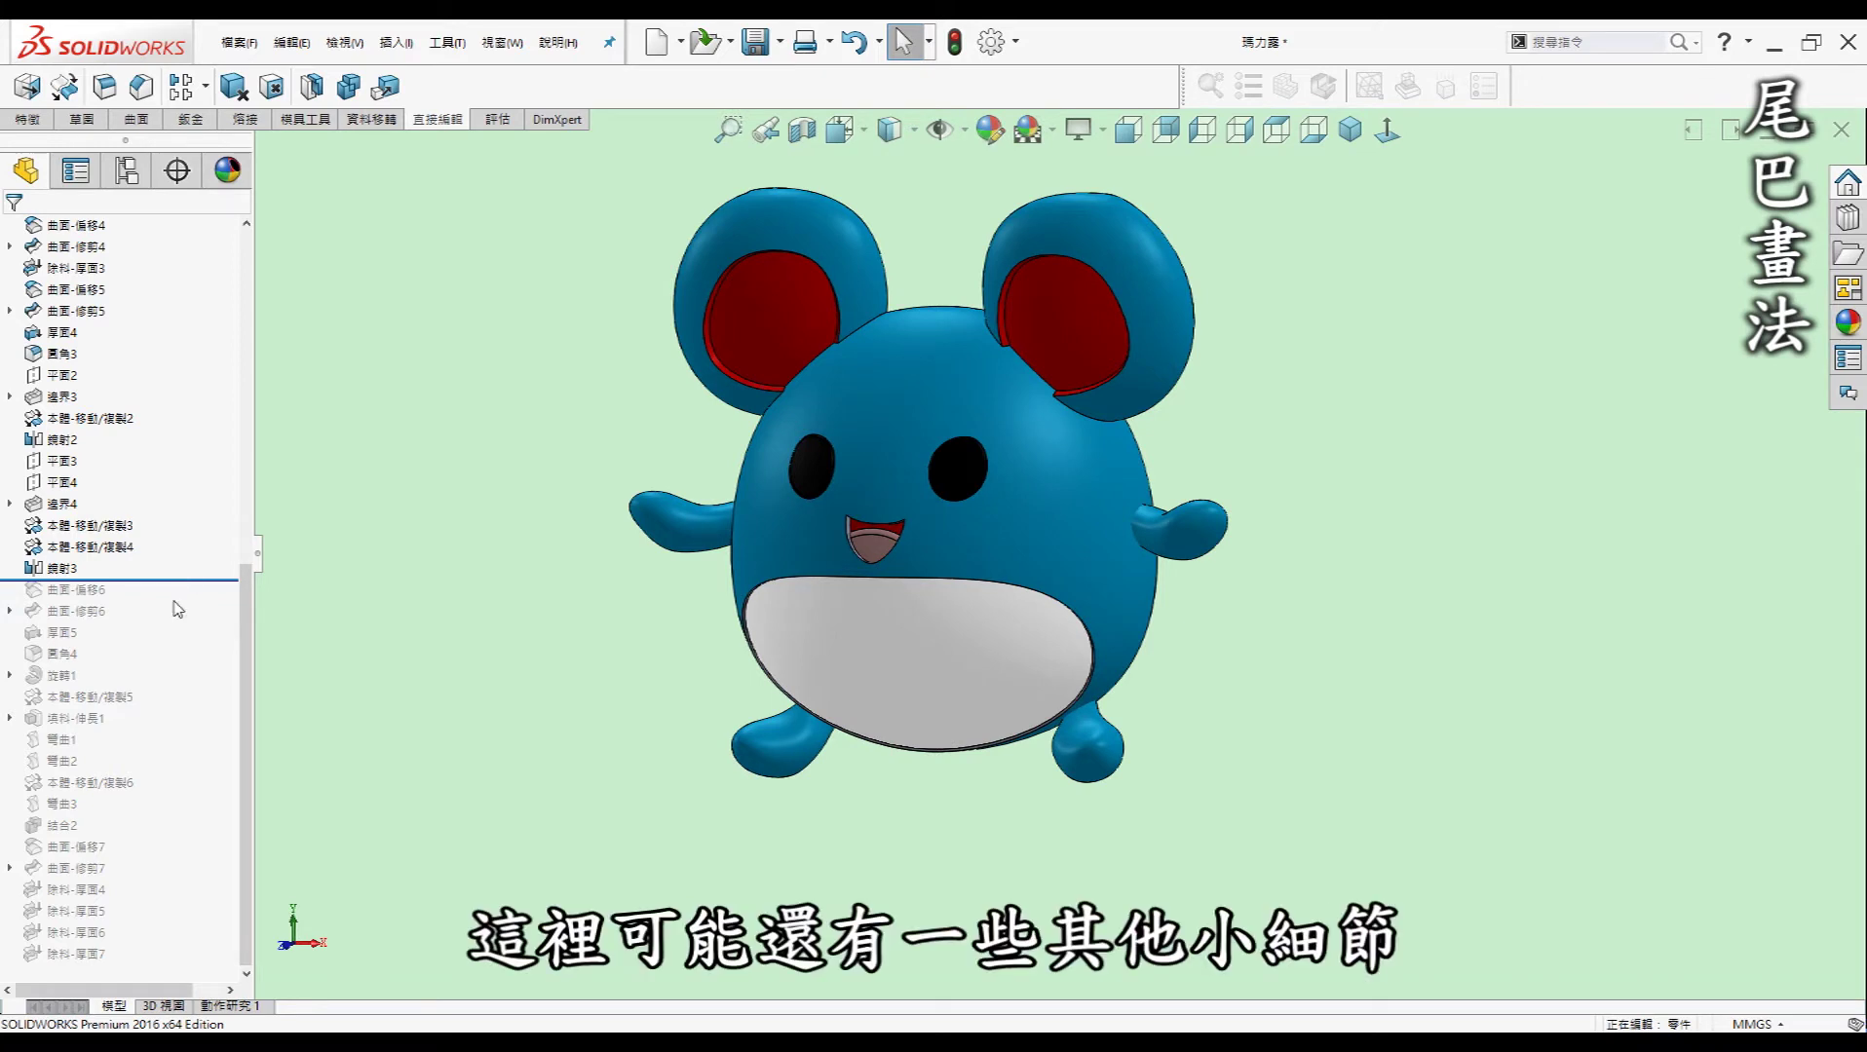
Roll history past 曲面-偏移6, 曲面-修剪6, 厚面5 and 圓角4 to build the rounded nose.
{"action": "left_click_drag", "start_coordinate": [178, 609], "coordinate": [178, 633]}
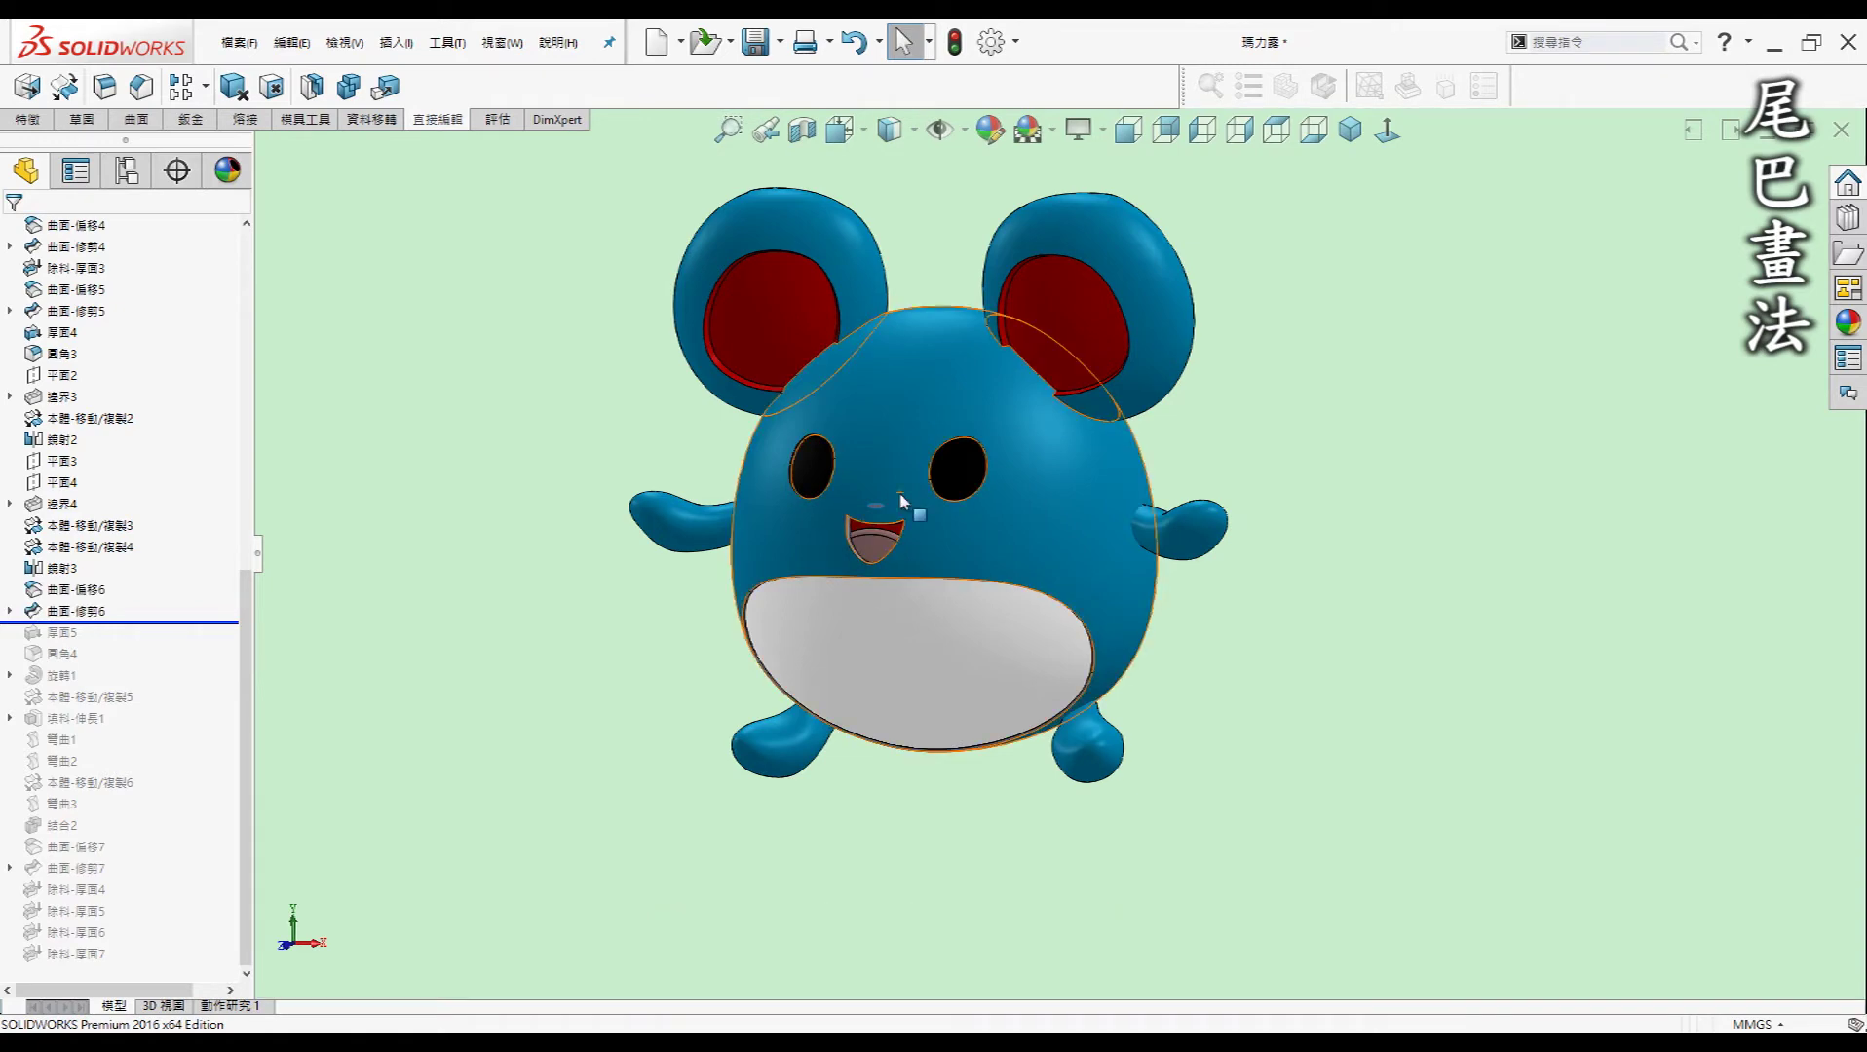
{"action": "scroll", "coordinate": [897, 527], "scroll_direction": "down", "scroll_amount": 2}
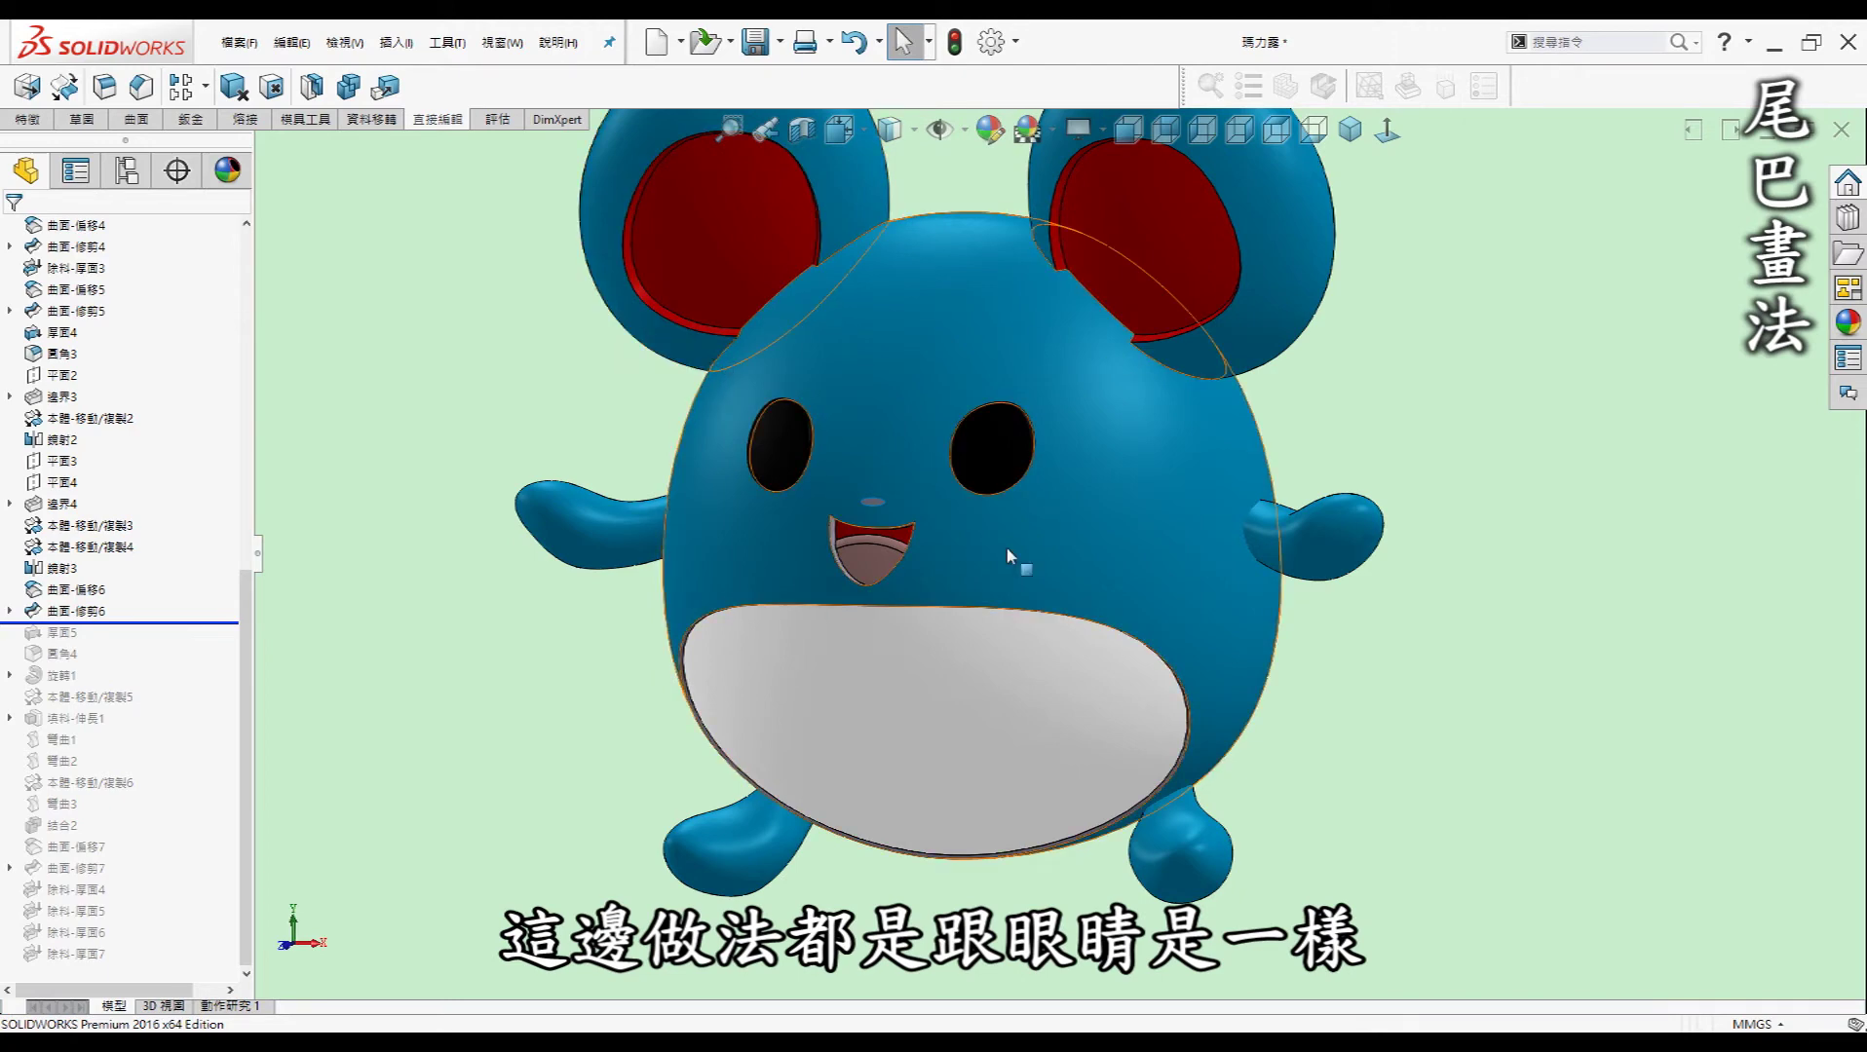
{"action": "scroll", "coordinate": [1013, 560], "scroll_direction": "up", "scroll_amount": 3}
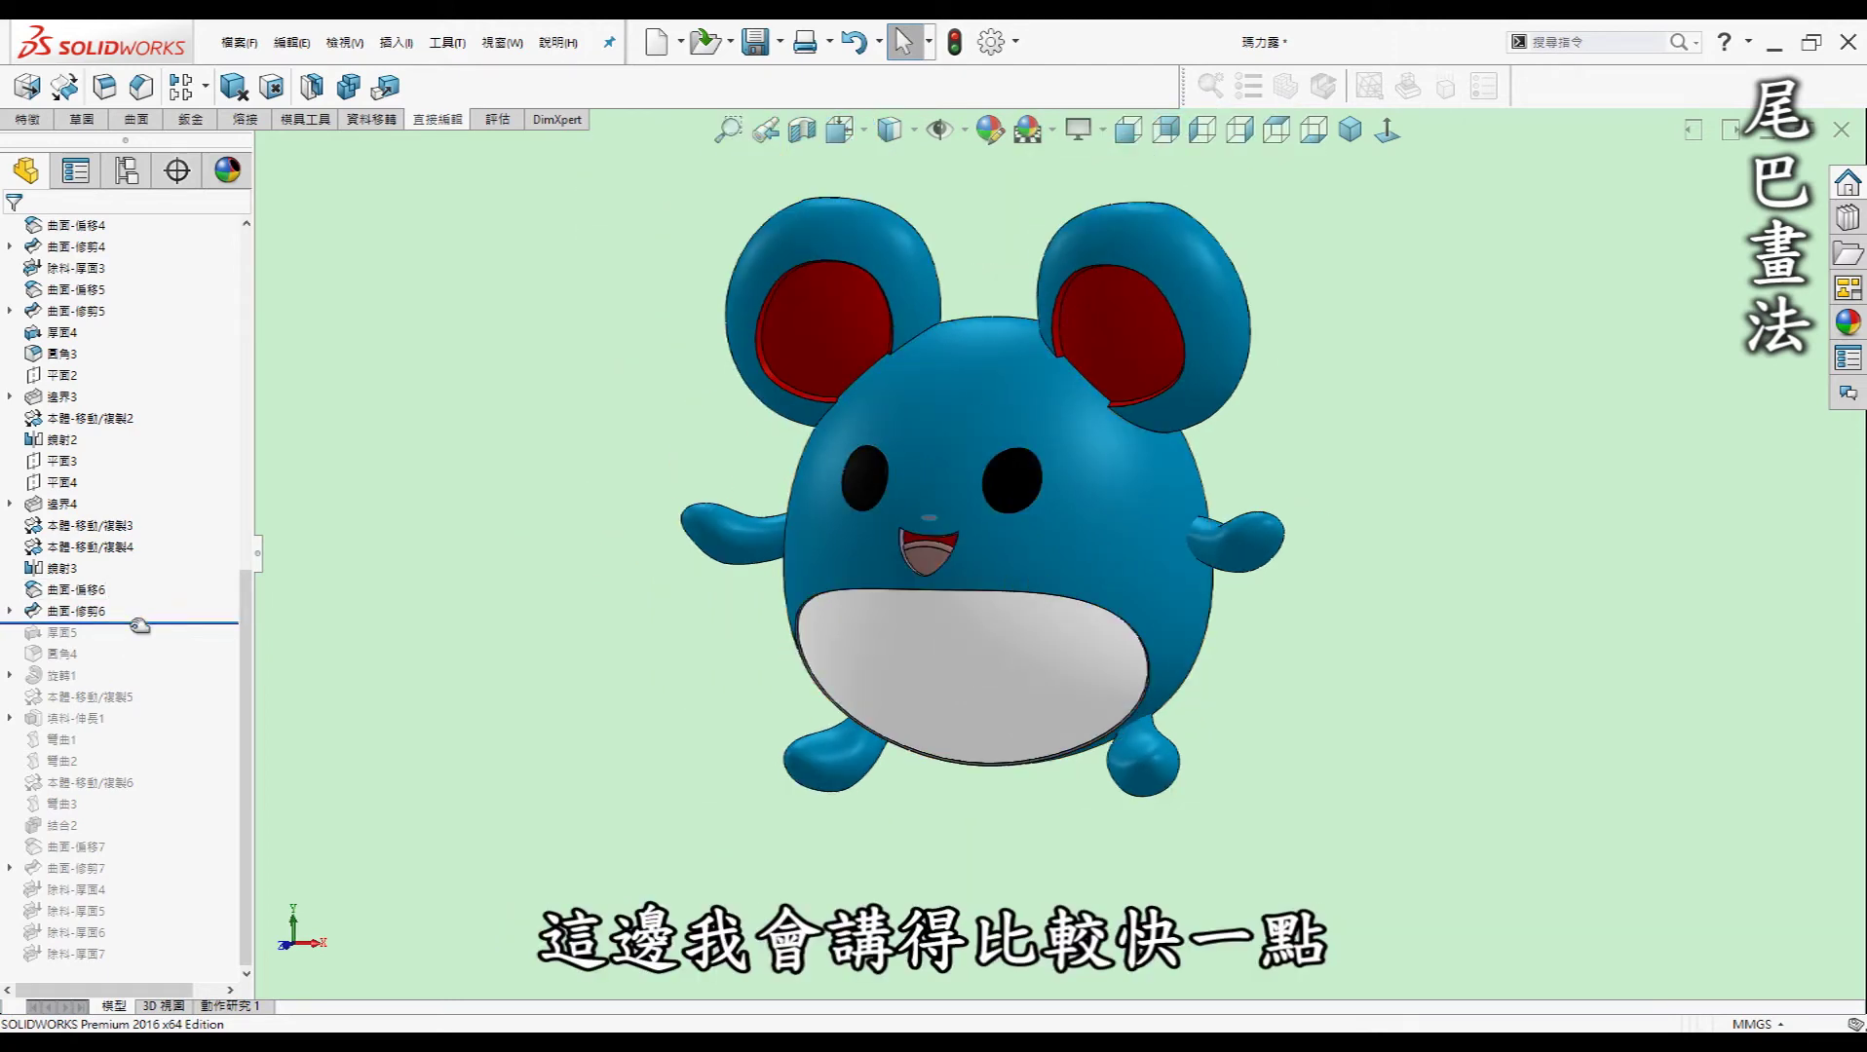
{"action": "left_click_drag", "start_coordinate": [139, 626], "coordinate": [139, 643]}
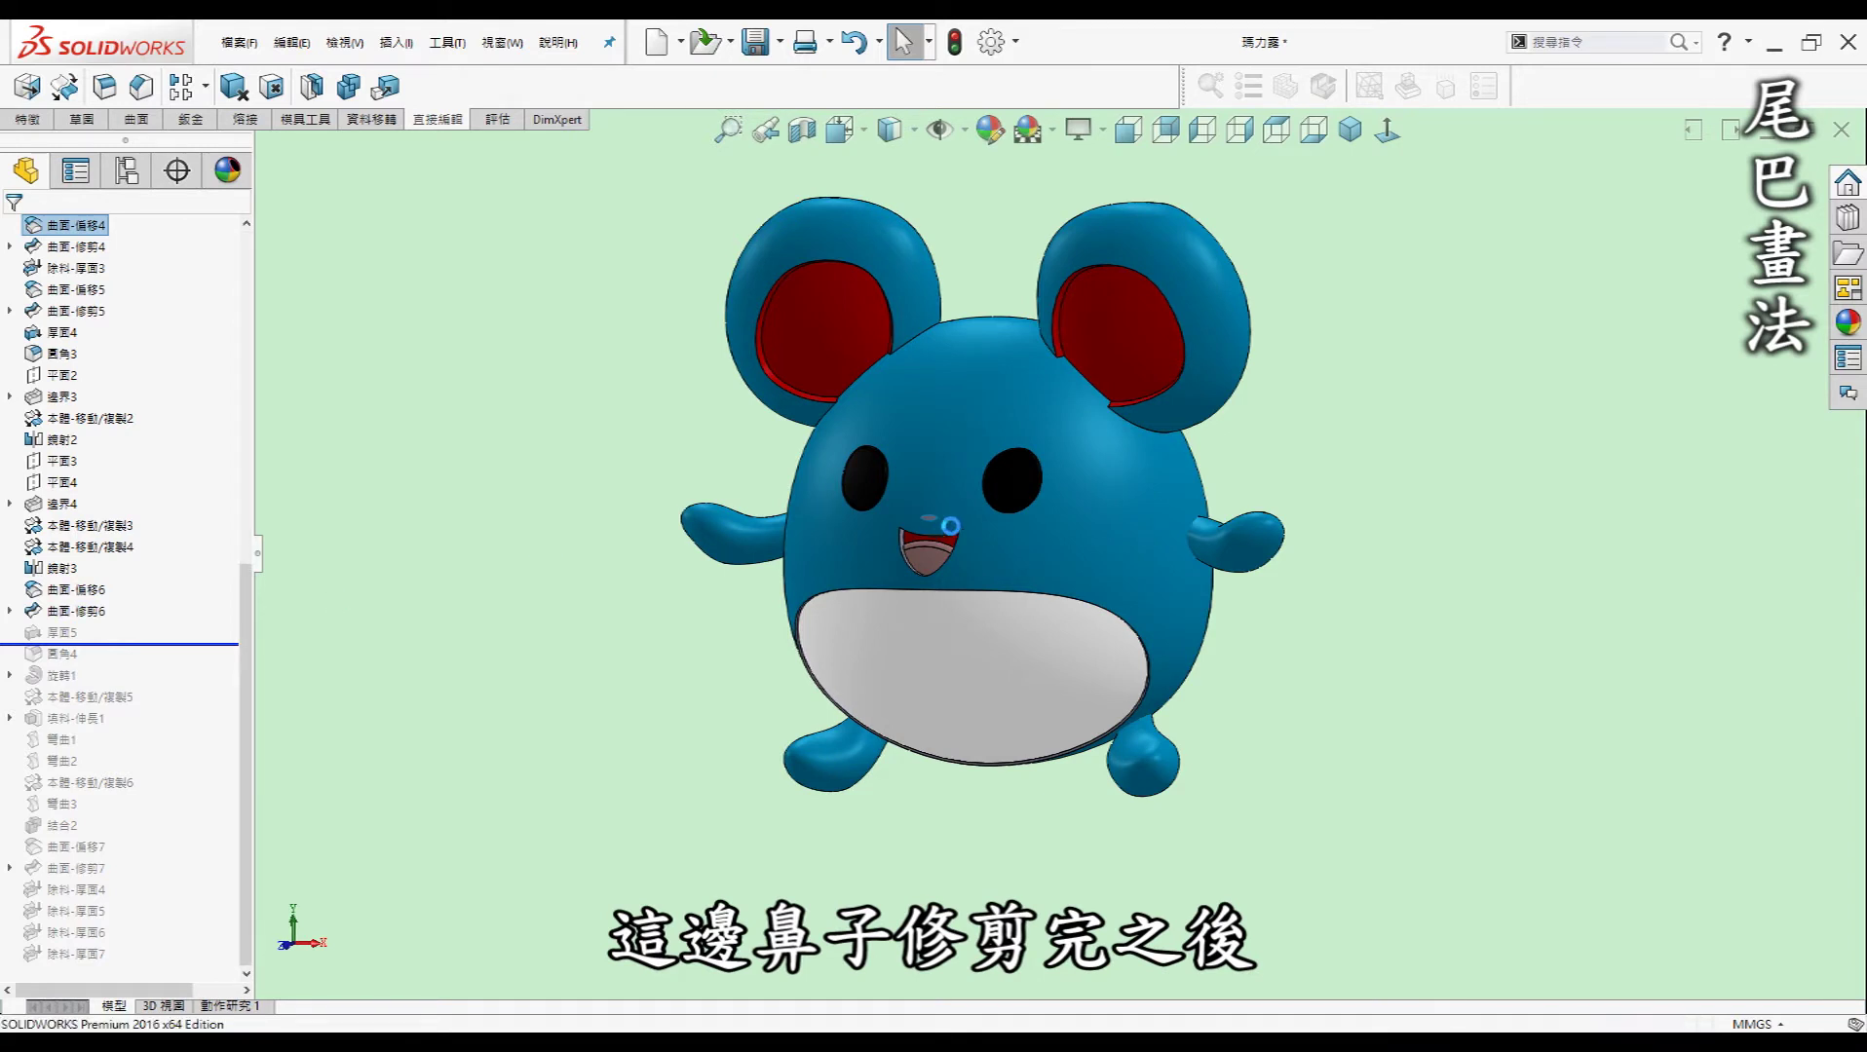
{"action": "scroll", "coordinate": [909, 503], "scroll_direction": "down", "scroll_amount": 2}
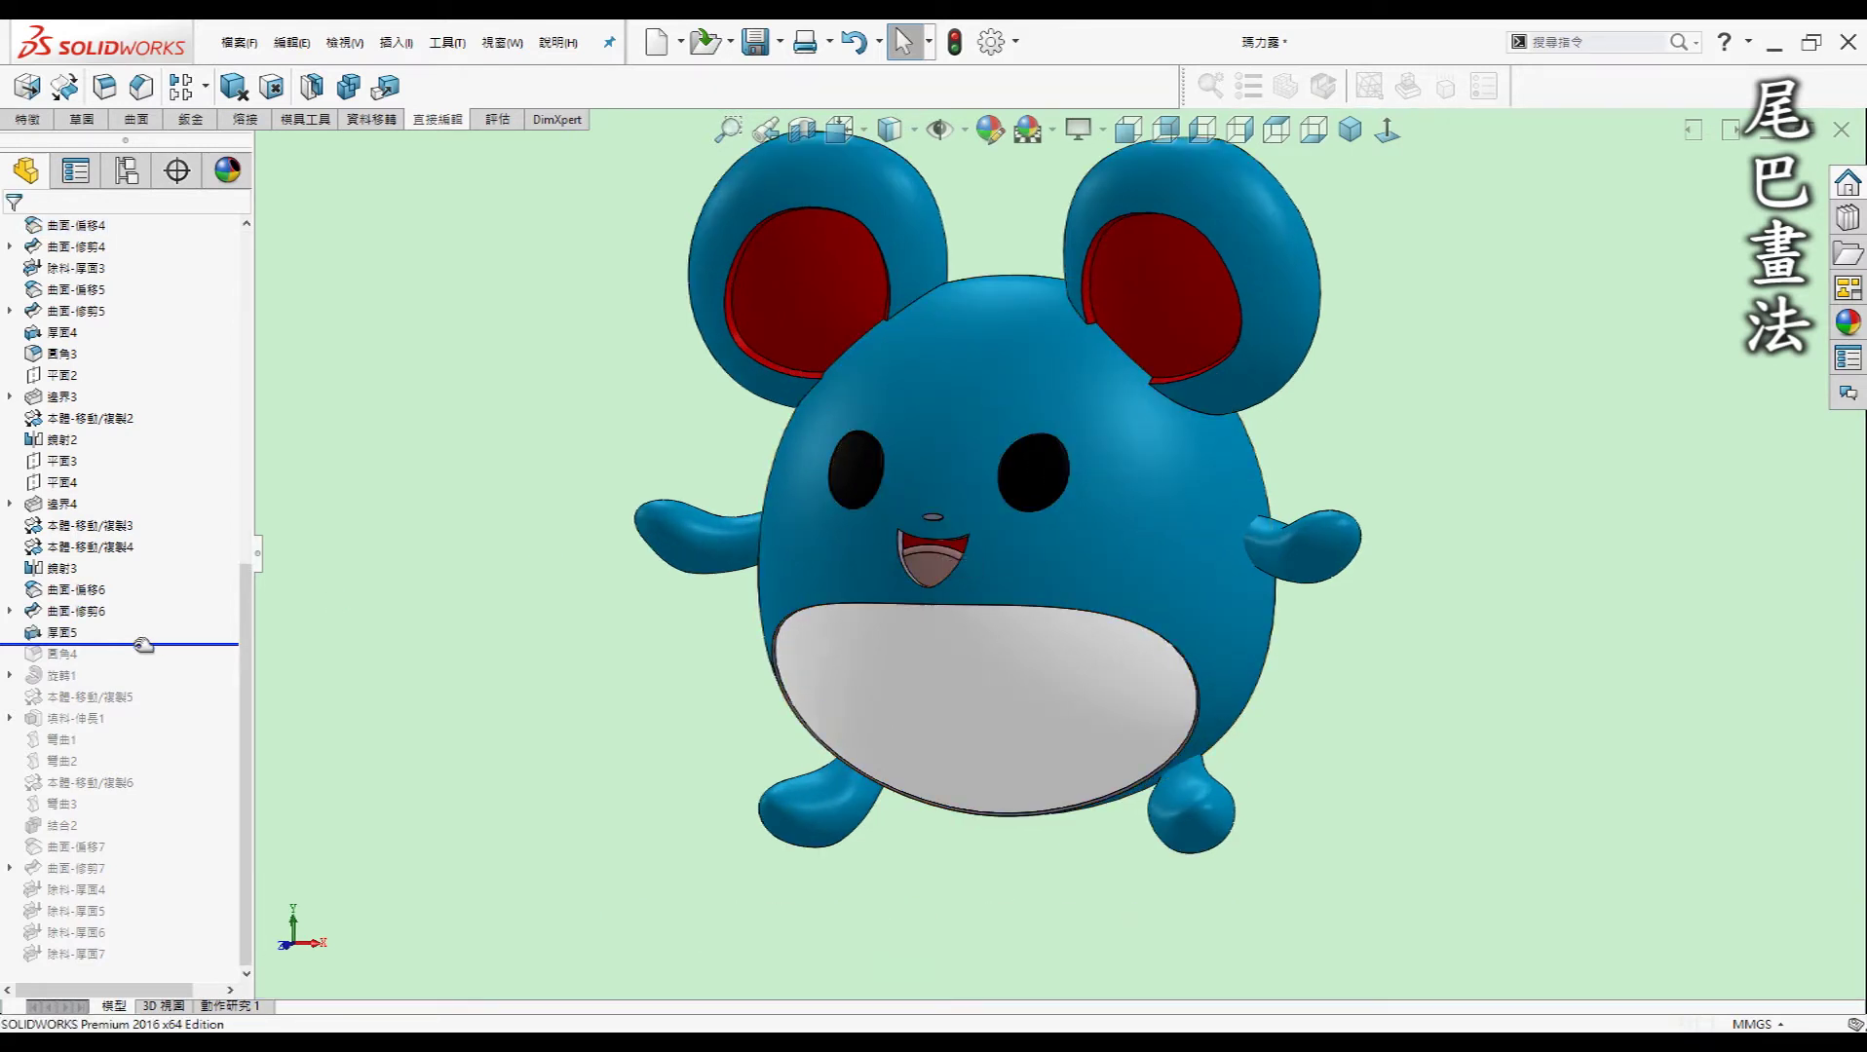
{"action": "left_click_drag", "start_coordinate": [137, 644], "coordinate": [131, 666]}
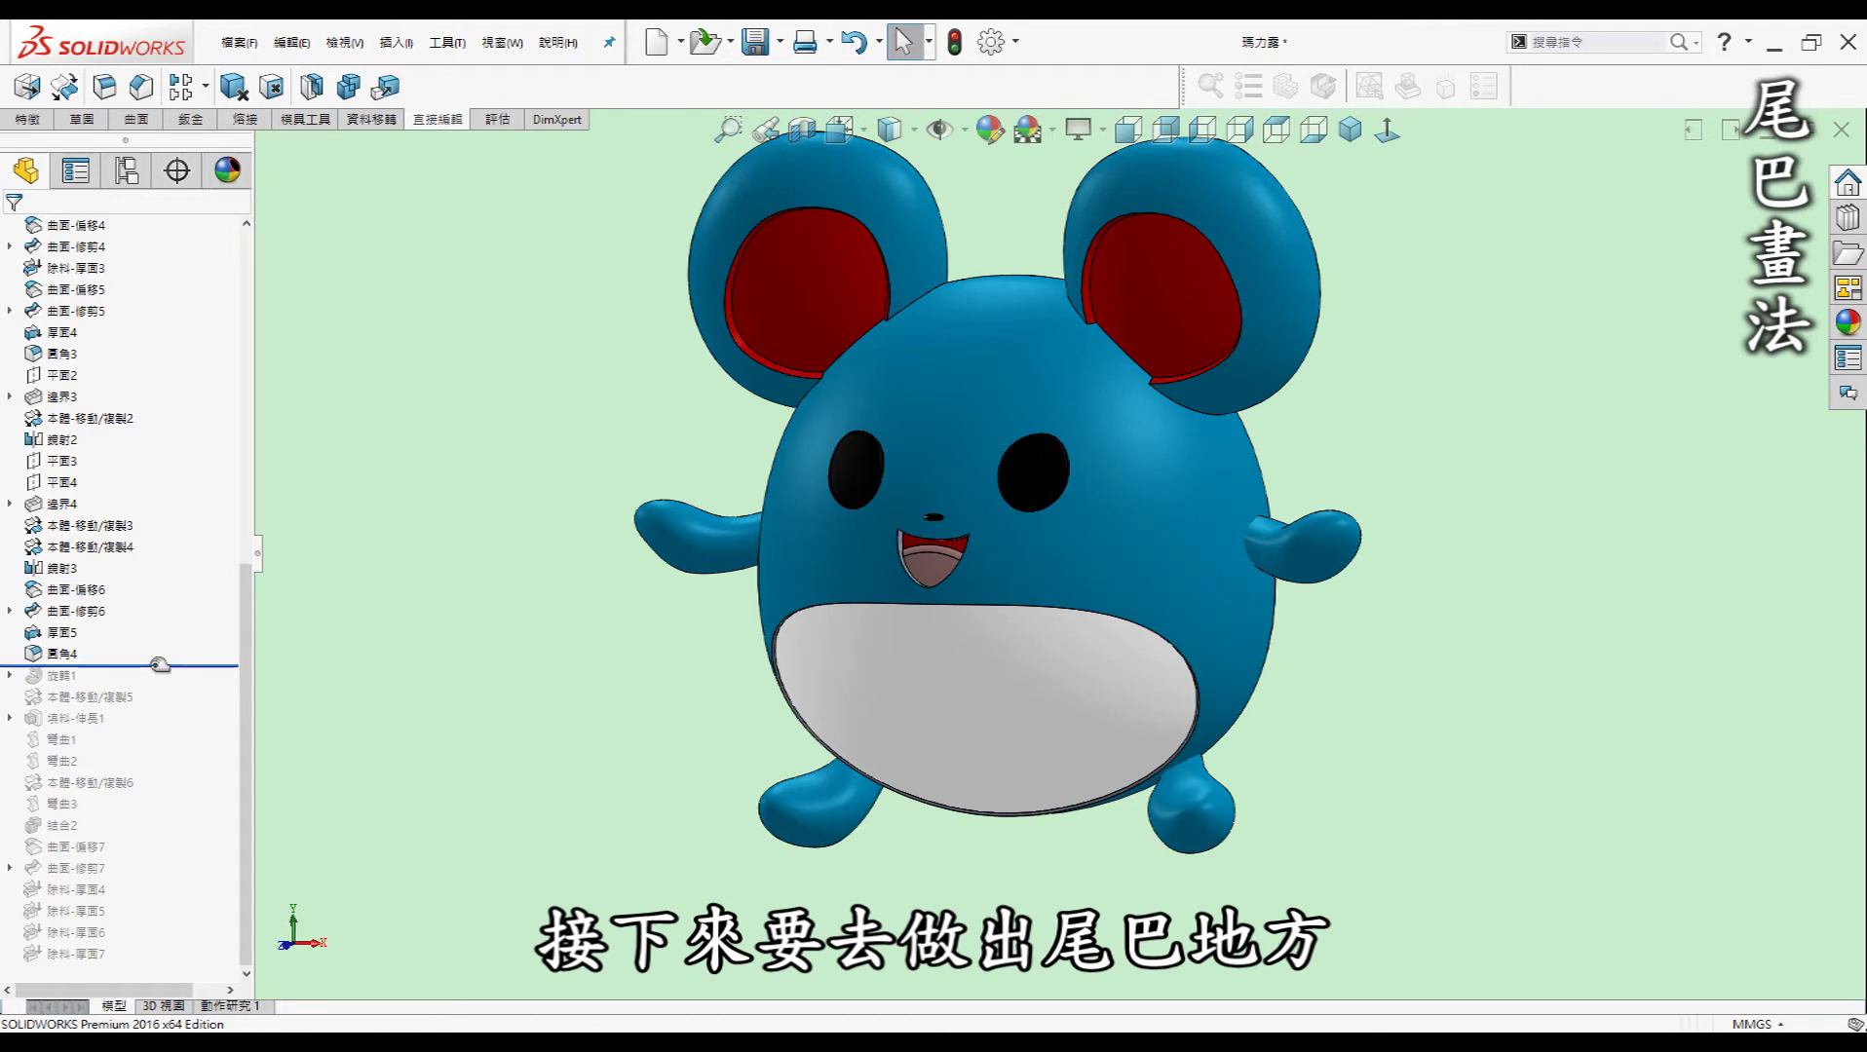
{"action": "left_click_drag", "start_coordinate": [158, 665], "coordinate": [151, 685]}
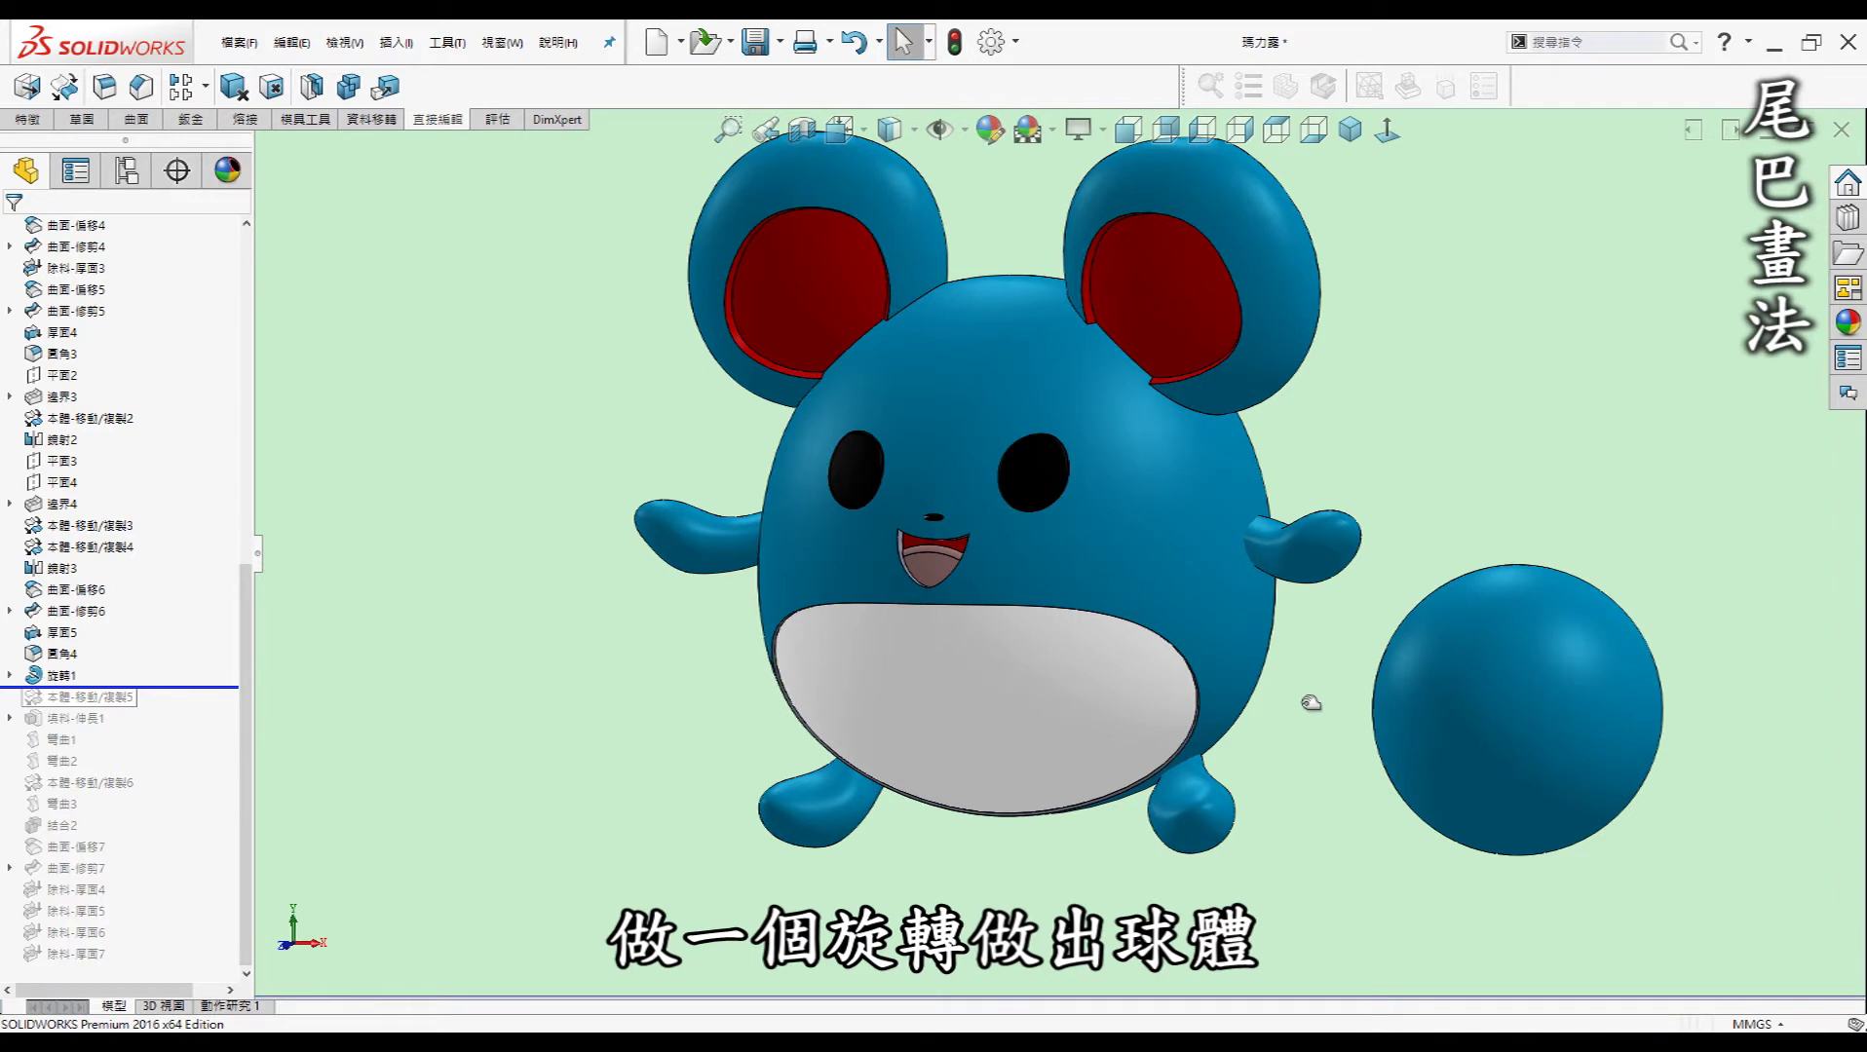
Roll history past 旋轉1, 本體-移動/複製5 and 填料-伸長1, placing the ball behind the body.
{"action": "scroll", "coordinate": [1480, 560], "scroll_direction": "up", "scroll_amount": 3}
{"action": "mouse_move", "coordinate": [1334, 500]}
{"action": "middle_mouse_down"}
{"action": "mouse_move", "coordinate": [1038, 604]}
{"action": "mouse_move", "coordinate": [1058, 708]}
{"action": "mouse_move", "coordinate": [1124, 726]}
{"action": "middle_mouse_up"}
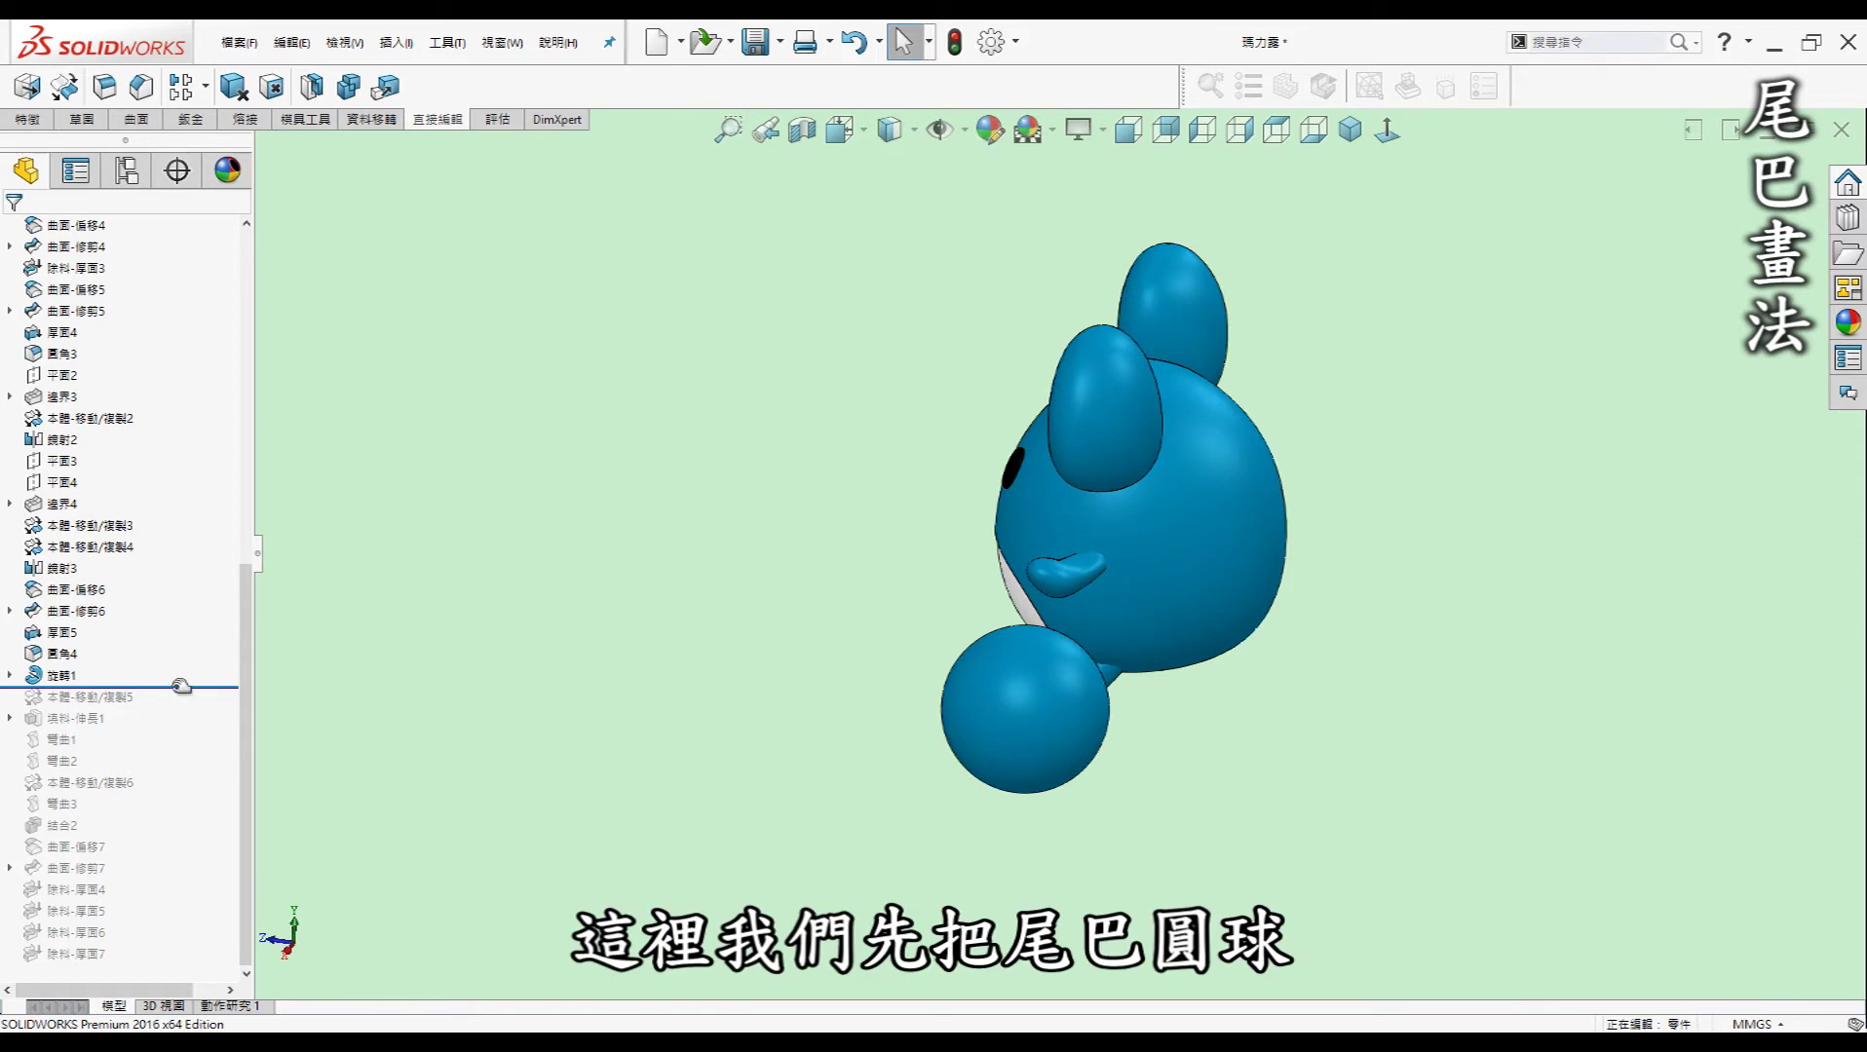
{"action": "left_click_drag", "start_coordinate": [181, 696], "coordinate": [182, 708]}
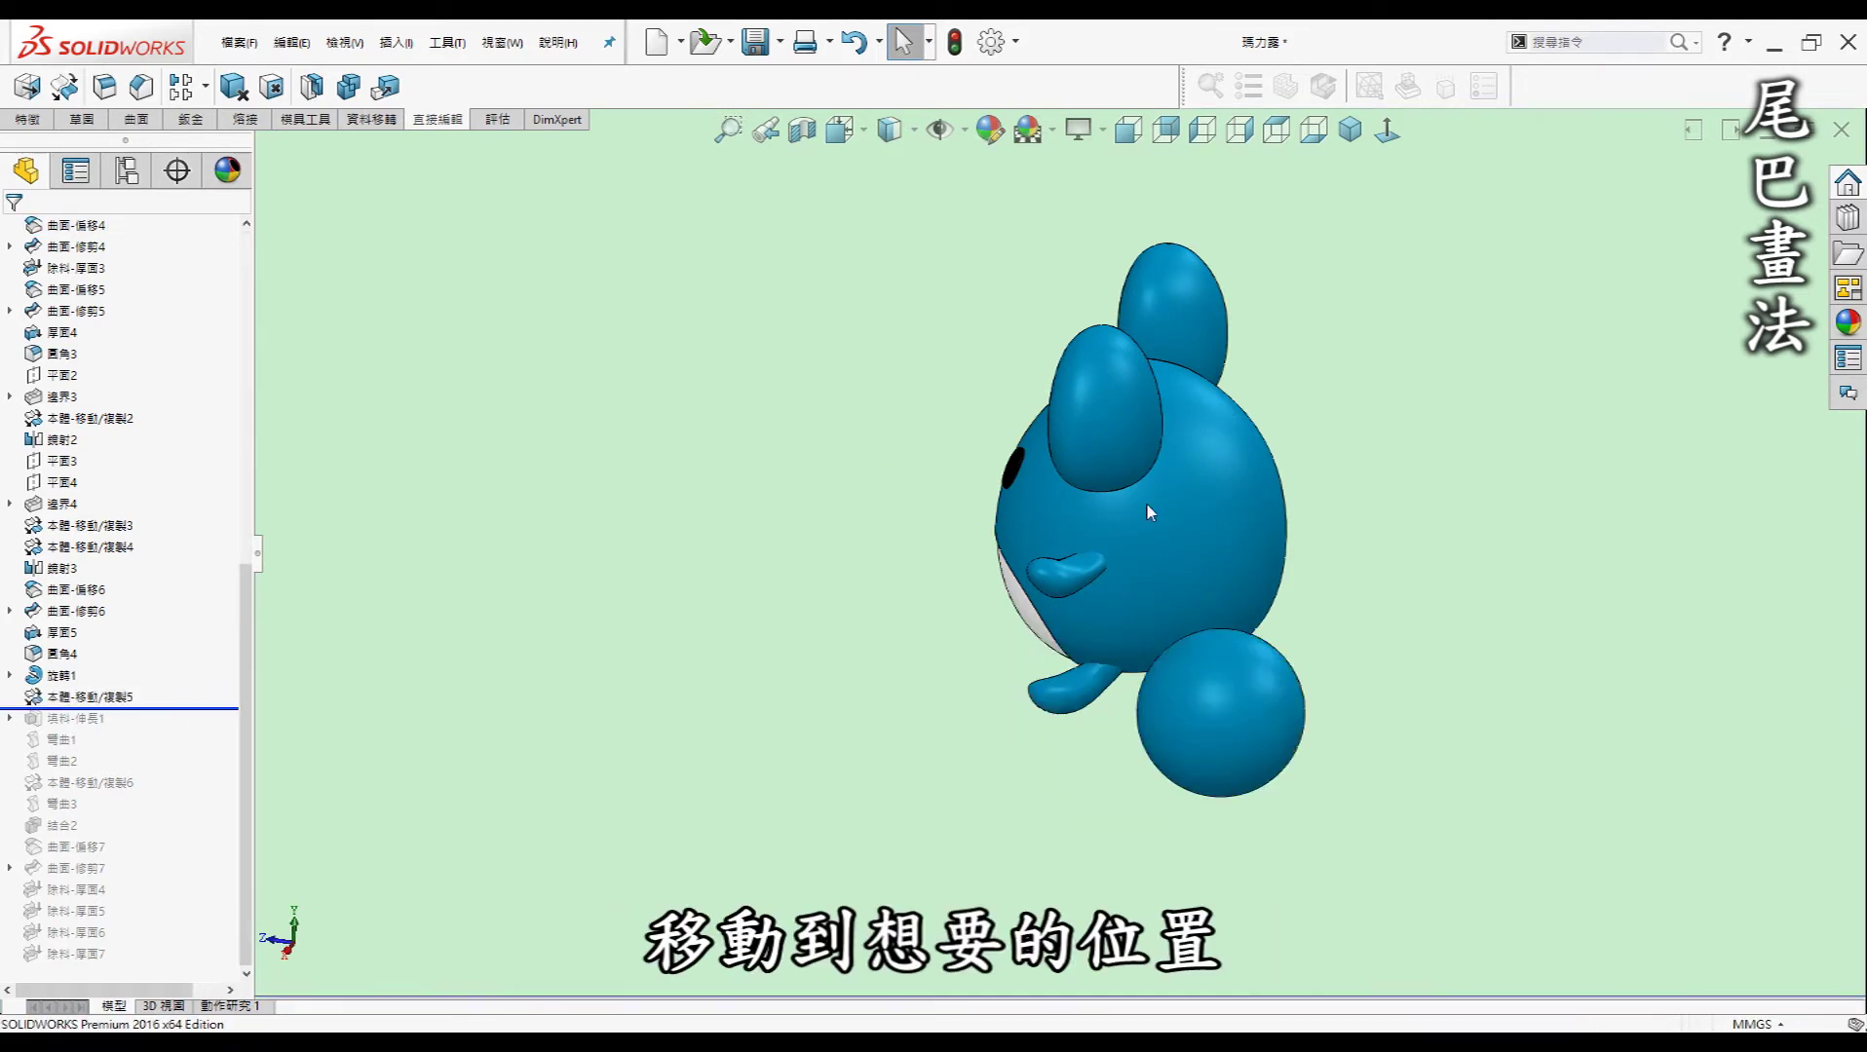
{"action": "mouse_move", "coordinate": [1106, 596]}
{"action": "middle_mouse_down"}
{"action": "mouse_move", "coordinate": [1233, 653]}
{"action": "mouse_move", "coordinate": [1091, 770]}
{"action": "middle_mouse_up"}
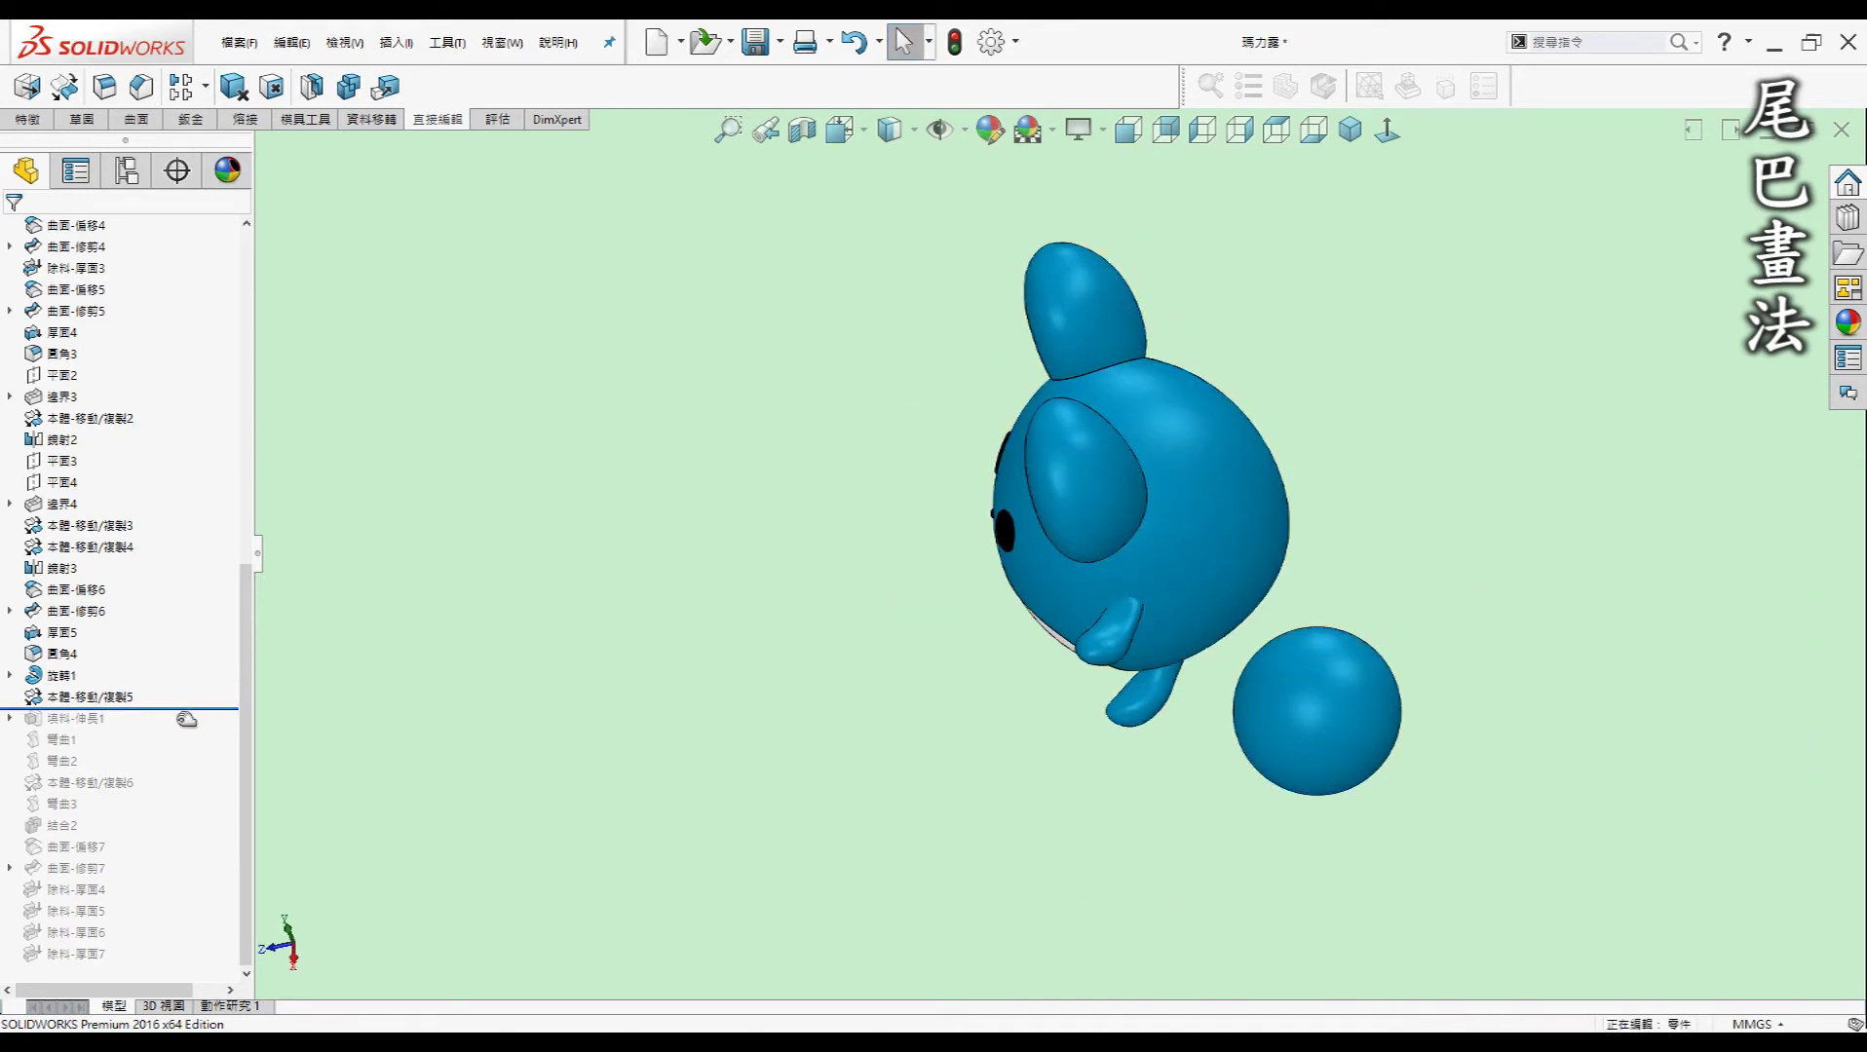
{"action": "left_click_drag", "start_coordinate": [185, 719], "coordinate": [180, 733]}
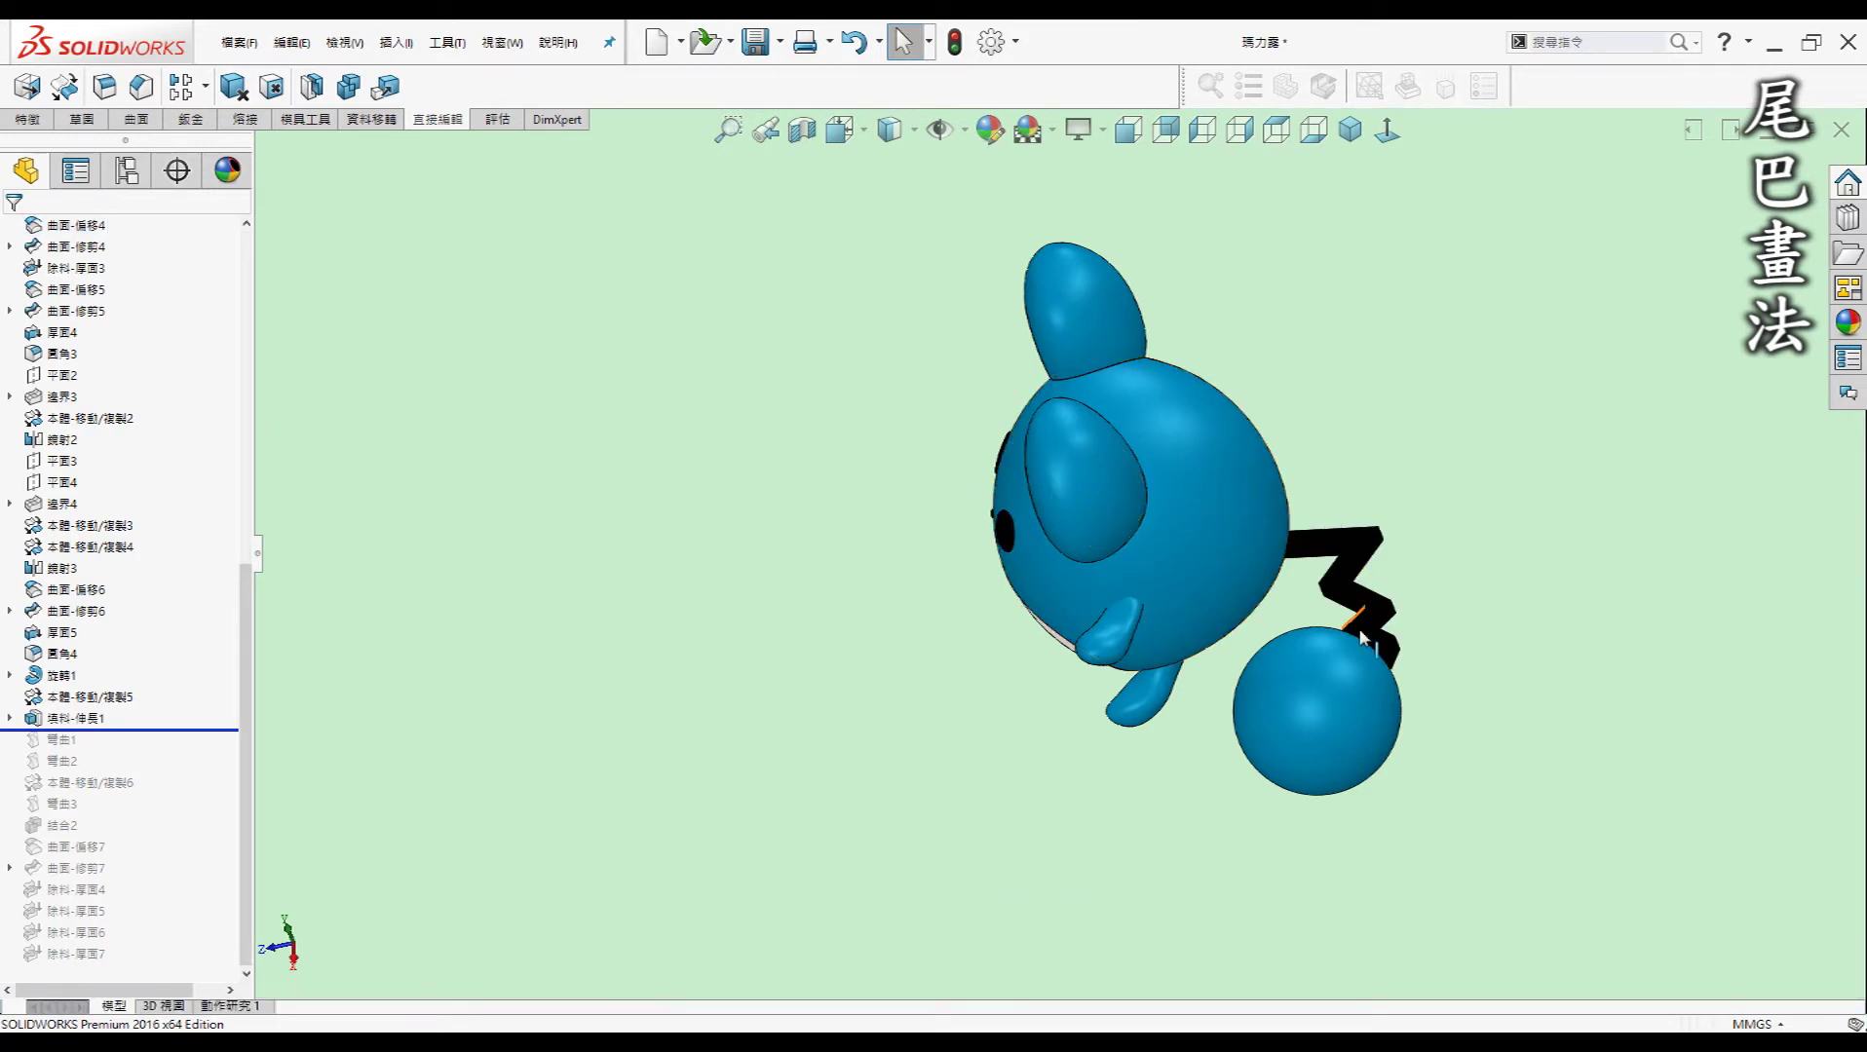
Inspect the zigzag tail sketch from another angle, then return to isometric view.
{"action": "middle_click_drag", "start_coordinate": [1191, 517], "coordinate": [1490, 458]}
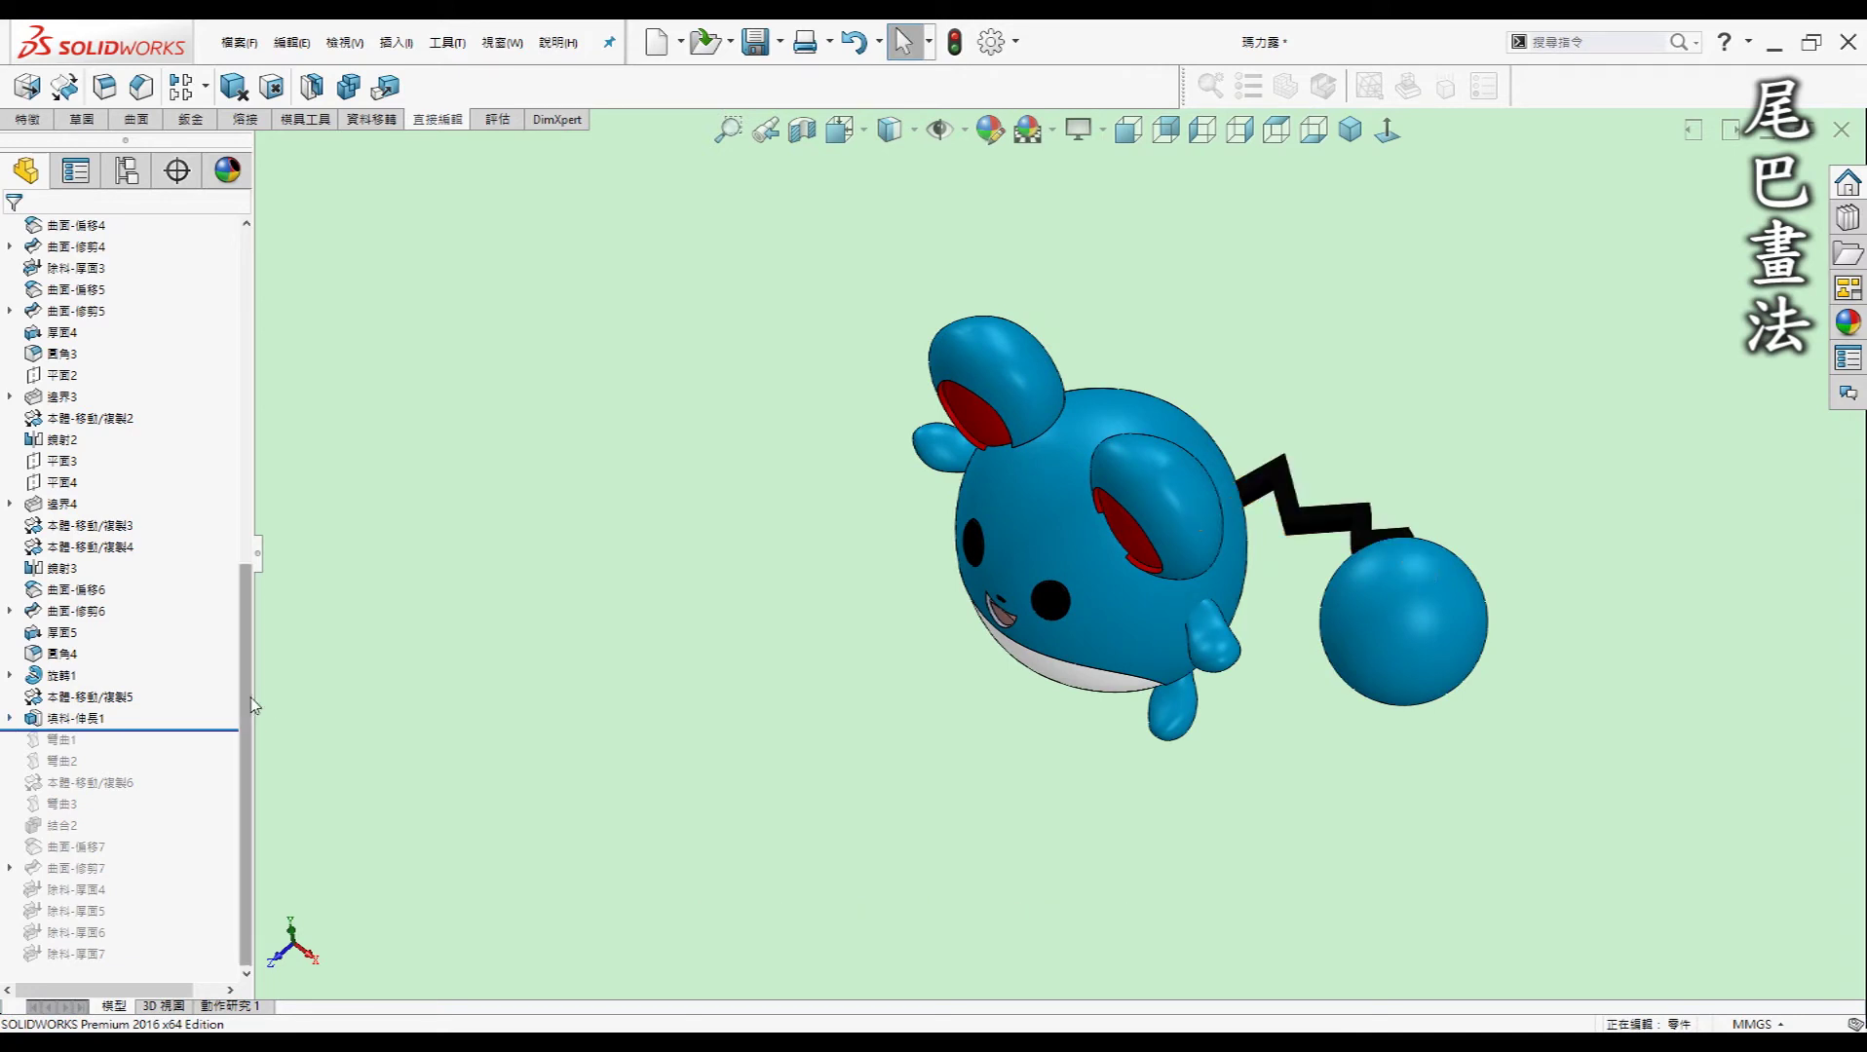
{"action": "scroll", "coordinate": [234, 536], "scroll_direction": "up", "scroll_amount": 10}
{"action": "scroll", "coordinate": [230, 297], "scroll_direction": "down", "scroll_amount": 10}
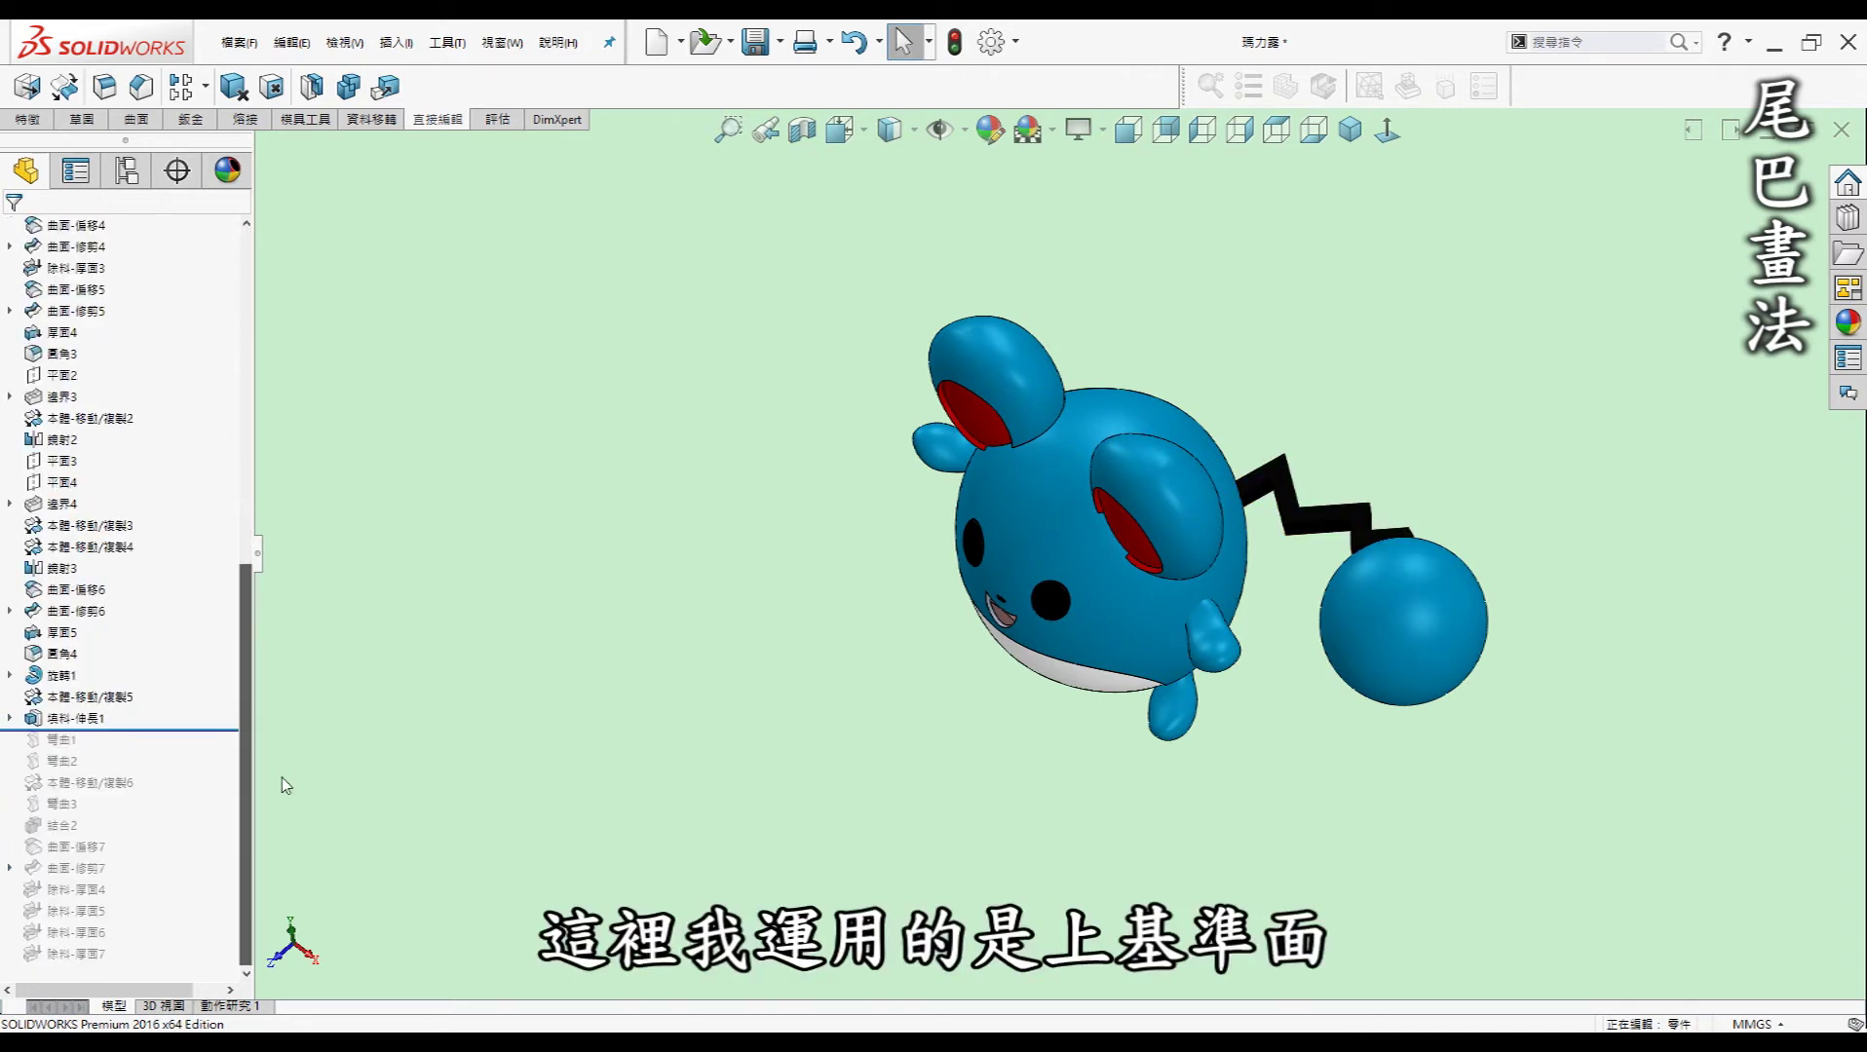
{"action": "left_click", "coordinate": [11, 718]}
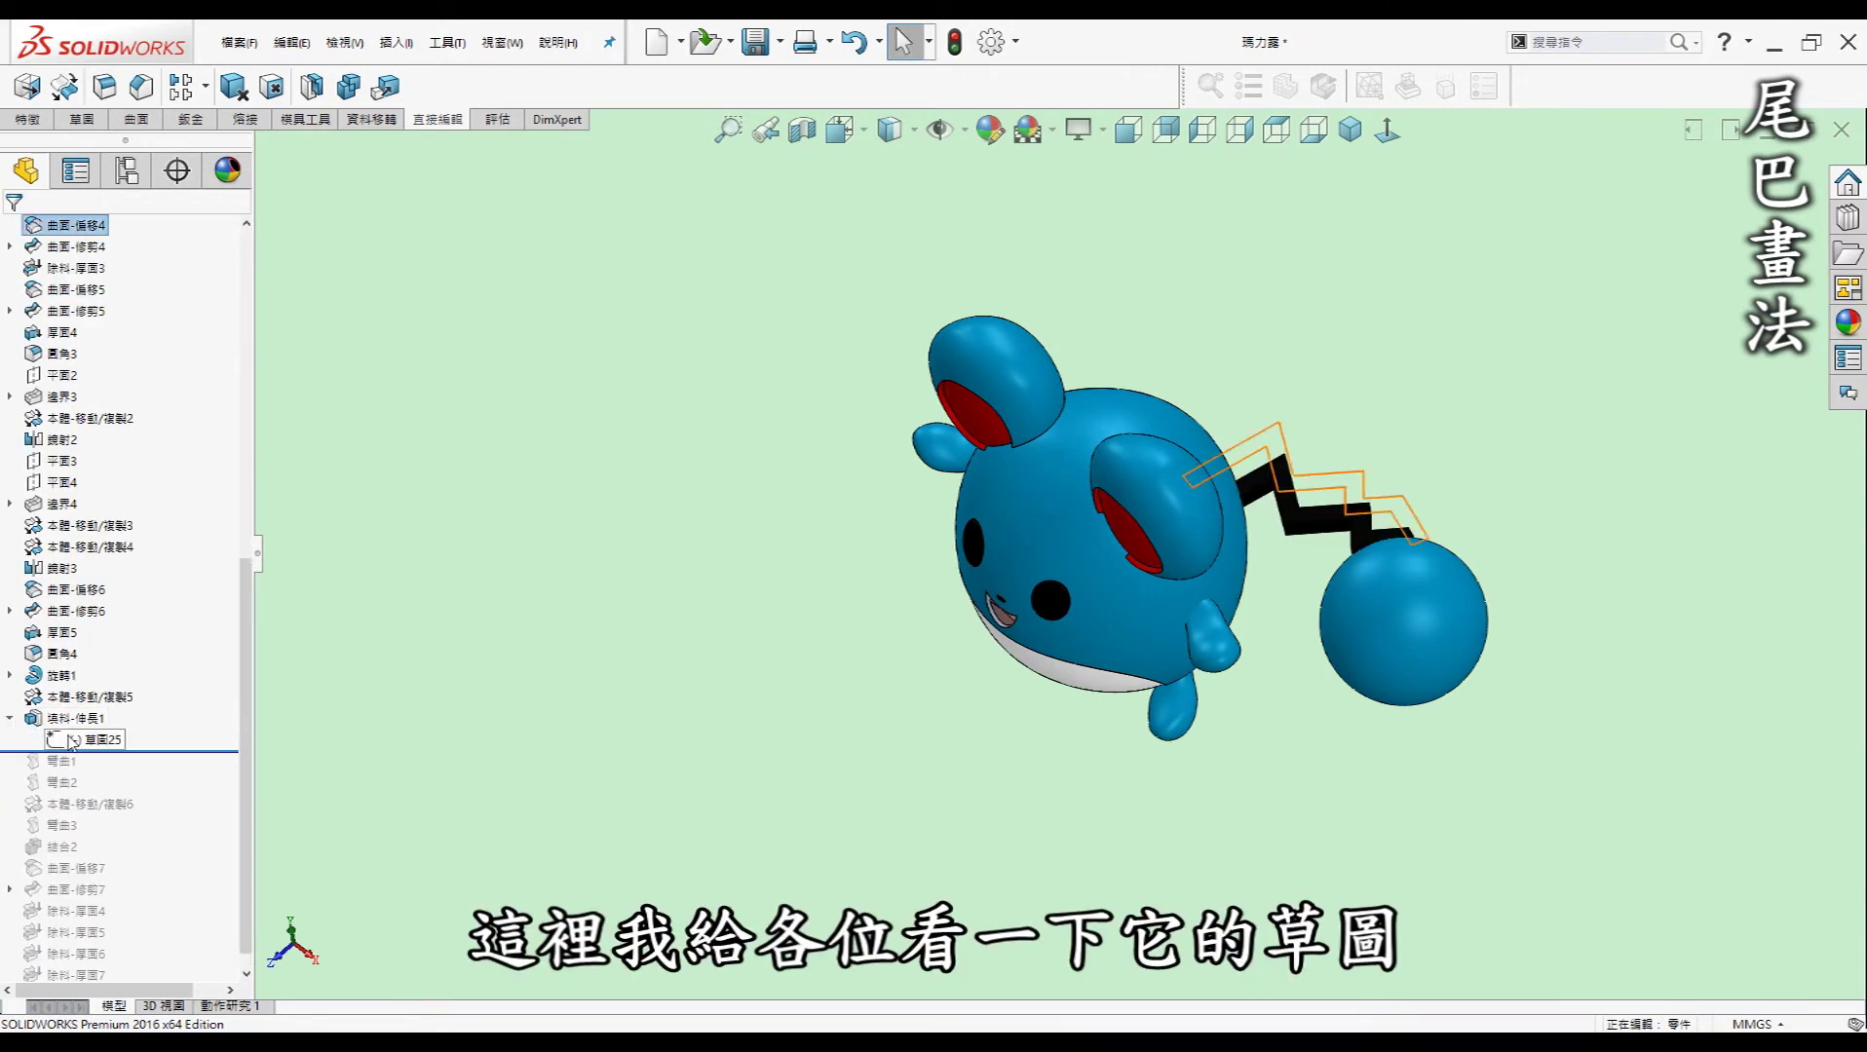
{"action": "left_click", "coordinate": [1306, 250]}
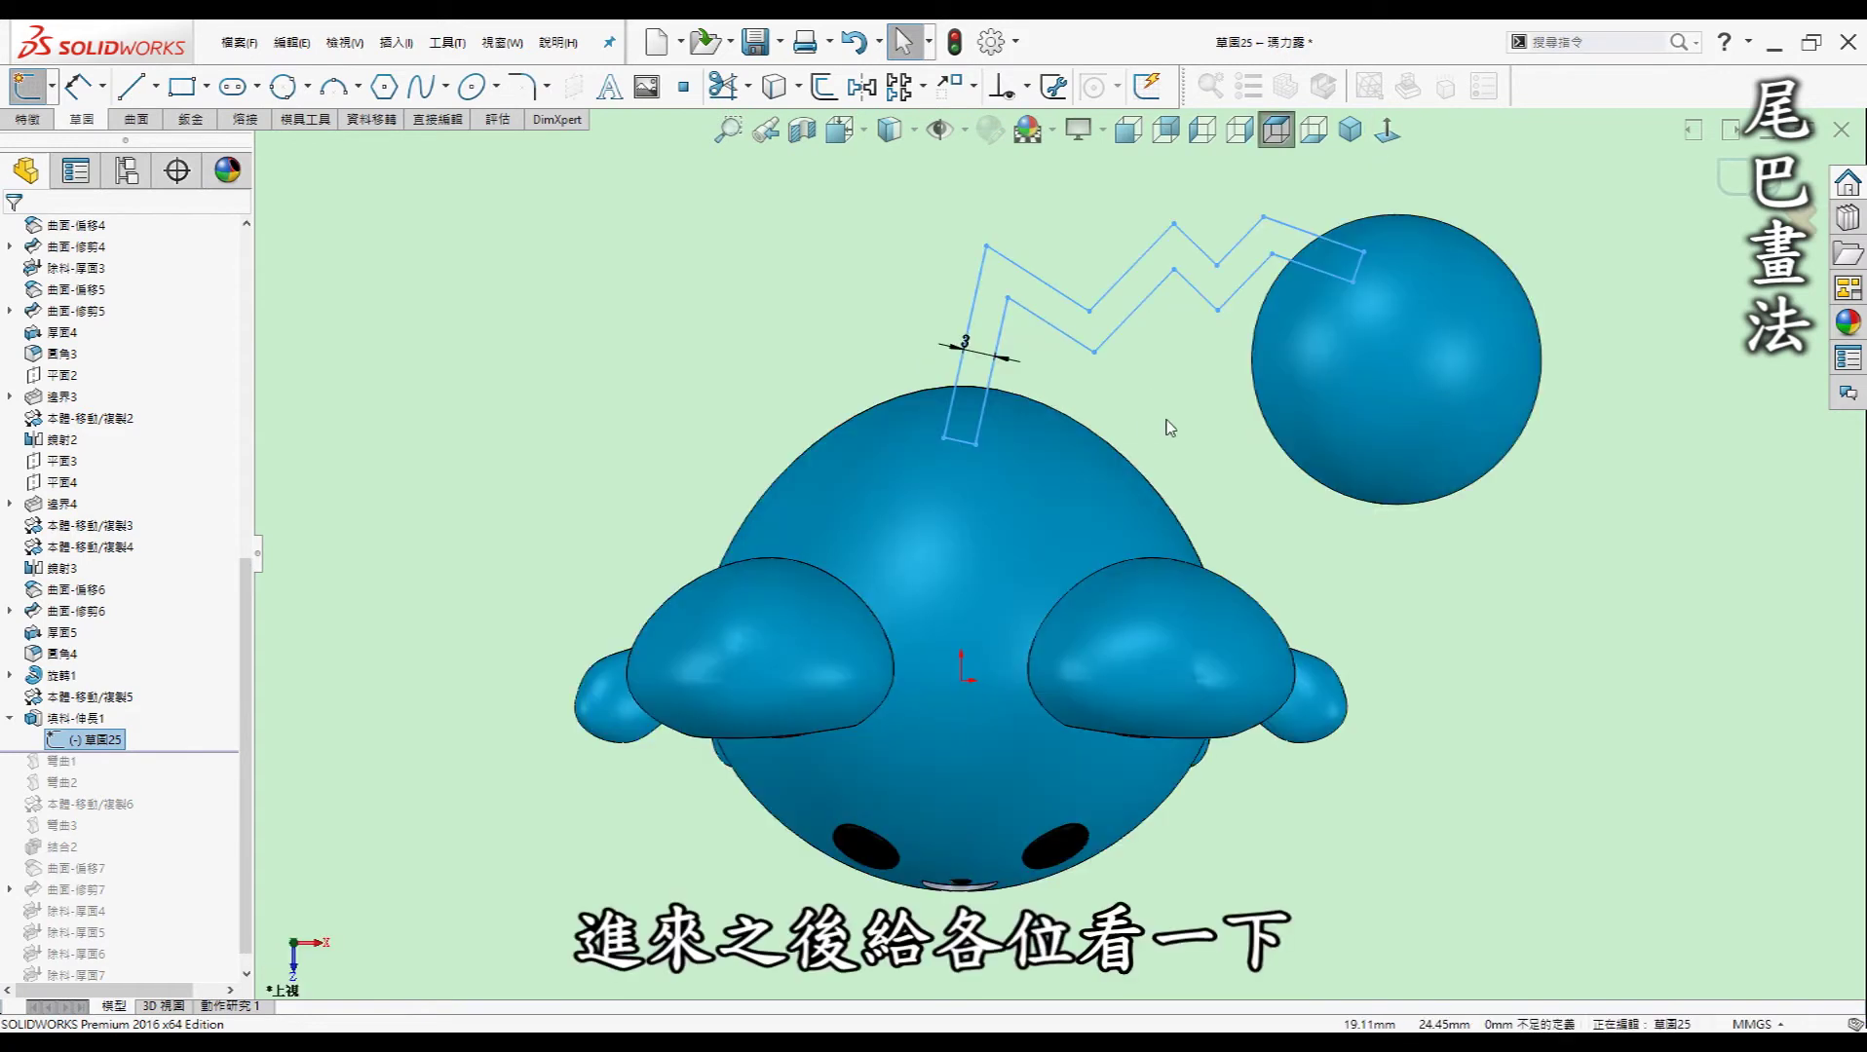
{"action": "scroll", "coordinate": [1184, 404], "scroll_direction": "up", "scroll_amount": 2}
{"action": "scroll", "coordinate": [1194, 392], "scroll_direction": "down", "scroll_amount": 4}
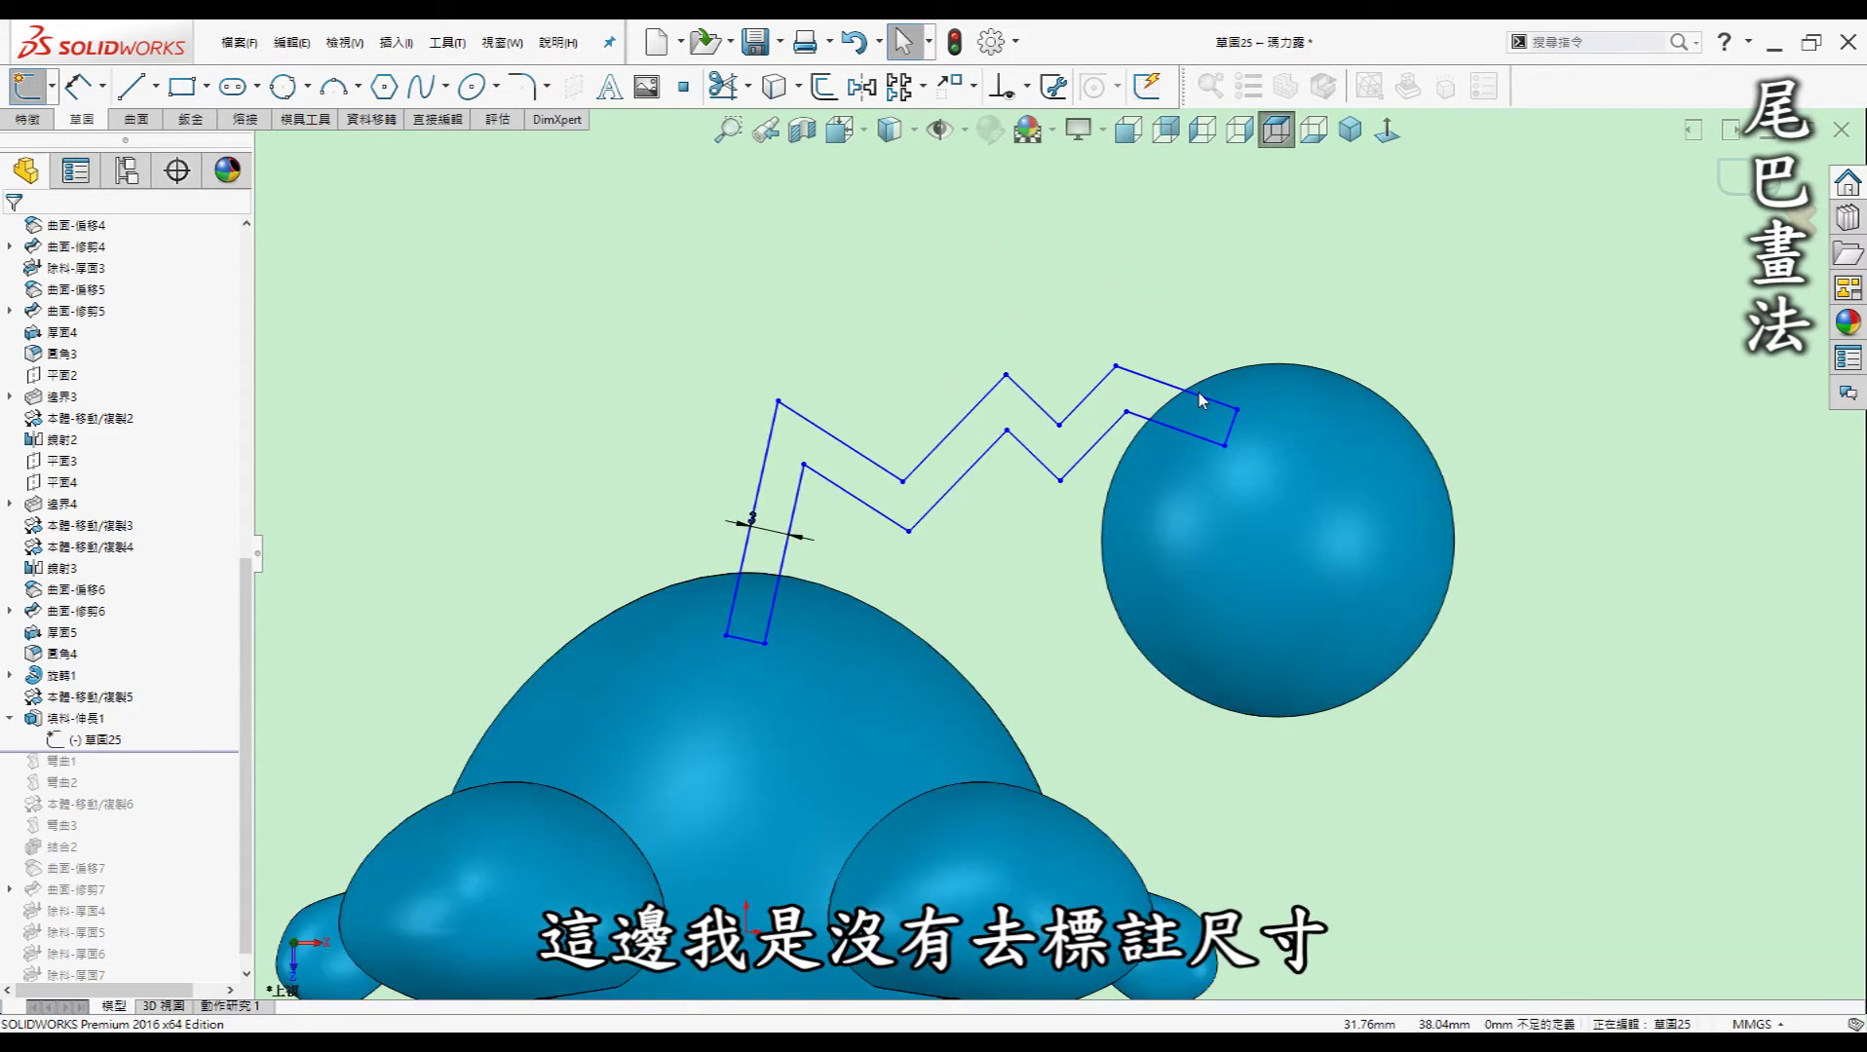
{"action": "scroll", "coordinate": [1198, 393], "scroll_direction": "down", "scroll_amount": 2}
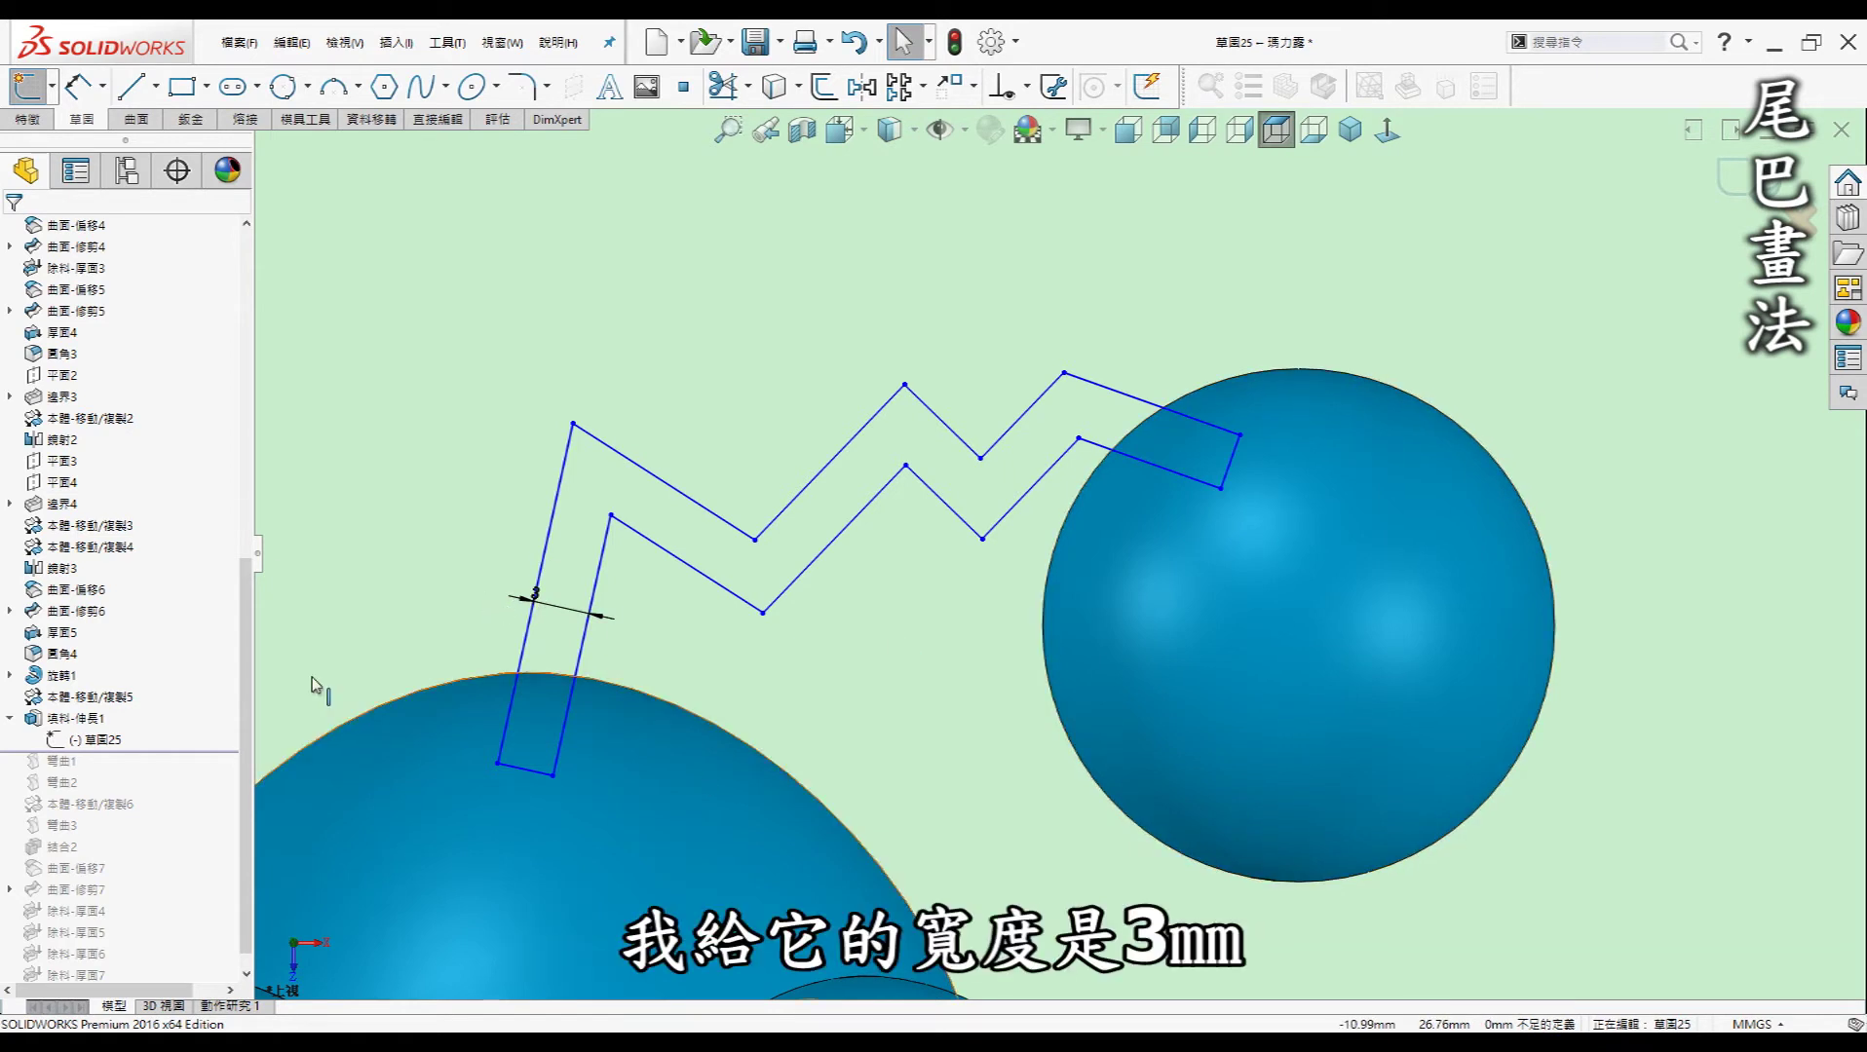
{"action": "left_click", "coordinate": [1364, 139]}
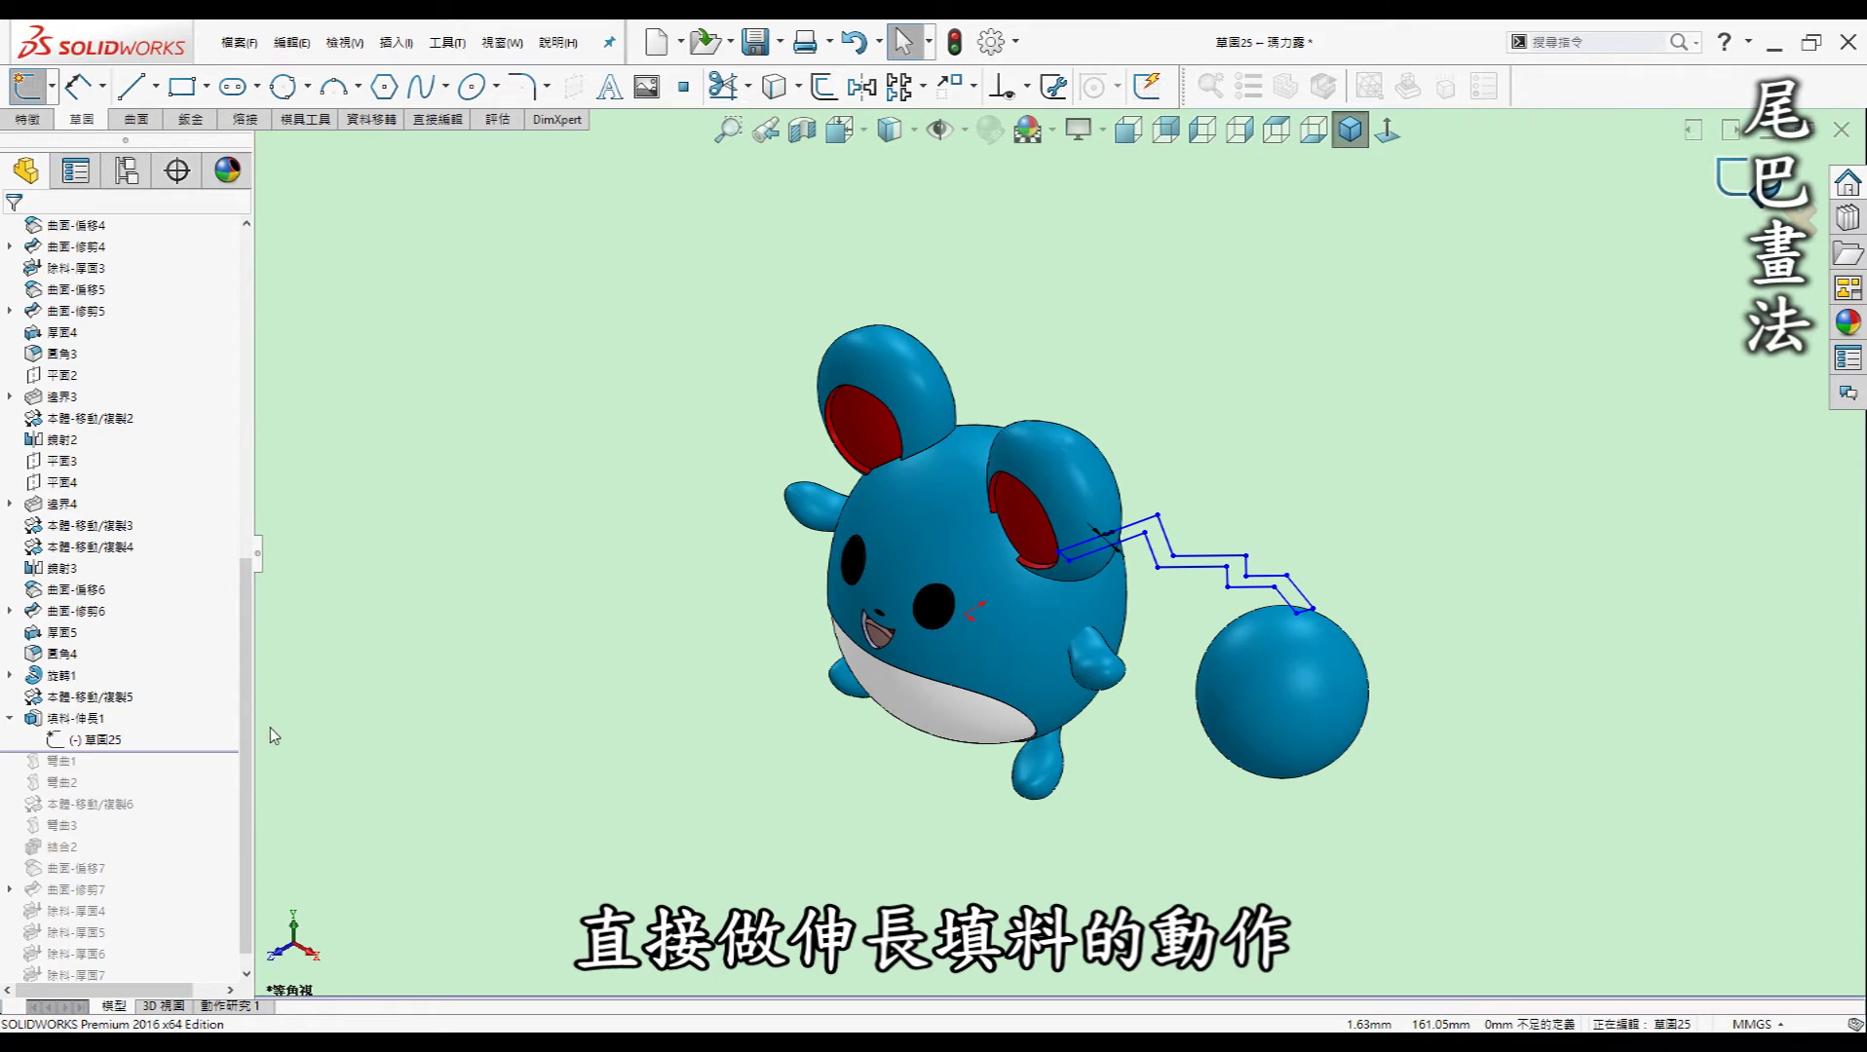
Extrude the tail sketch as a 3 mm thin feature without merging, then review its settings.
{"action": "left_click", "coordinate": [98, 721]}
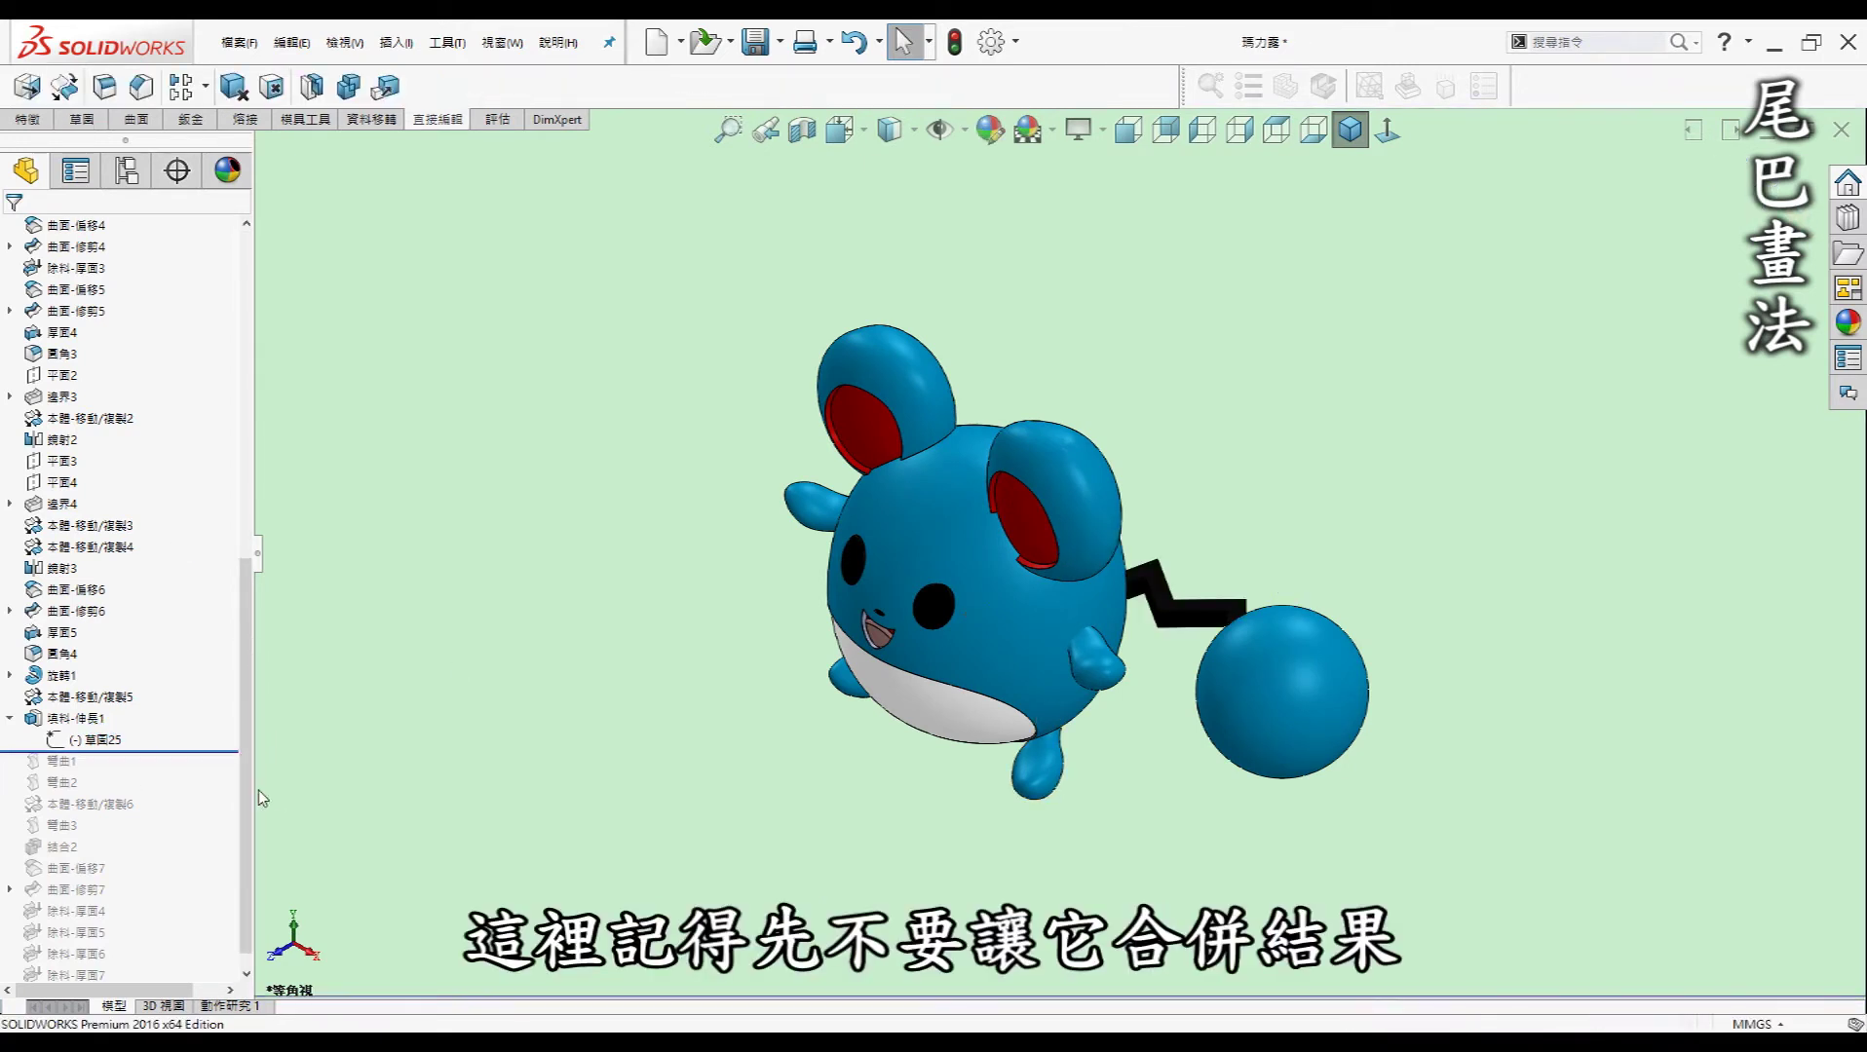
{"action": "left_click", "coordinate": [98, 719]}
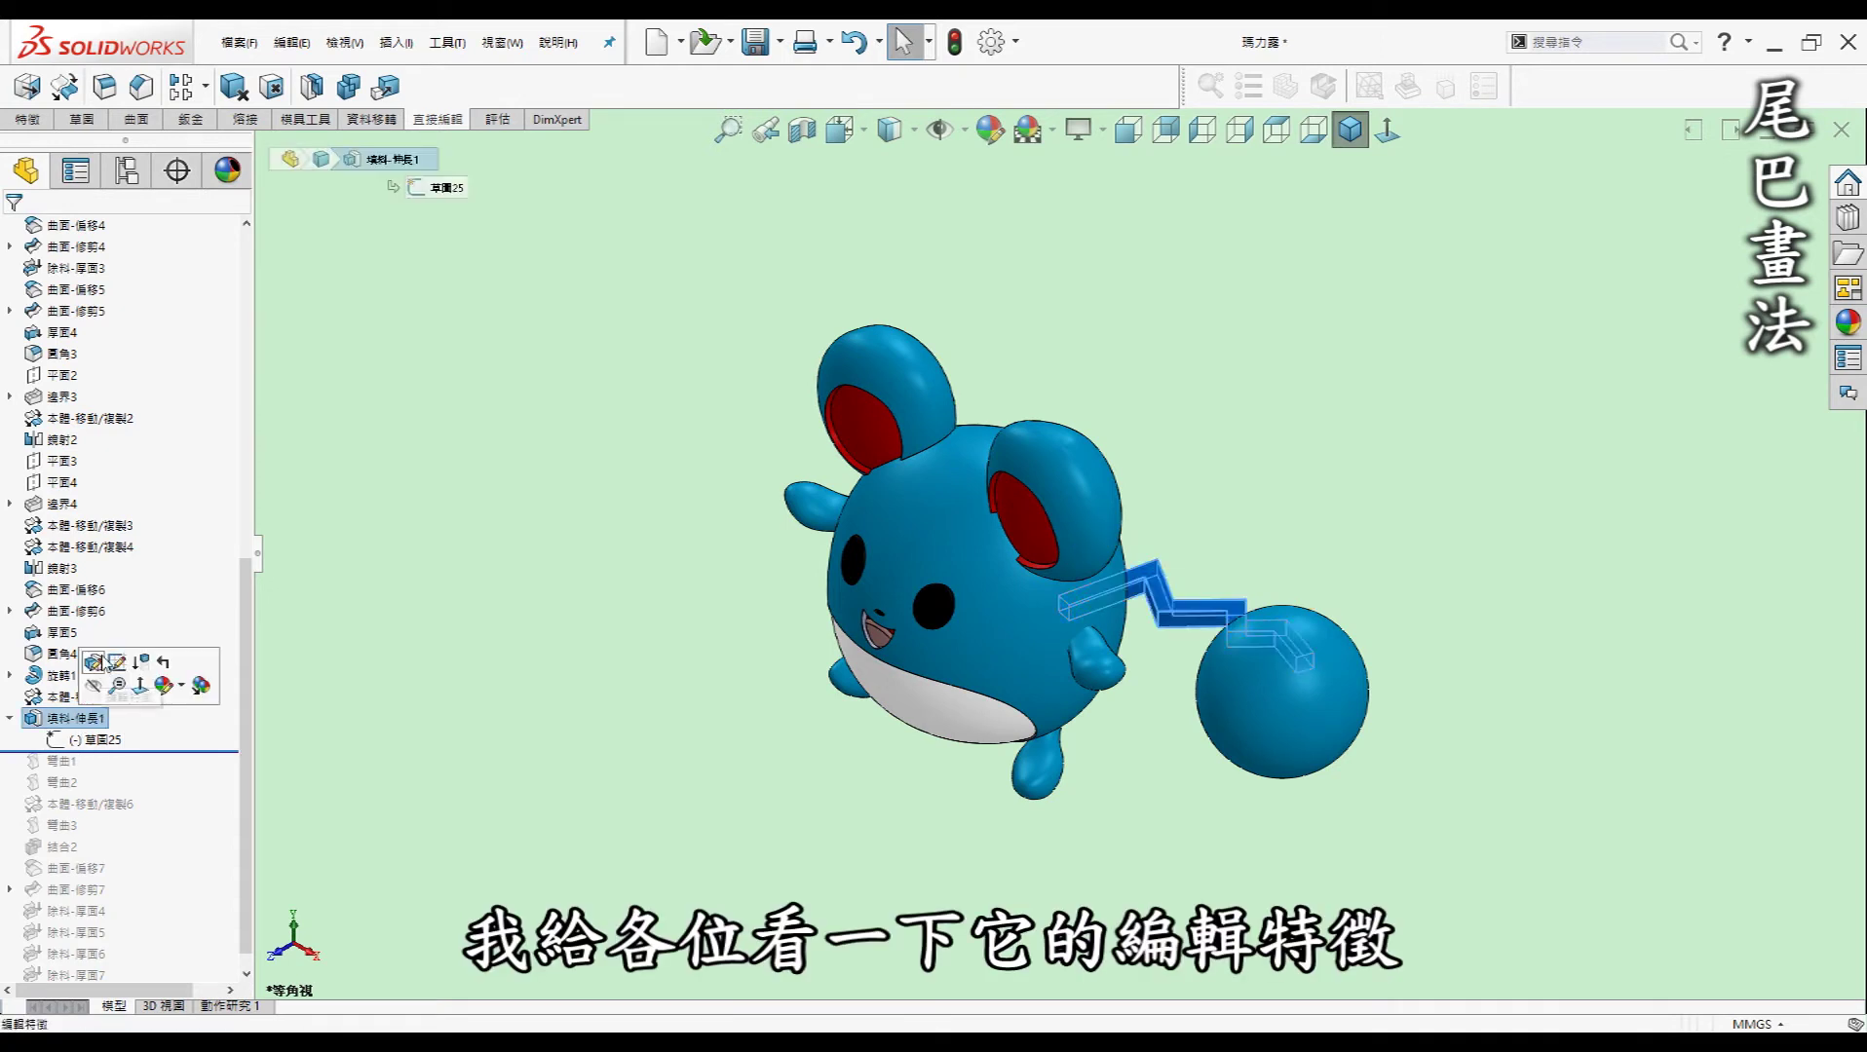
{"action": "left_click", "coordinate": [105, 671]}
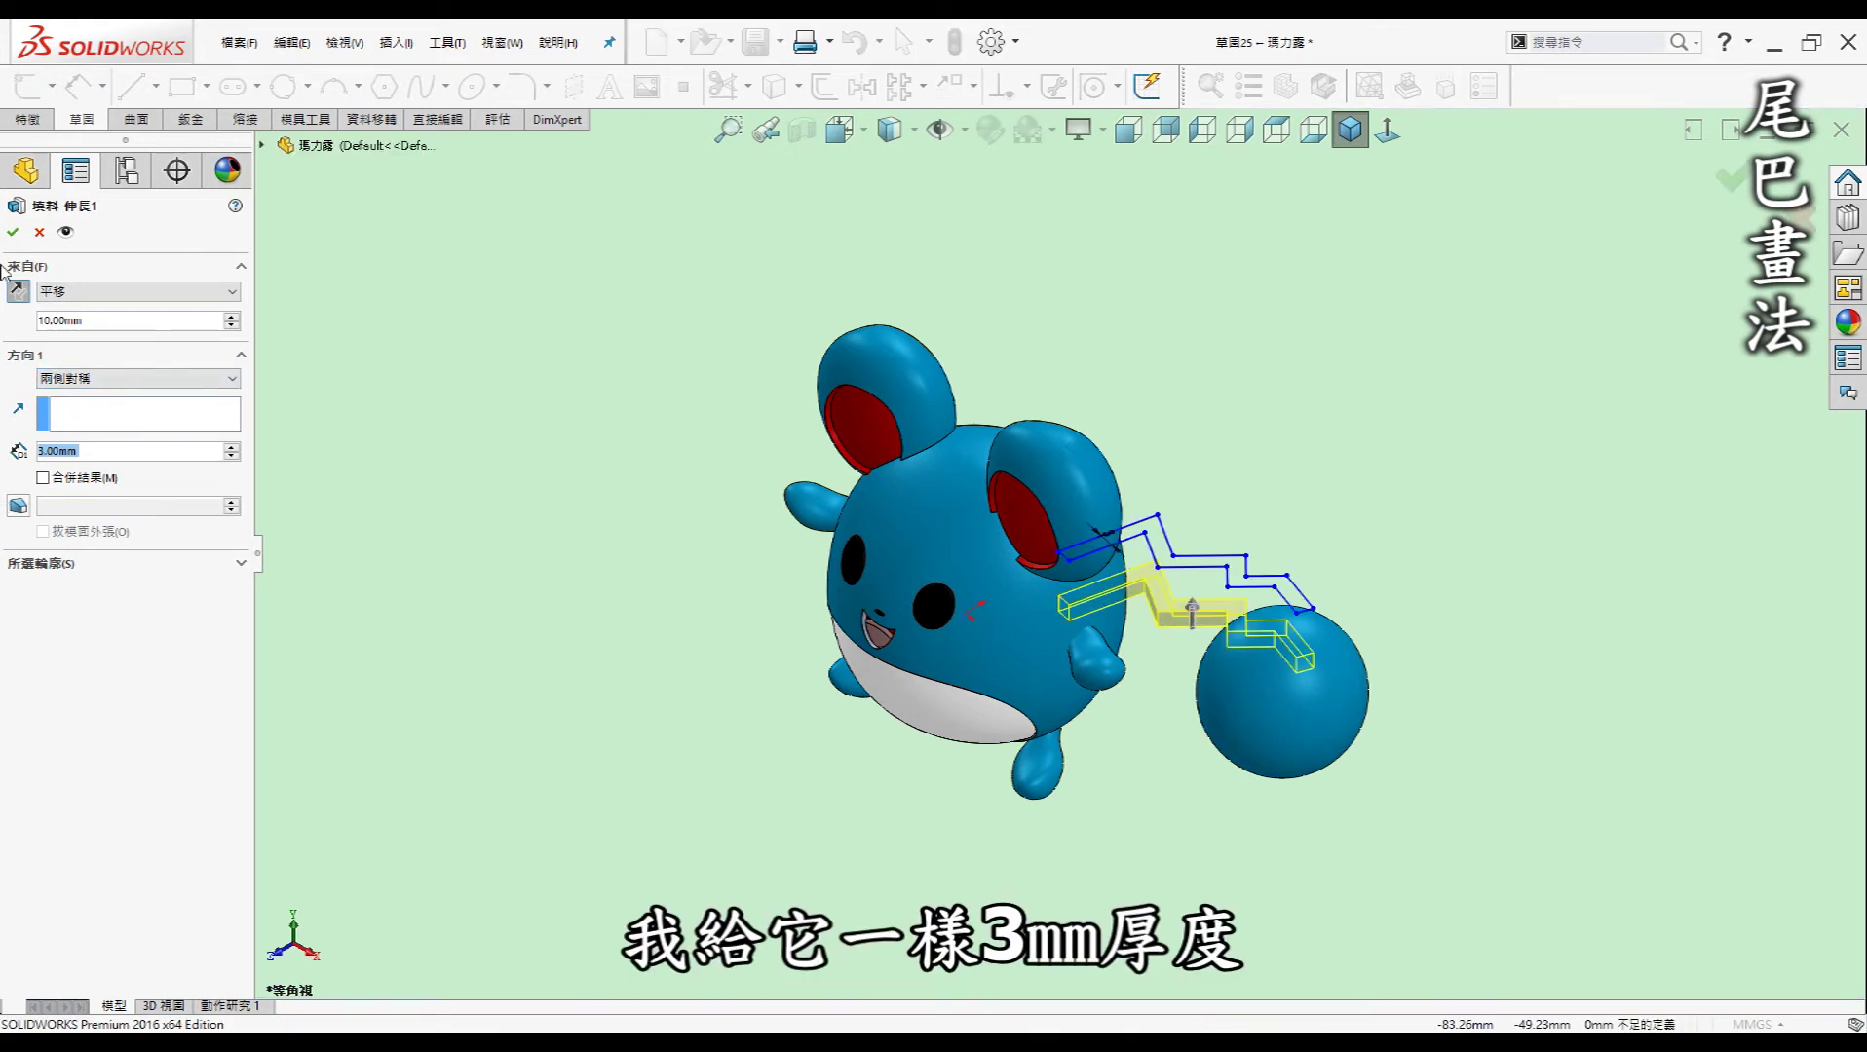
{"action": "left_click", "coordinate": [39, 234]}
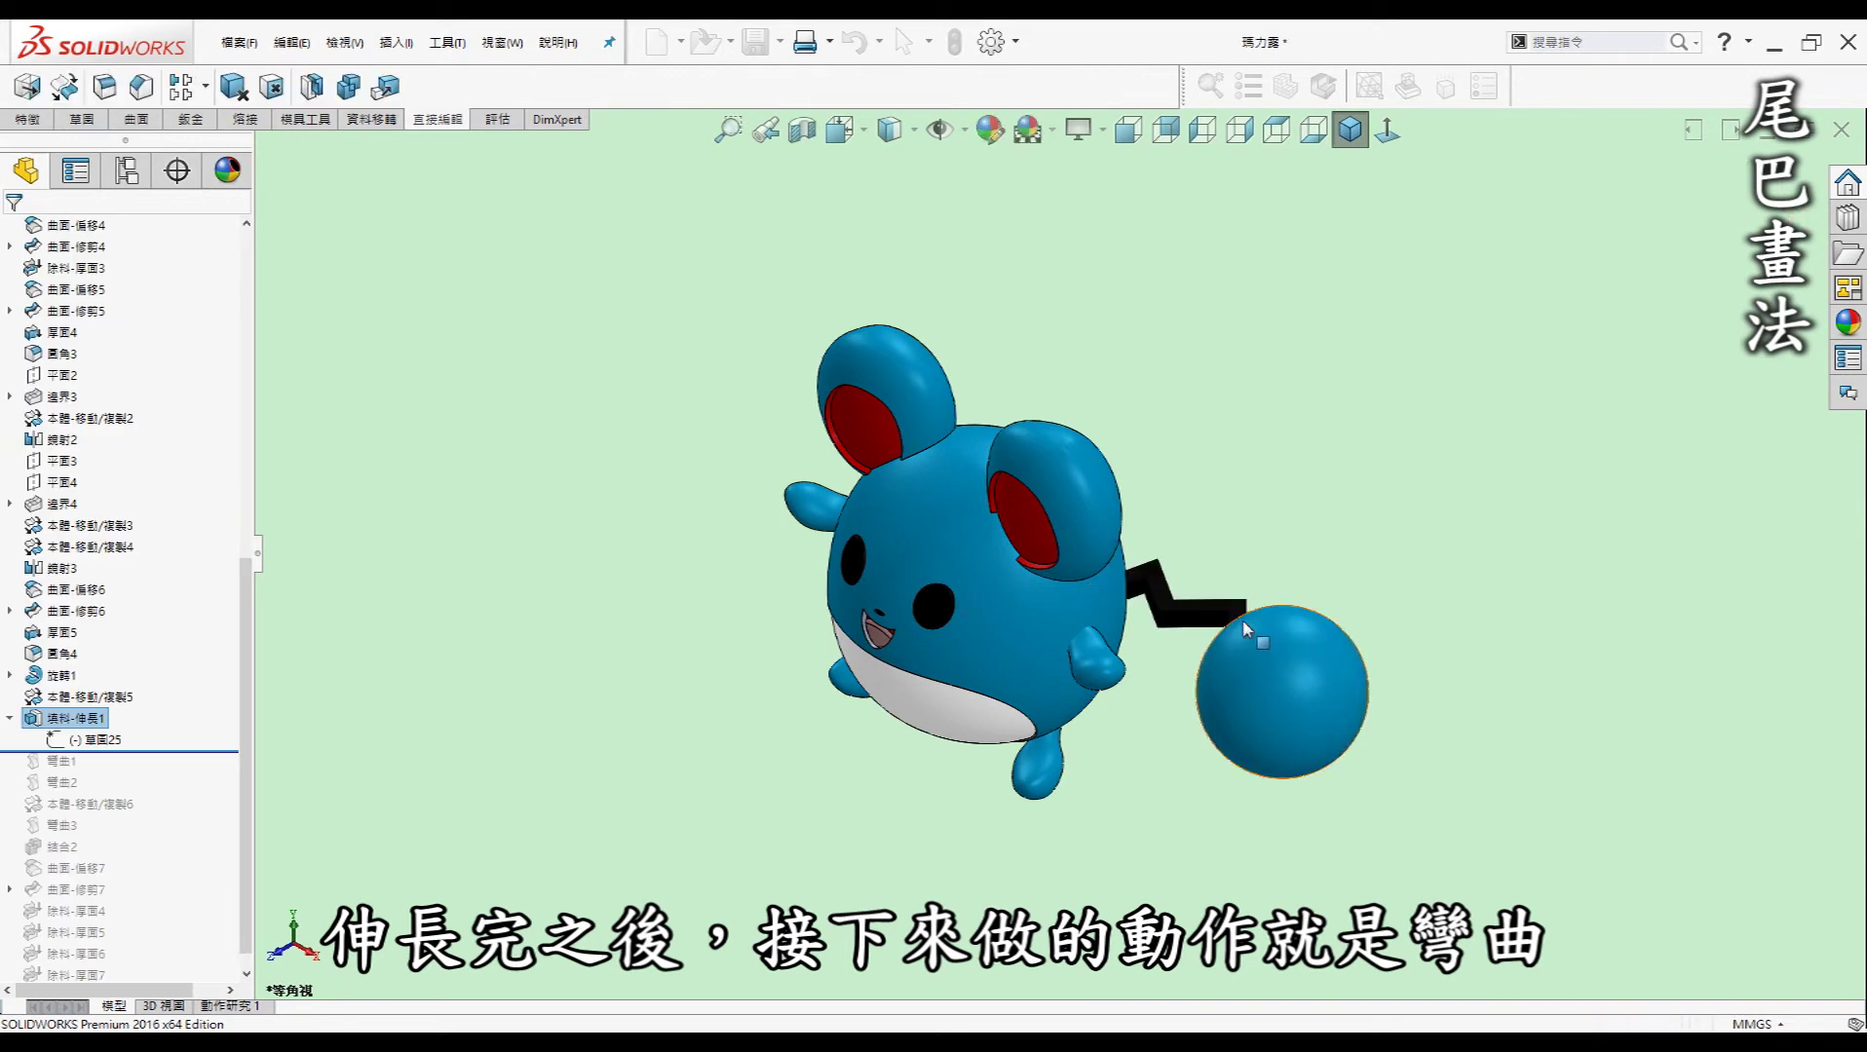
{"action": "left_click", "coordinate": [510, 534]}
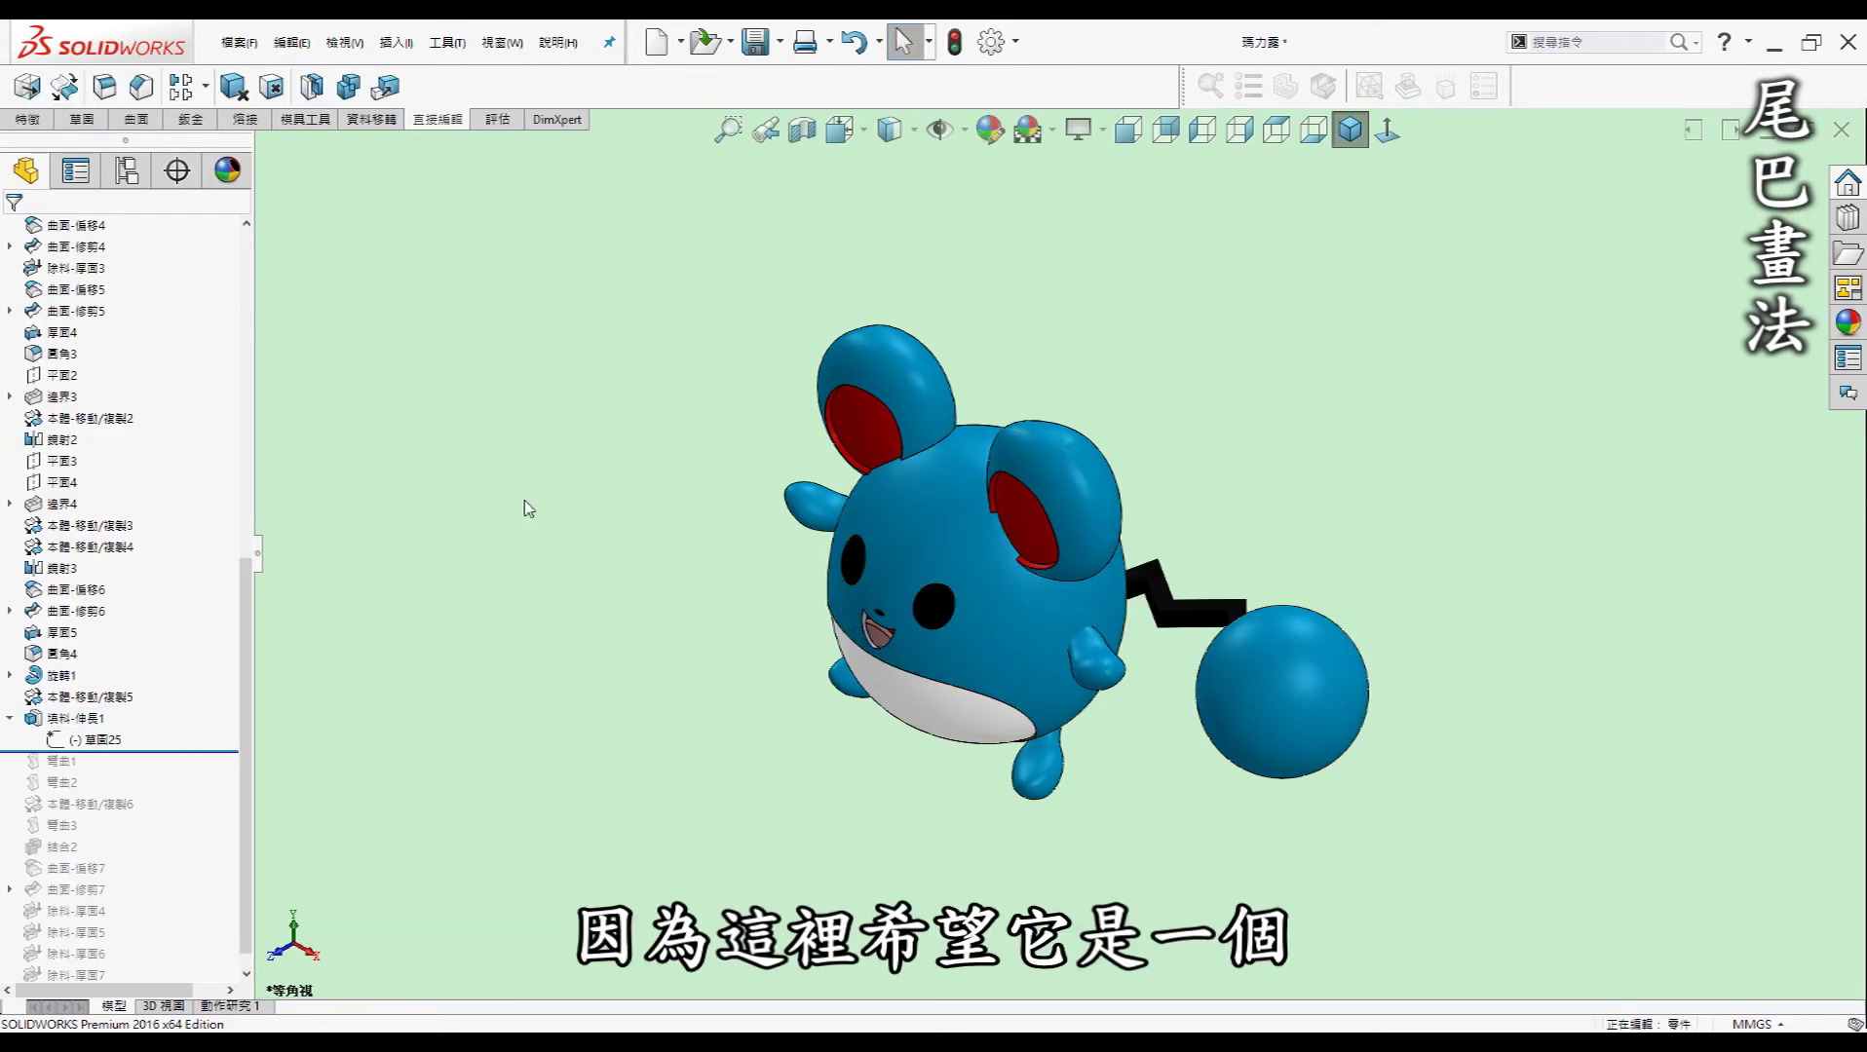
View the tail from below and roll history past Flex1 for the first bend.
{"action": "scroll", "coordinate": [633, 531], "scroll_direction": "up", "scroll_amount": 2}
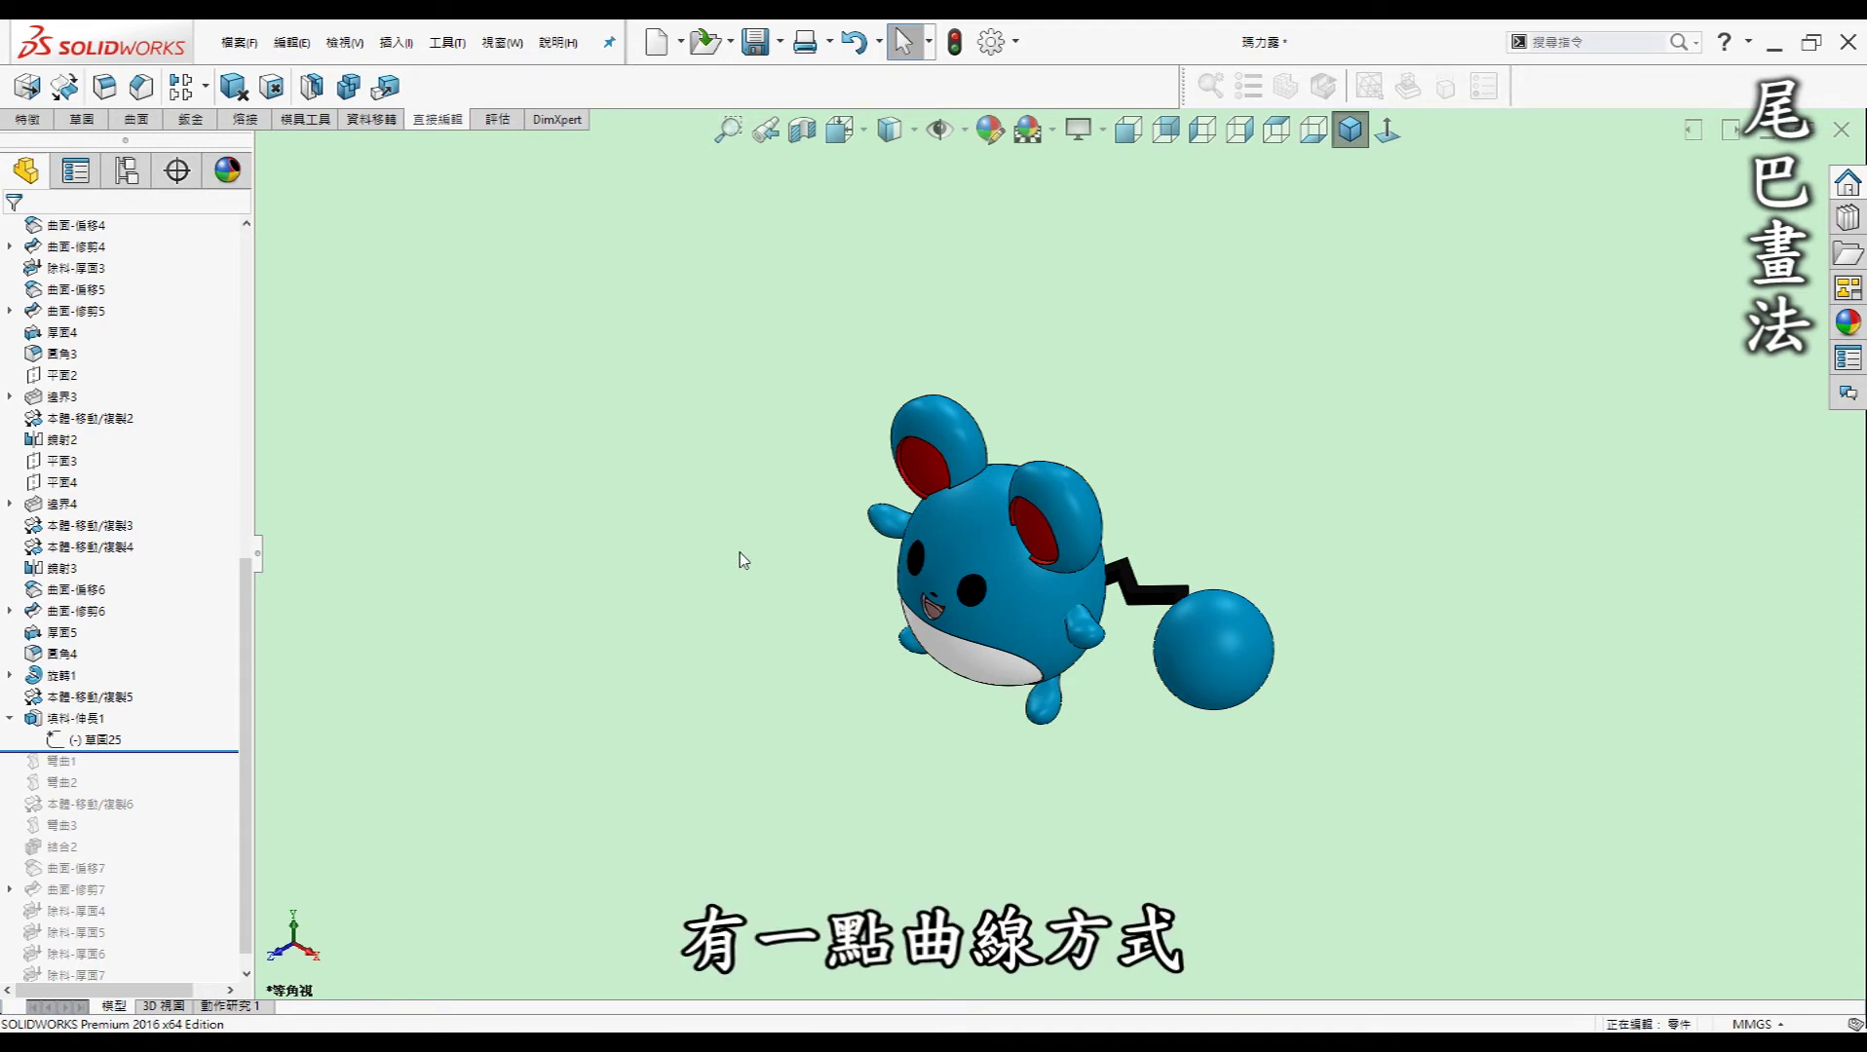
{"action": "mouse_move", "coordinate": [1247, 610]}
{"action": "middle_mouse_down"}
{"action": "mouse_move", "coordinate": [1392, 508]}
{"action": "mouse_move", "coordinate": [1328, 569]}
{"action": "middle_mouse_up"}
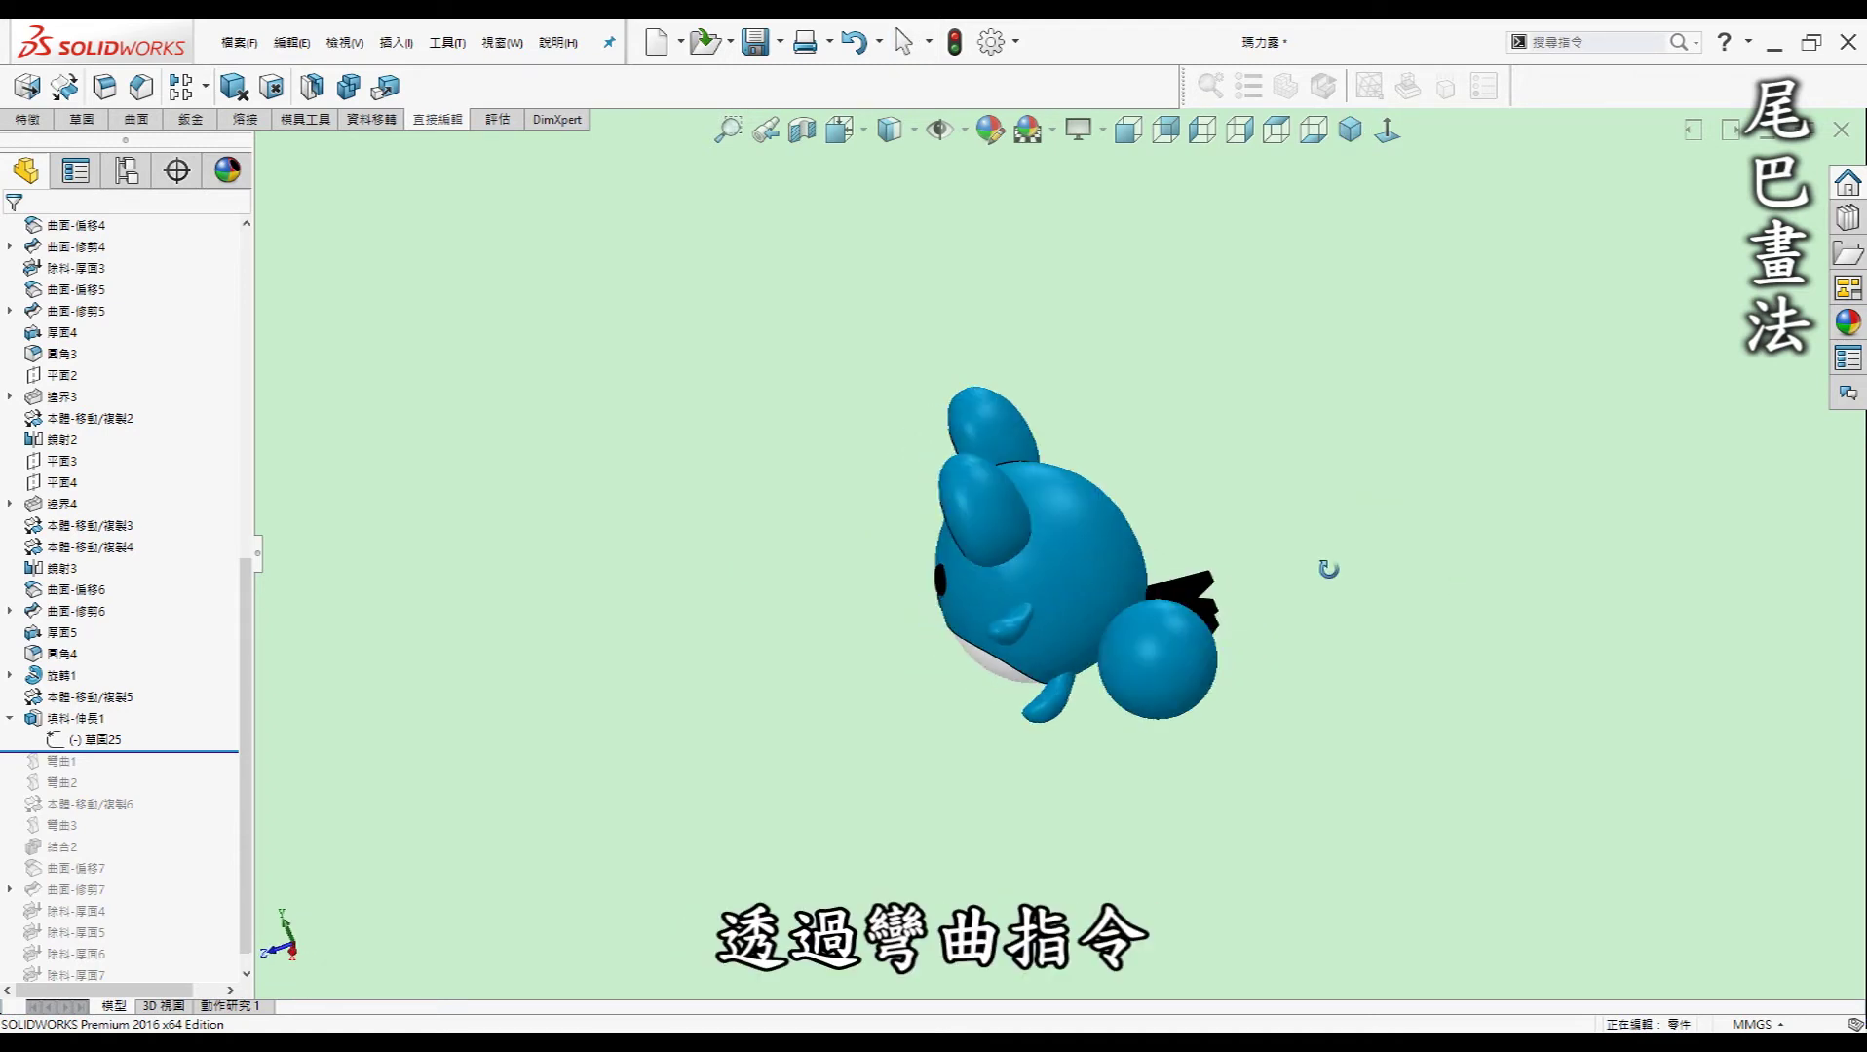
{"action": "scroll", "coordinate": [1245, 651], "scroll_direction": "down", "scroll_amount": 3}
{"action": "scroll", "coordinate": [1238, 614], "scroll_direction": "down", "scroll_amount": 2}
{"action": "scroll", "coordinate": [1208, 614], "scroll_direction": "down", "scroll_amount": 2}
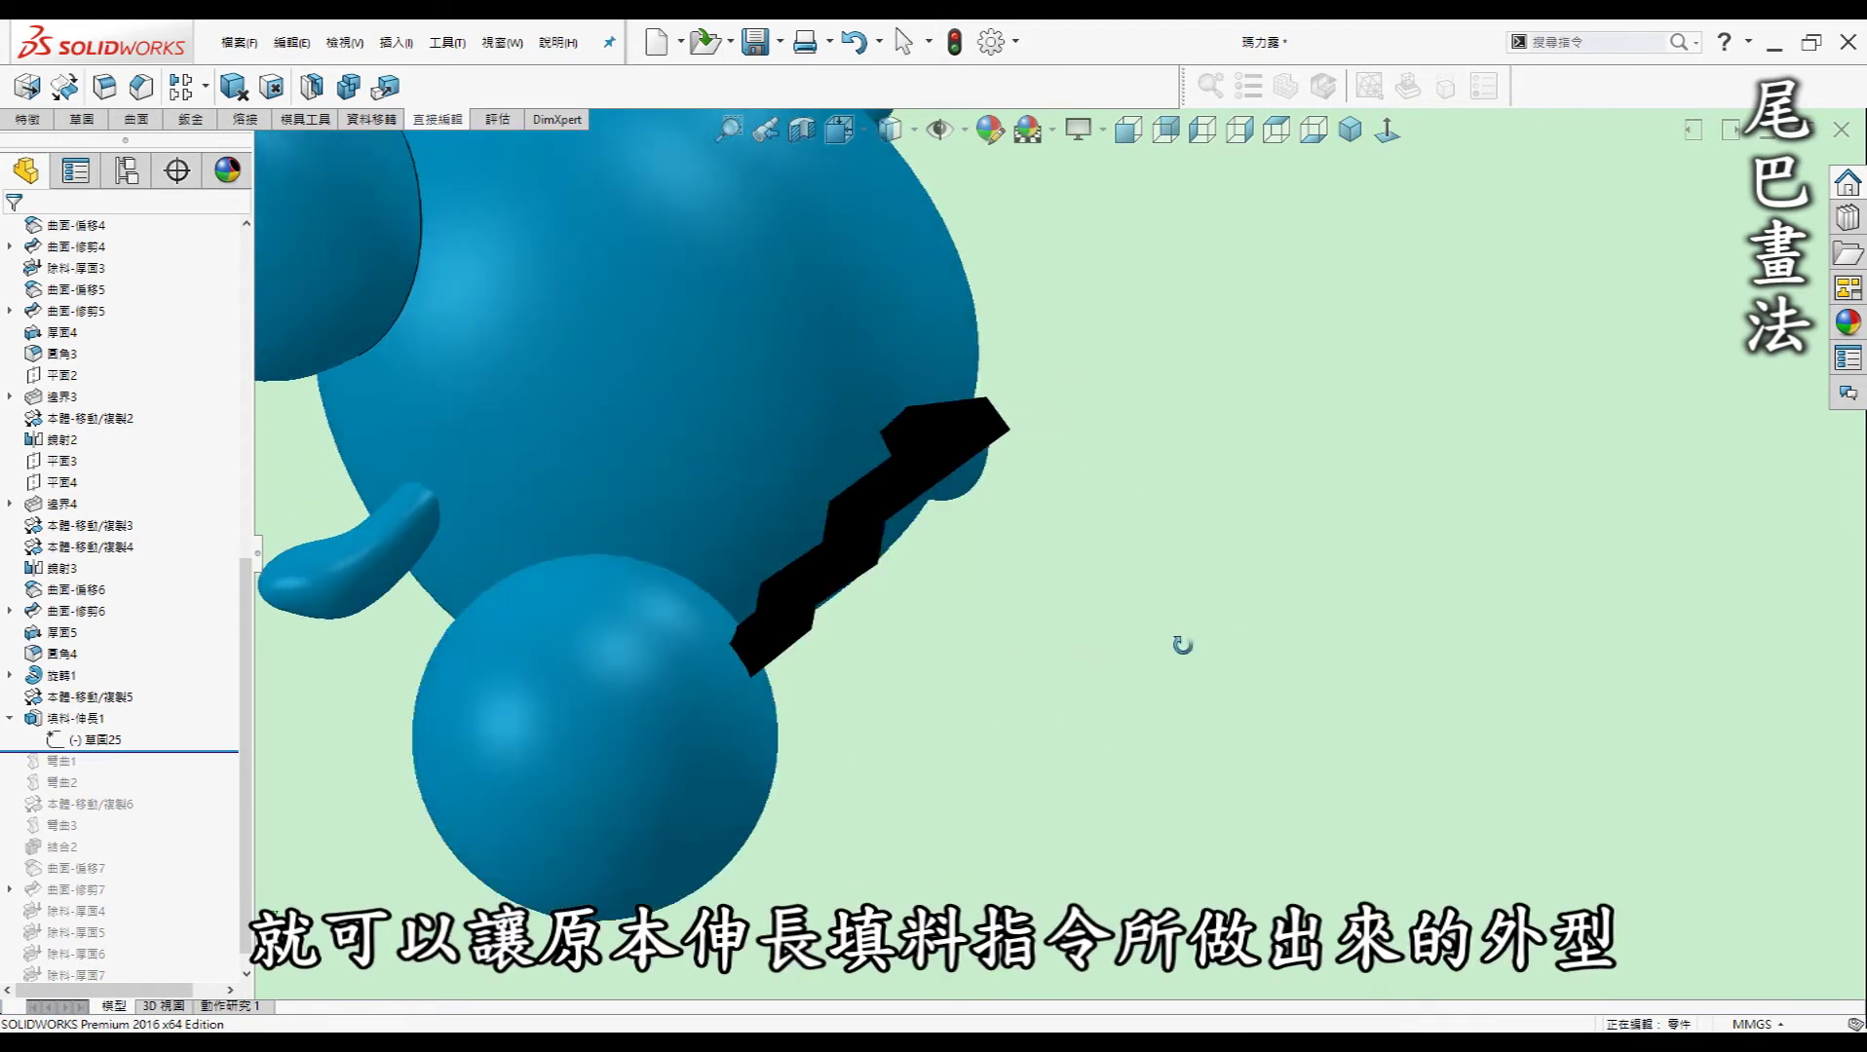
{"action": "scroll", "coordinate": [1182, 645], "scroll_direction": "up", "scroll_amount": 2}
{"action": "mouse_move", "coordinate": [1172, 666]}
{"action": "middle_mouse_down"}
{"action": "mouse_move", "coordinate": [842, 533]}
{"action": "mouse_move", "coordinate": [881, 601]}
{"action": "mouse_move", "coordinate": [959, 446]}
{"action": "middle_mouse_up"}
{"action": "scroll", "coordinate": [930, 500], "scroll_direction": "down", "scroll_amount": 2}
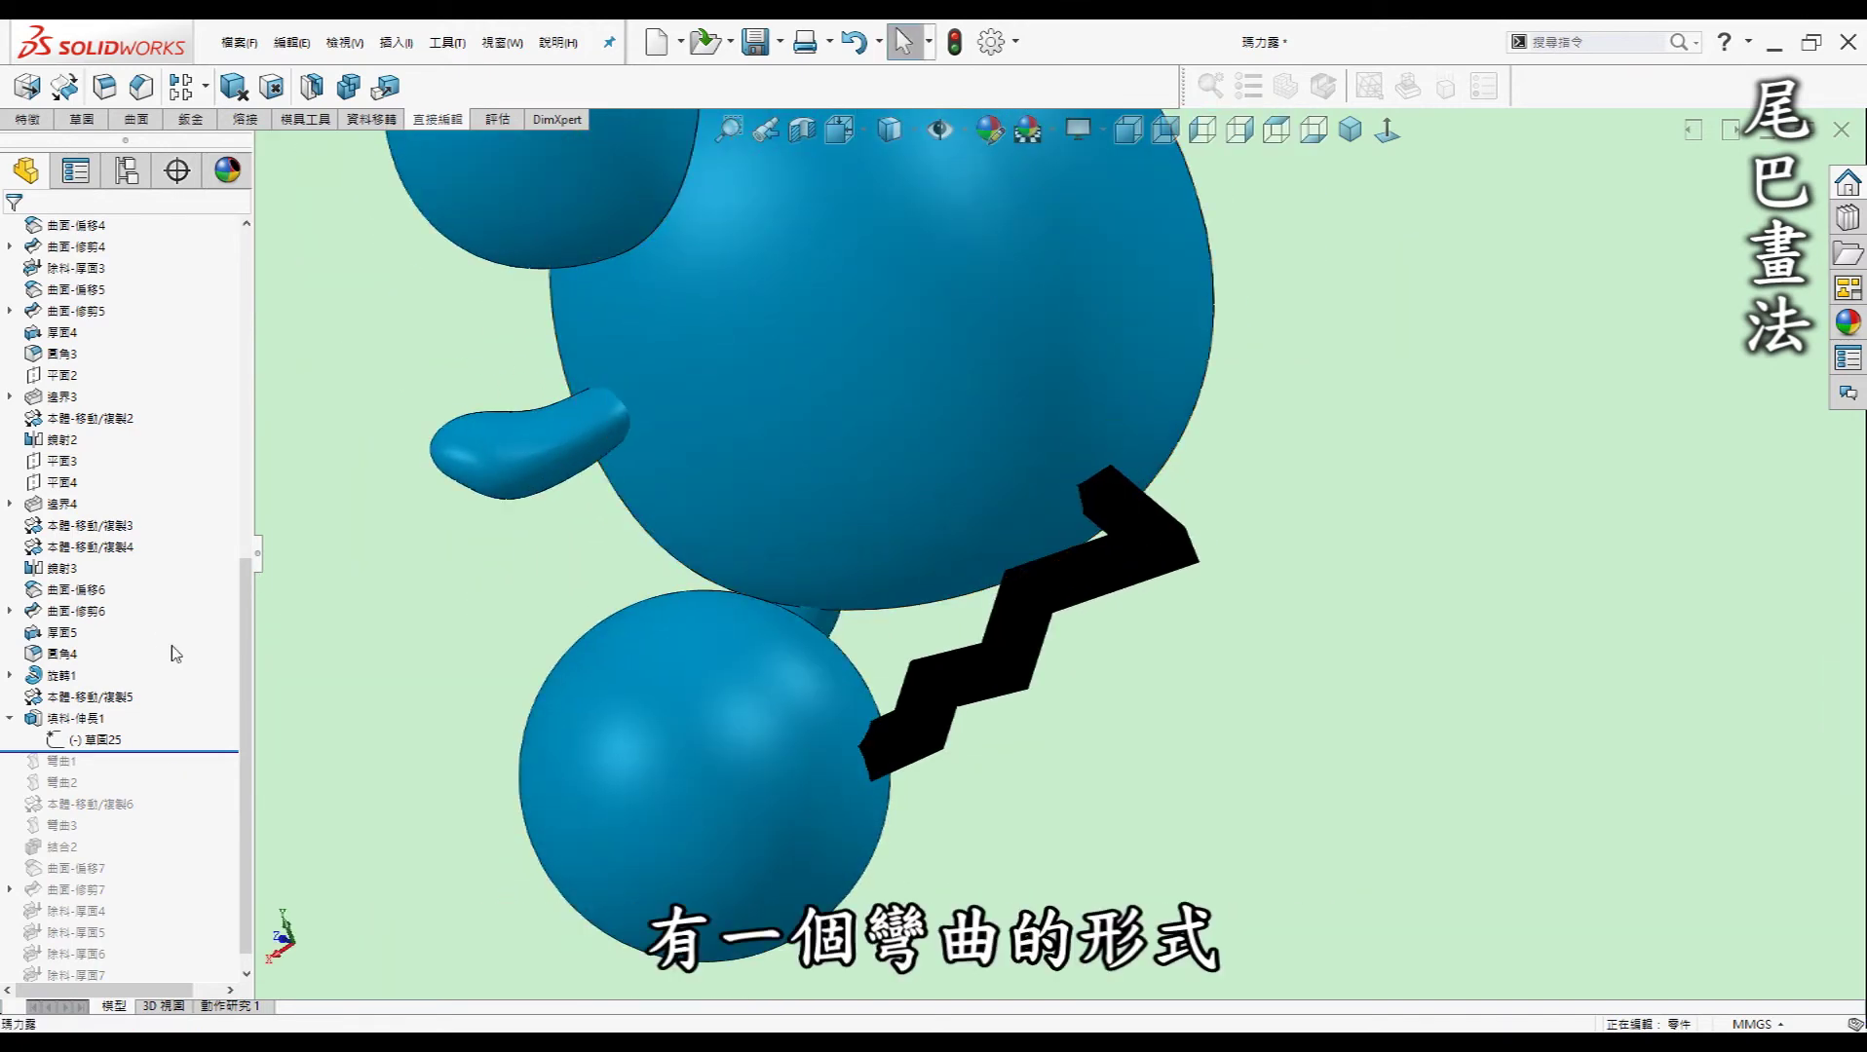
{"action": "left_click_drag", "start_coordinate": [180, 761], "coordinate": [176, 777]}
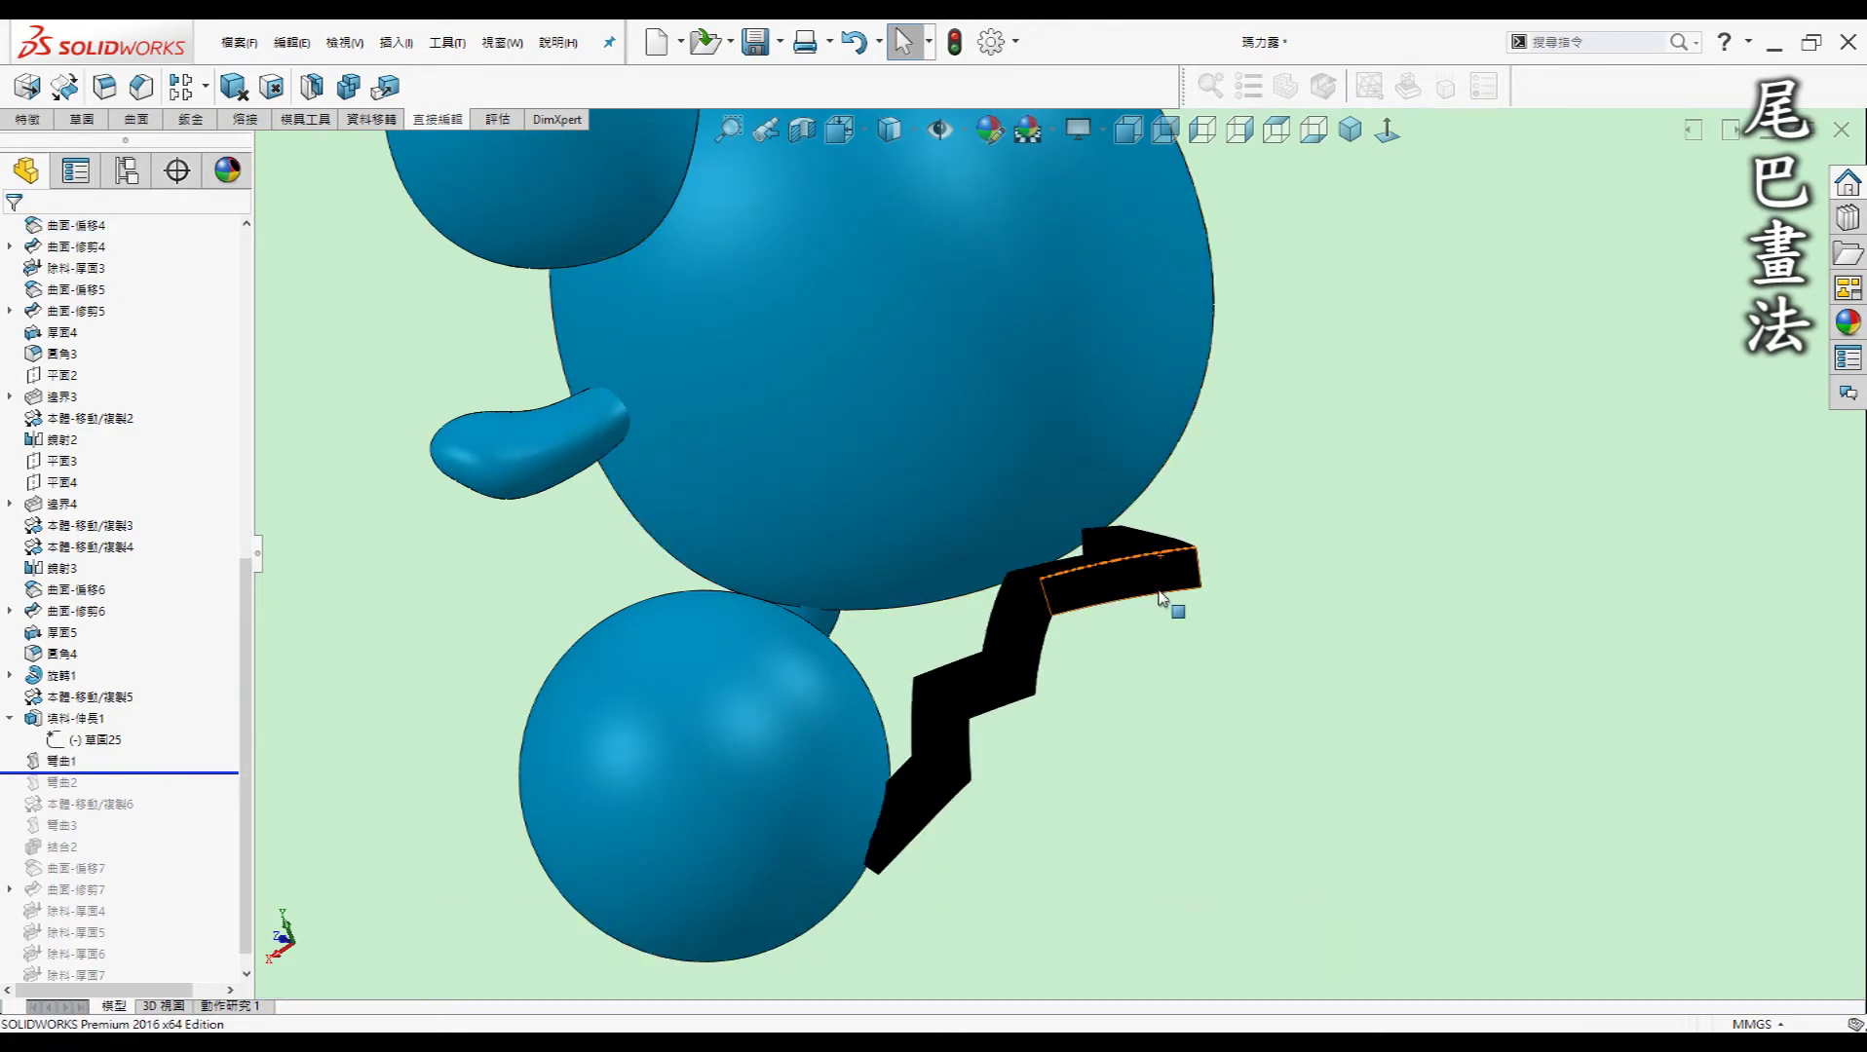
Roll history past Flex2, Move/Copy Body6 and Flex3 to finish bending the tail.
{"action": "middle_click_drag", "start_coordinate": [1162, 598], "coordinate": [1104, 632]}
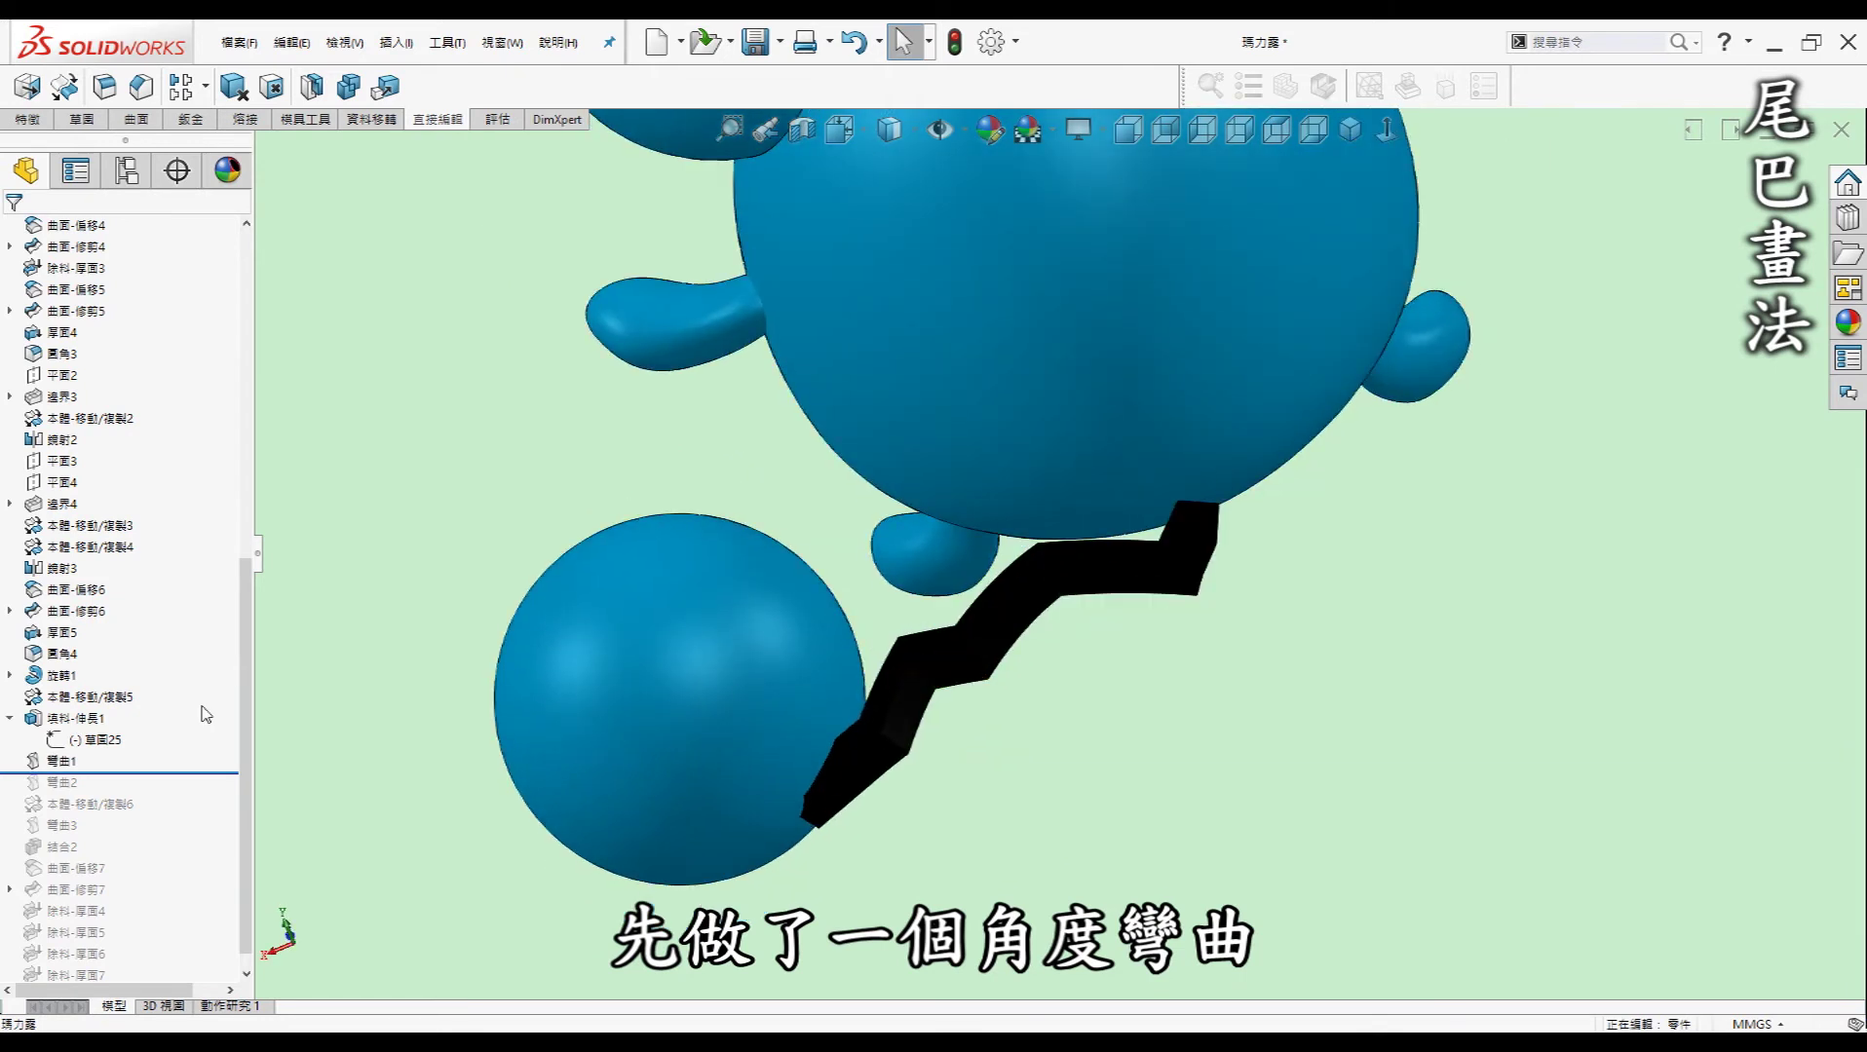
{"action": "left_click_drag", "start_coordinate": [101, 773], "coordinate": [101, 794]}
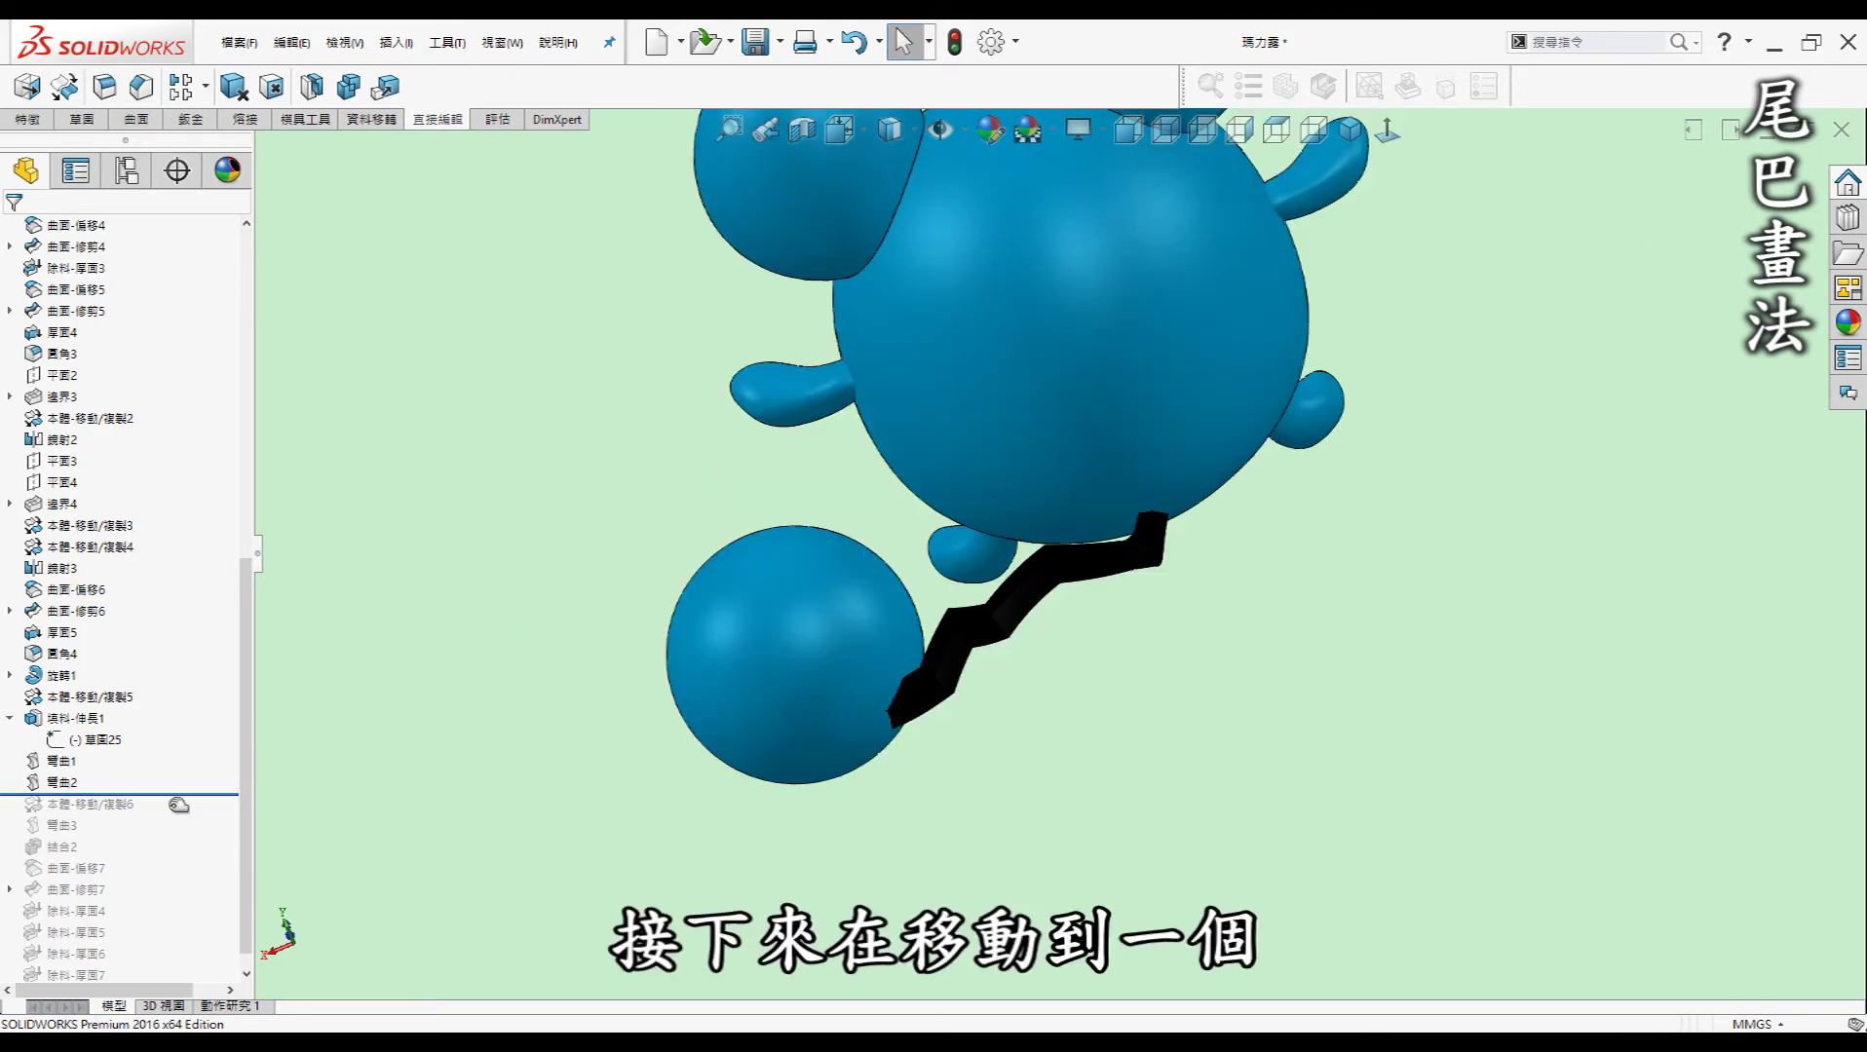
{"action": "left_click_drag", "start_coordinate": [180, 794], "coordinate": [174, 816]}
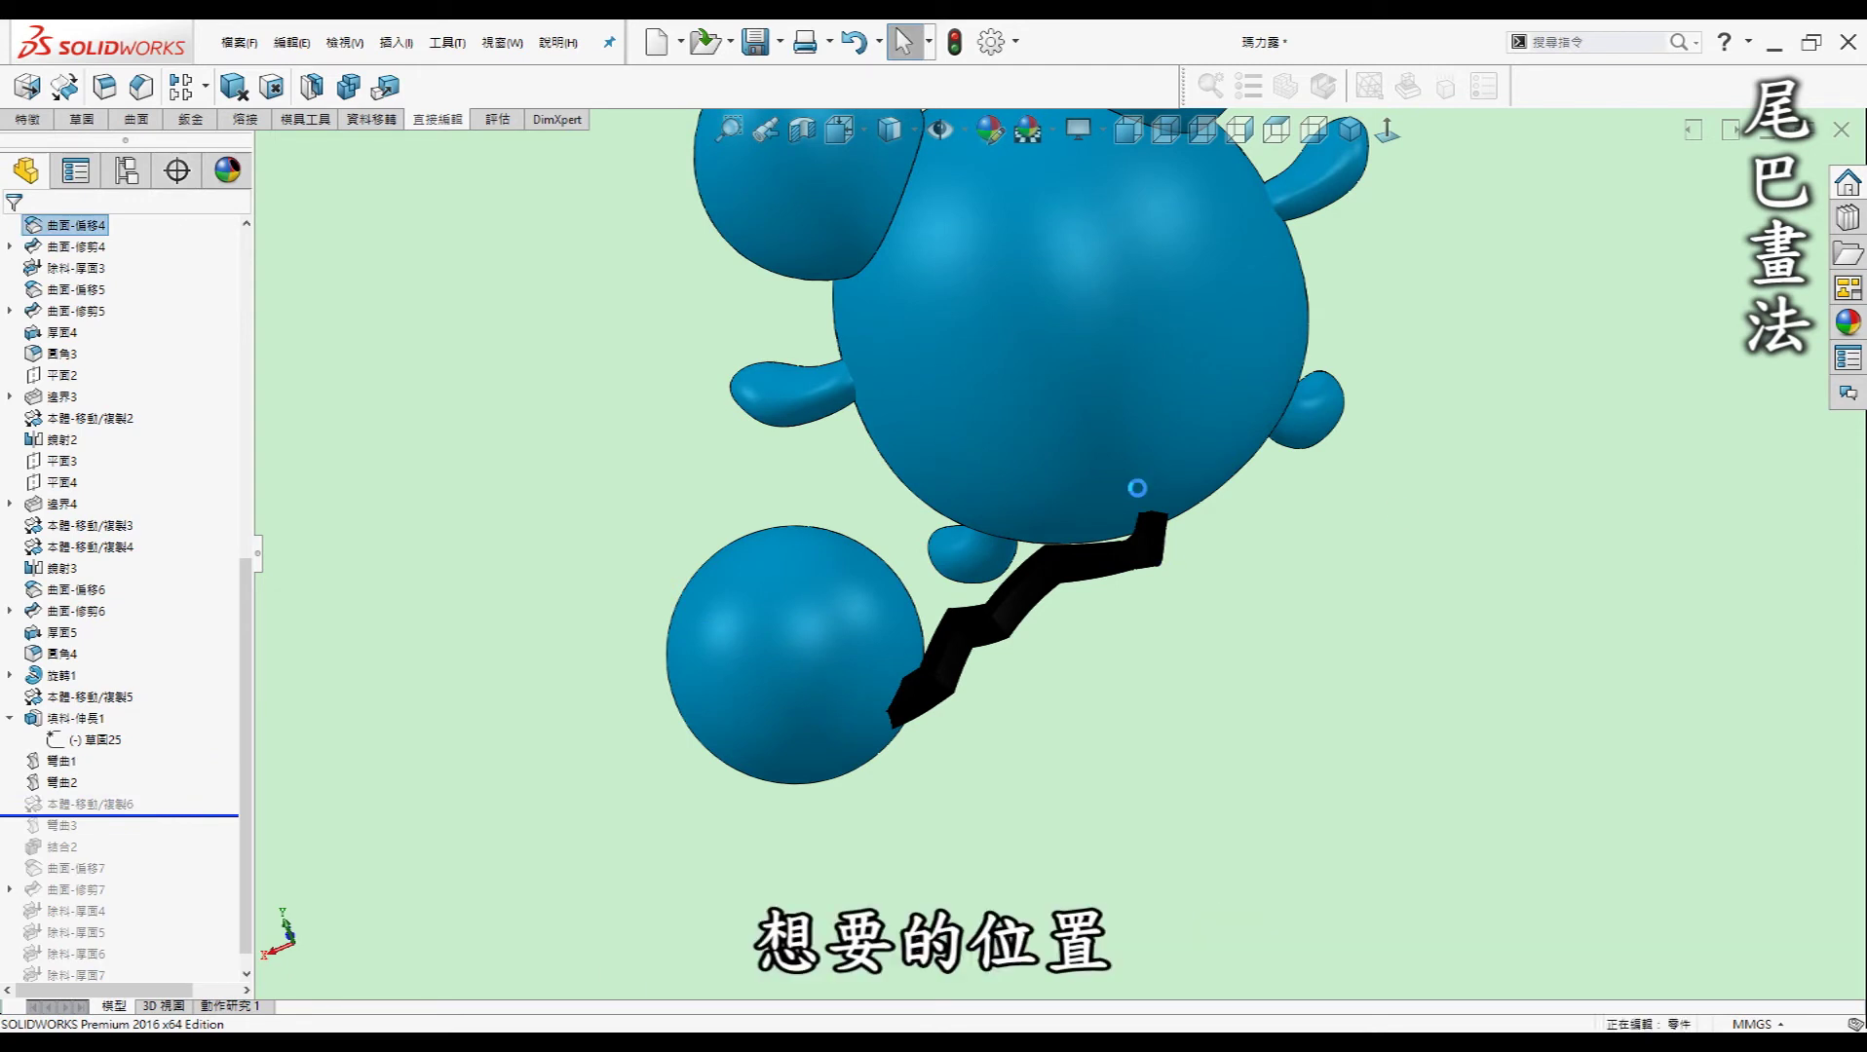
{"action": "left_click", "coordinate": [176, 839]}
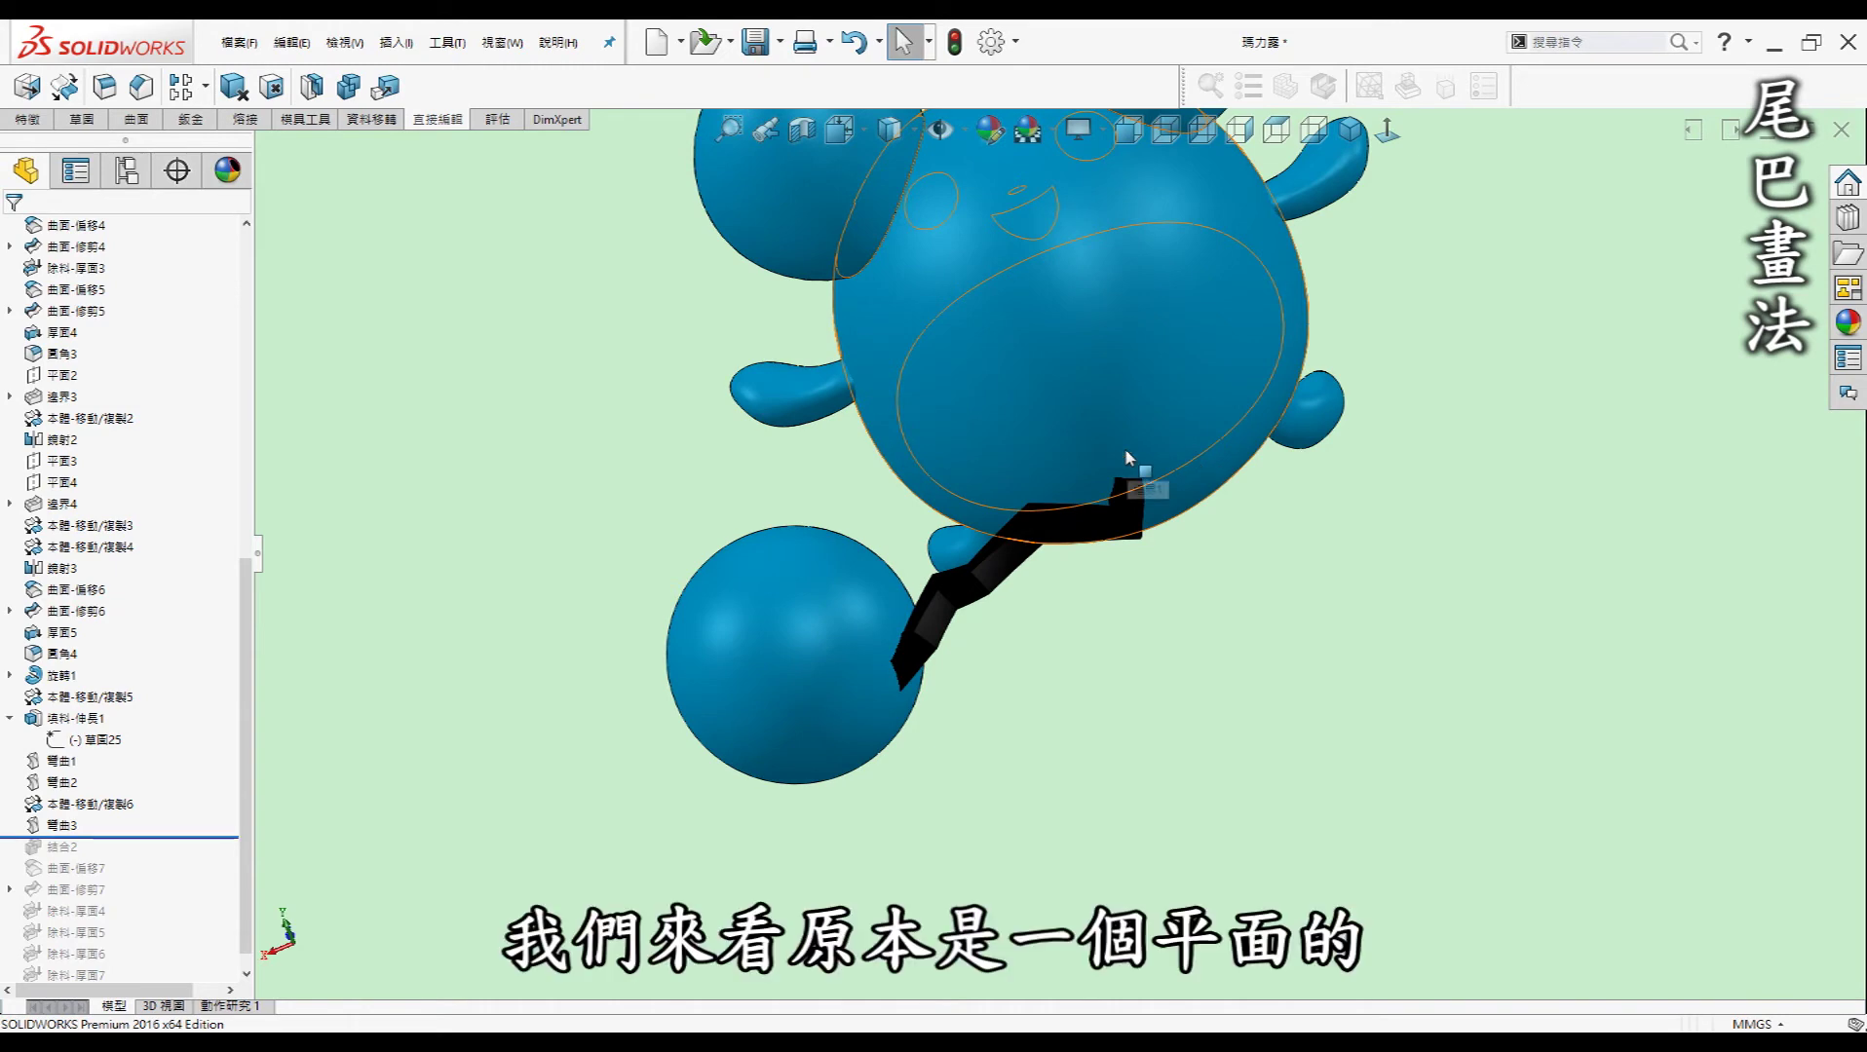
Inspect the bent tail strip and its flat sketch from close-up, front and underside angles.
{"action": "middle_click_drag", "start_coordinate": [1127, 452], "coordinate": [1071, 504]}
{"action": "scroll", "coordinate": [1071, 504], "scroll_direction": "down", "scroll_amount": 3}
{"action": "left_click", "coordinate": [1069, 492]}
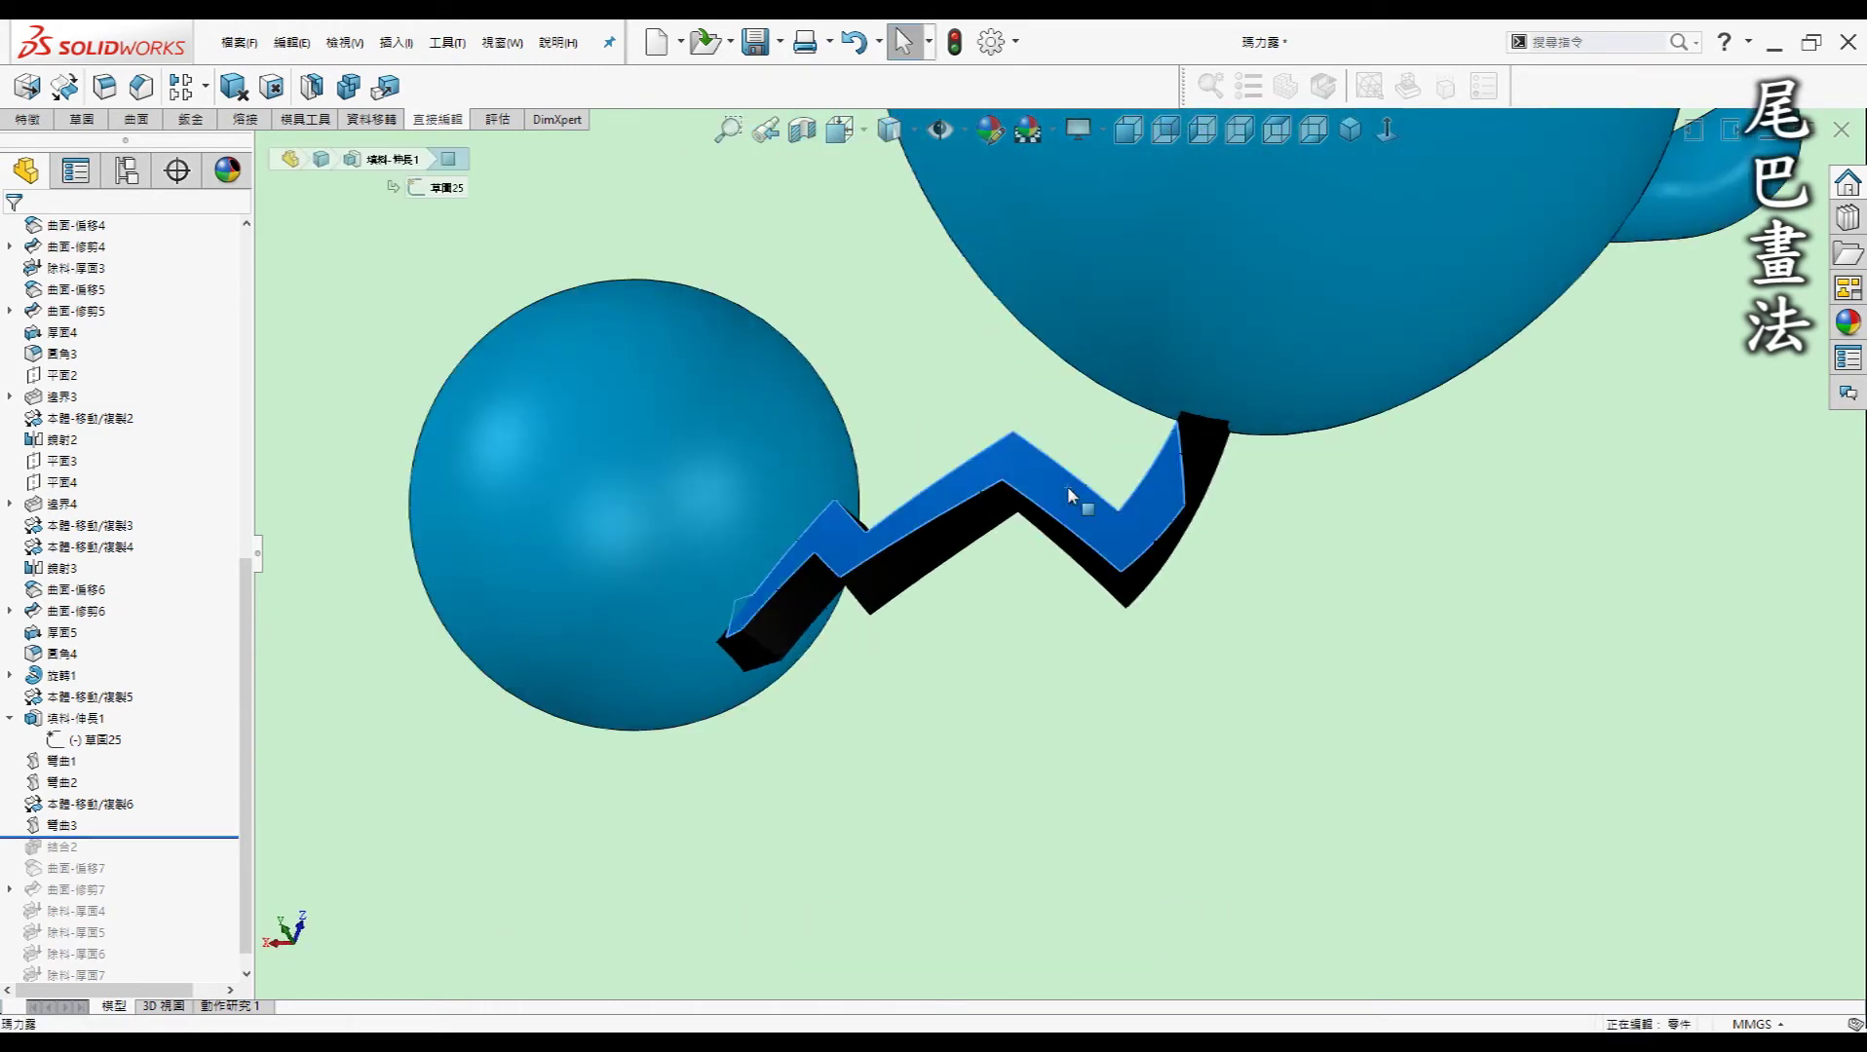
{"action": "scroll", "coordinate": [1075, 580], "scroll_direction": "up", "scroll_amount": 3}
{"action": "mouse_move", "coordinate": [1074, 580]}
{"action": "middle_mouse_down"}
{"action": "mouse_move", "coordinate": [1154, 219]}
{"action": "mouse_move", "coordinate": [1042, 654]}
{"action": "mouse_move", "coordinate": [999, 471]}
{"action": "mouse_move", "coordinate": [1018, 482]}
{"action": "mouse_move", "coordinate": [981, 573]}
{"action": "mouse_move", "coordinate": [863, 753]}
{"action": "mouse_move", "coordinate": [884, 862]}
{"action": "middle_mouse_up"}
{"action": "left_click", "coordinate": [895, 865]}
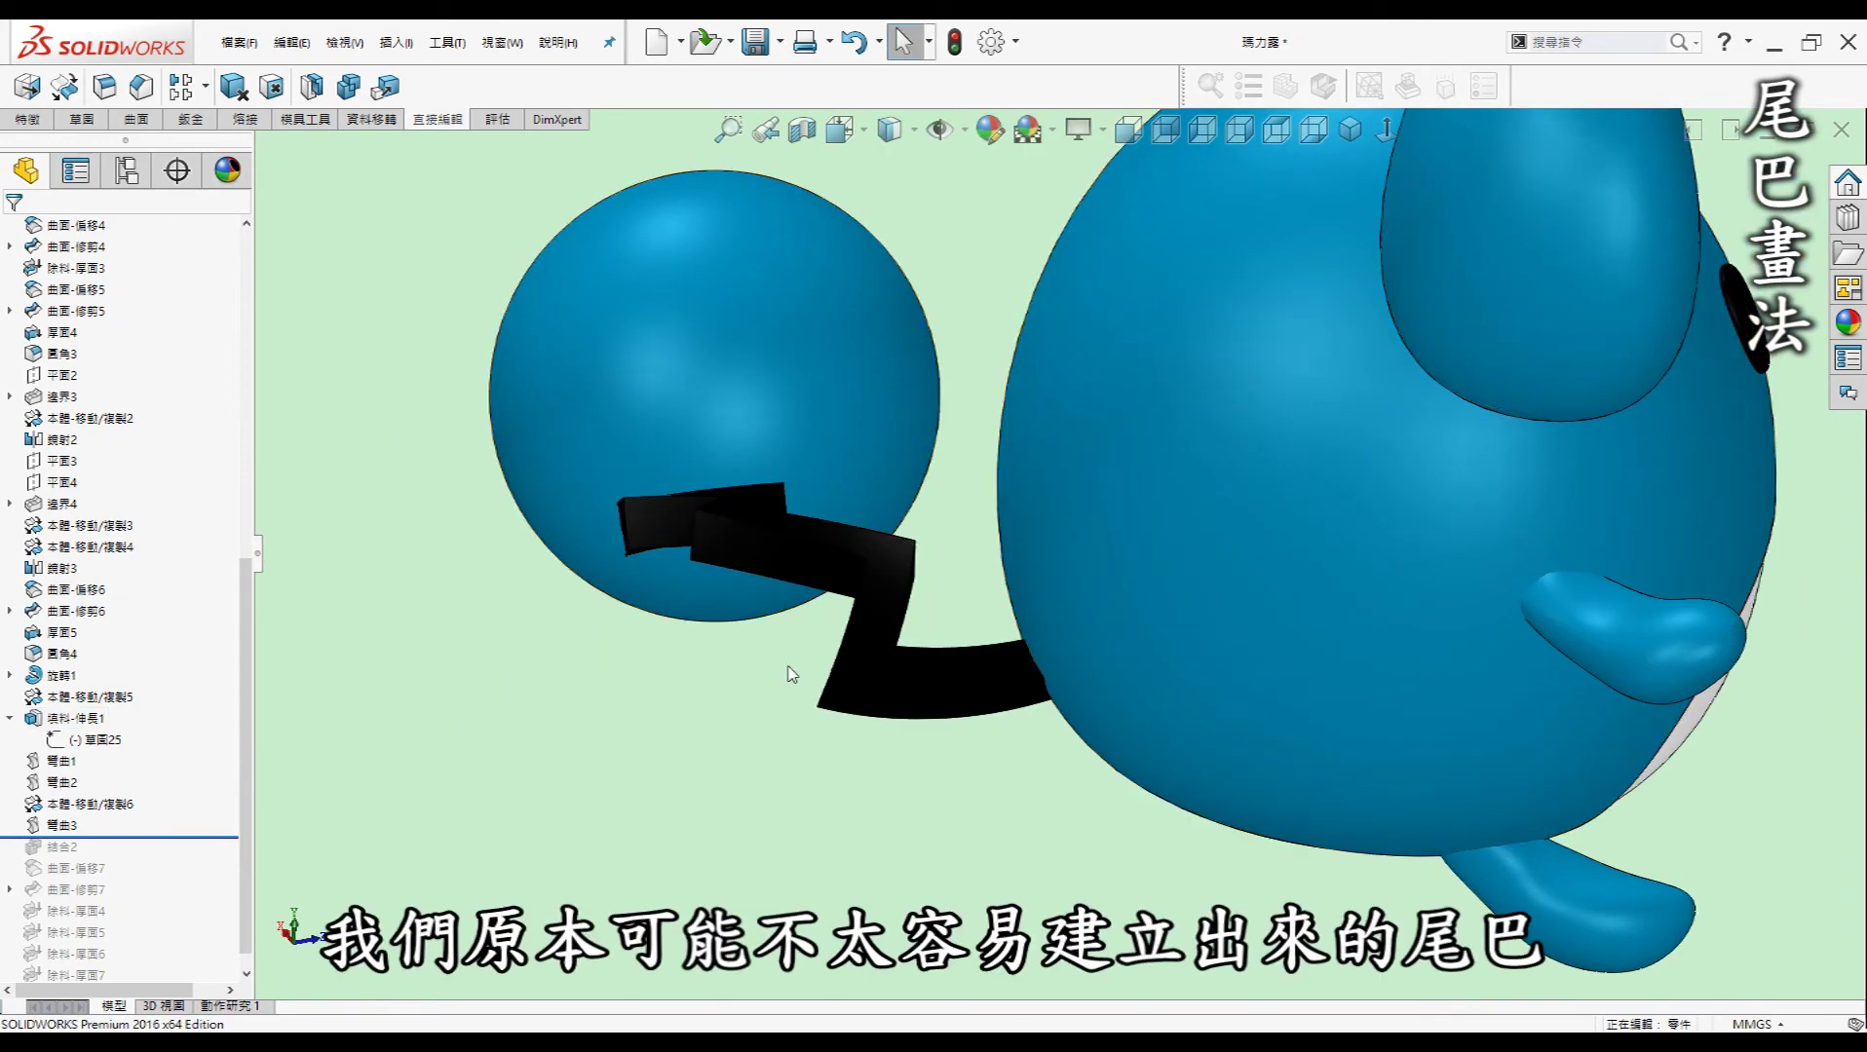
{"action": "mouse_move", "coordinate": [802, 532]}
{"action": "middle_mouse_down"}
{"action": "mouse_move", "coordinate": [908, 542]}
{"action": "mouse_move", "coordinate": [974, 601]}
{"action": "mouse_move", "coordinate": [389, 763]}
{"action": "middle_mouse_up"}
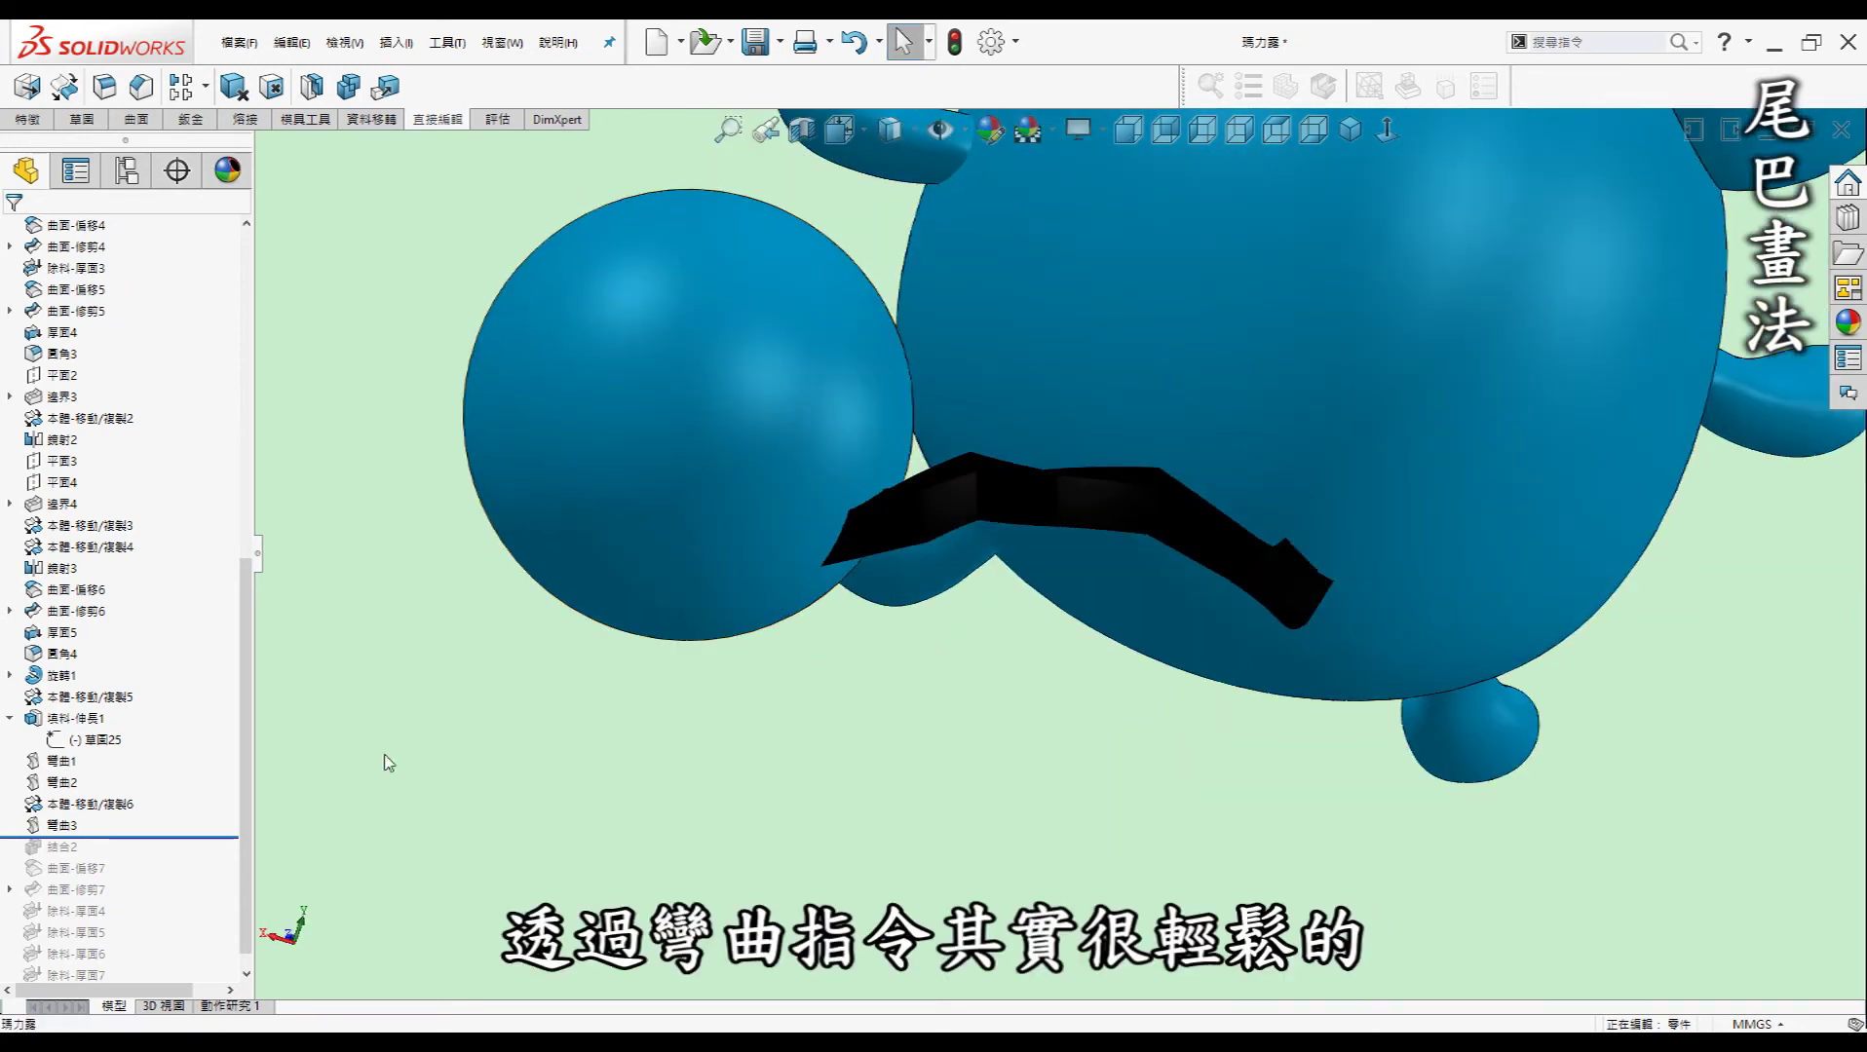
{"action": "mouse_move", "coordinate": [1088, 705]}
{"action": "middle_mouse_down"}
{"action": "mouse_move", "coordinate": [1129, 762]}
{"action": "mouse_move", "coordinate": [1046, 825]}
{"action": "mouse_move", "coordinate": [982, 808]}
{"action": "middle_mouse_up"}
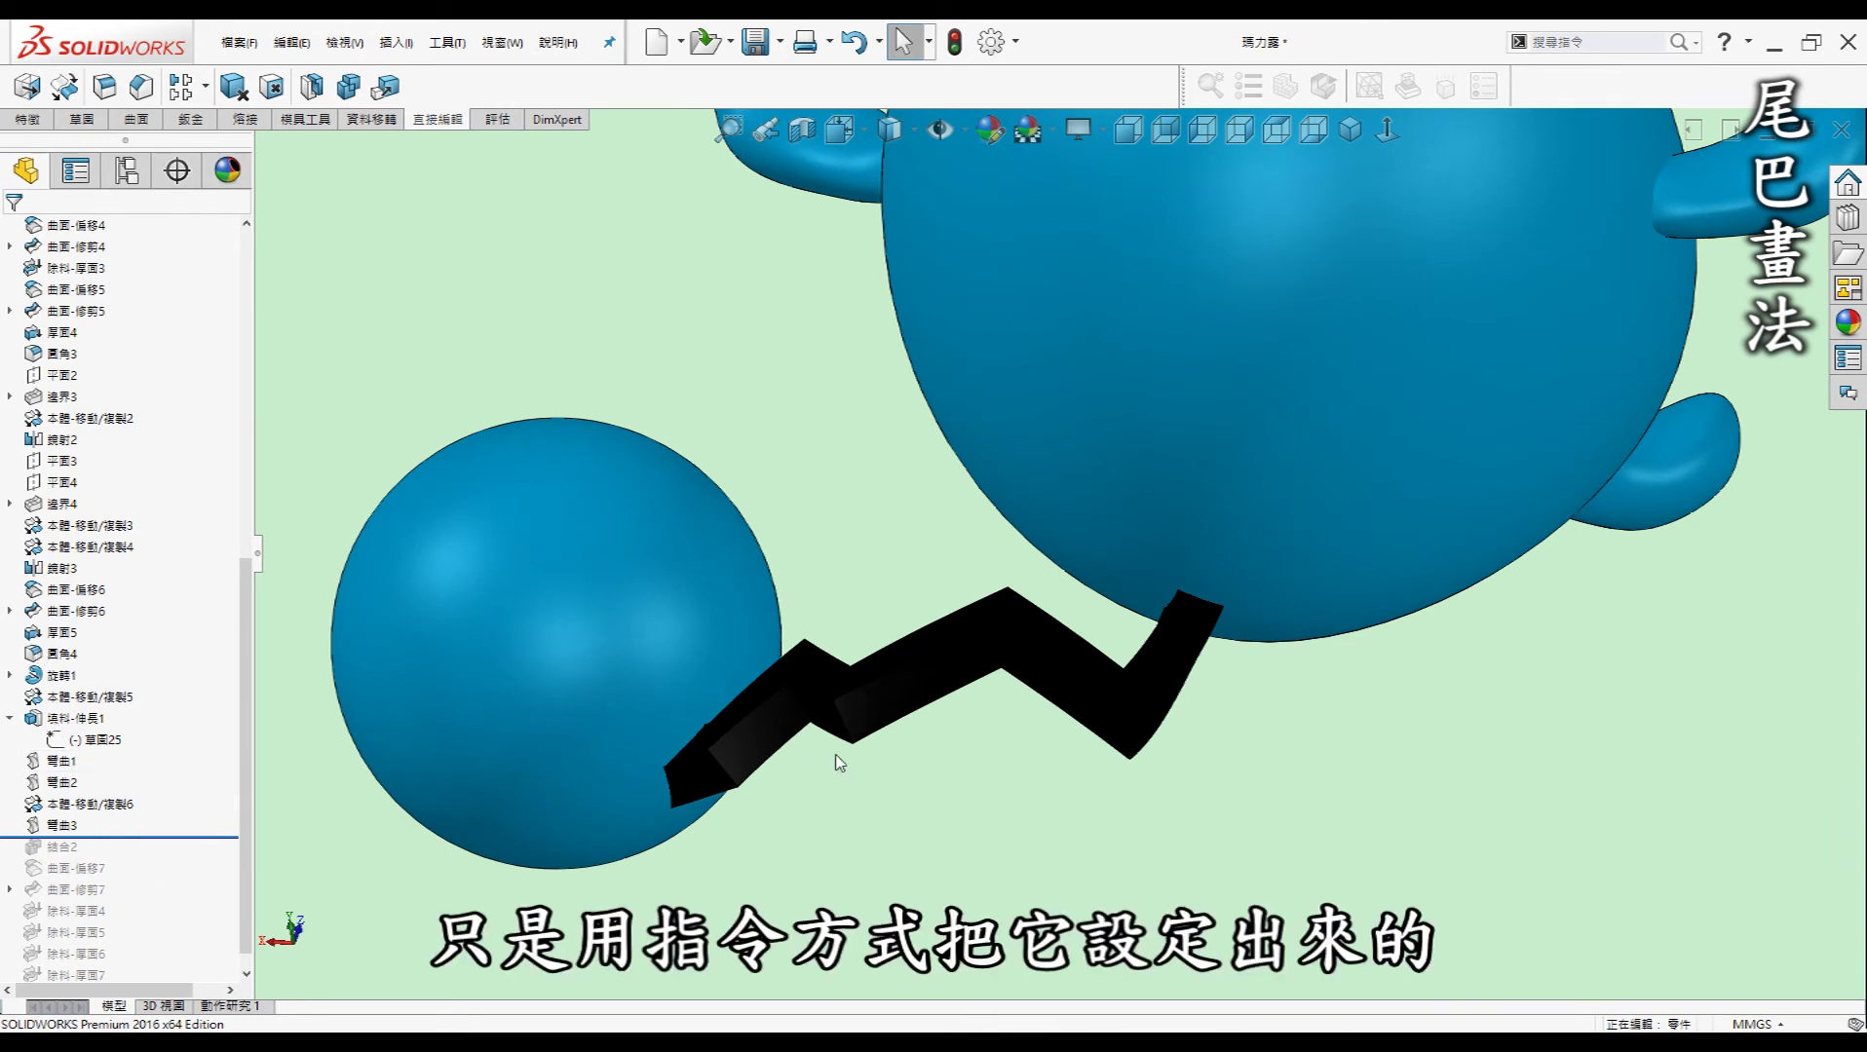
{"action": "scroll", "coordinate": [948, 755], "scroll_direction": "up", "scroll_amount": 3}
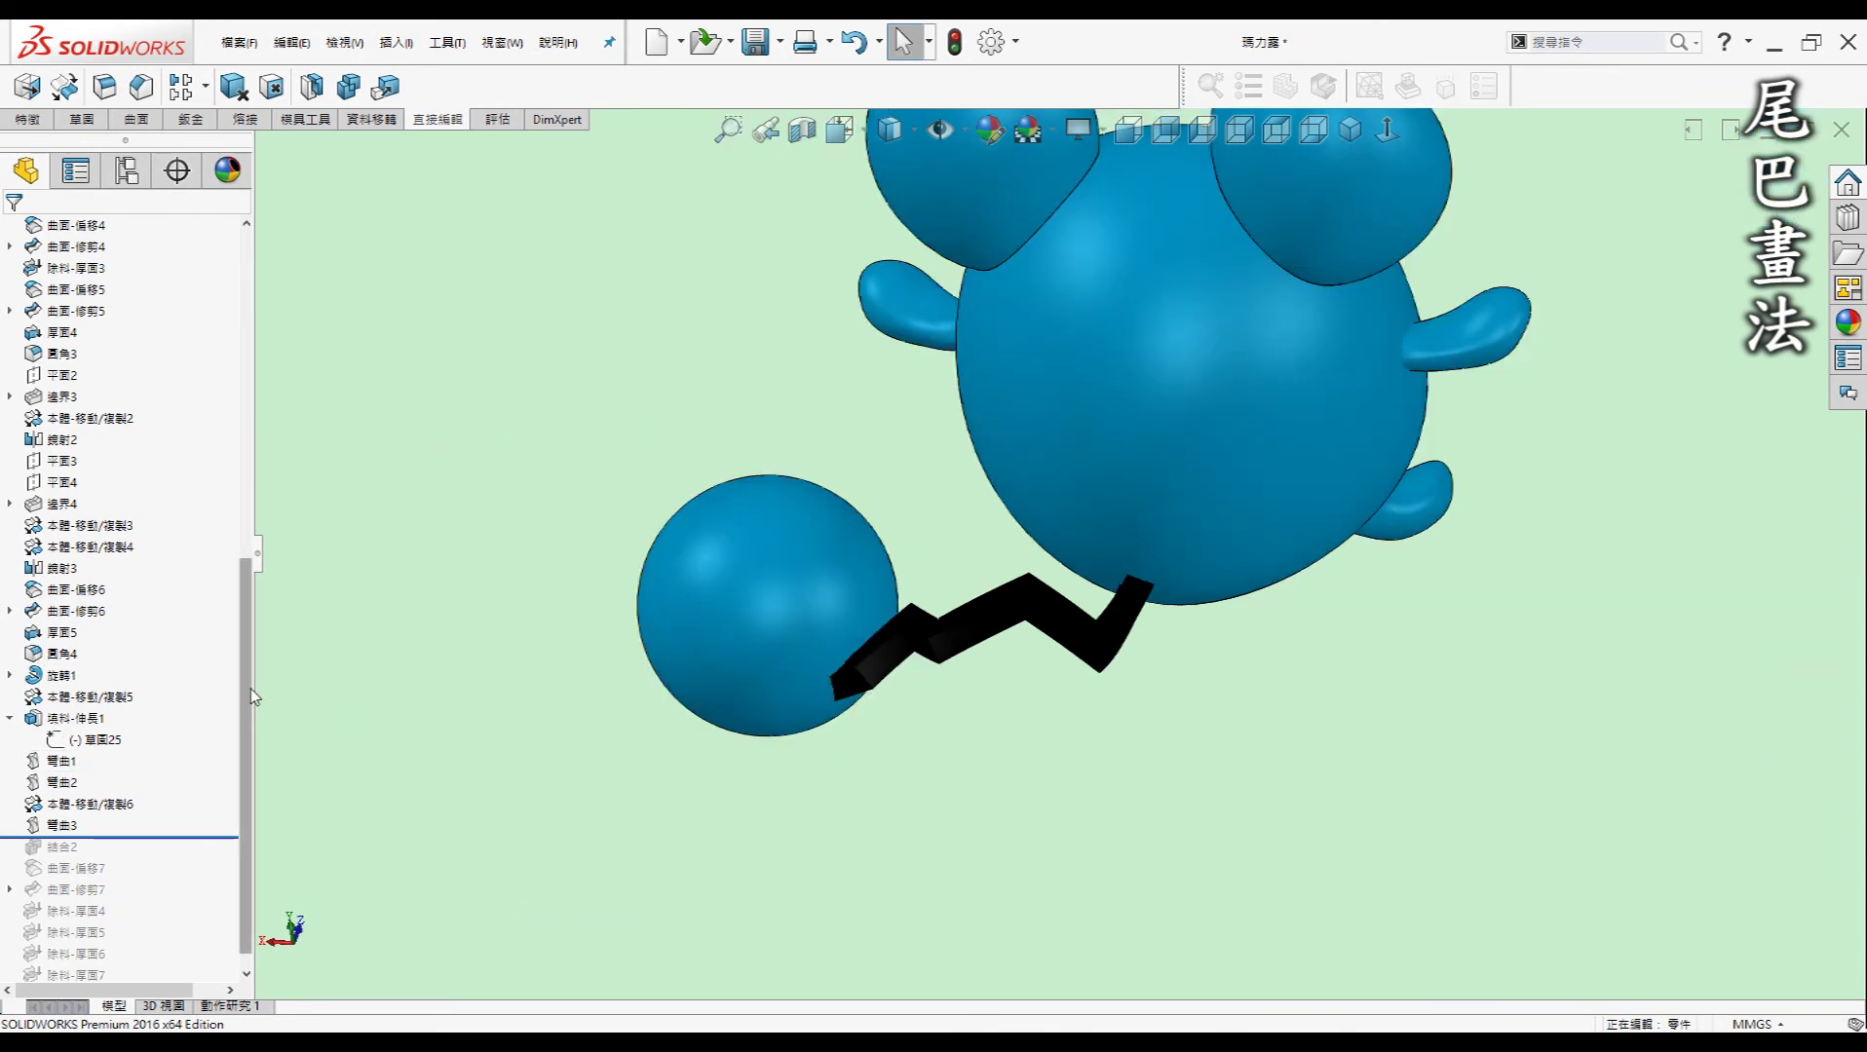
{"action": "scroll", "coordinate": [225, 761], "scroll_direction": "down", "scroll_amount": 1}
{"action": "scroll", "coordinate": [587, 566], "scroll_direction": "up", "scroll_amount": 2}
{"action": "mouse_move", "coordinate": [658, 622]}
{"action": "middle_mouse_down"}
{"action": "mouse_move", "coordinate": [954, 531]}
{"action": "mouse_move", "coordinate": [695, 659]}
{"action": "middle_mouse_up"}
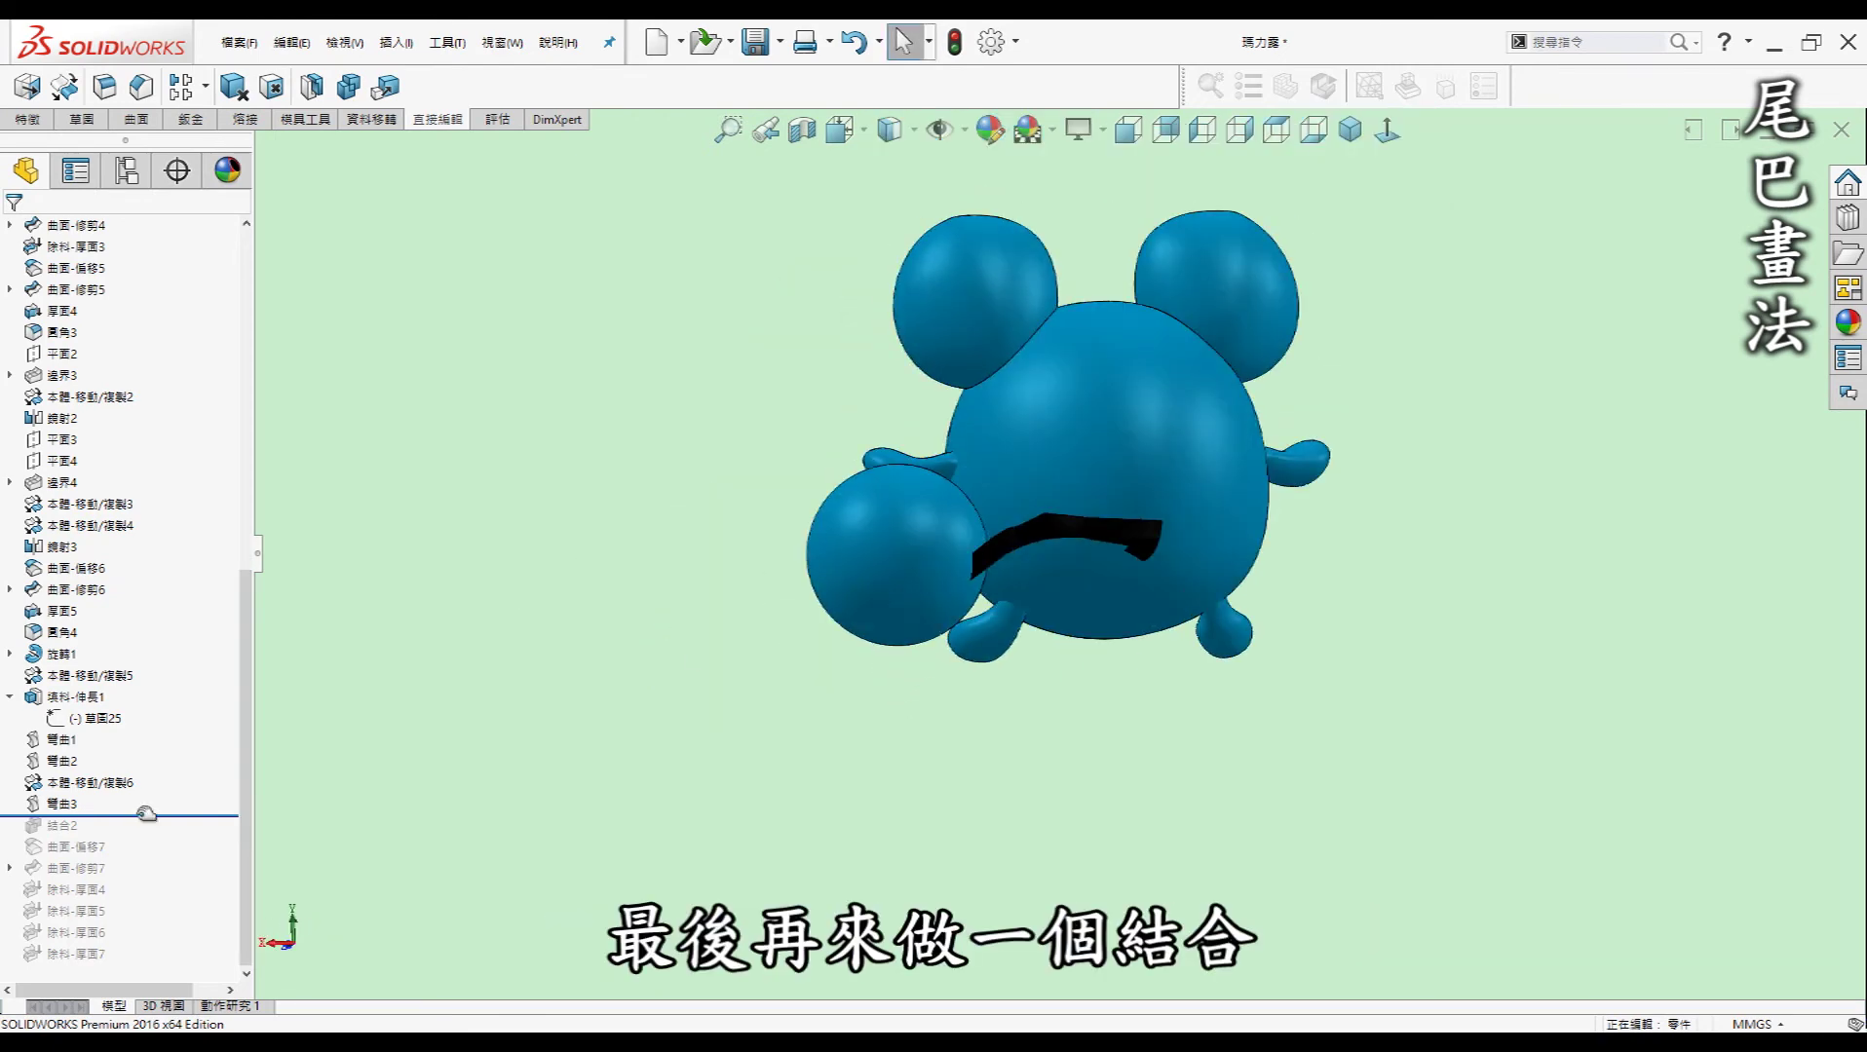
{"action": "left_click_drag", "start_coordinate": [144, 842], "coordinate": [138, 834]}
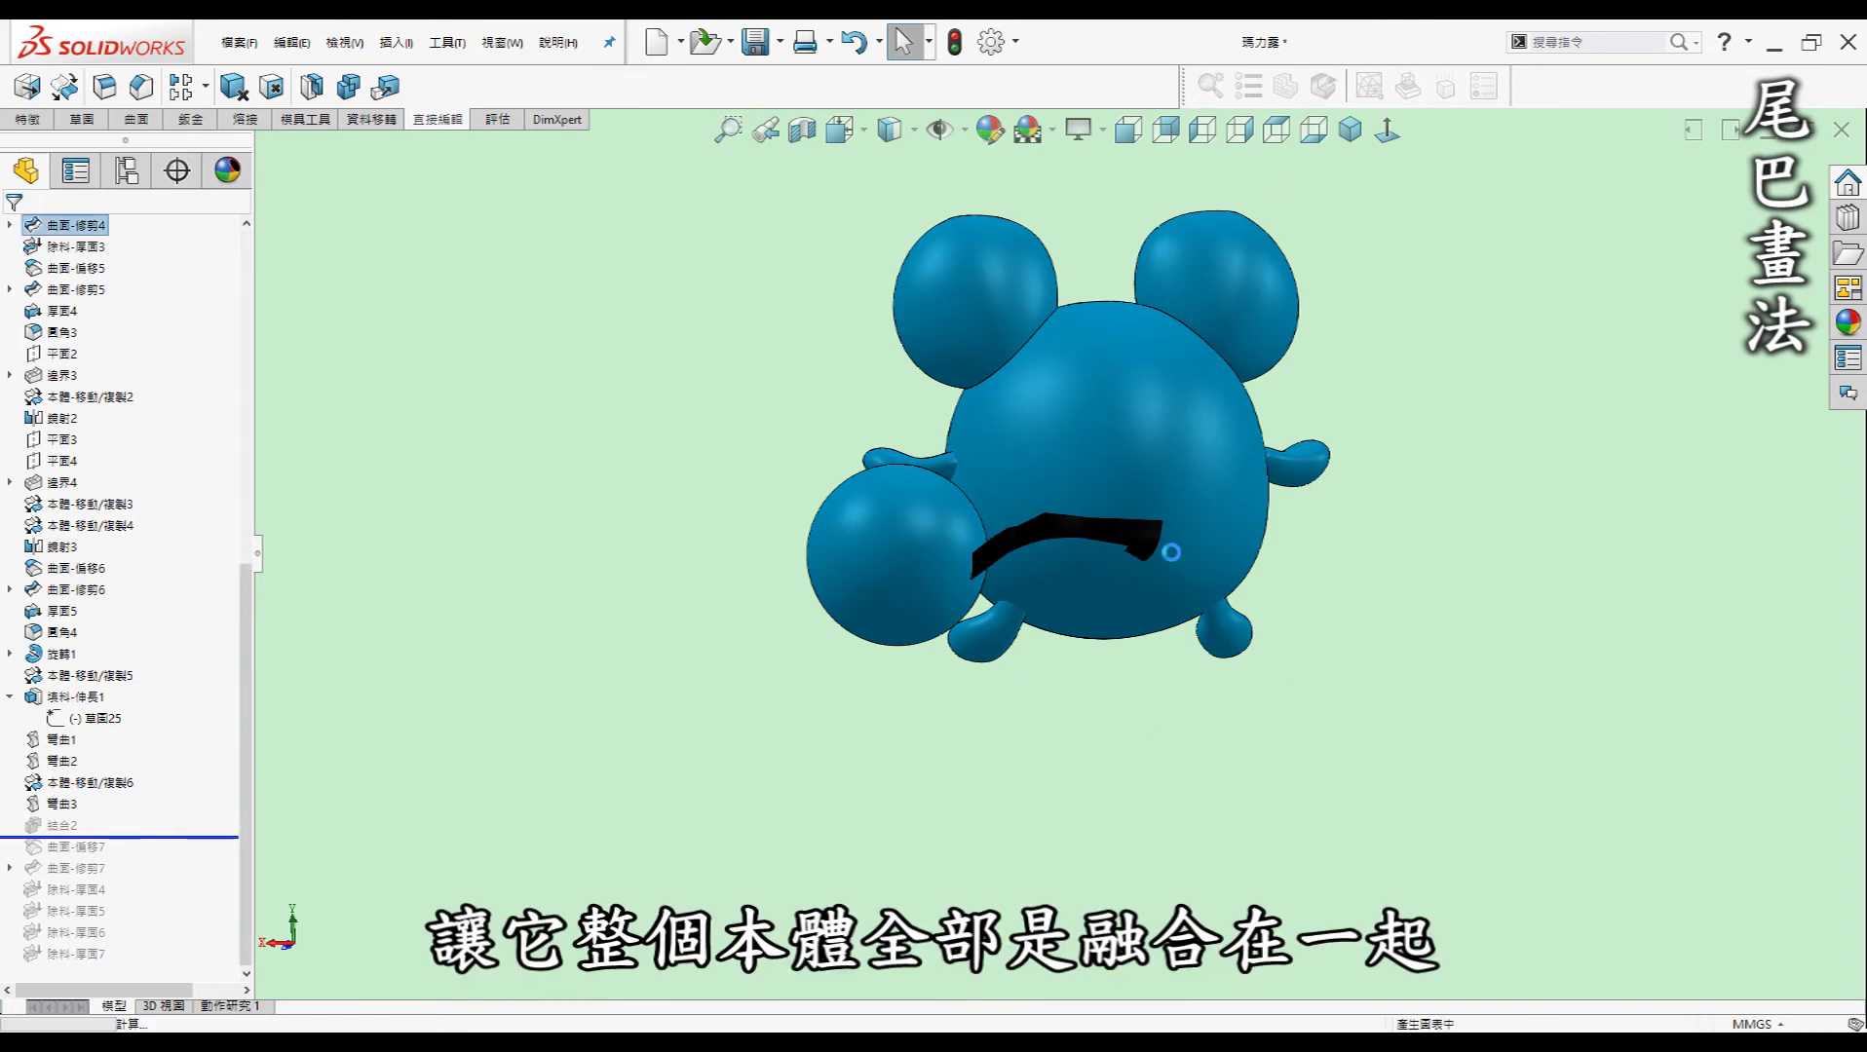
Roll history past Combine2 and Surface-Offset7 so grey offset patches cover the eyes.
{"action": "middle_click_drag", "start_coordinate": [666, 645], "coordinate": [1126, 587]}
{"action": "scroll", "coordinate": [1126, 587], "scroll_direction": "down", "scroll_amount": 2}
{"action": "scroll", "coordinate": [1126, 593], "scroll_direction": "down", "scroll_amount": 1}
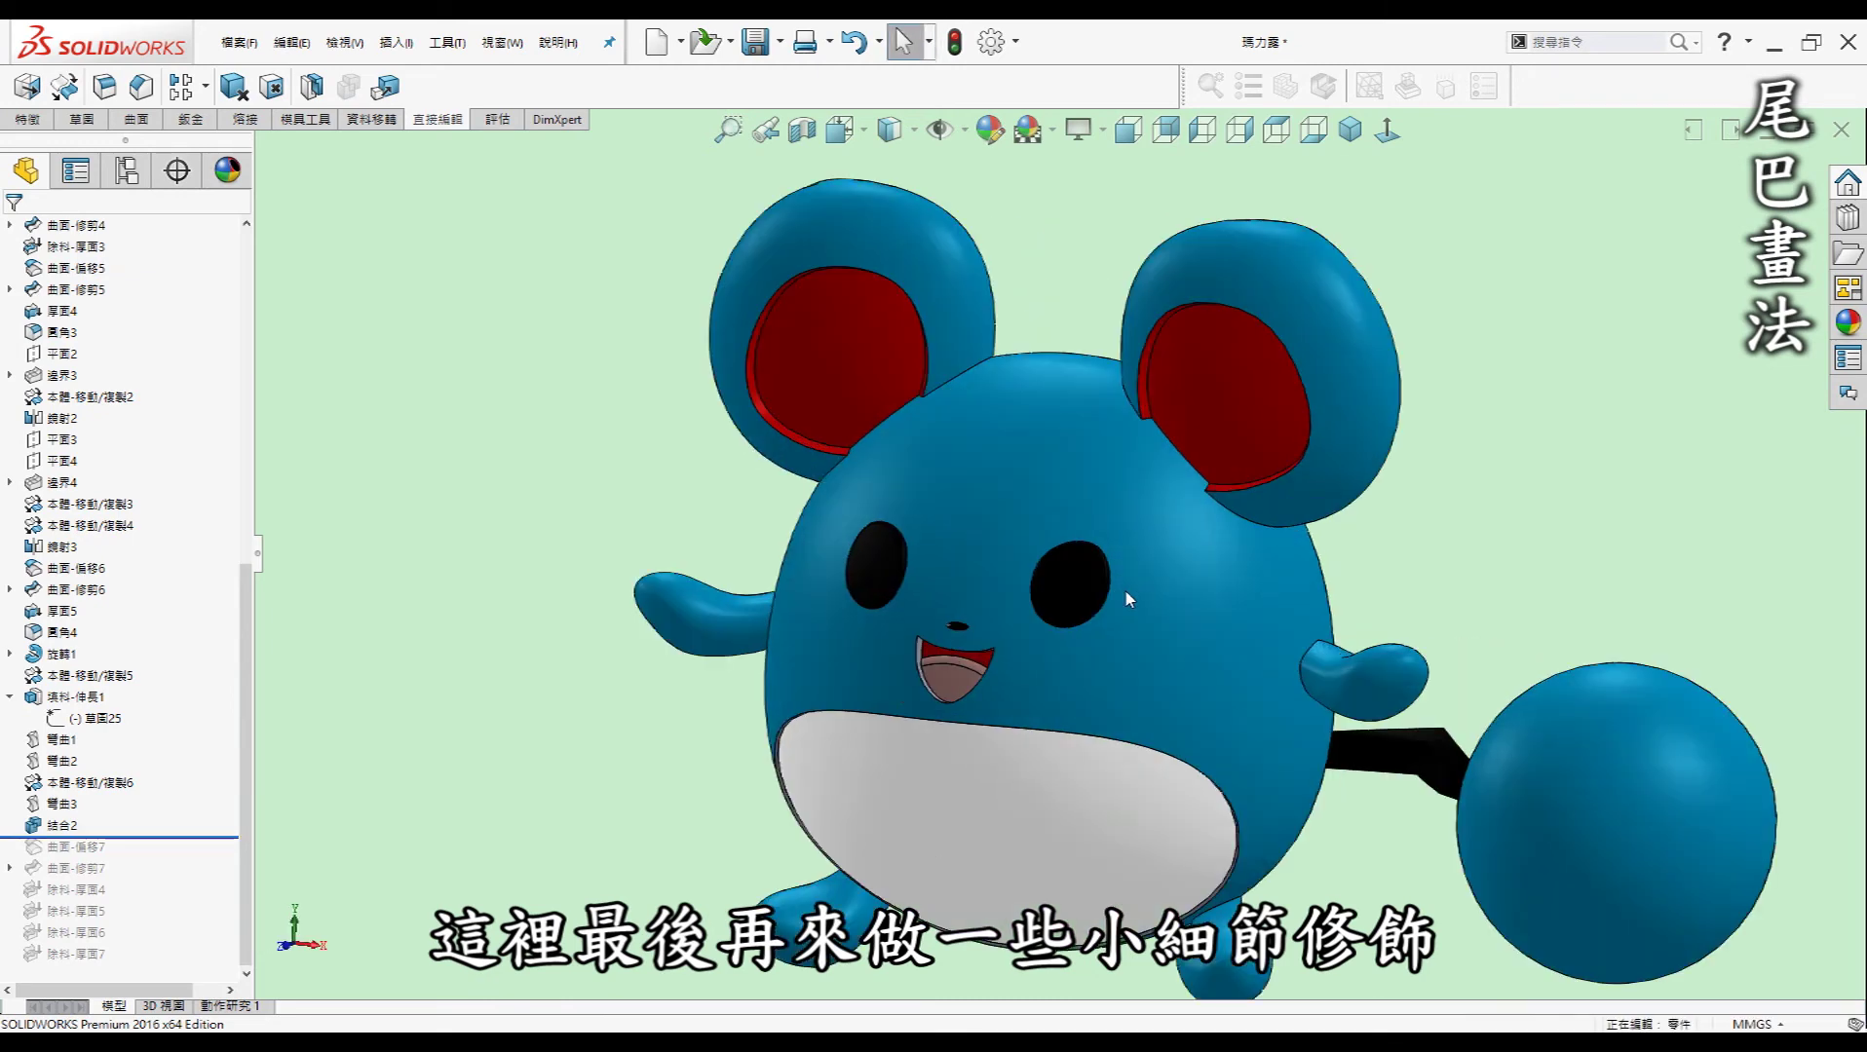
{"action": "scroll", "coordinate": [1127, 593], "scroll_direction": "up", "scroll_amount": 1}
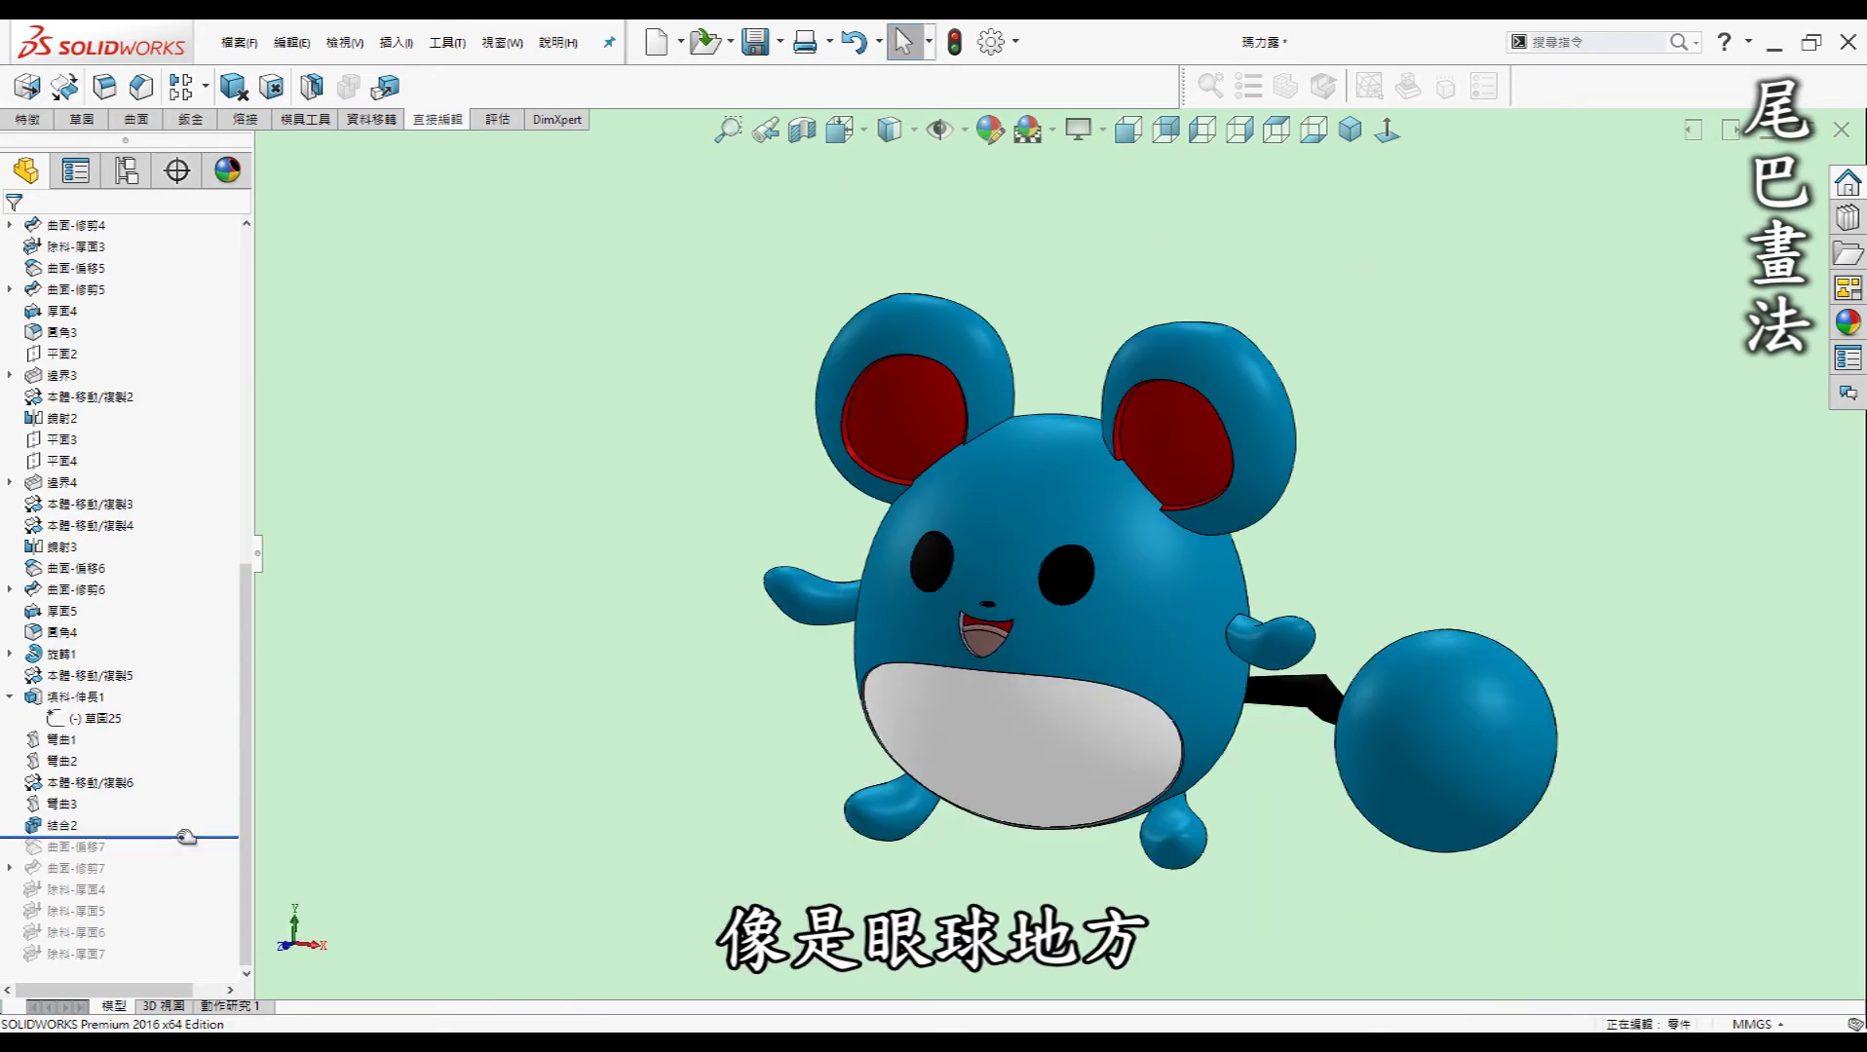
{"action": "left_click_drag", "start_coordinate": [179, 838], "coordinate": [179, 859]}
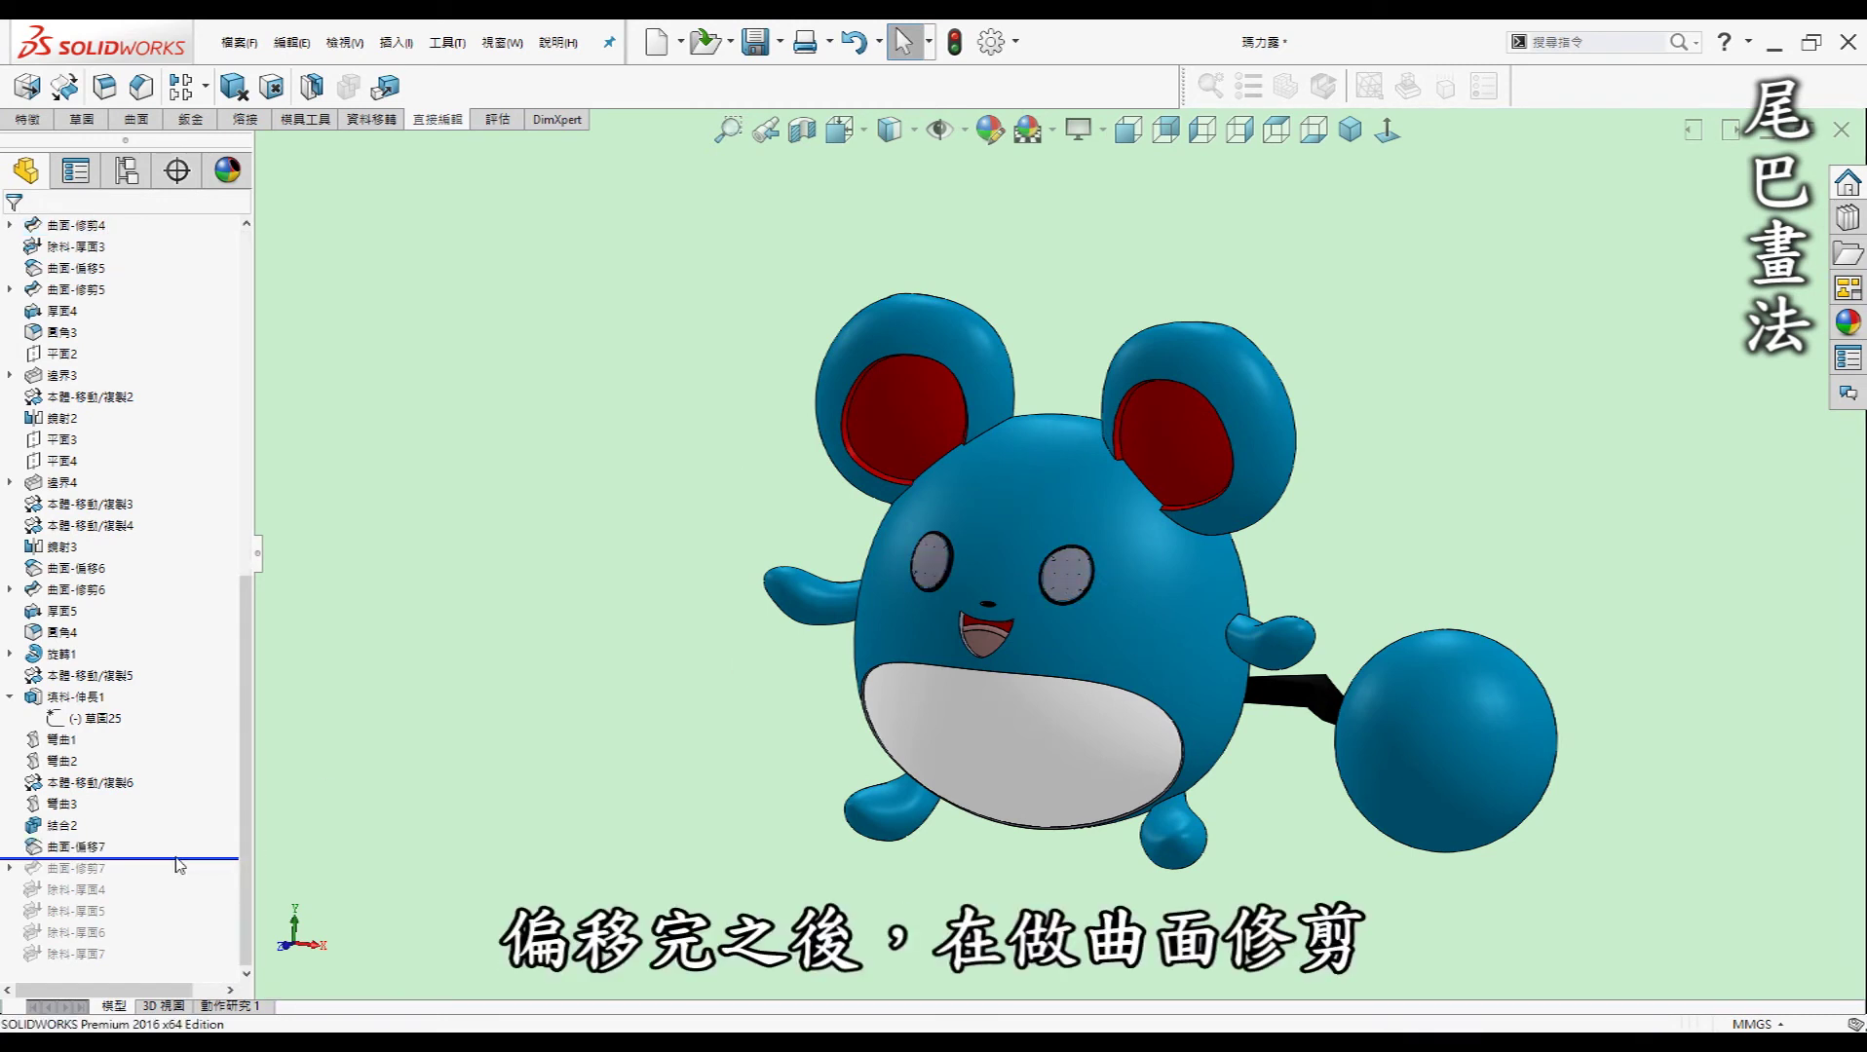
{"action": "left_click_drag", "start_coordinate": [179, 864], "coordinate": [175, 888]}
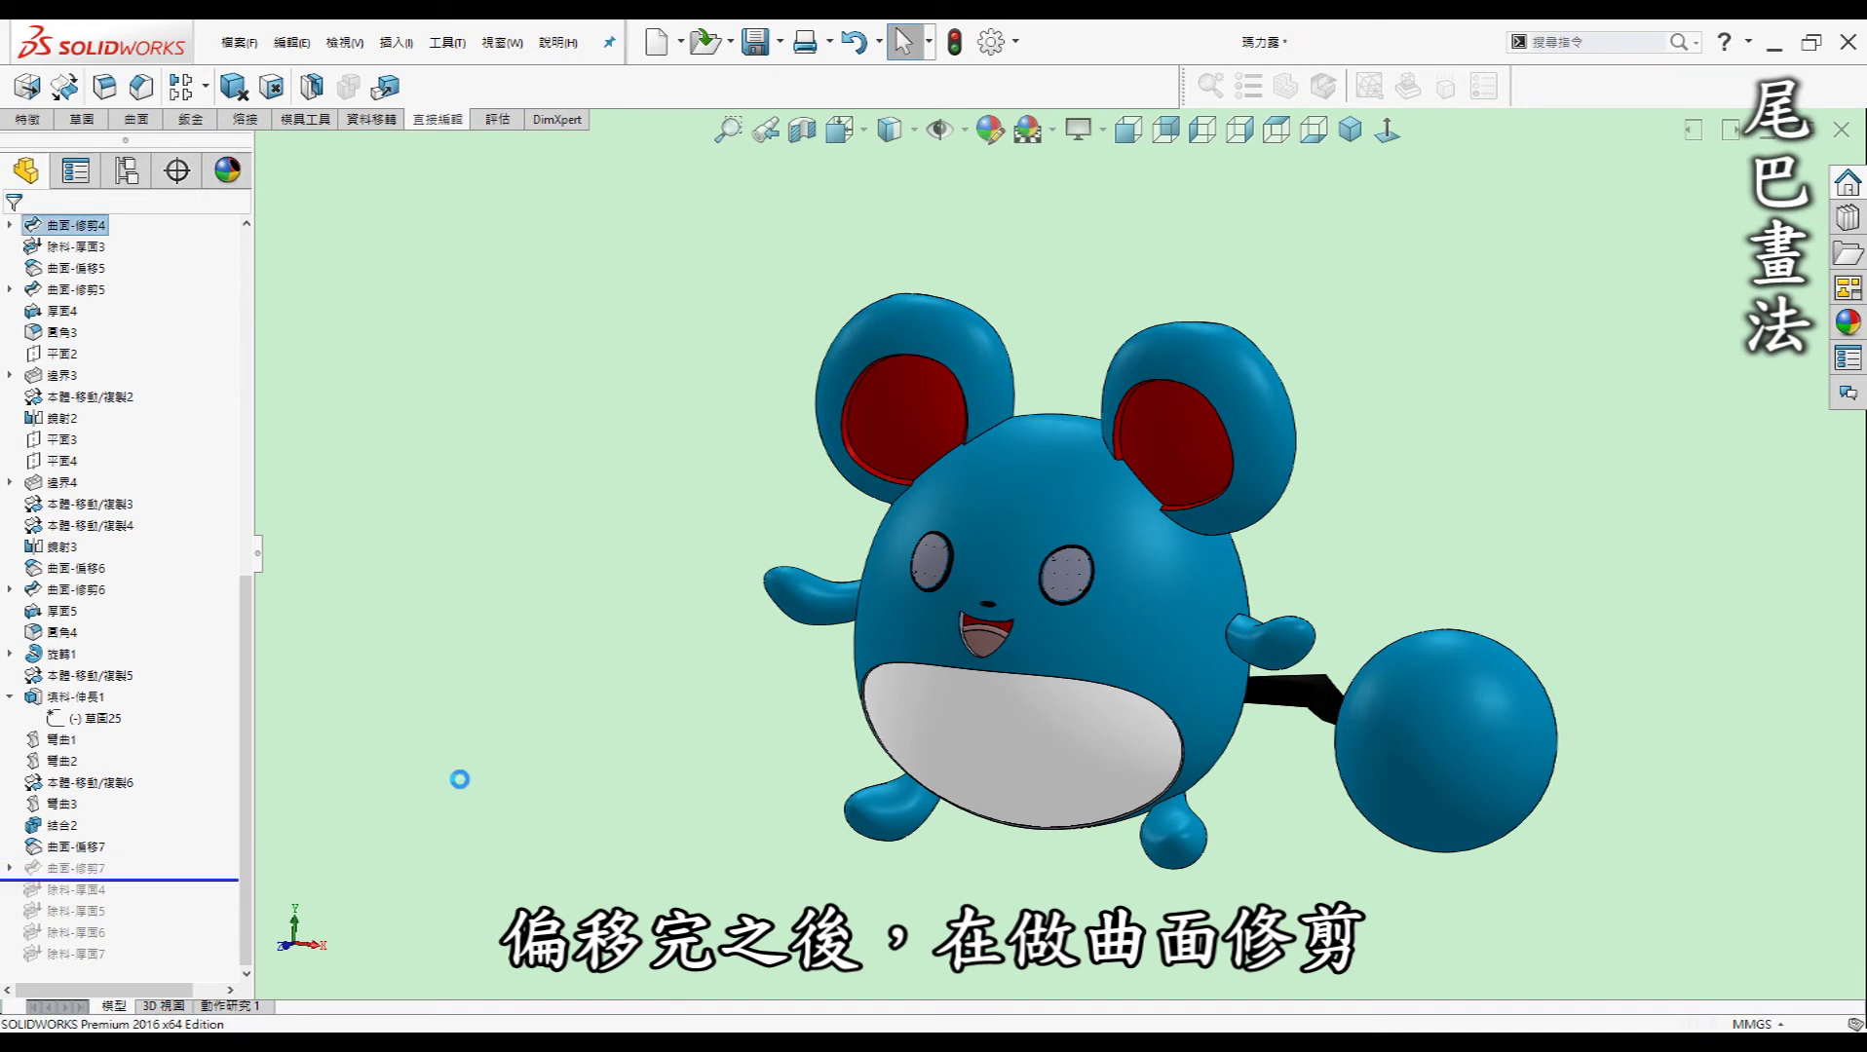
Show the surface trim's sketch straight on, then exit and hide it.
{"action": "left_click", "coordinate": [9, 869]}
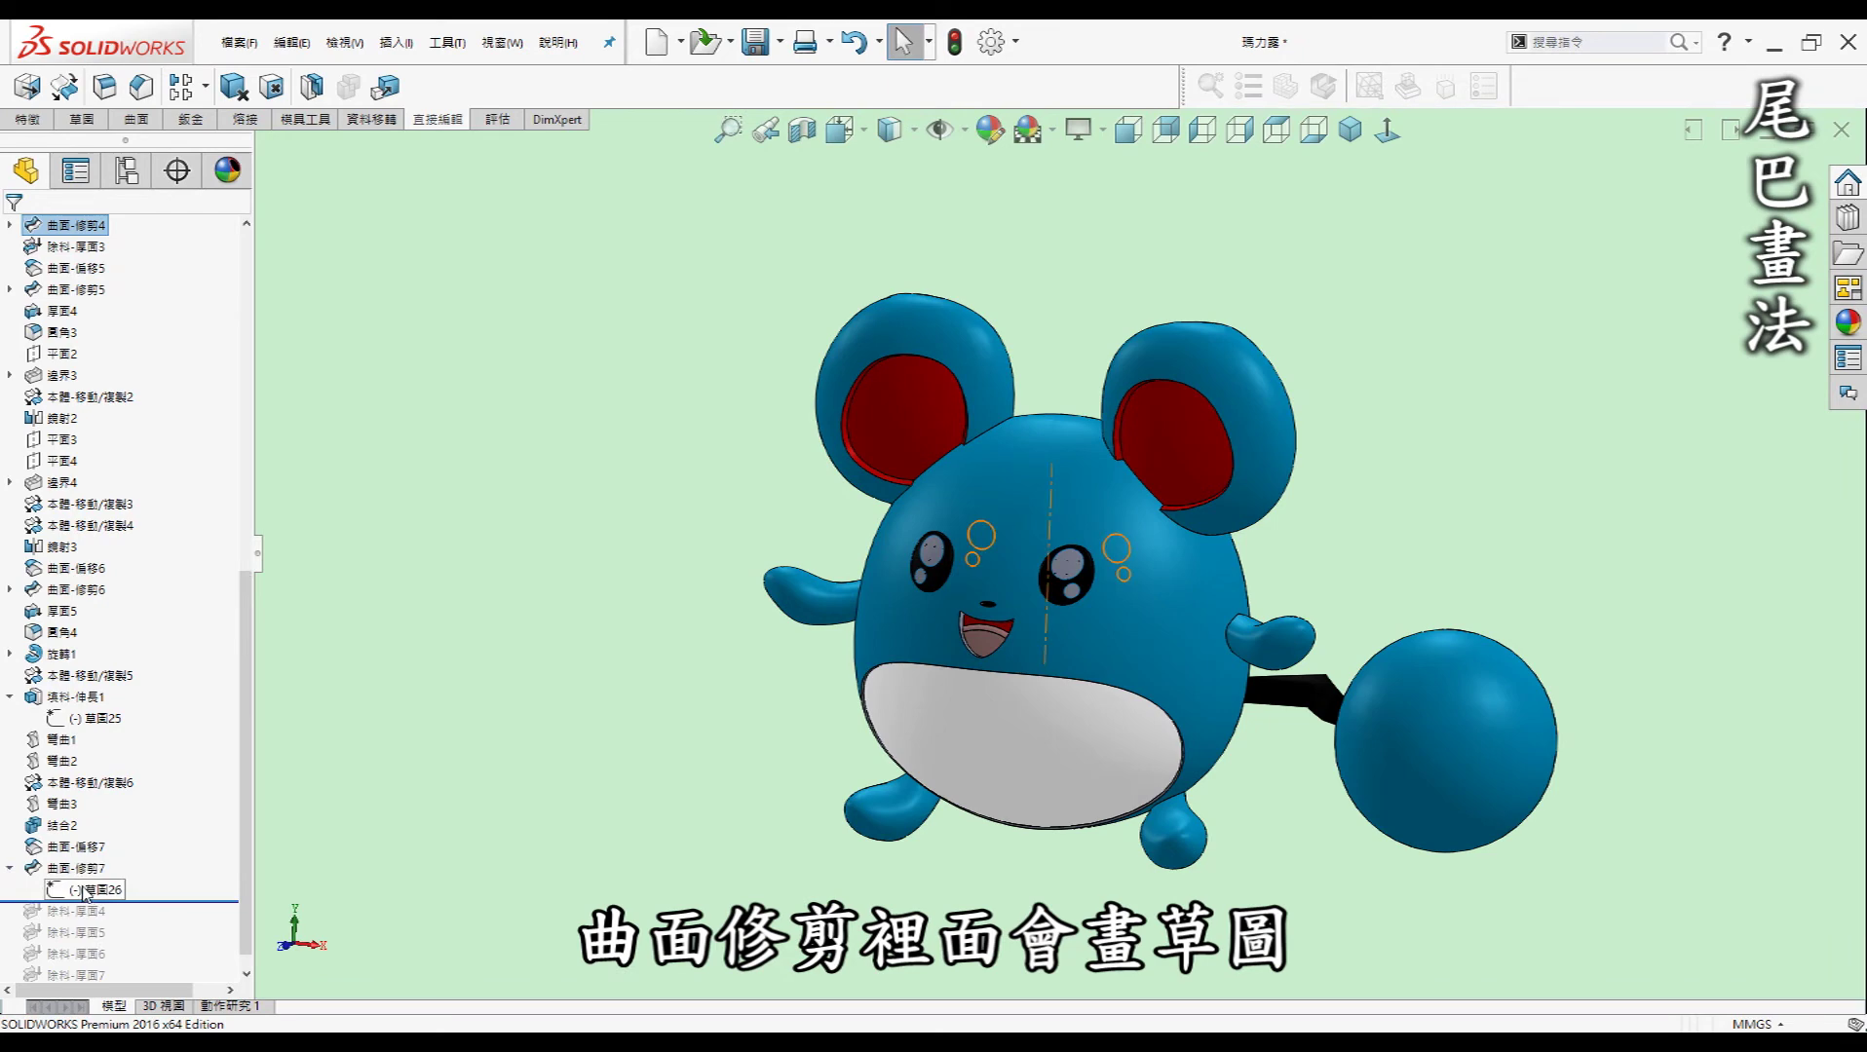
{"action": "left_click", "coordinate": [97, 890]}
{"action": "left_click", "coordinate": [1386, 135]}
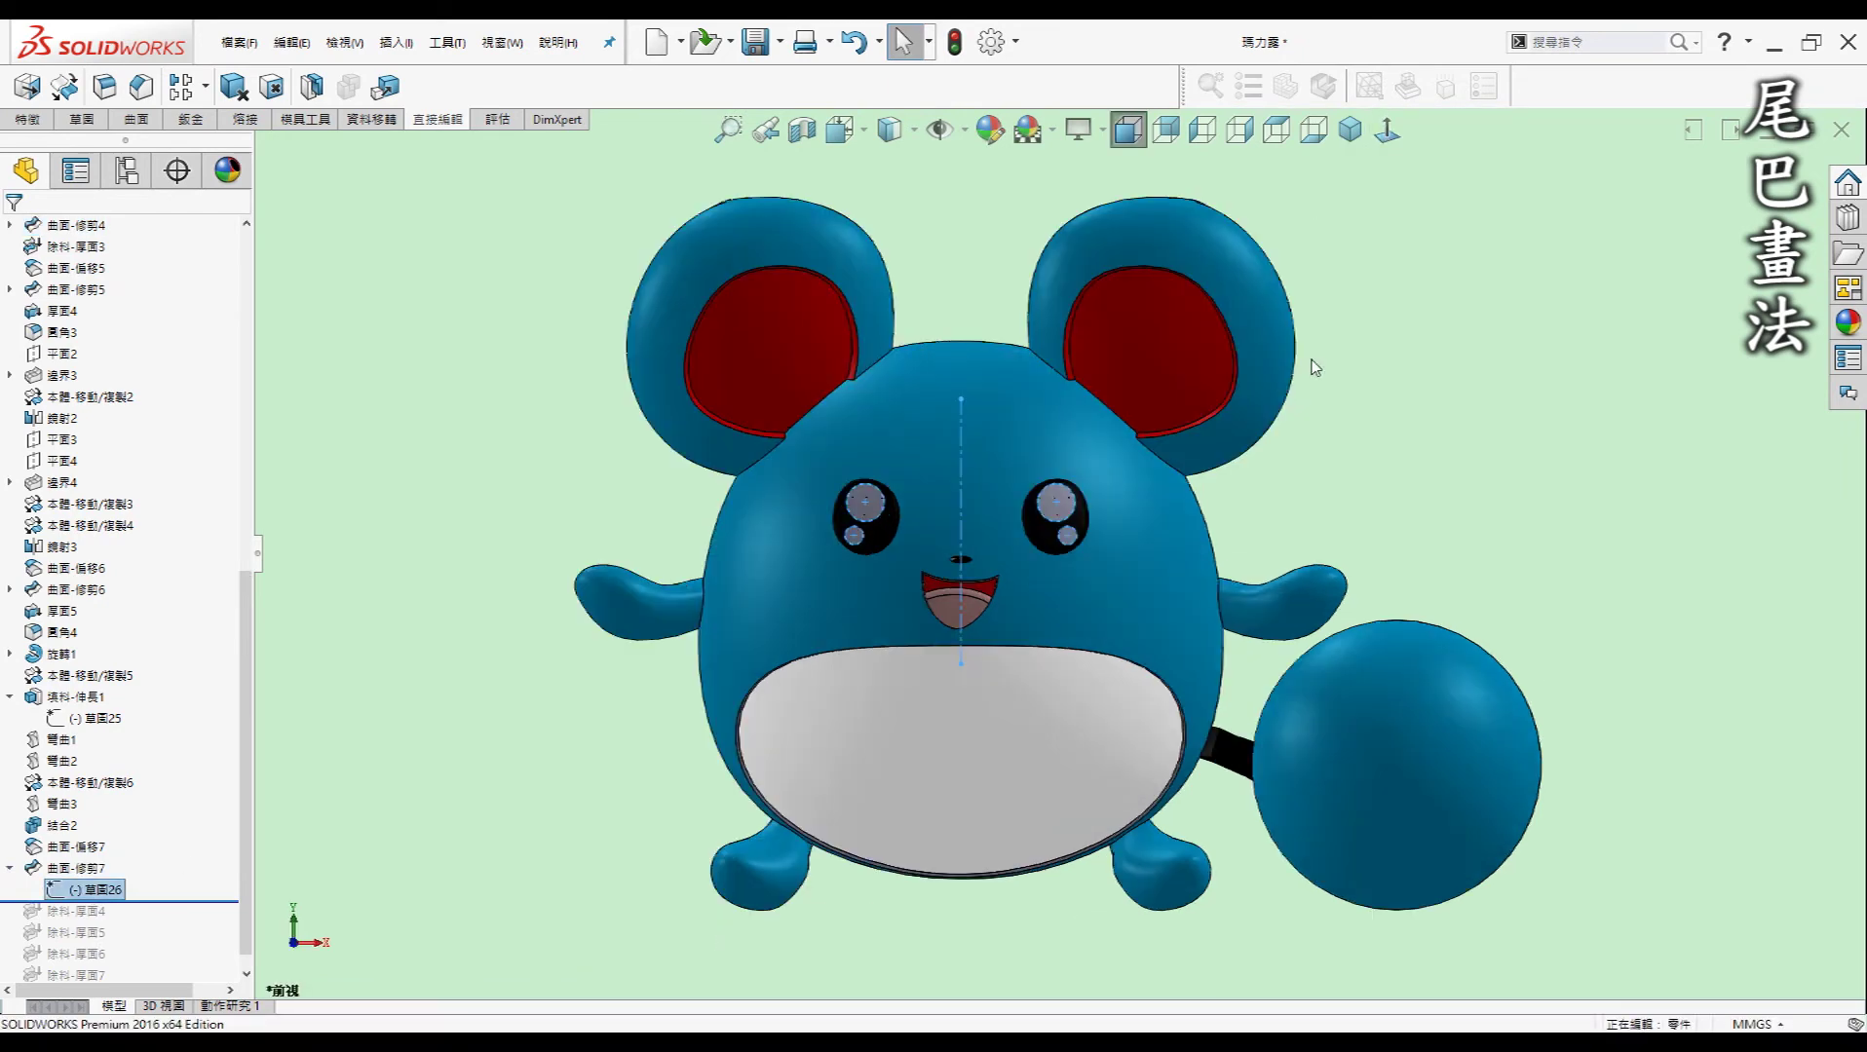
{"action": "left_click", "coordinate": [1459, 523]}
Roll history to the end of the tree and view the complete Marill isometrically.
{"action": "scroll", "coordinate": [171, 682], "scroll_direction": "down", "scroll_amount": 1}
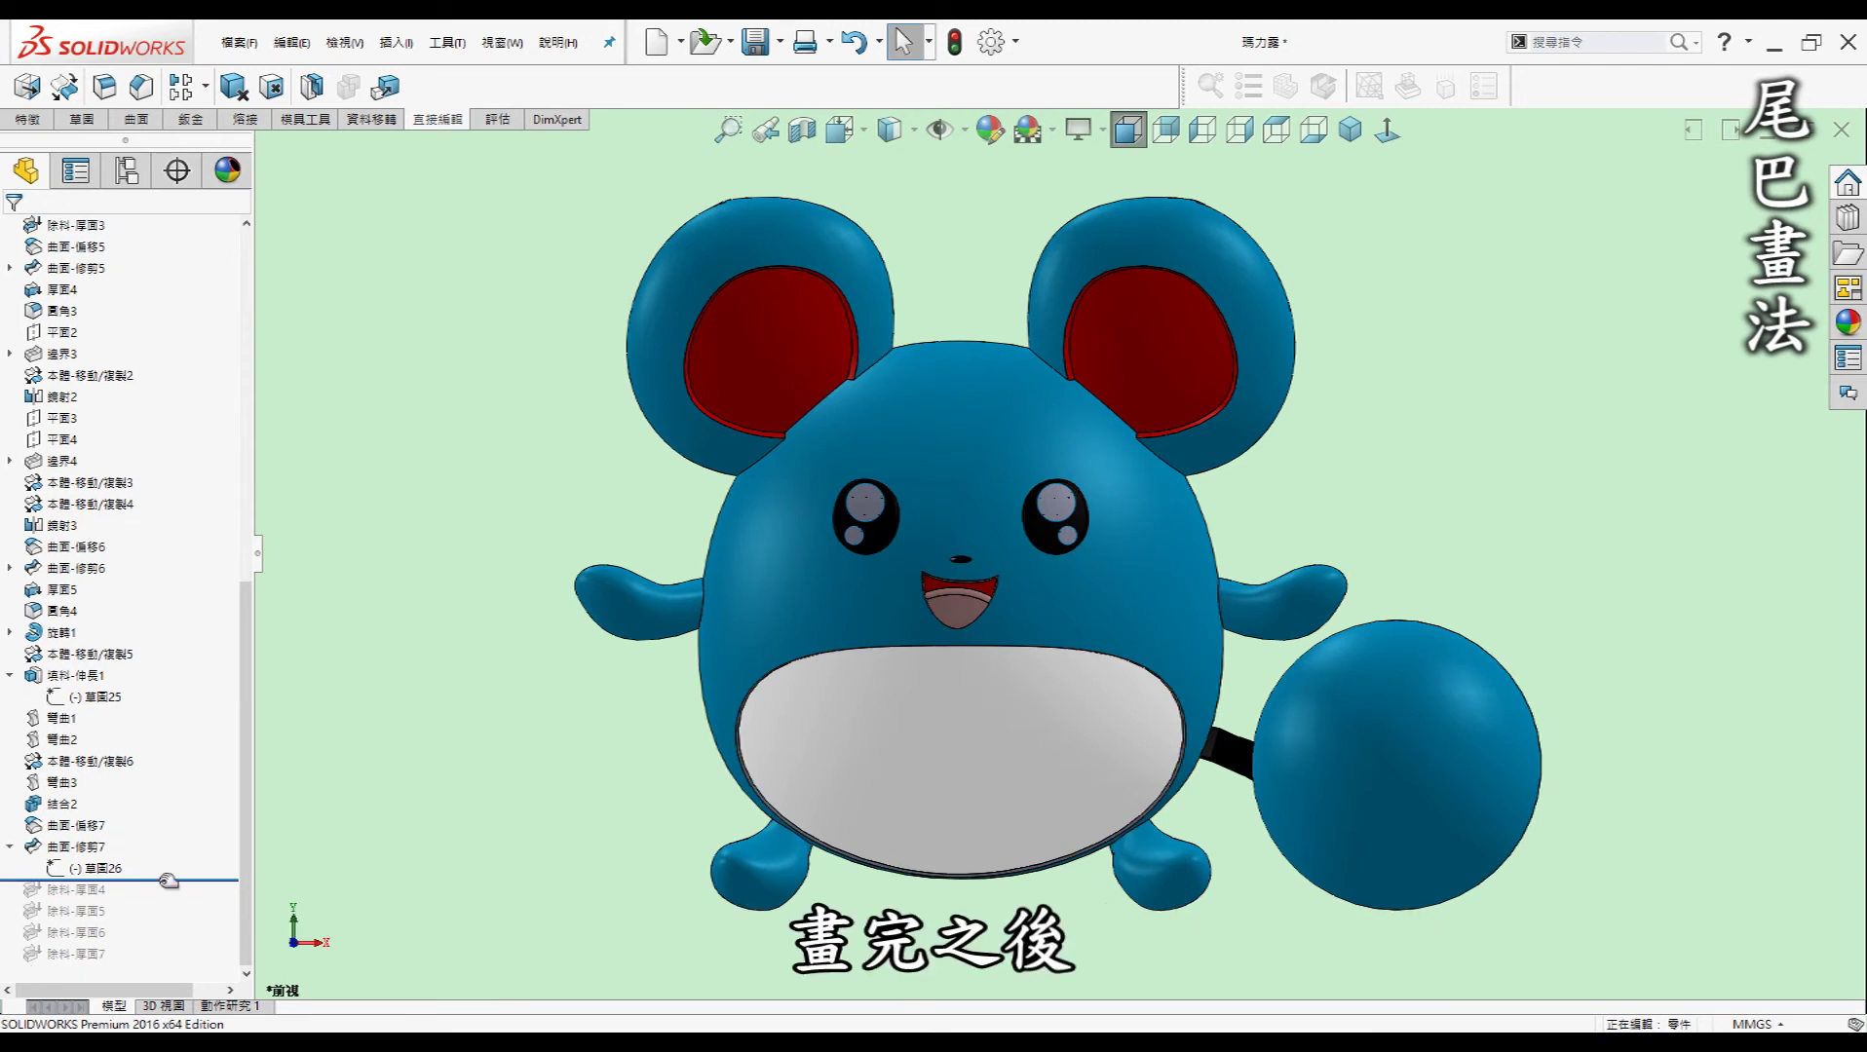
{"action": "left_click_drag", "start_coordinate": [146, 919], "coordinate": [127, 967]}
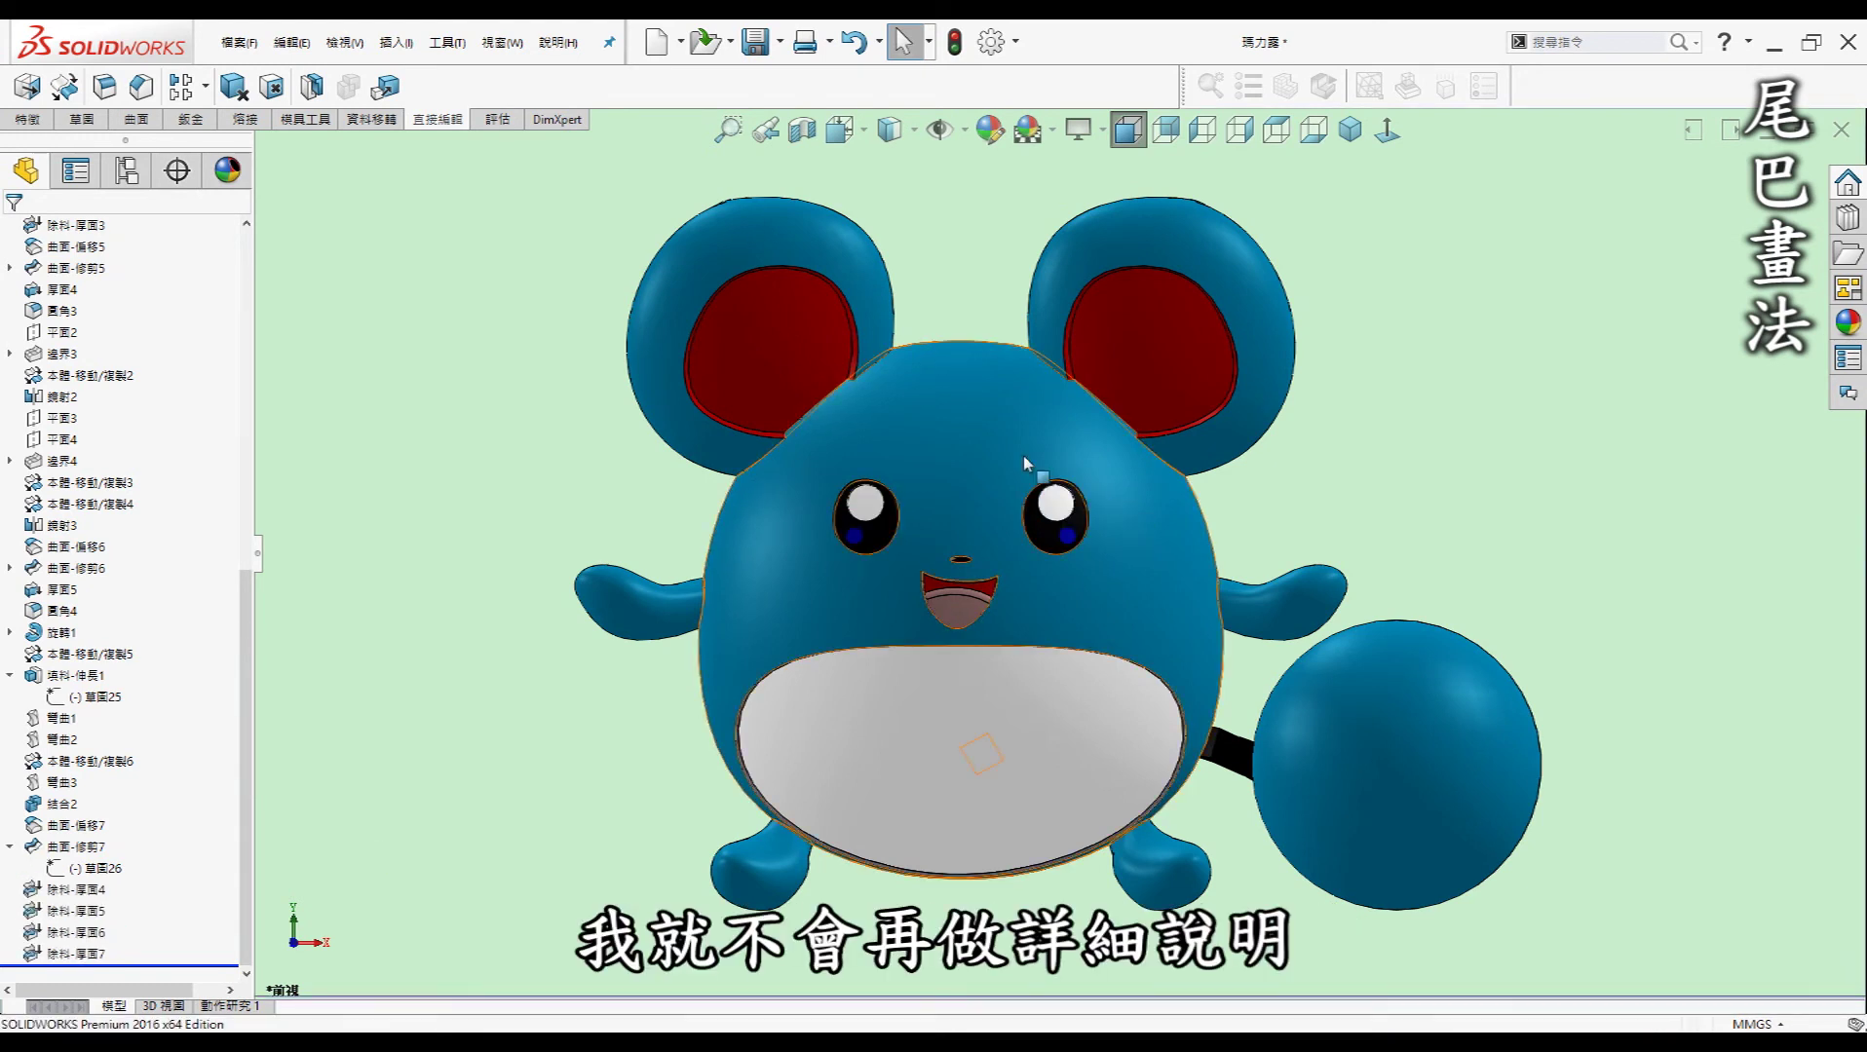
{"action": "left_click", "coordinate": [1350, 129]}
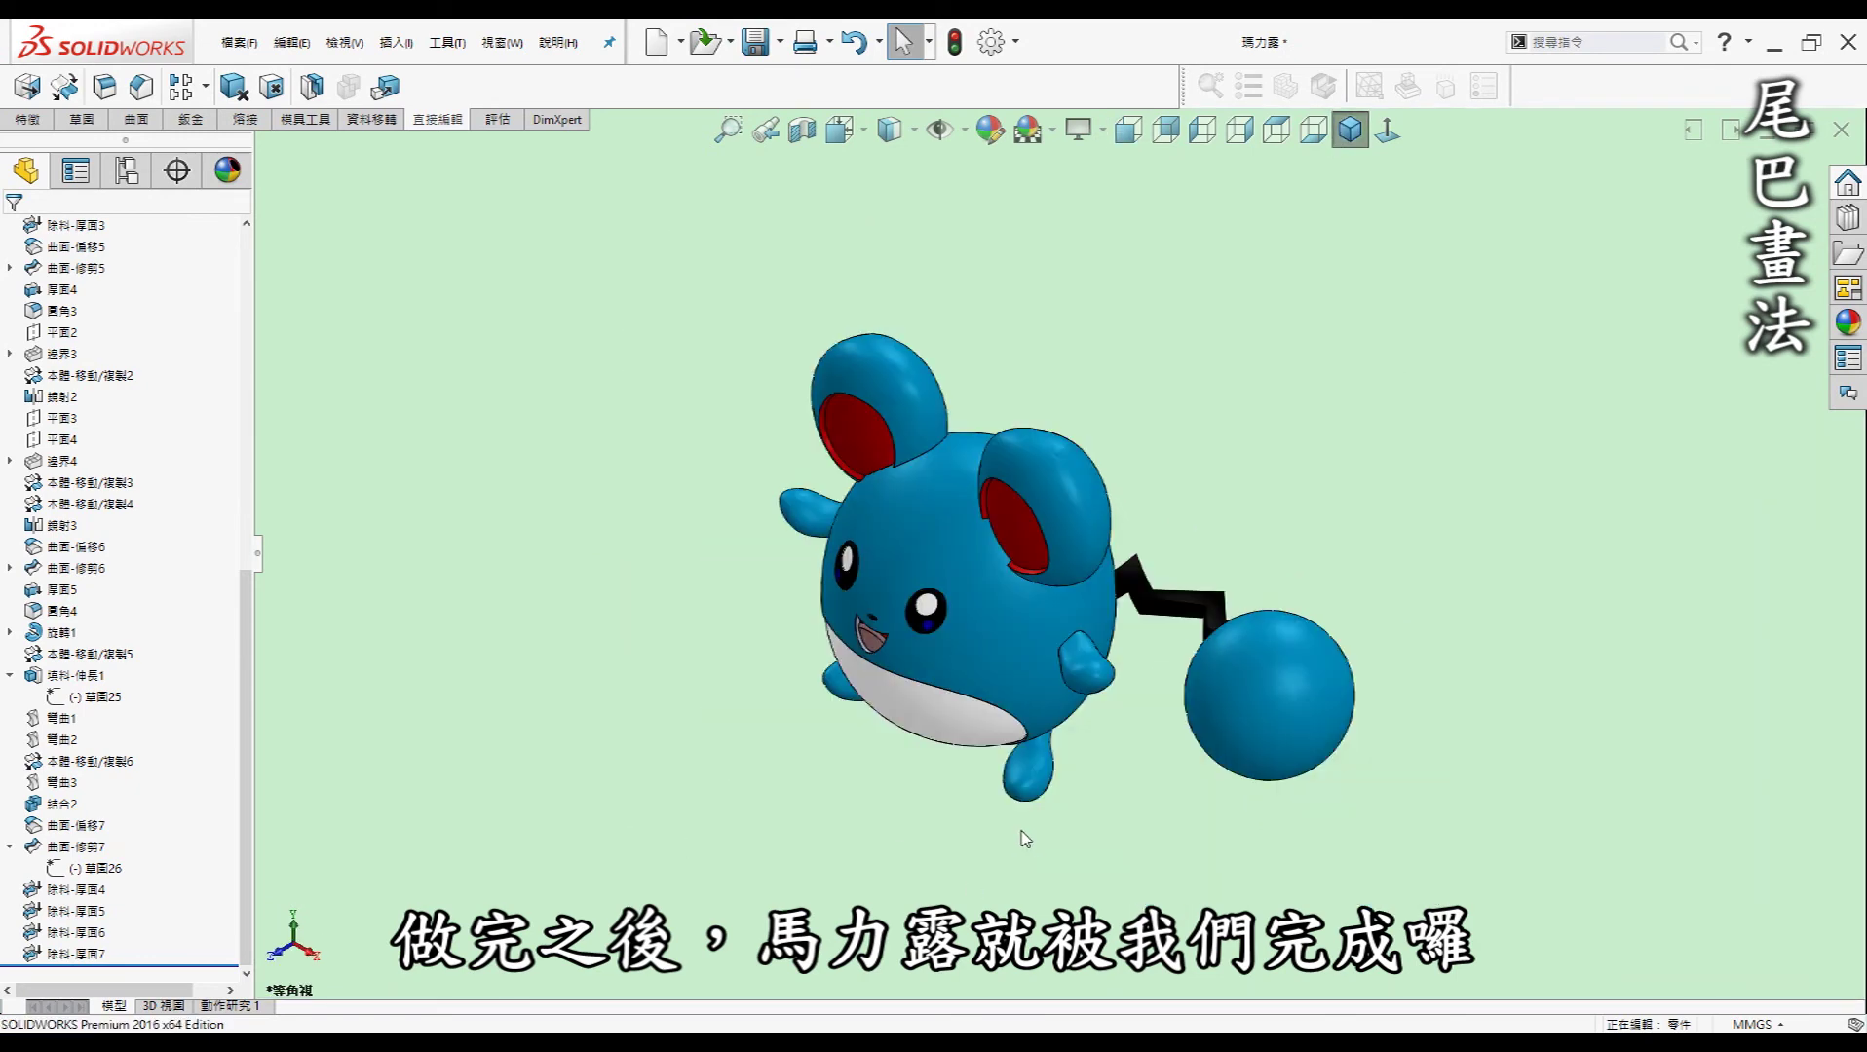
{"action": "middle_click_drag", "start_coordinate": [1025, 838], "coordinate": [917, 761]}
{"action": "scroll", "coordinate": [1013, 685], "scroll_direction": "down", "scroll_amount": 3}
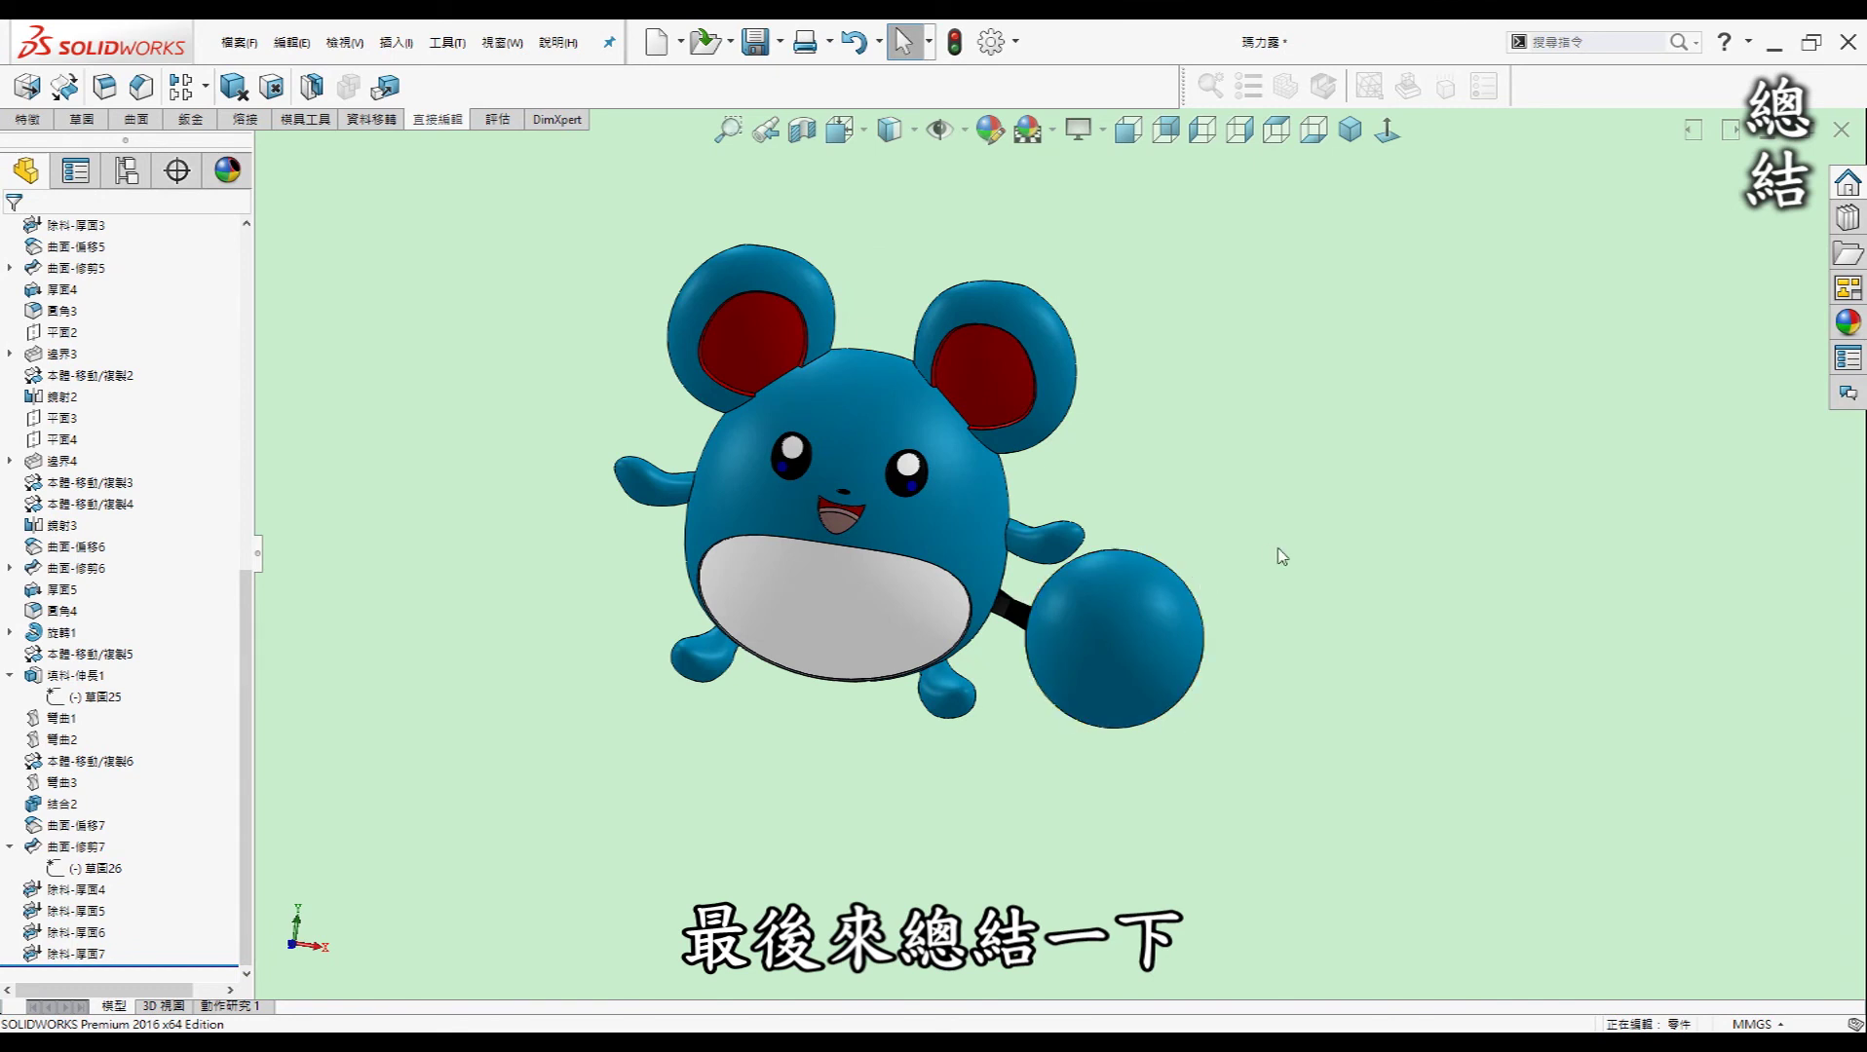
{"action": "middle_click_drag", "start_coordinate": [1276, 555], "coordinate": [950, 480]}
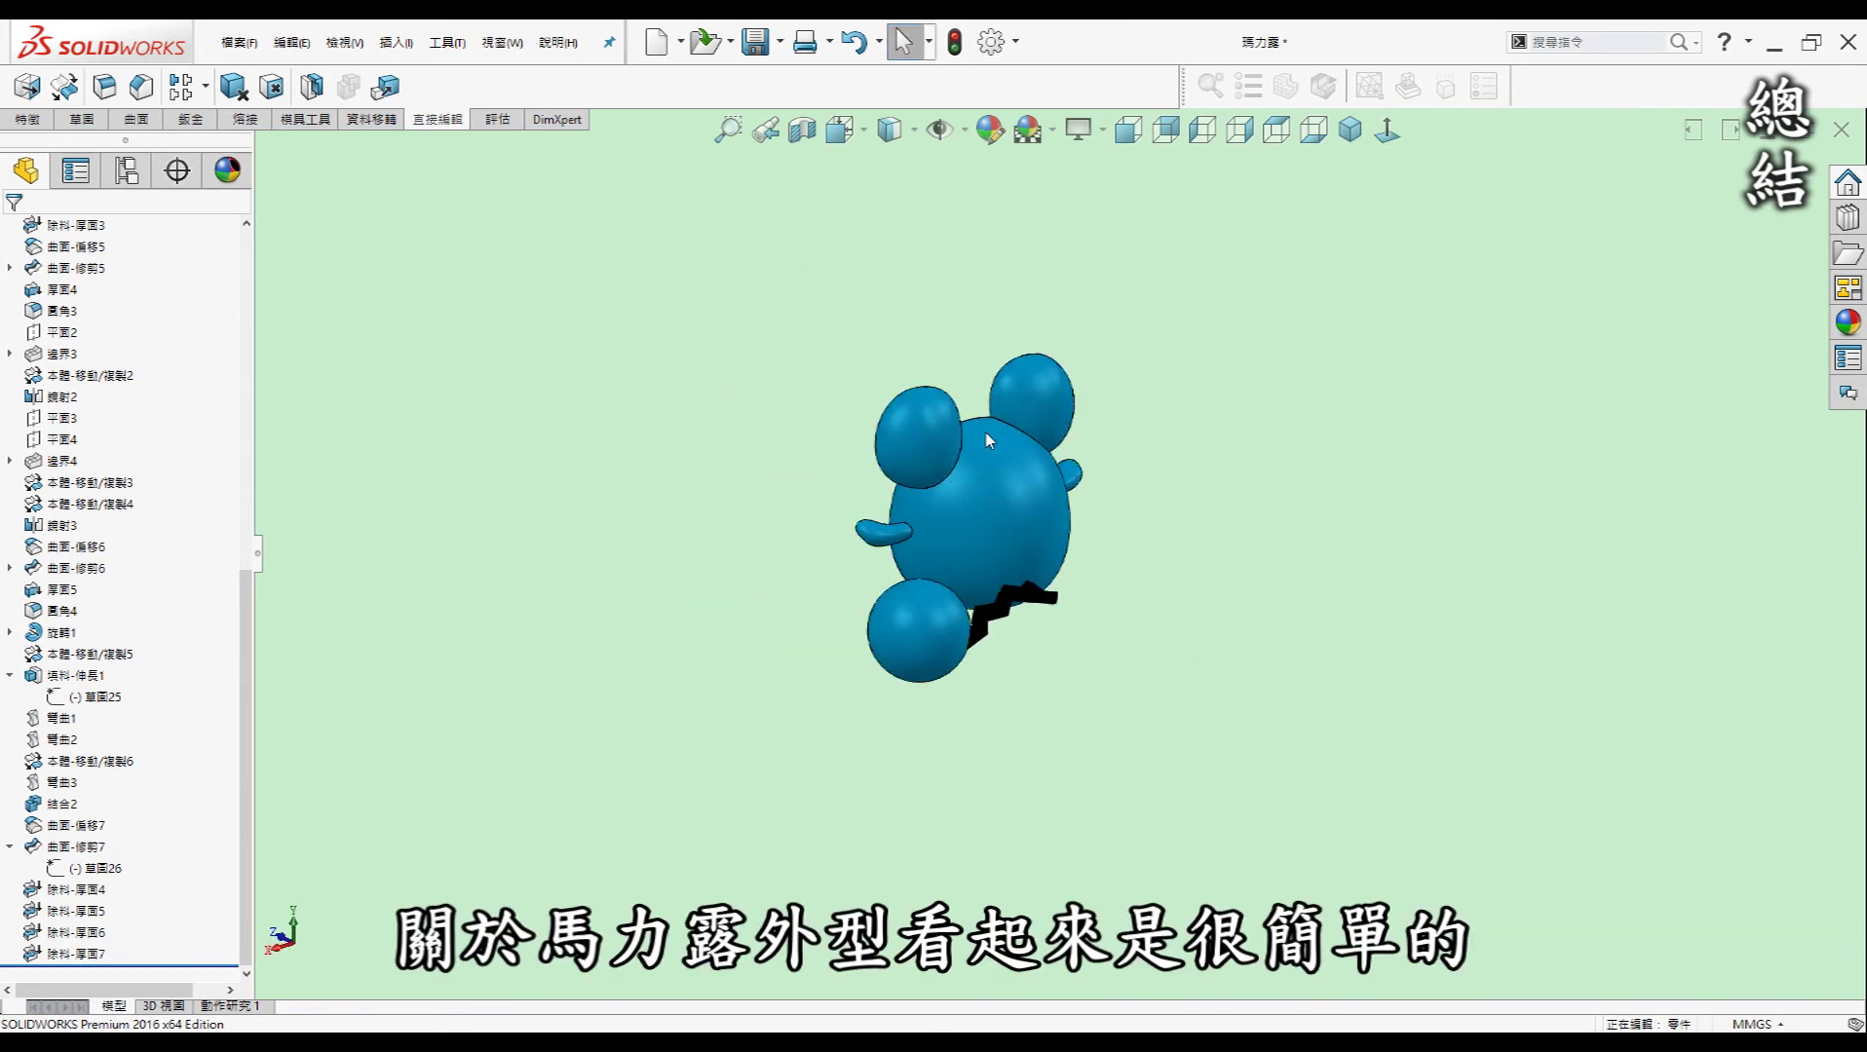
{"action": "scroll", "coordinate": [1006, 466], "scroll_direction": "down", "scroll_amount": 2}
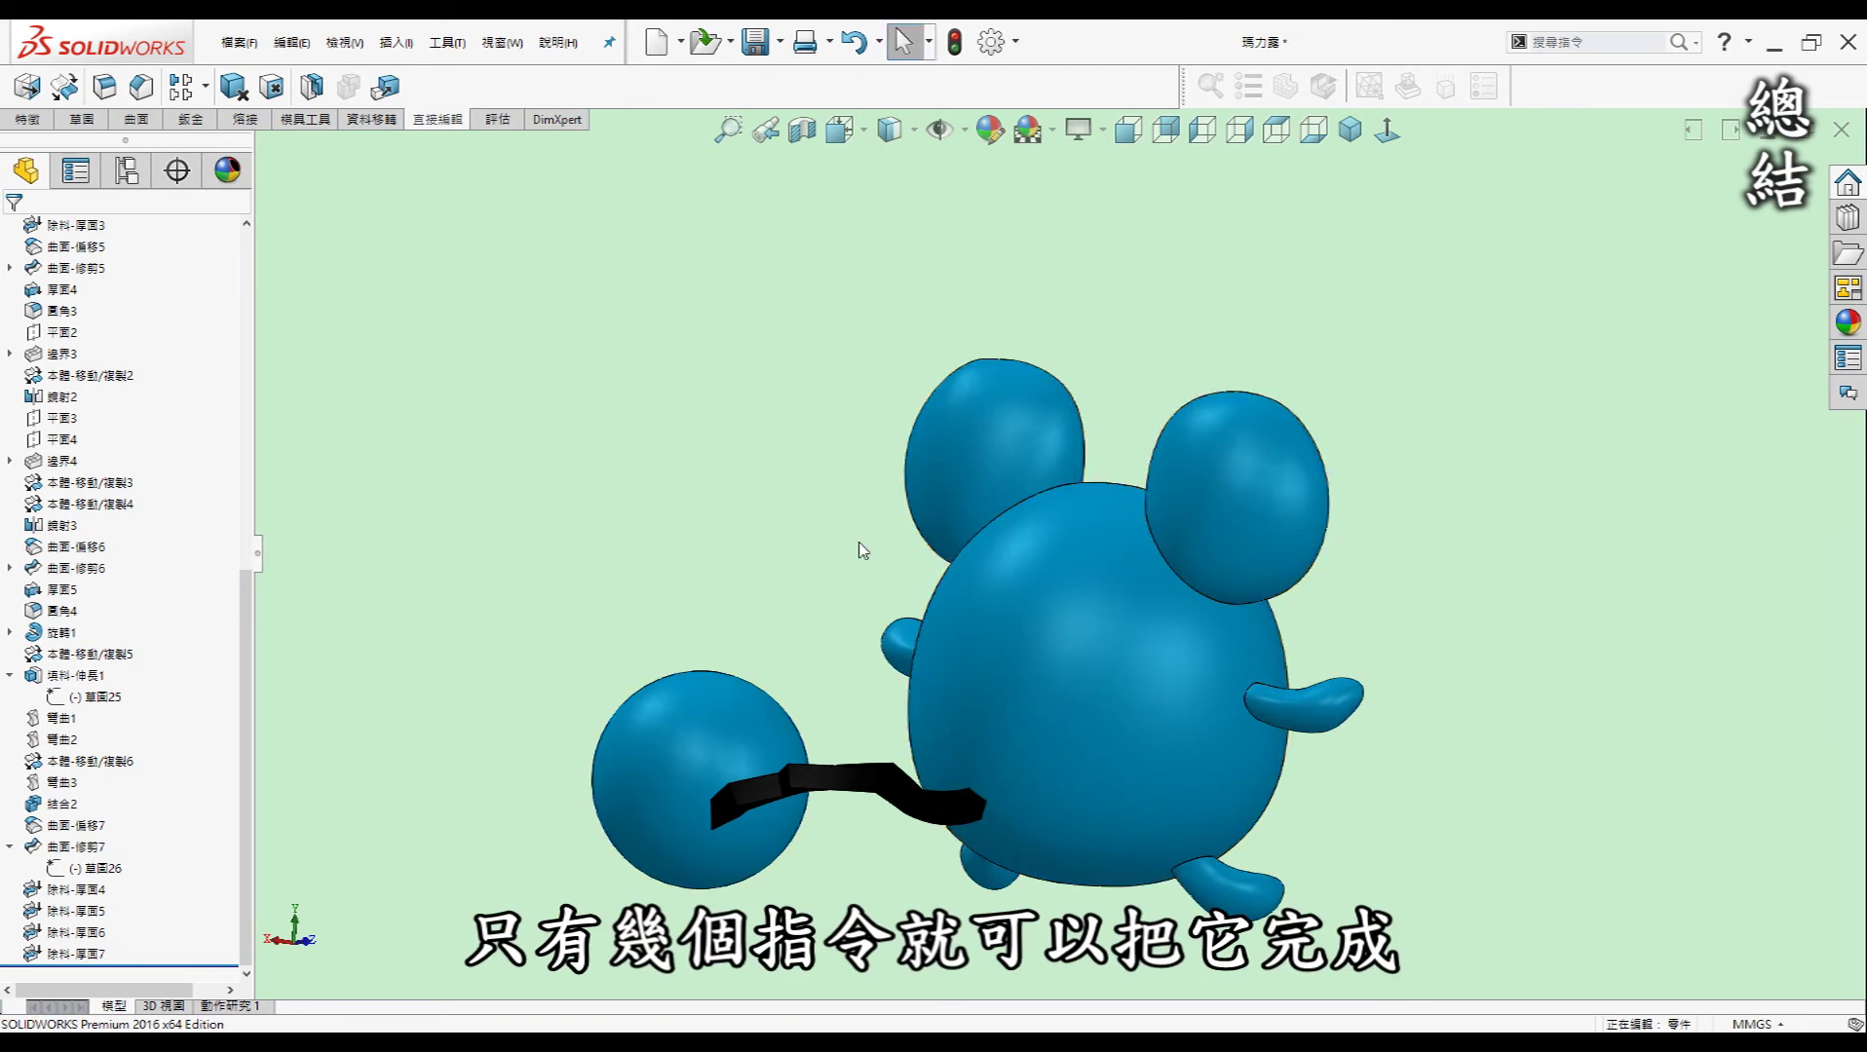
{"action": "mouse_move", "coordinate": [659, 525]}
{"action": "middle_mouse_down"}
{"action": "mouse_move", "coordinate": [904, 501]}
{"action": "mouse_move", "coordinate": [782, 587]}
{"action": "middle_mouse_up"}
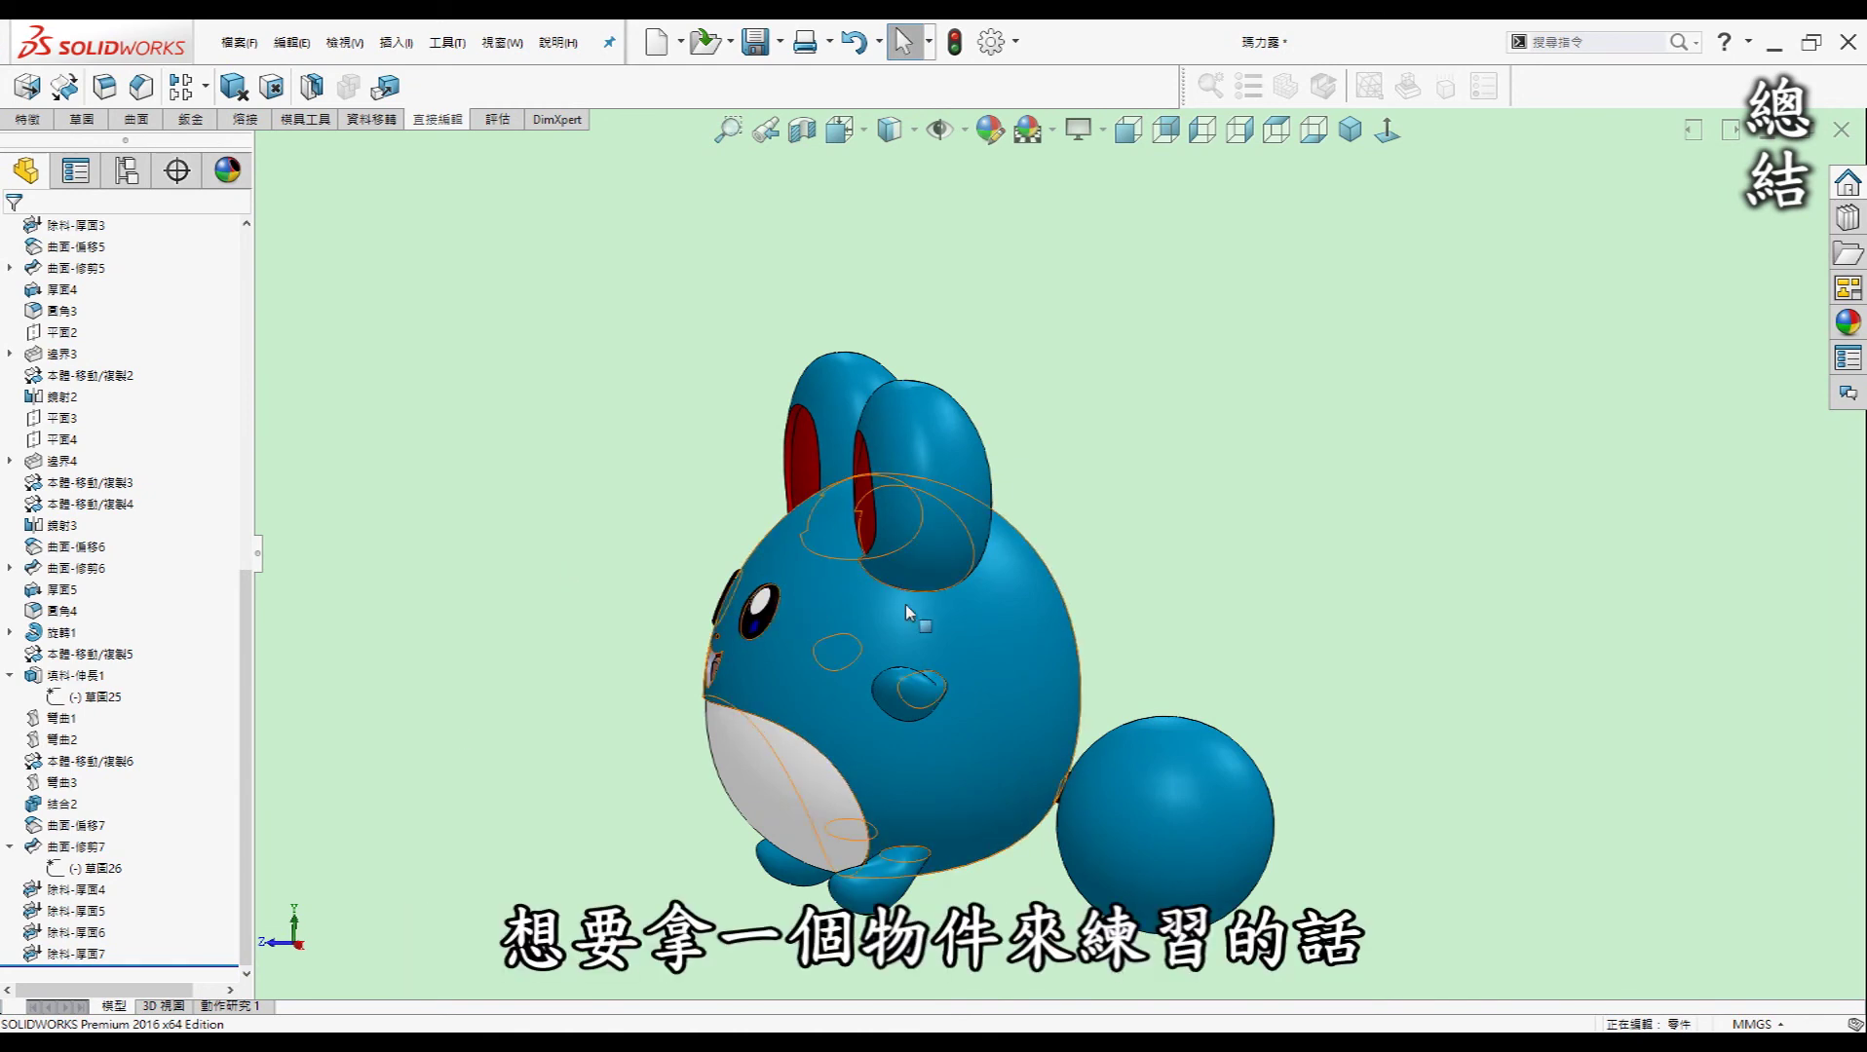
{"action": "mouse_move", "coordinate": [1177, 617]}
{"action": "middle_mouse_down"}
{"action": "mouse_move", "coordinate": [1077, 529]}
{"action": "mouse_move", "coordinate": [969, 617]}
{"action": "middle_mouse_up"}
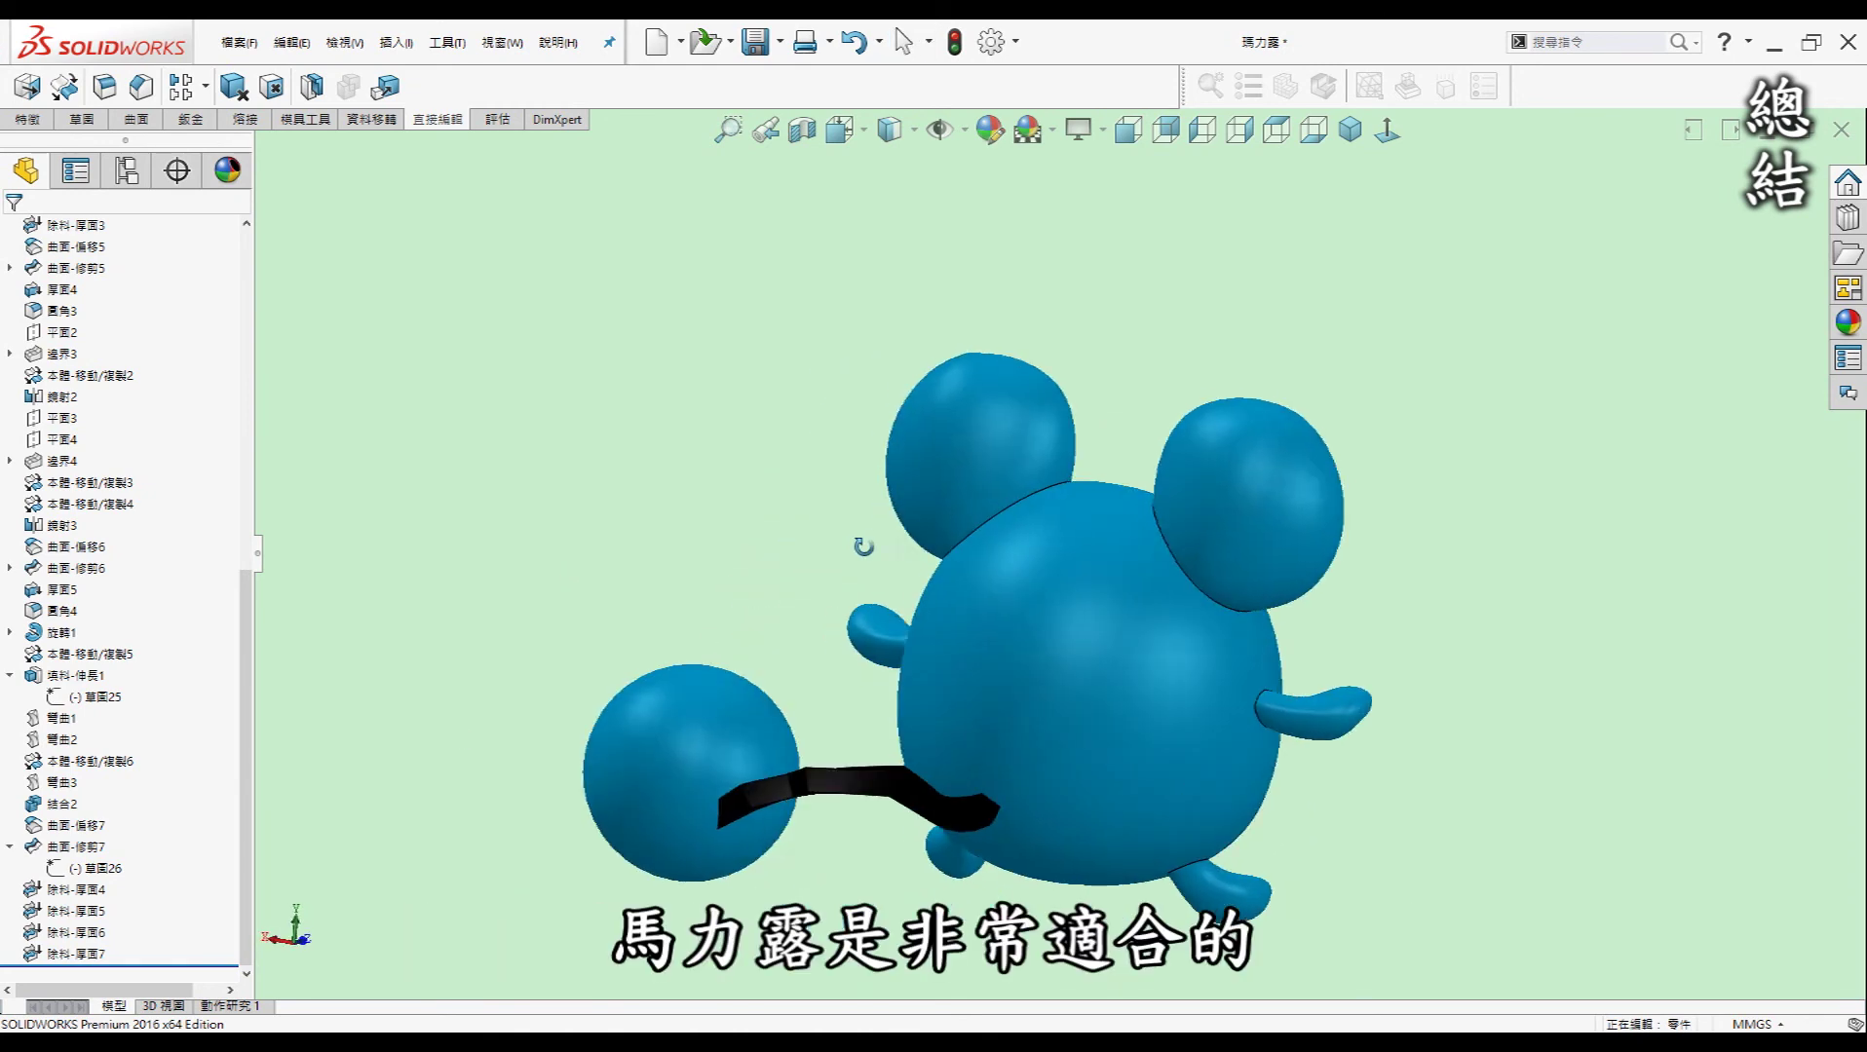
{"action": "middle_click_drag", "start_coordinate": [601, 512], "coordinate": [712, 574]}
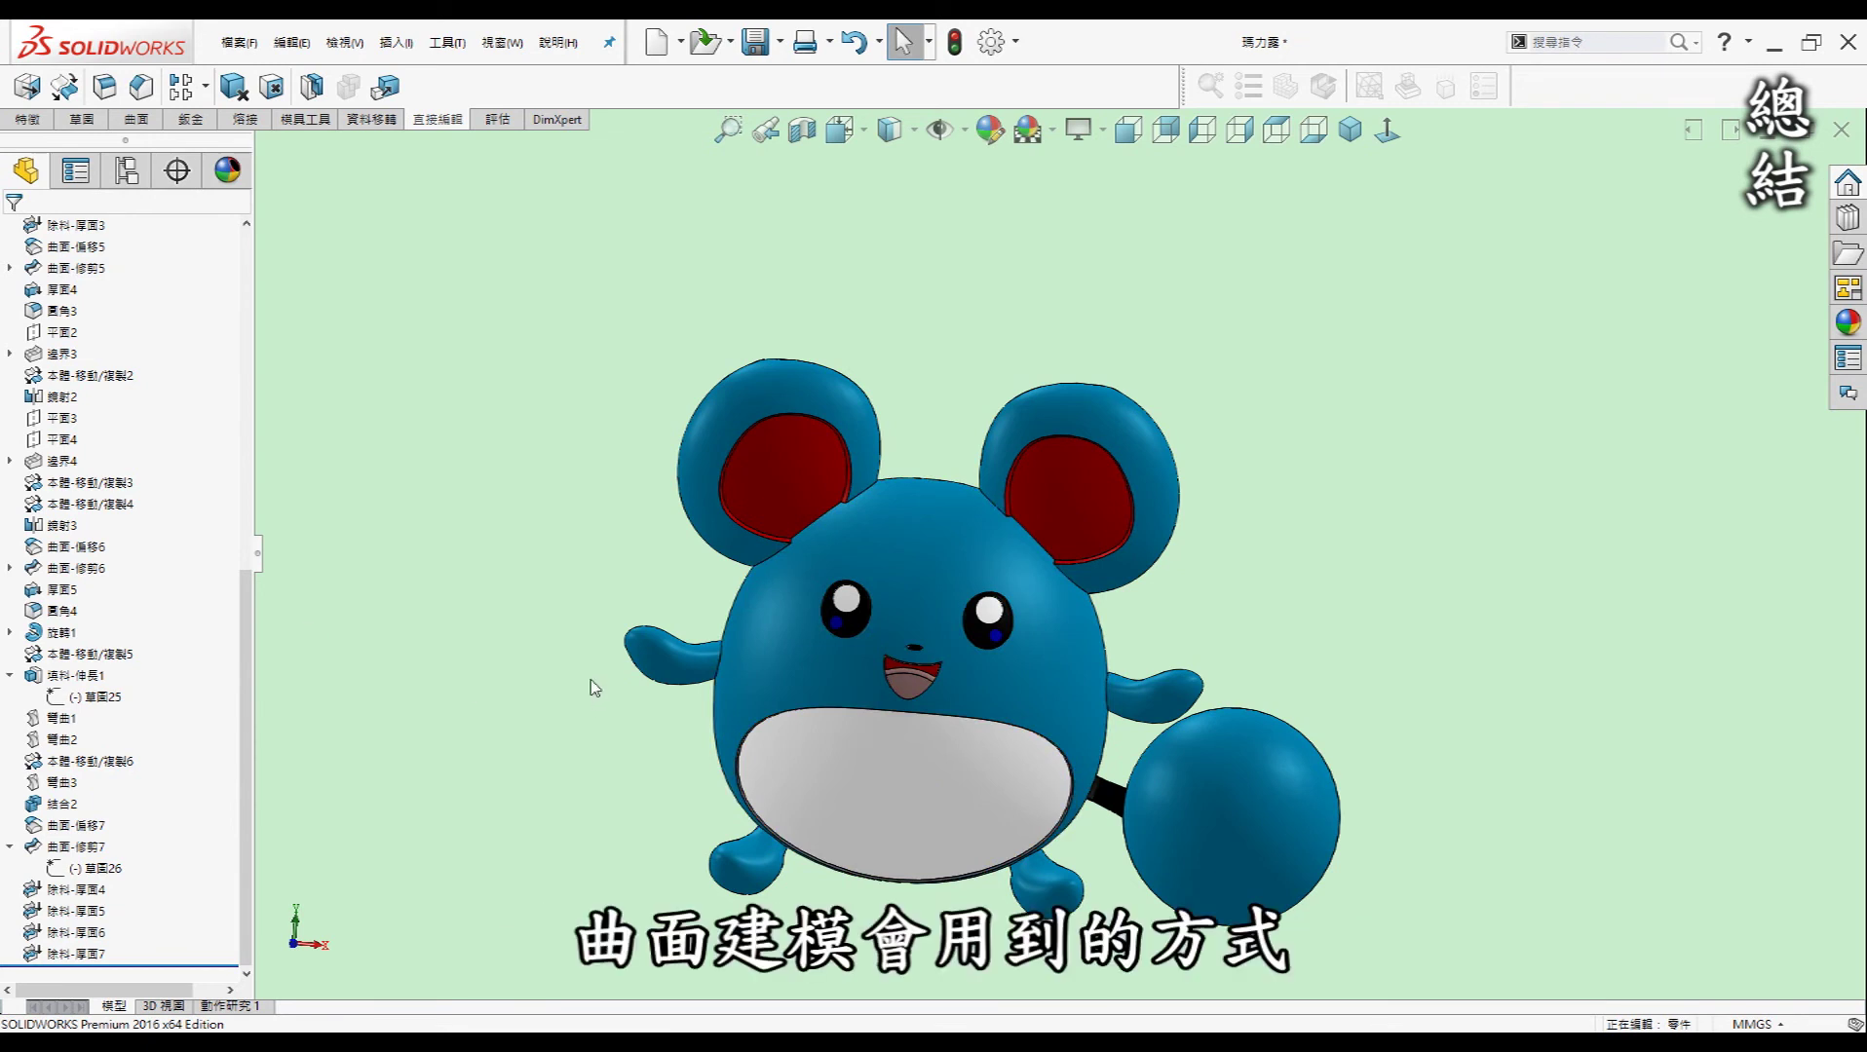
{"action": "middle_click_drag", "start_coordinate": [880, 803], "coordinate": [881, 779]}
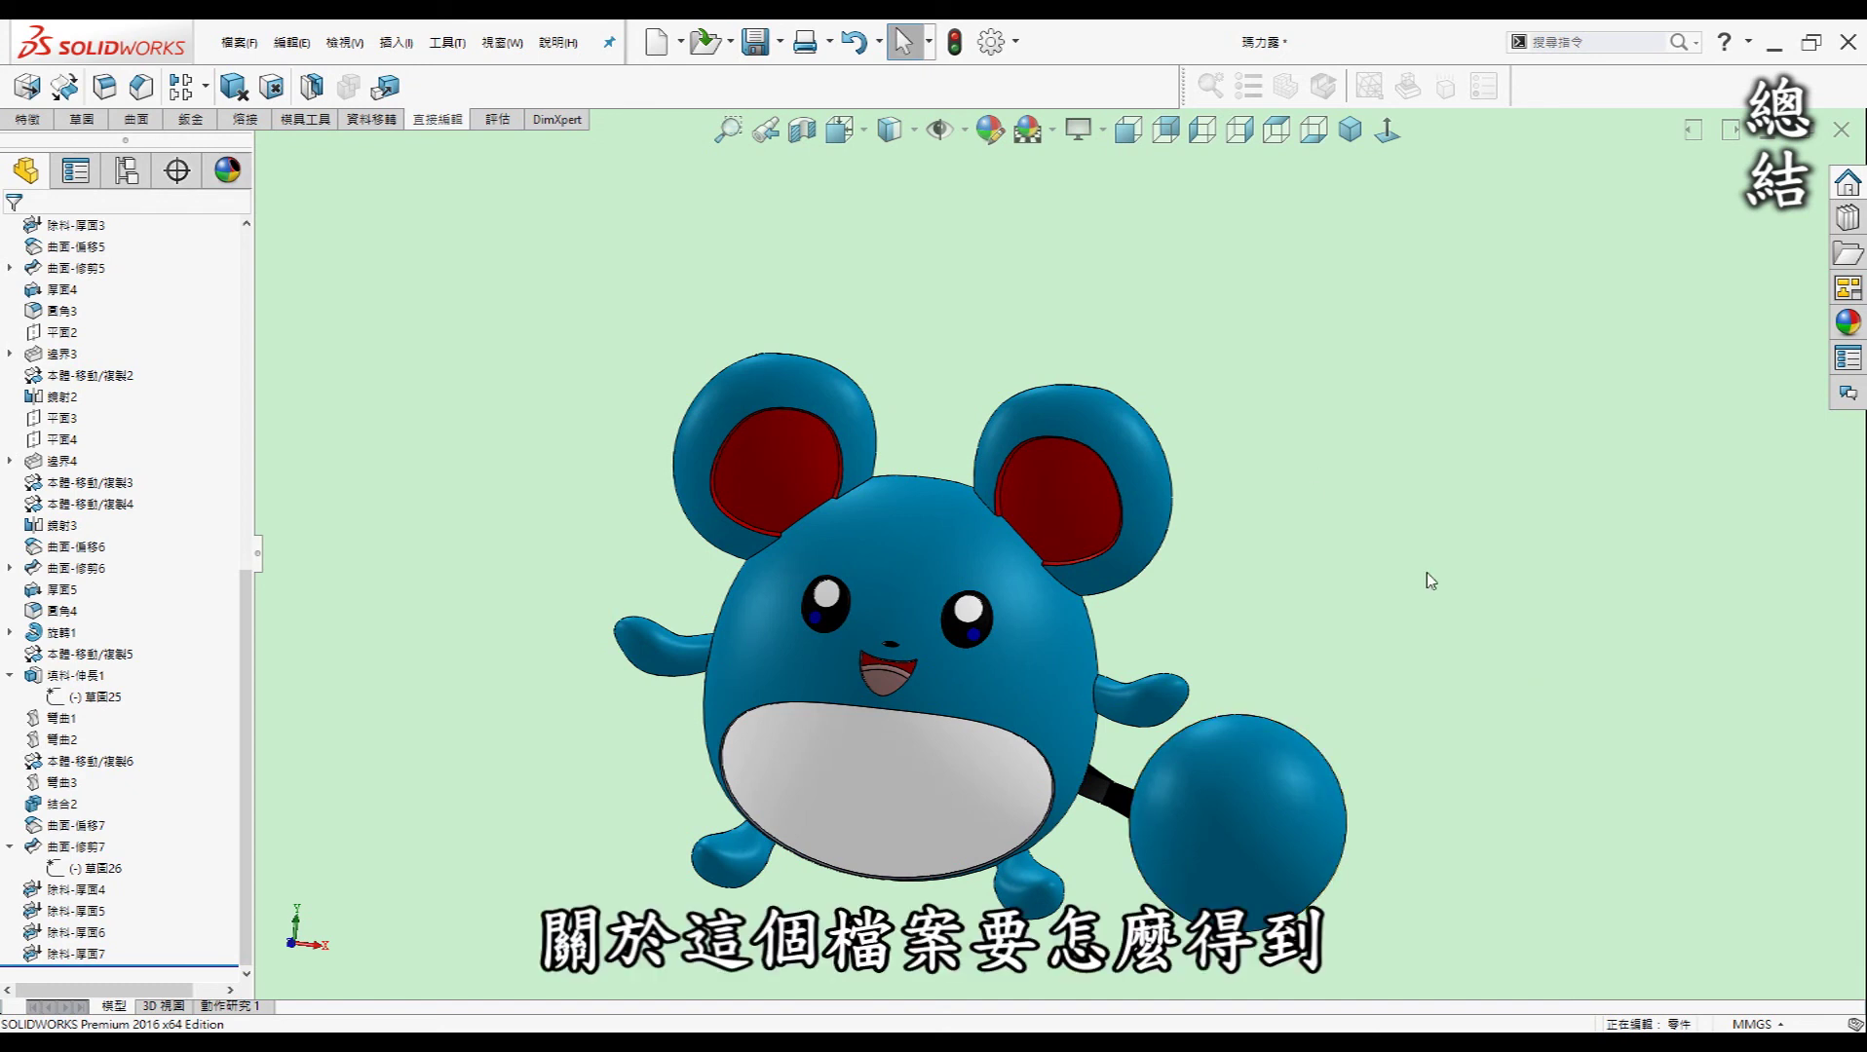
{"action": "mouse_move", "coordinate": [1329, 612]}
{"action": "middle_mouse_down"}
{"action": "mouse_move", "coordinate": [1309, 558]}
{"action": "mouse_move", "coordinate": [1276, 584]}
{"action": "mouse_move", "coordinate": [1271, 555]}
{"action": "mouse_move", "coordinate": [1234, 584]}
{"action": "mouse_move", "coordinate": [1252, 595]}
{"action": "middle_mouse_up"}
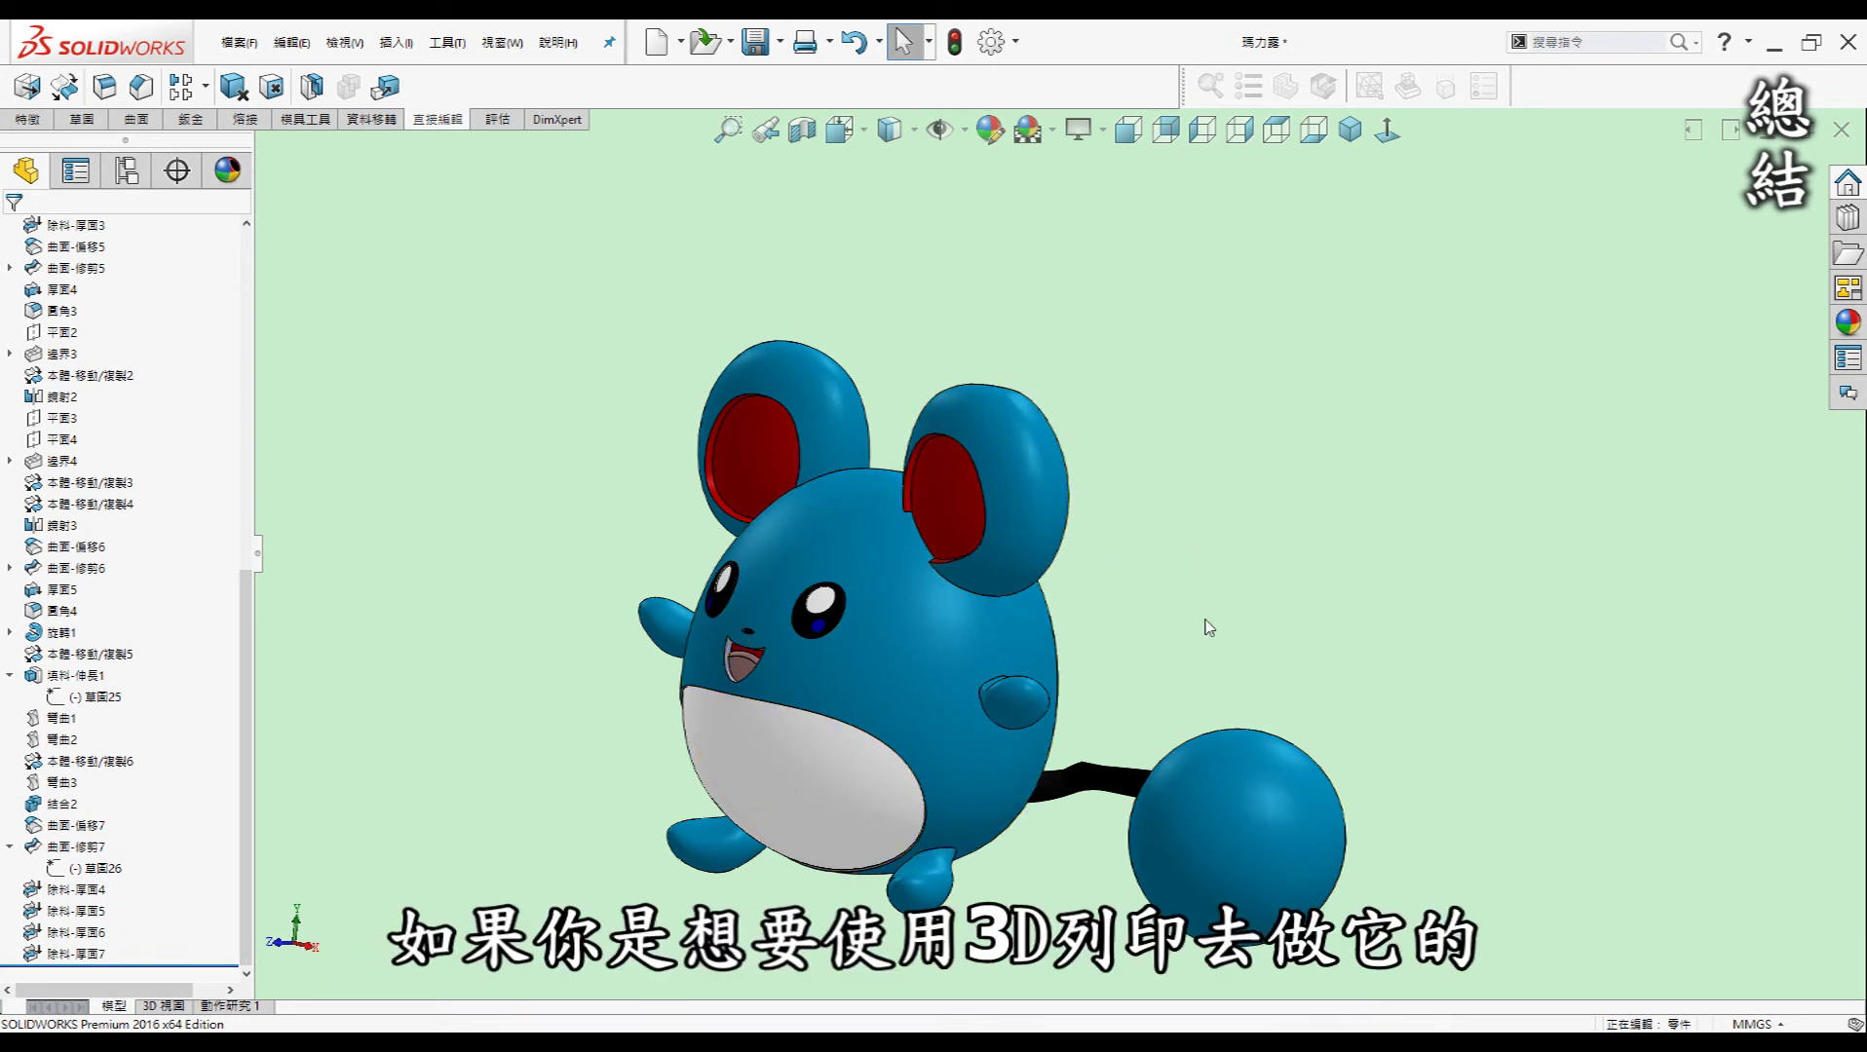
{"action": "mouse_move", "coordinate": [1102, 664]}
{"action": "middle_mouse_down"}
{"action": "mouse_move", "coordinate": [1229, 616]}
{"action": "mouse_move", "coordinate": [1125, 746]}
{"action": "middle_mouse_up"}
{"action": "scroll", "coordinate": [1075, 727], "scroll_direction": "down", "scroll_amount": 5}
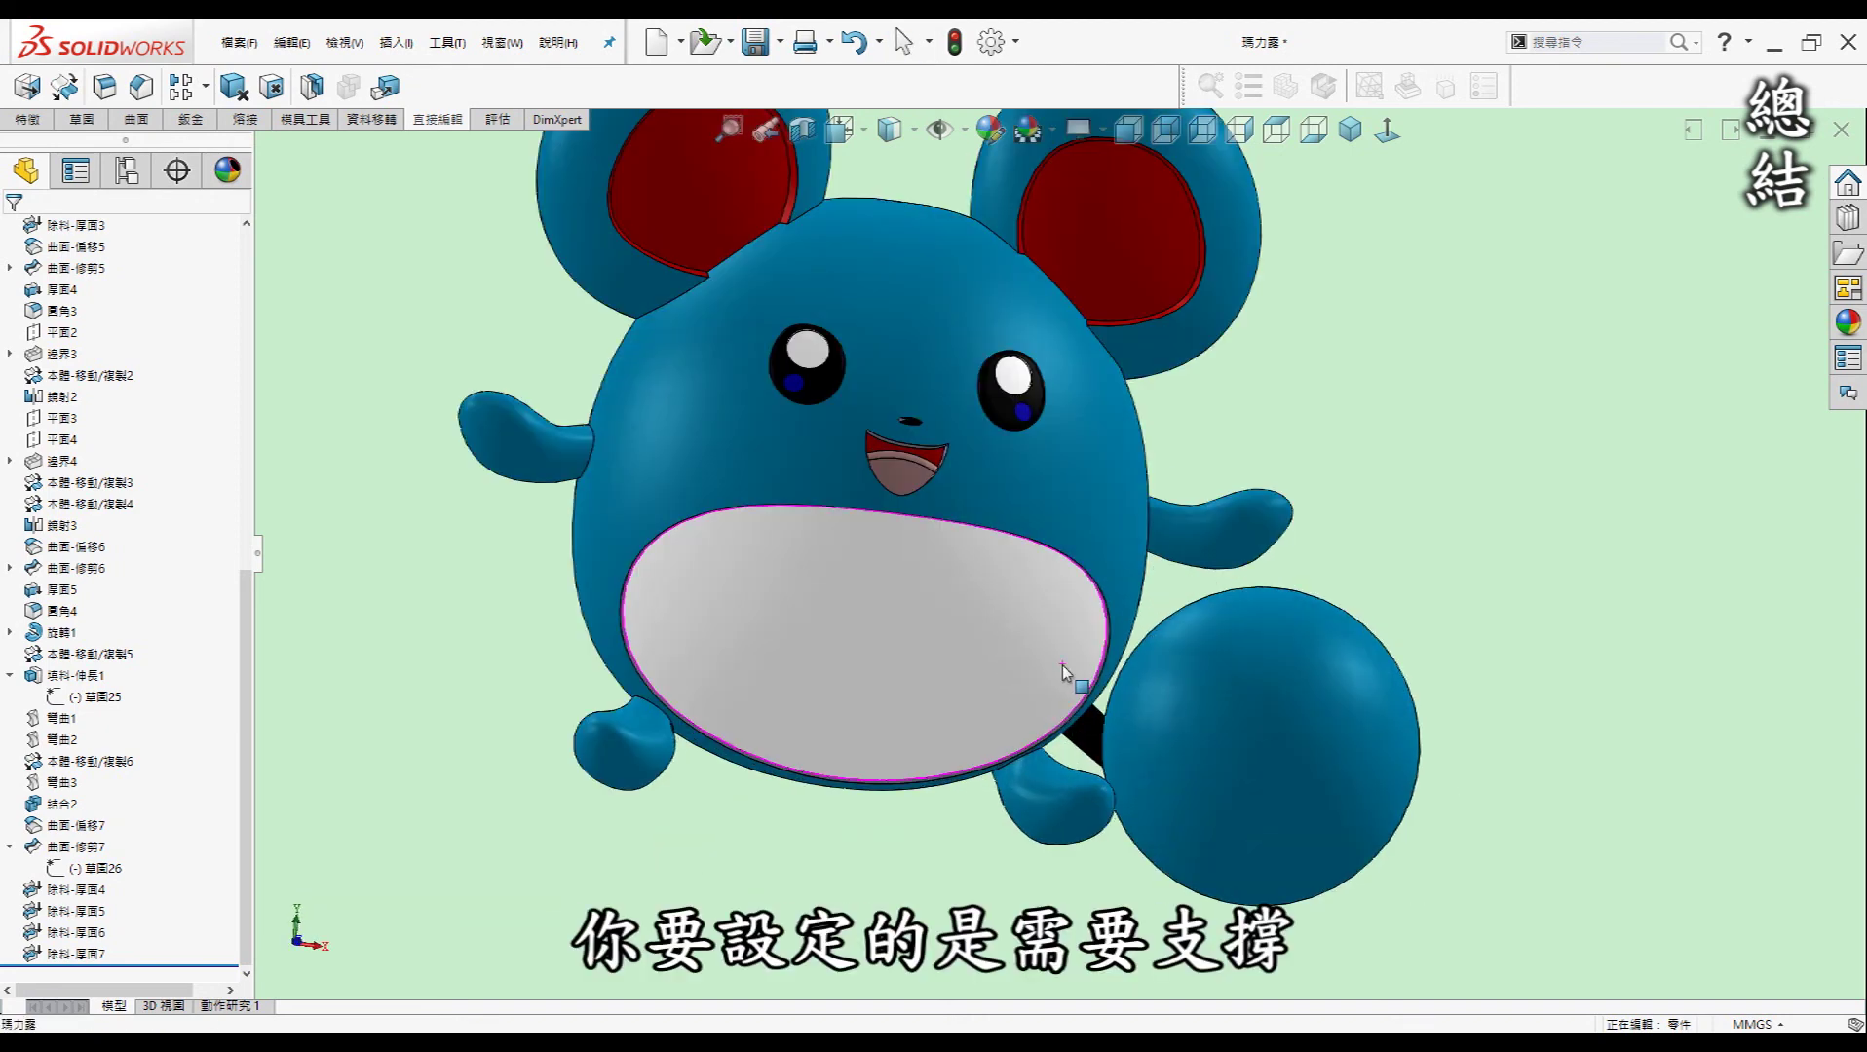
{"action": "scroll", "coordinate": [1030, 680], "scroll_direction": "down", "scroll_amount": 1}
{"action": "scroll", "coordinate": [877, 672], "scroll_direction": "down", "scroll_amount": 1}
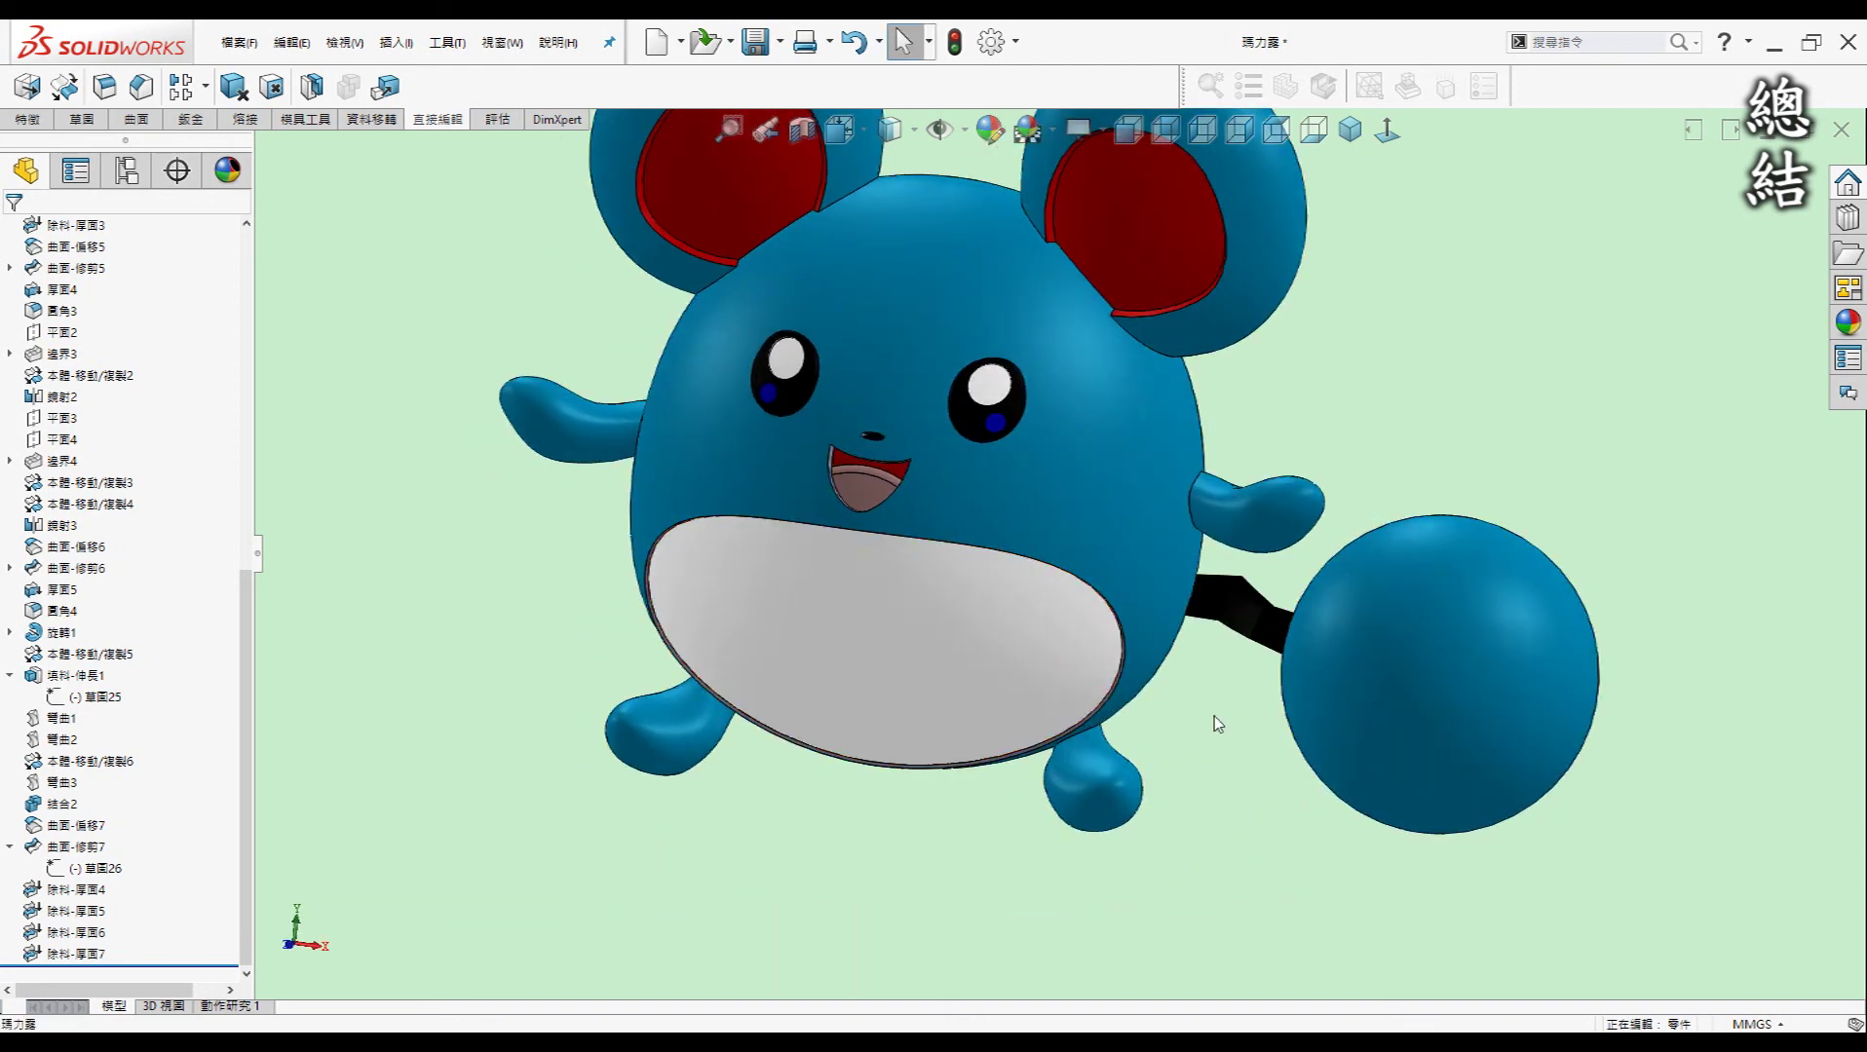
{"action": "mouse_move", "coordinate": [1189, 721]}
{"action": "middle_mouse_down"}
{"action": "mouse_move", "coordinate": [1199, 636]}
{"action": "mouse_move", "coordinate": [1304, 528]}
{"action": "middle_mouse_up"}
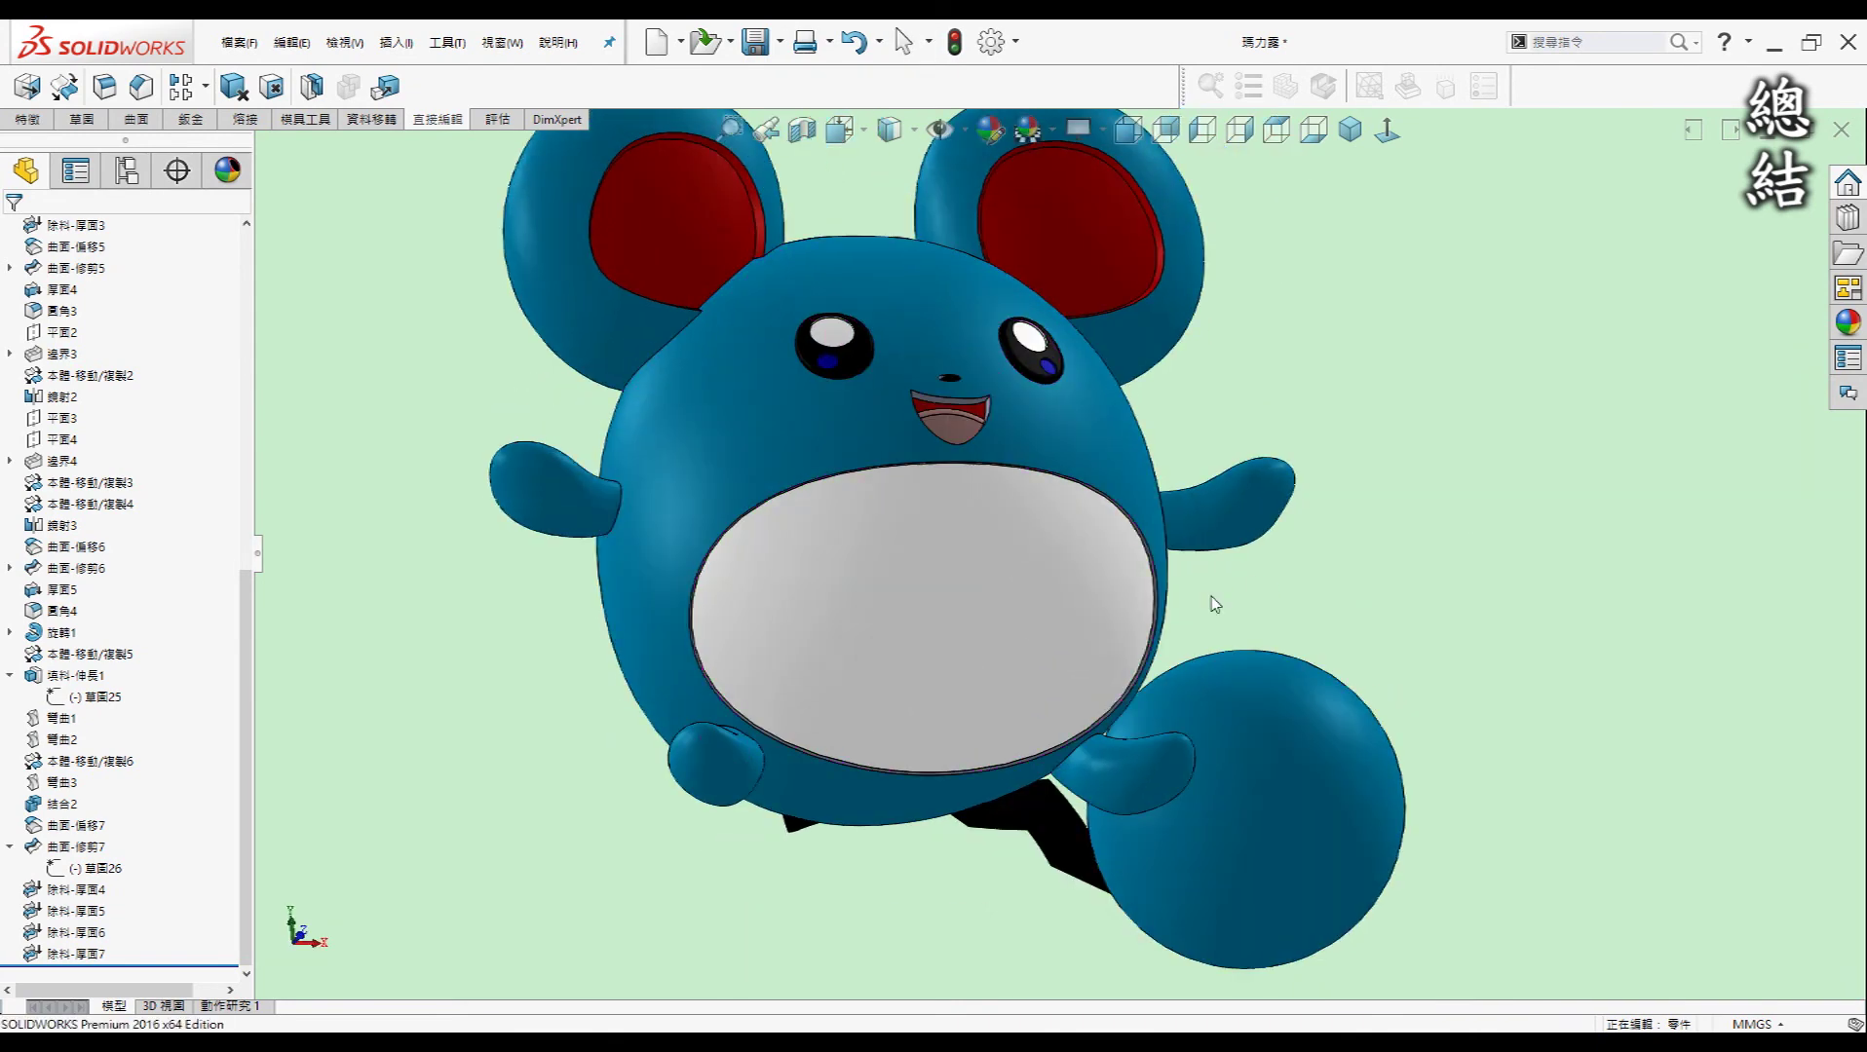
{"action": "mouse_move", "coordinate": [1159, 581]}
{"action": "middle_mouse_down"}
{"action": "mouse_move", "coordinate": [1121, 704]}
{"action": "mouse_move", "coordinate": [1391, 763]}
{"action": "mouse_move", "coordinate": [1277, 755]}
{"action": "middle_mouse_up"}
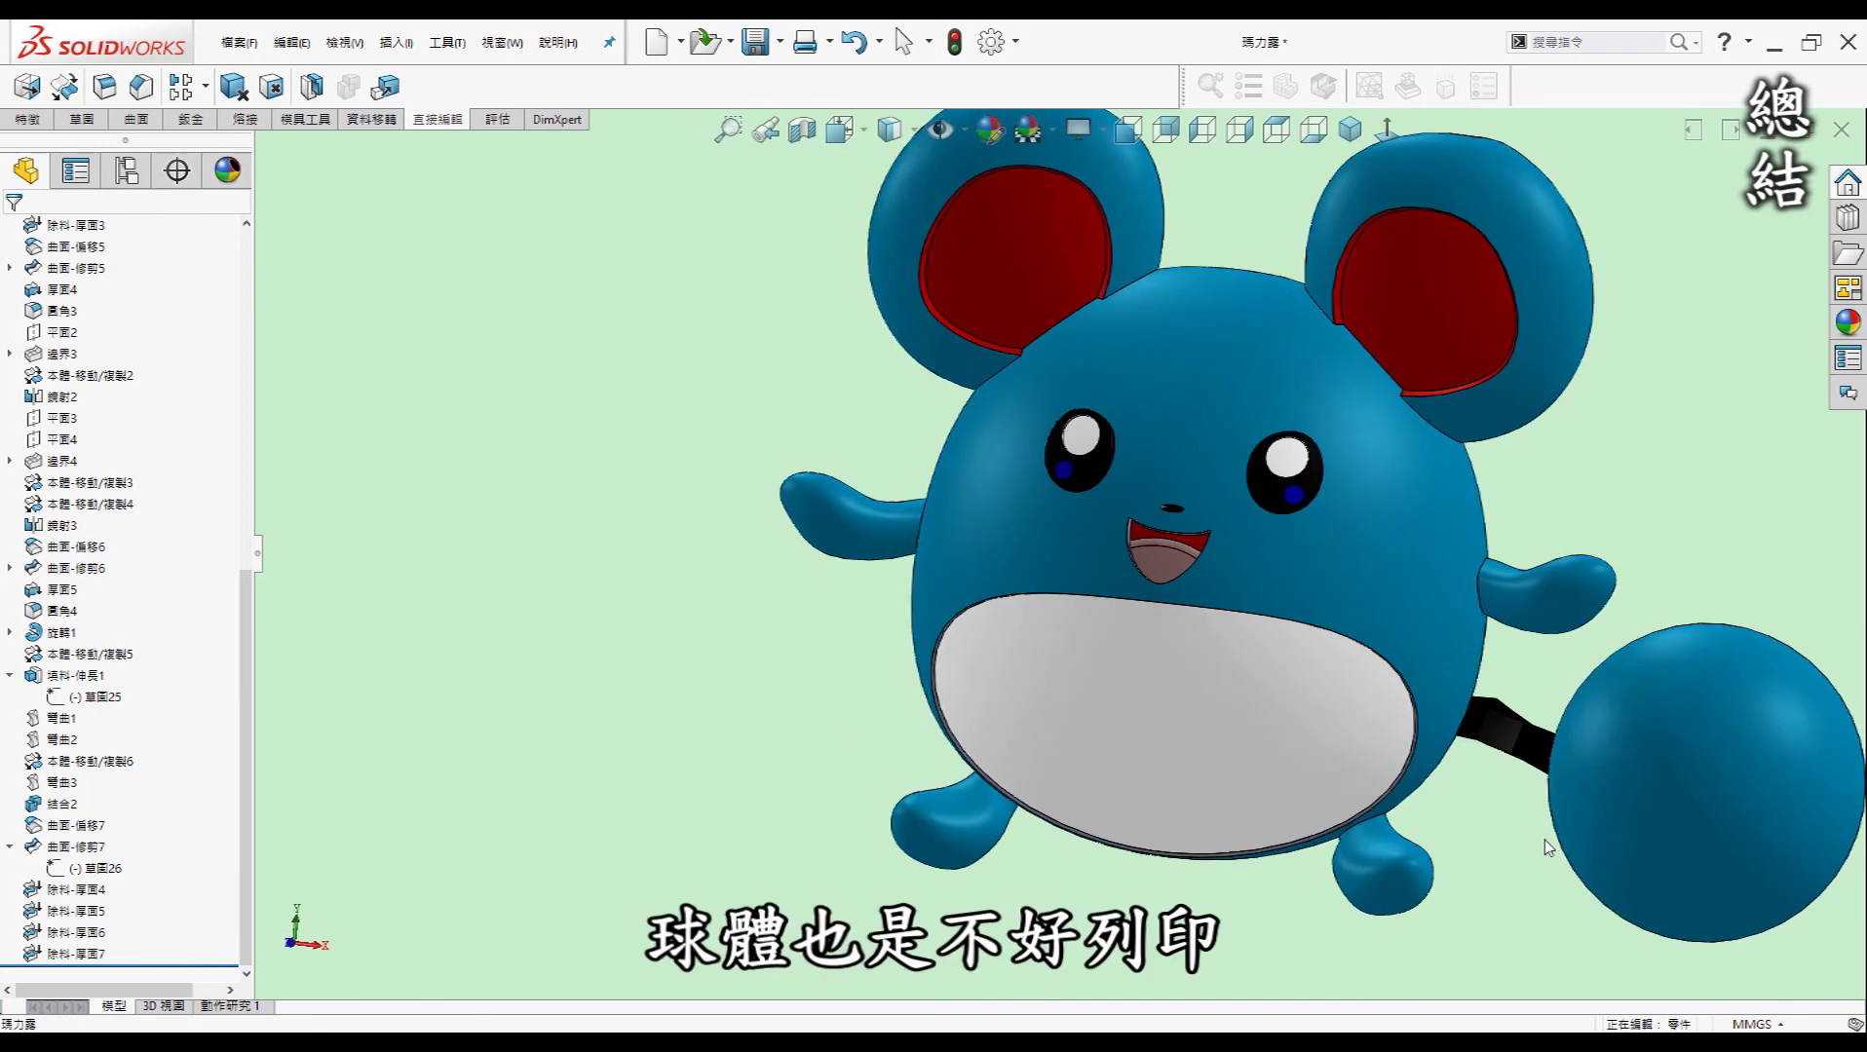
{"action": "scroll", "coordinate": [1547, 840], "scroll_direction": "up", "scroll_amount": 3}
{"action": "scroll", "coordinate": [1477, 763], "scroll_direction": "down", "scroll_amount": 5}
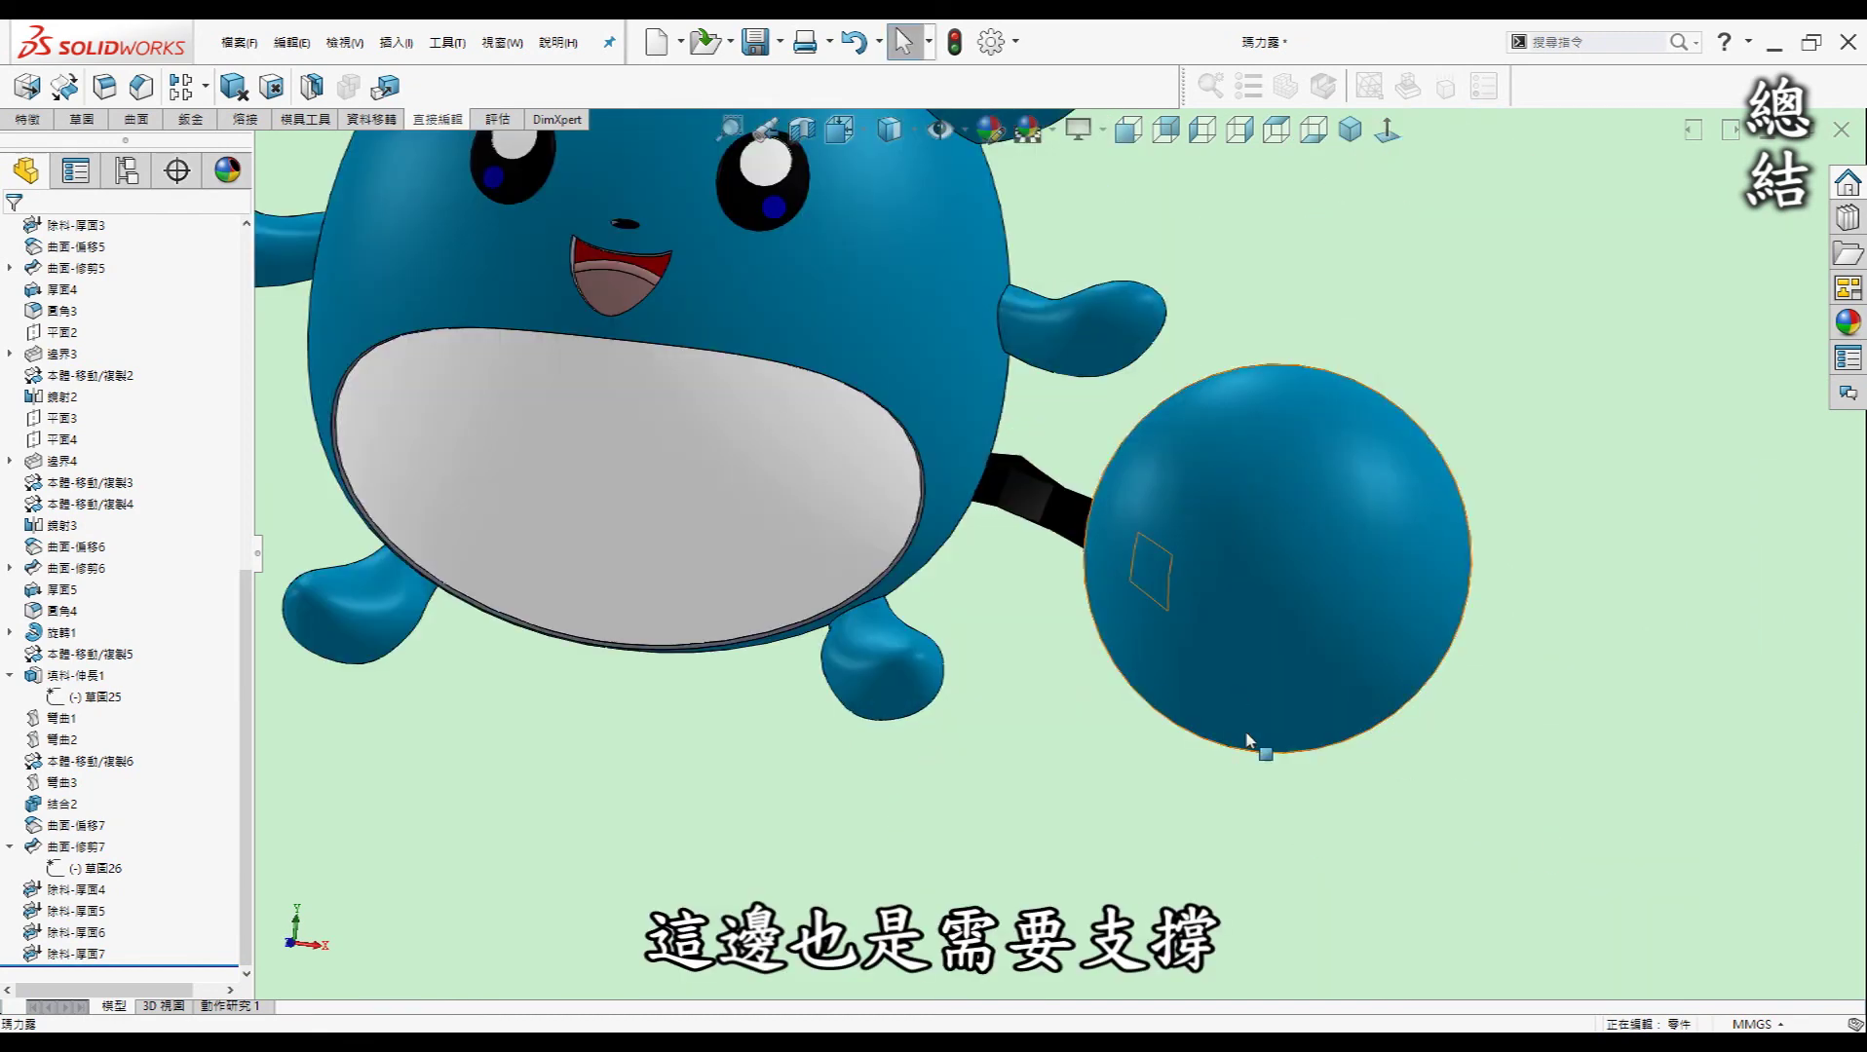
{"action": "mouse_move", "coordinate": [775, 633]}
{"action": "middle_mouse_down"}
{"action": "mouse_move", "coordinate": [933, 509]}
{"action": "mouse_move", "coordinate": [842, 583]}
{"action": "middle_mouse_up"}
{"action": "scroll", "coordinate": [842, 582], "scroll_direction": "up", "scroll_amount": 3}
{"action": "scroll", "coordinate": [717, 645], "scroll_direction": "up", "scroll_amount": 2}
{"action": "scroll", "coordinate": [733, 657], "scroll_direction": "up", "scroll_amount": 2}
{"action": "mouse_move", "coordinate": [717, 645]}
{"action": "middle_mouse_down"}
{"action": "mouse_move", "coordinate": [733, 658]}
{"action": "mouse_move", "coordinate": [1062, 553]}
{"action": "middle_mouse_up"}
{"action": "scroll", "coordinate": [1062, 551], "scroll_direction": "down", "scroll_amount": 2}
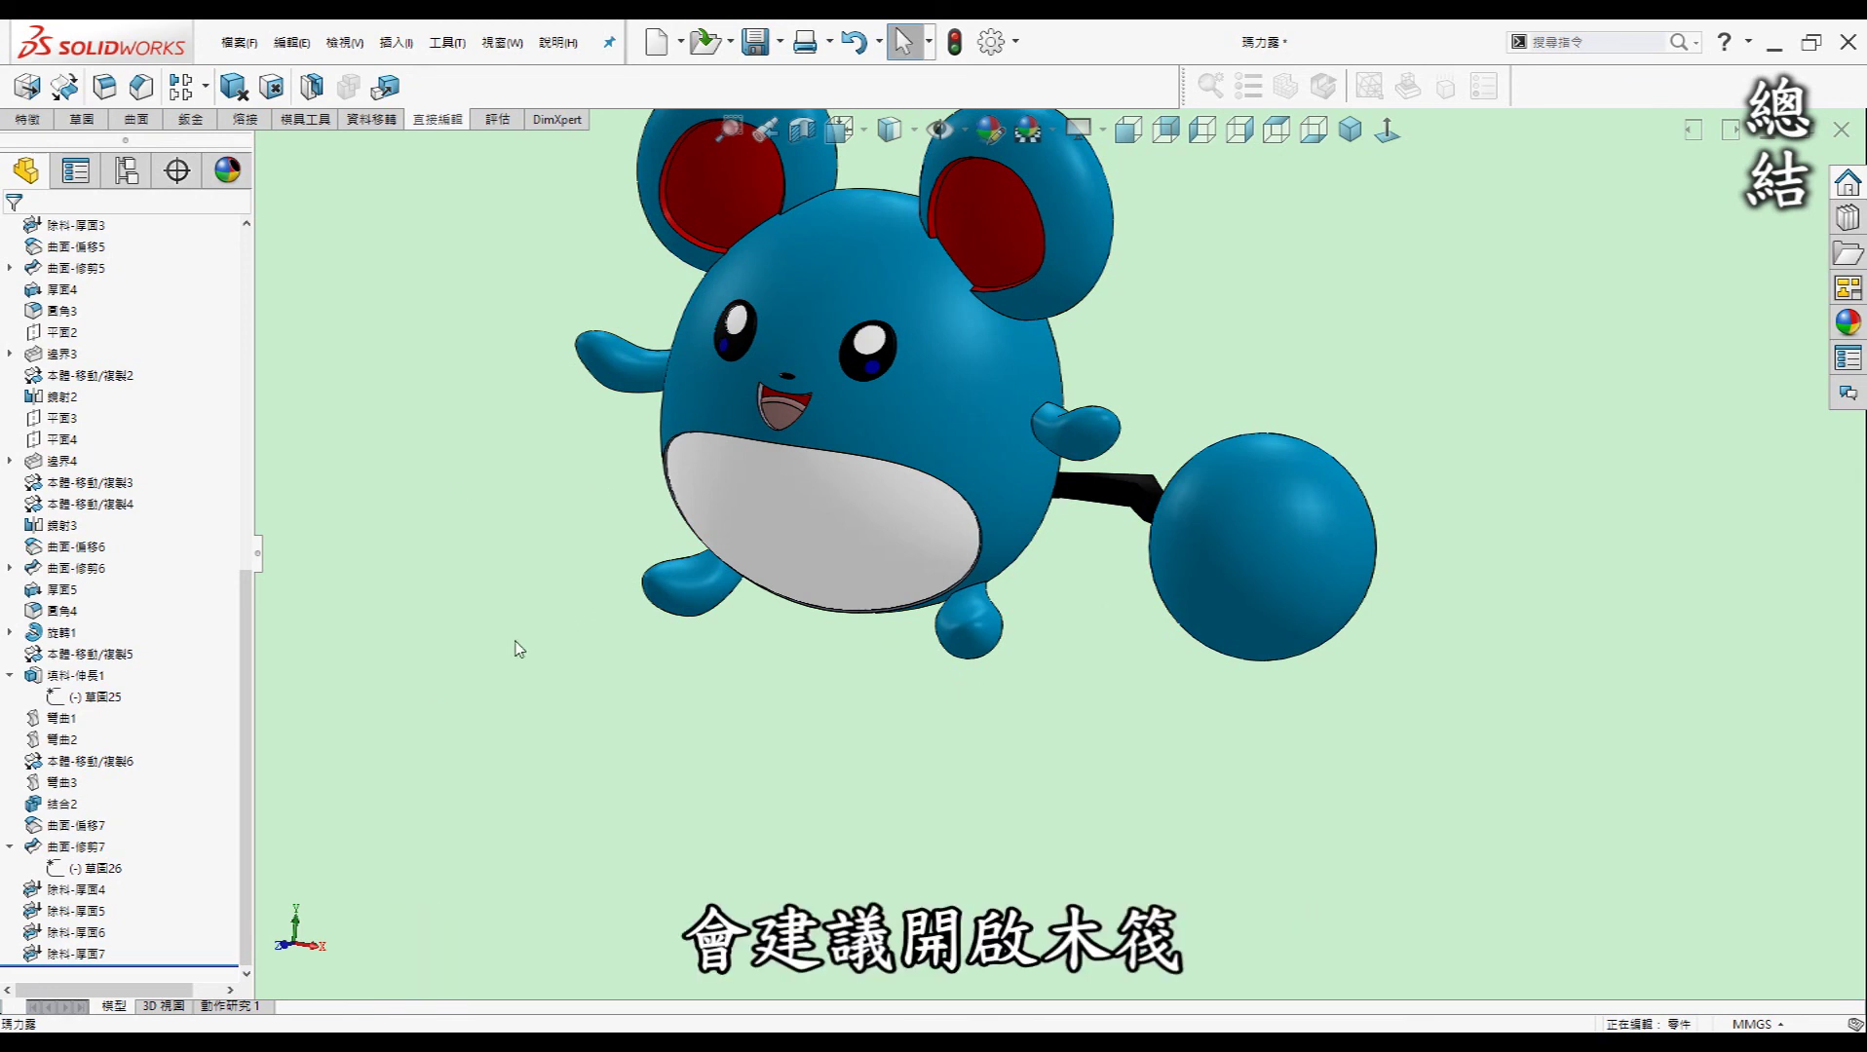
{"action": "middle_click_drag", "start_coordinate": [973, 445], "coordinate": [1016, 499], "text": "ctrl"}
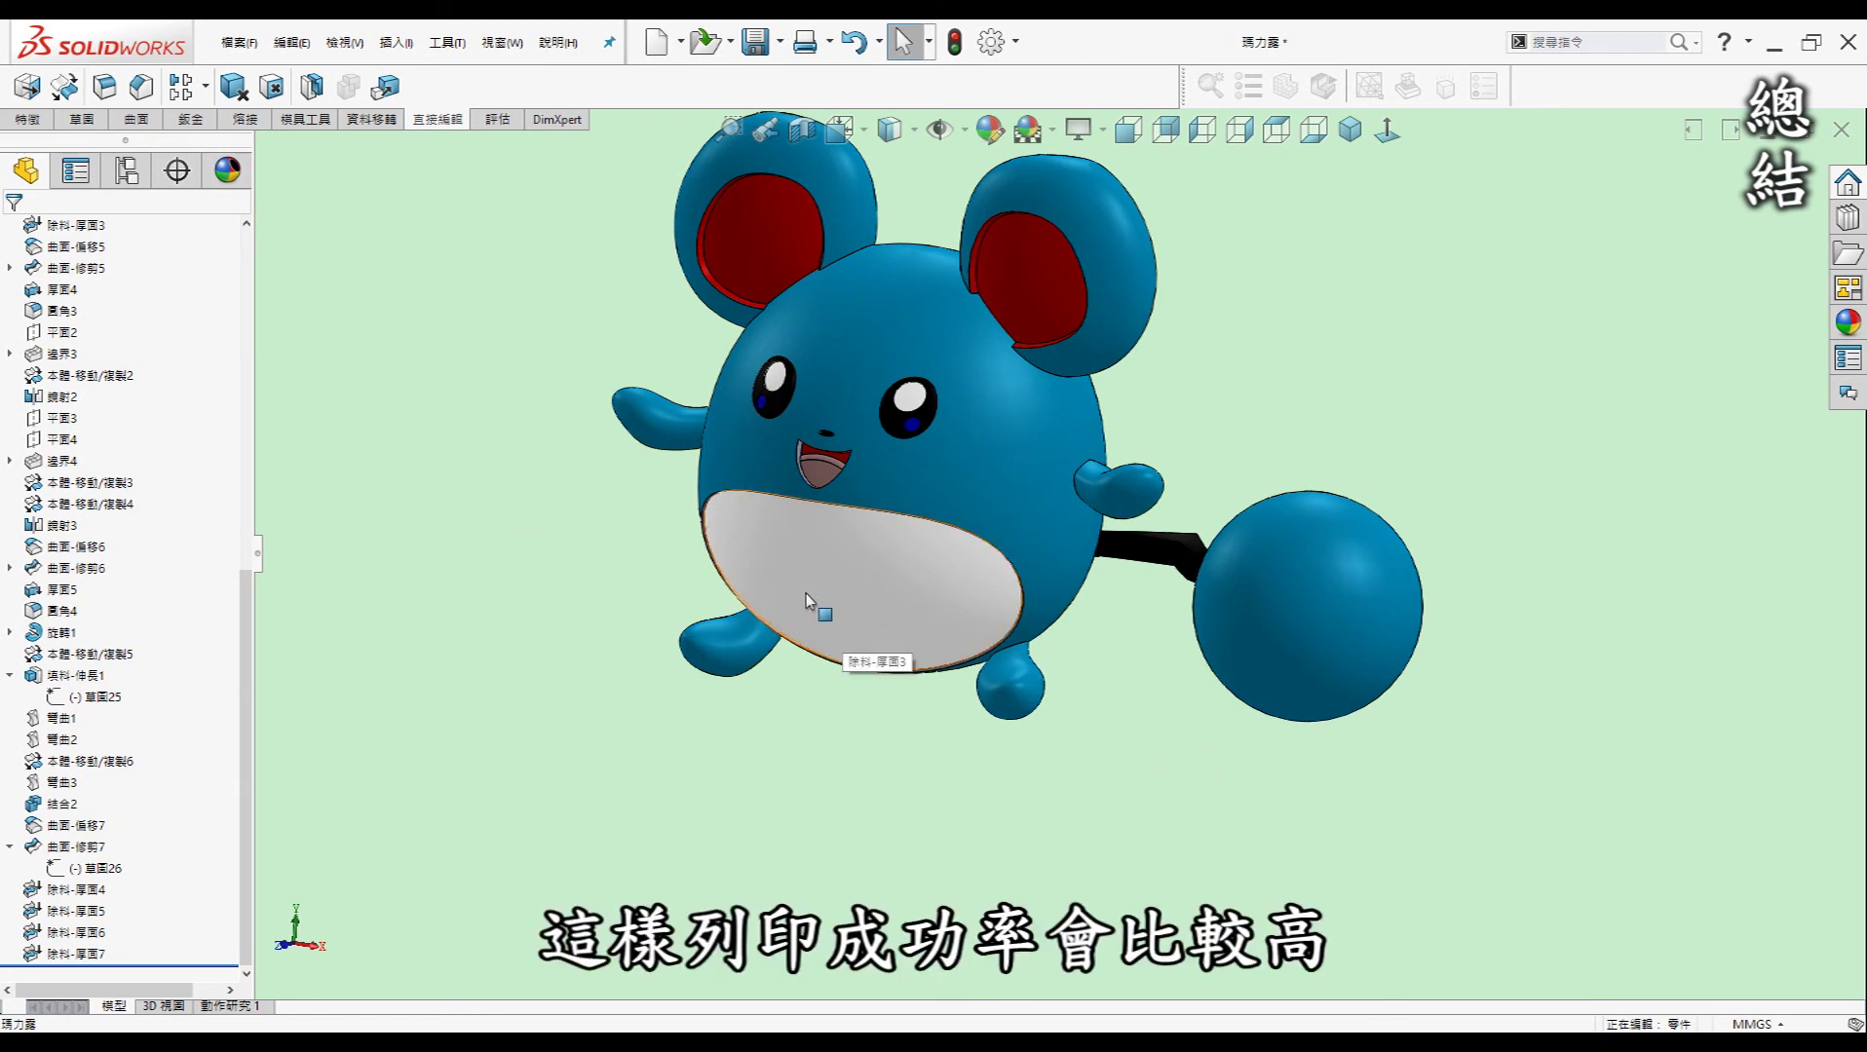
{"action": "middle_click_drag", "start_coordinate": [1125, 621], "coordinate": [996, 564]}
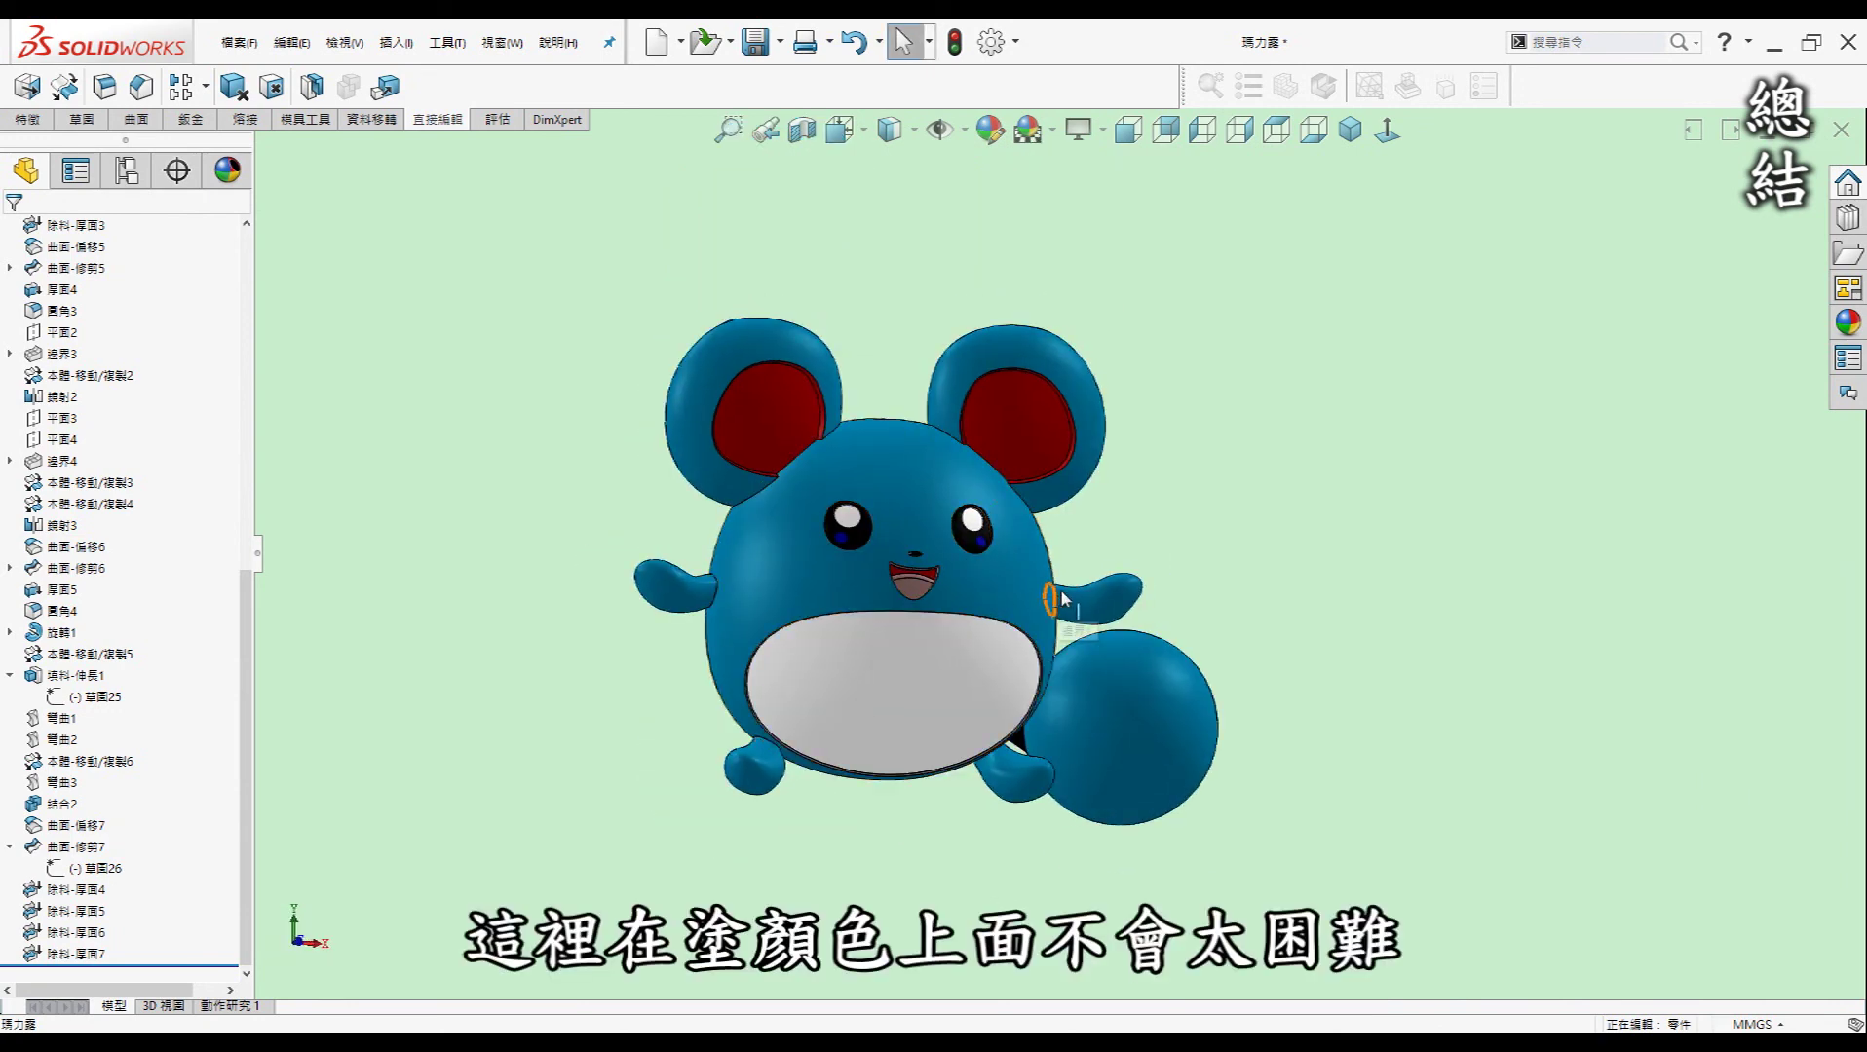
{"action": "middle_click_drag", "start_coordinate": [995, 564], "coordinate": [587, 444]}
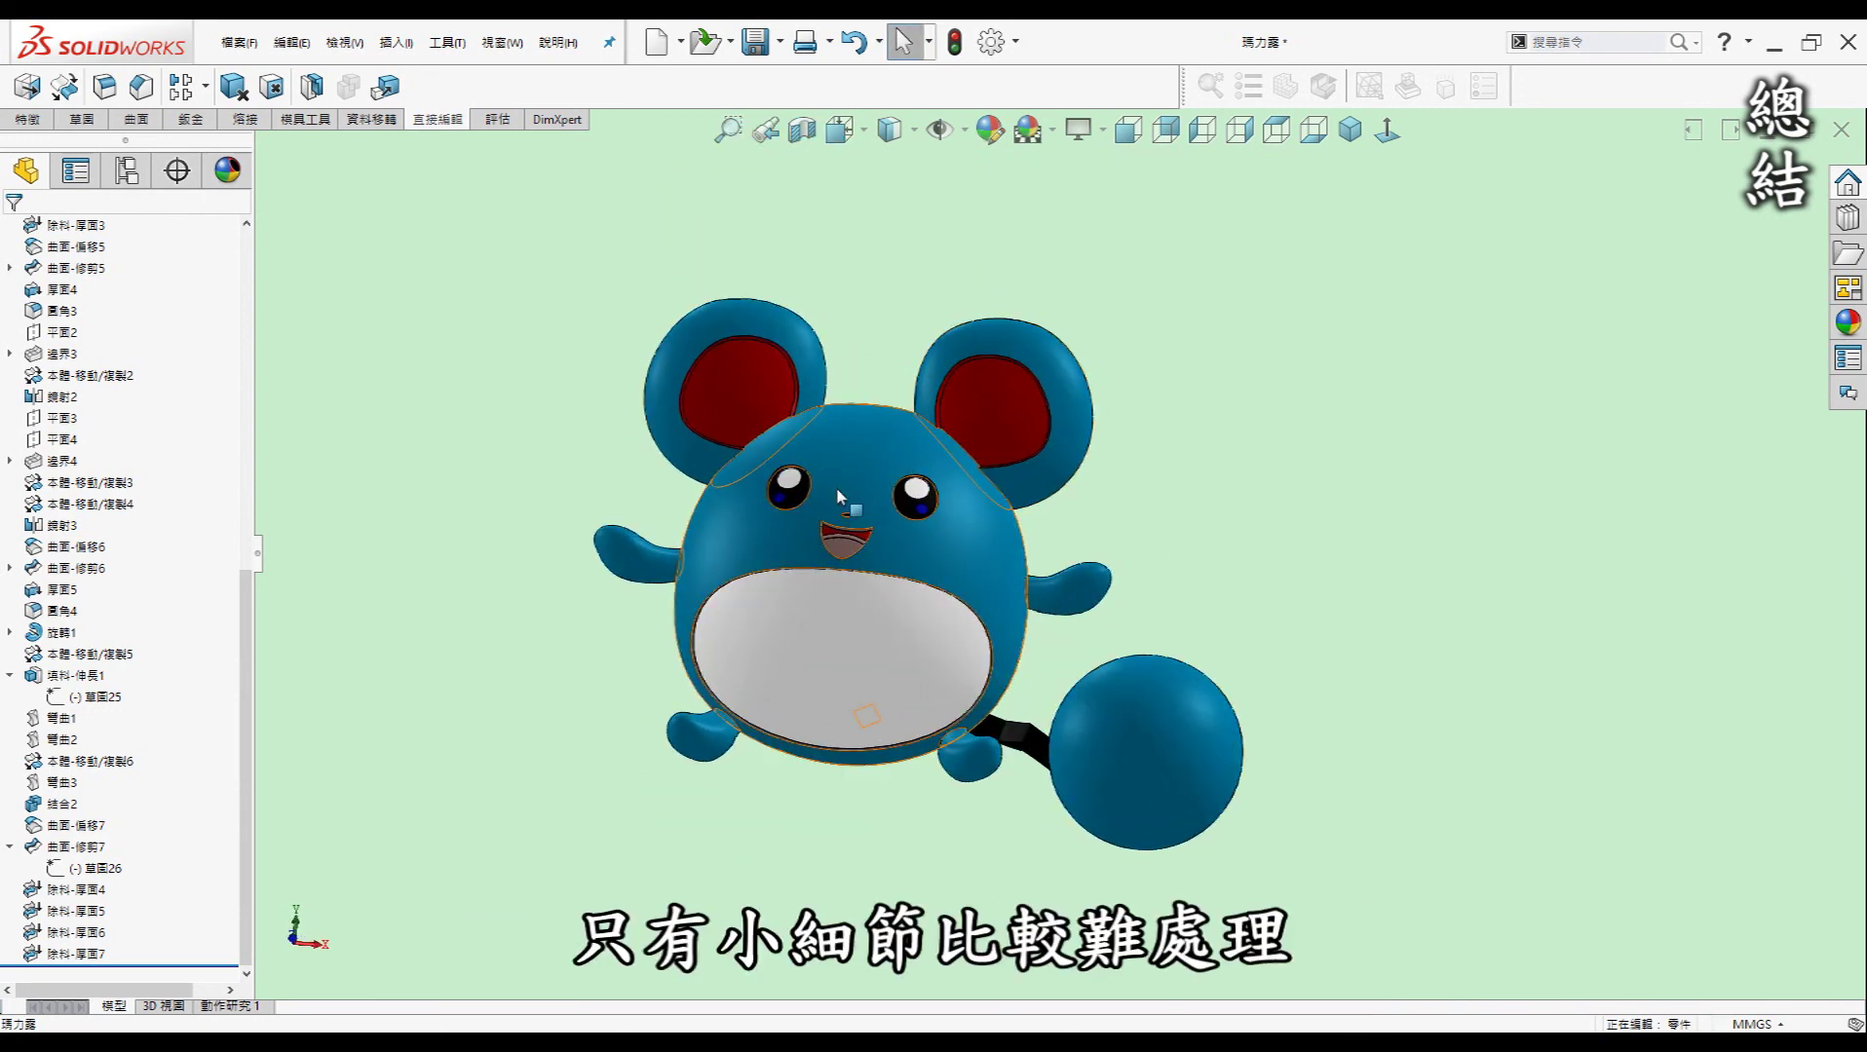
{"action": "scroll", "coordinate": [843, 482], "scroll_direction": "down", "scroll_amount": 5}
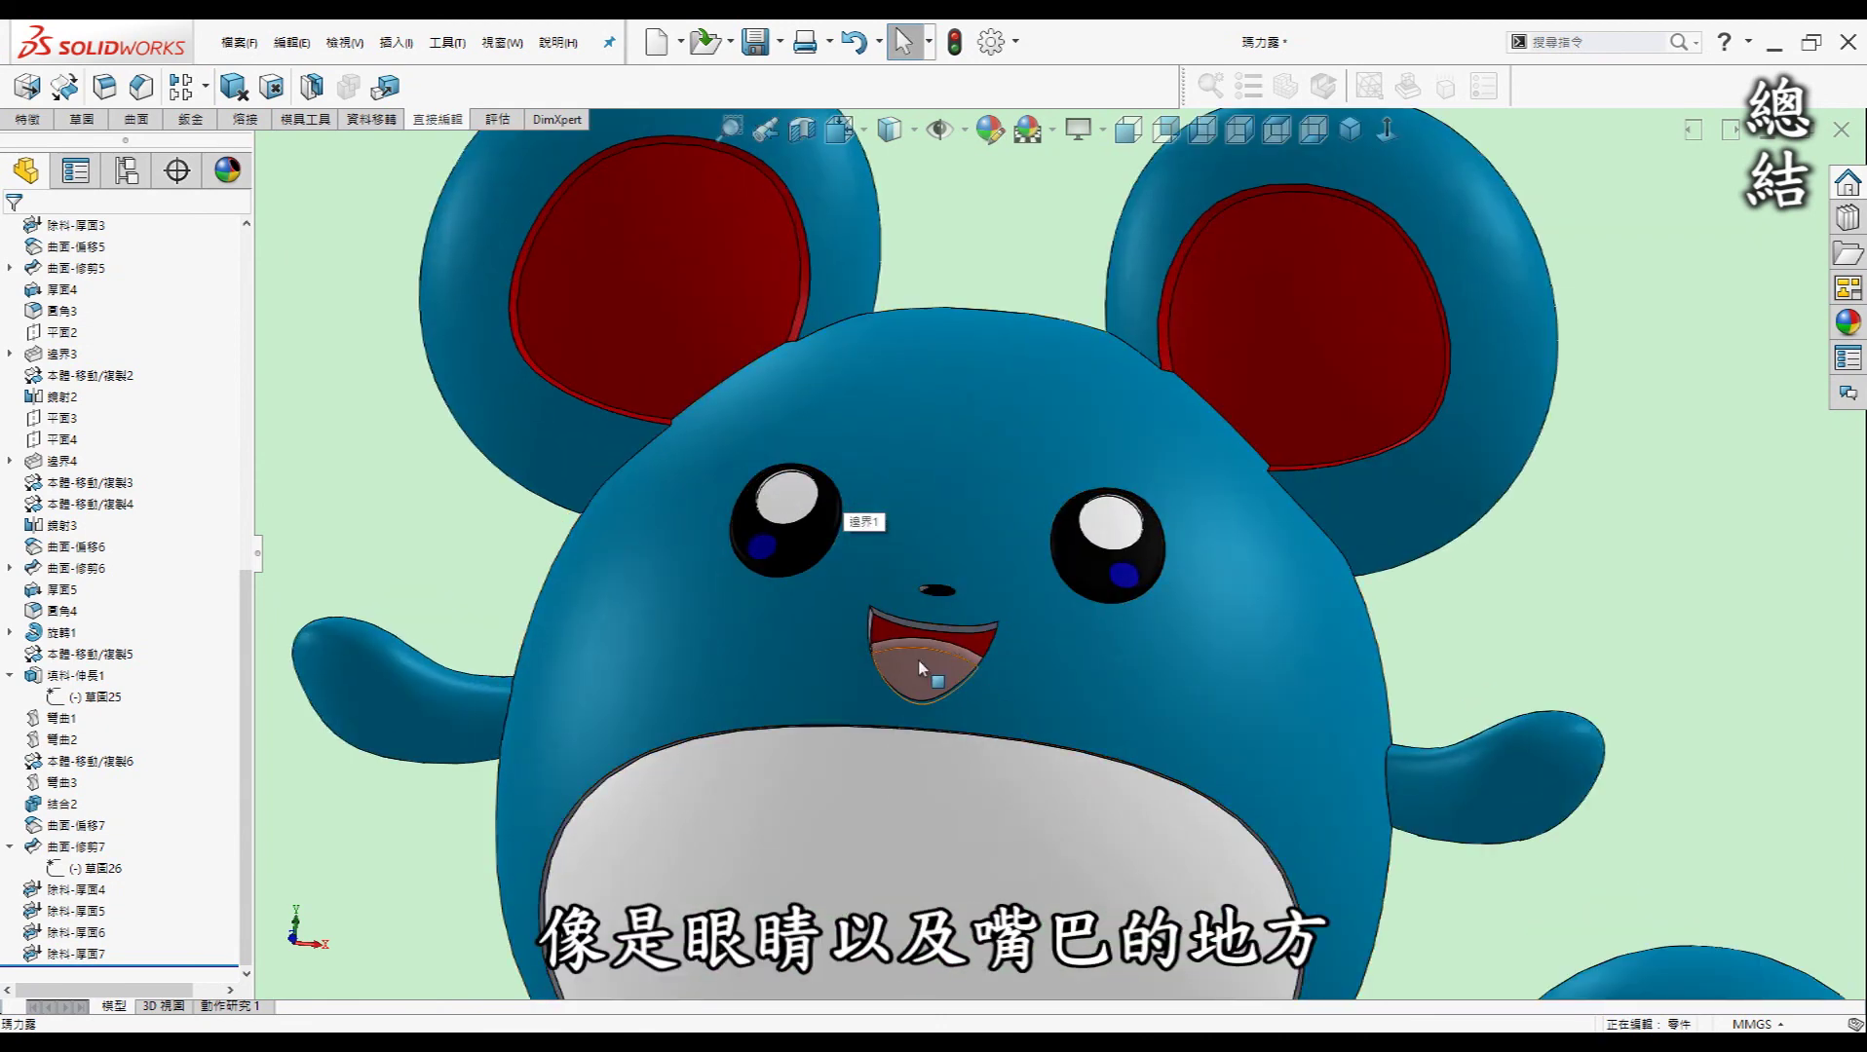
{"action": "scroll", "coordinate": [962, 635], "scroll_direction": "up", "scroll_amount": 5}
{"action": "mouse_move", "coordinate": [1283, 716]}
{"action": "middle_mouse_down"}
{"action": "mouse_move", "coordinate": [956, 653]}
{"action": "mouse_move", "coordinate": [813, 653]}
{"action": "mouse_move", "coordinate": [856, 454]}
{"action": "middle_mouse_up"}
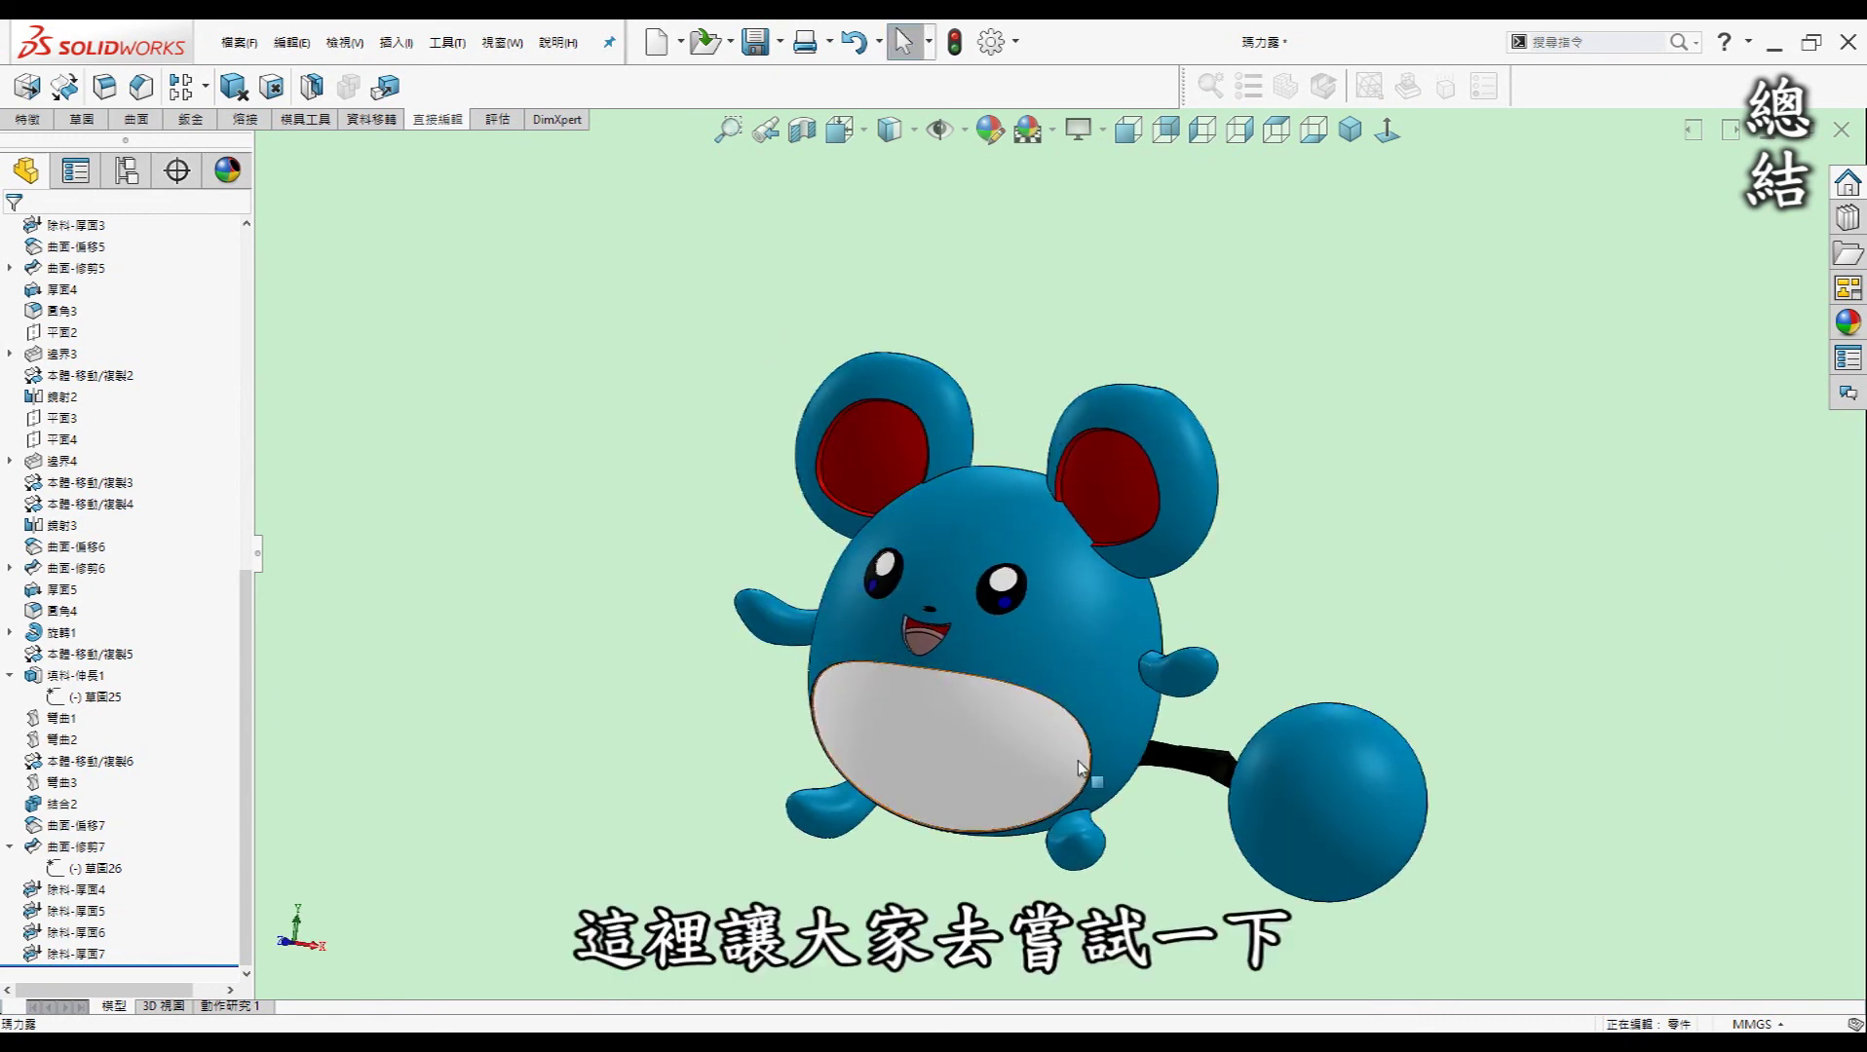
{"action": "middle_click_drag", "start_coordinate": [1189, 725], "coordinate": [1188, 742]}
{"action": "middle_click_drag", "start_coordinate": [1341, 645], "coordinate": [1257, 672]}
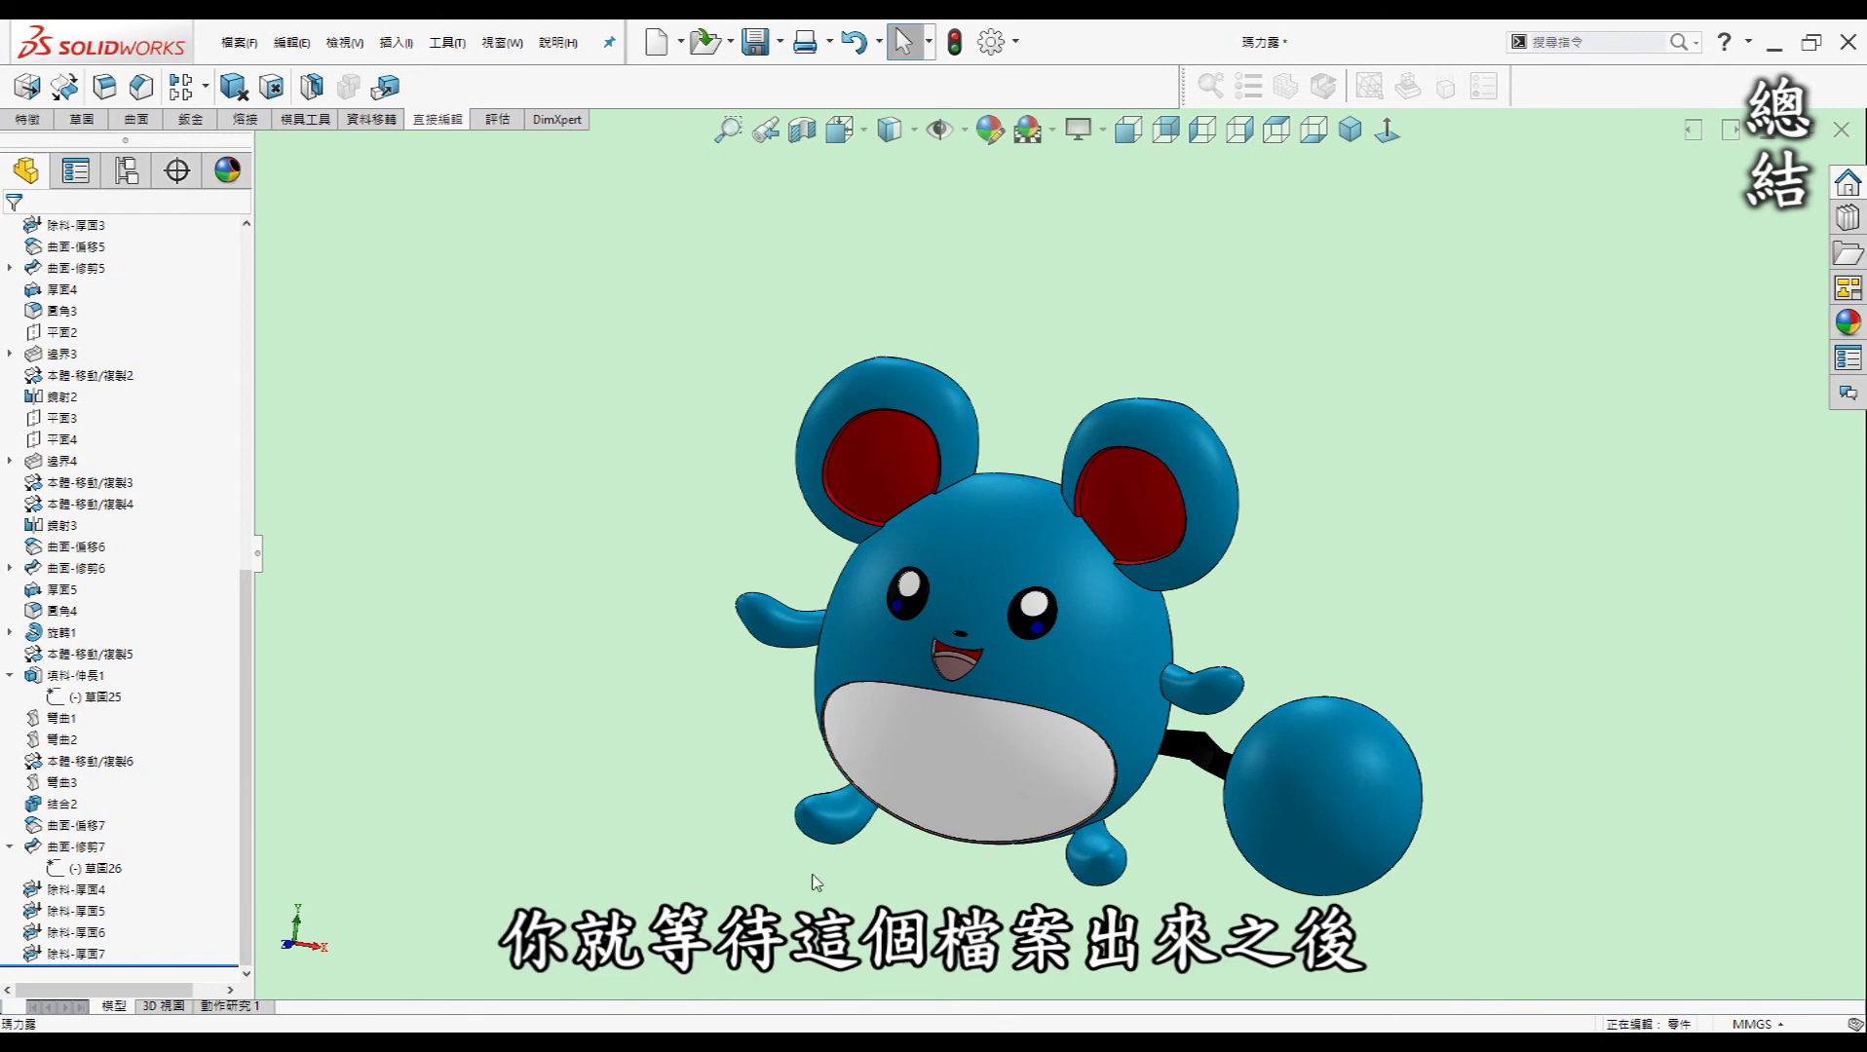
{"action": "scroll", "coordinate": [1055, 551], "scroll_direction": "up", "scroll_amount": 3}
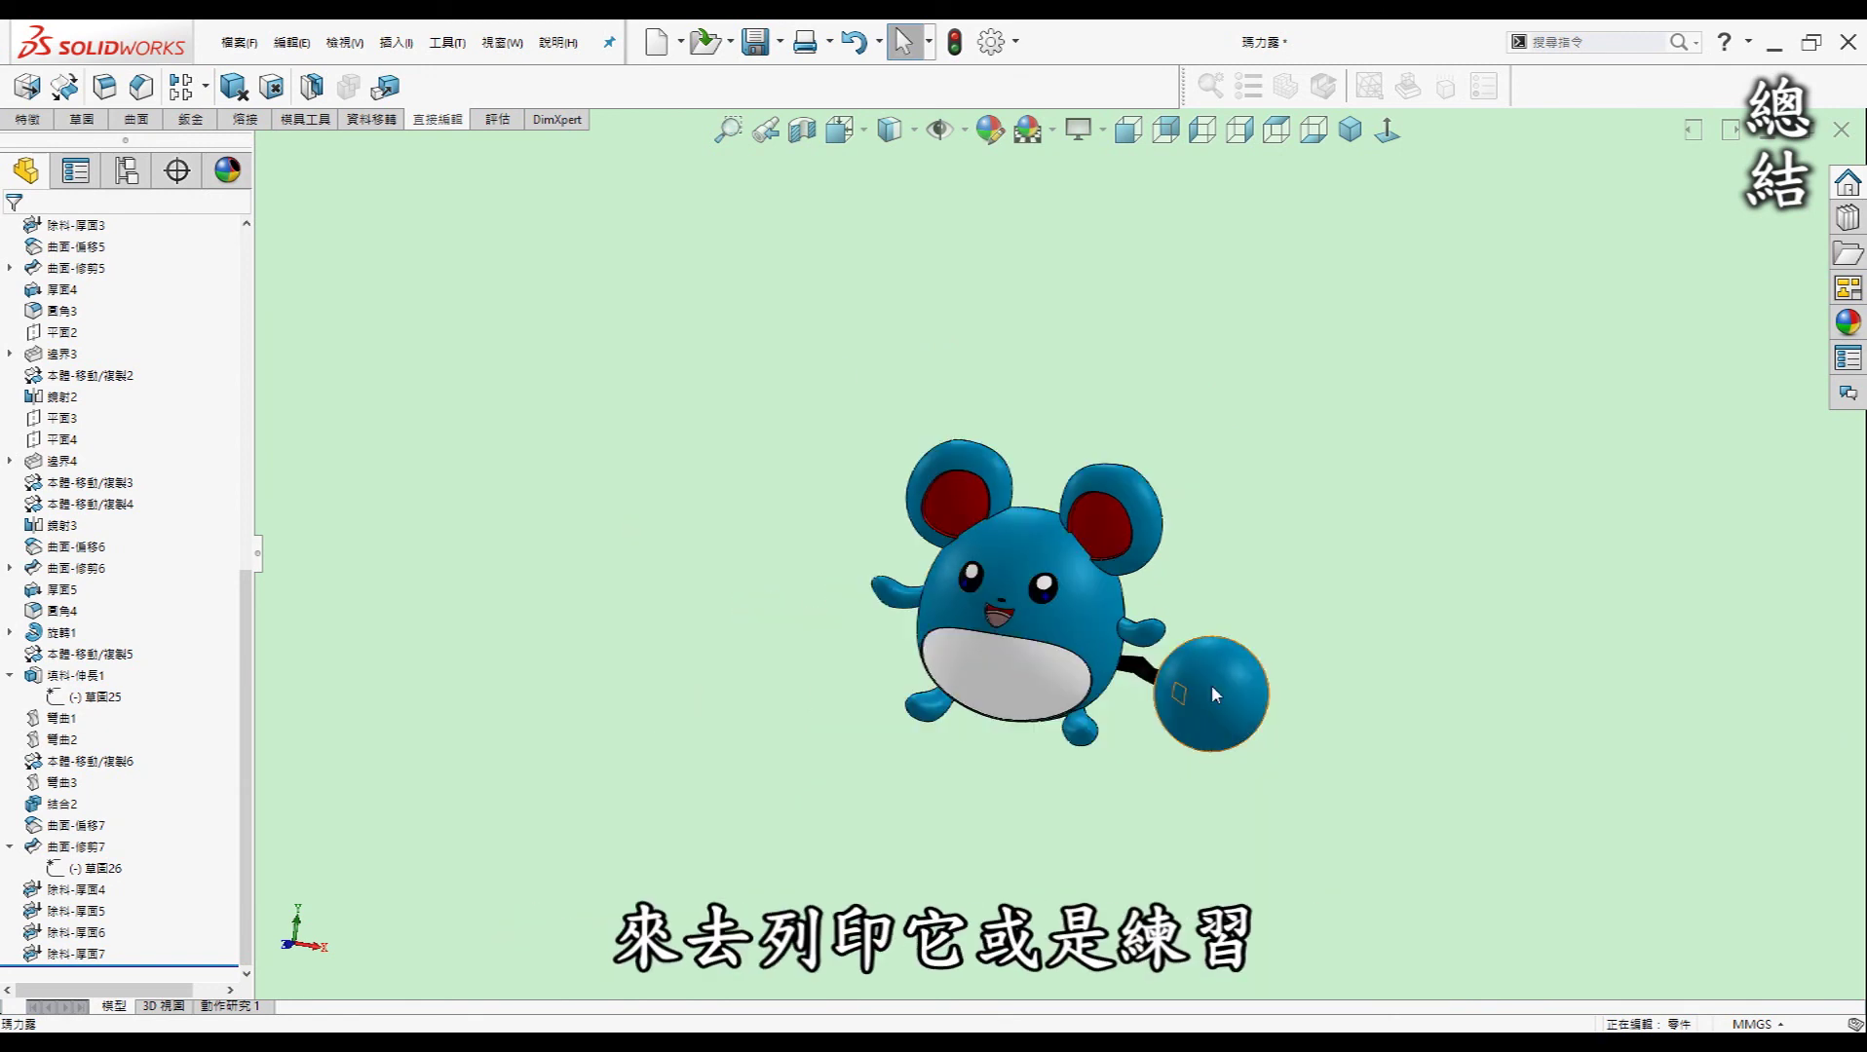
{"action": "scroll", "coordinate": [1133, 675], "scroll_direction": "down", "scroll_amount": 3}
{"action": "scroll", "coordinate": [1125, 659], "scroll_direction": "down", "scroll_amount": 1}
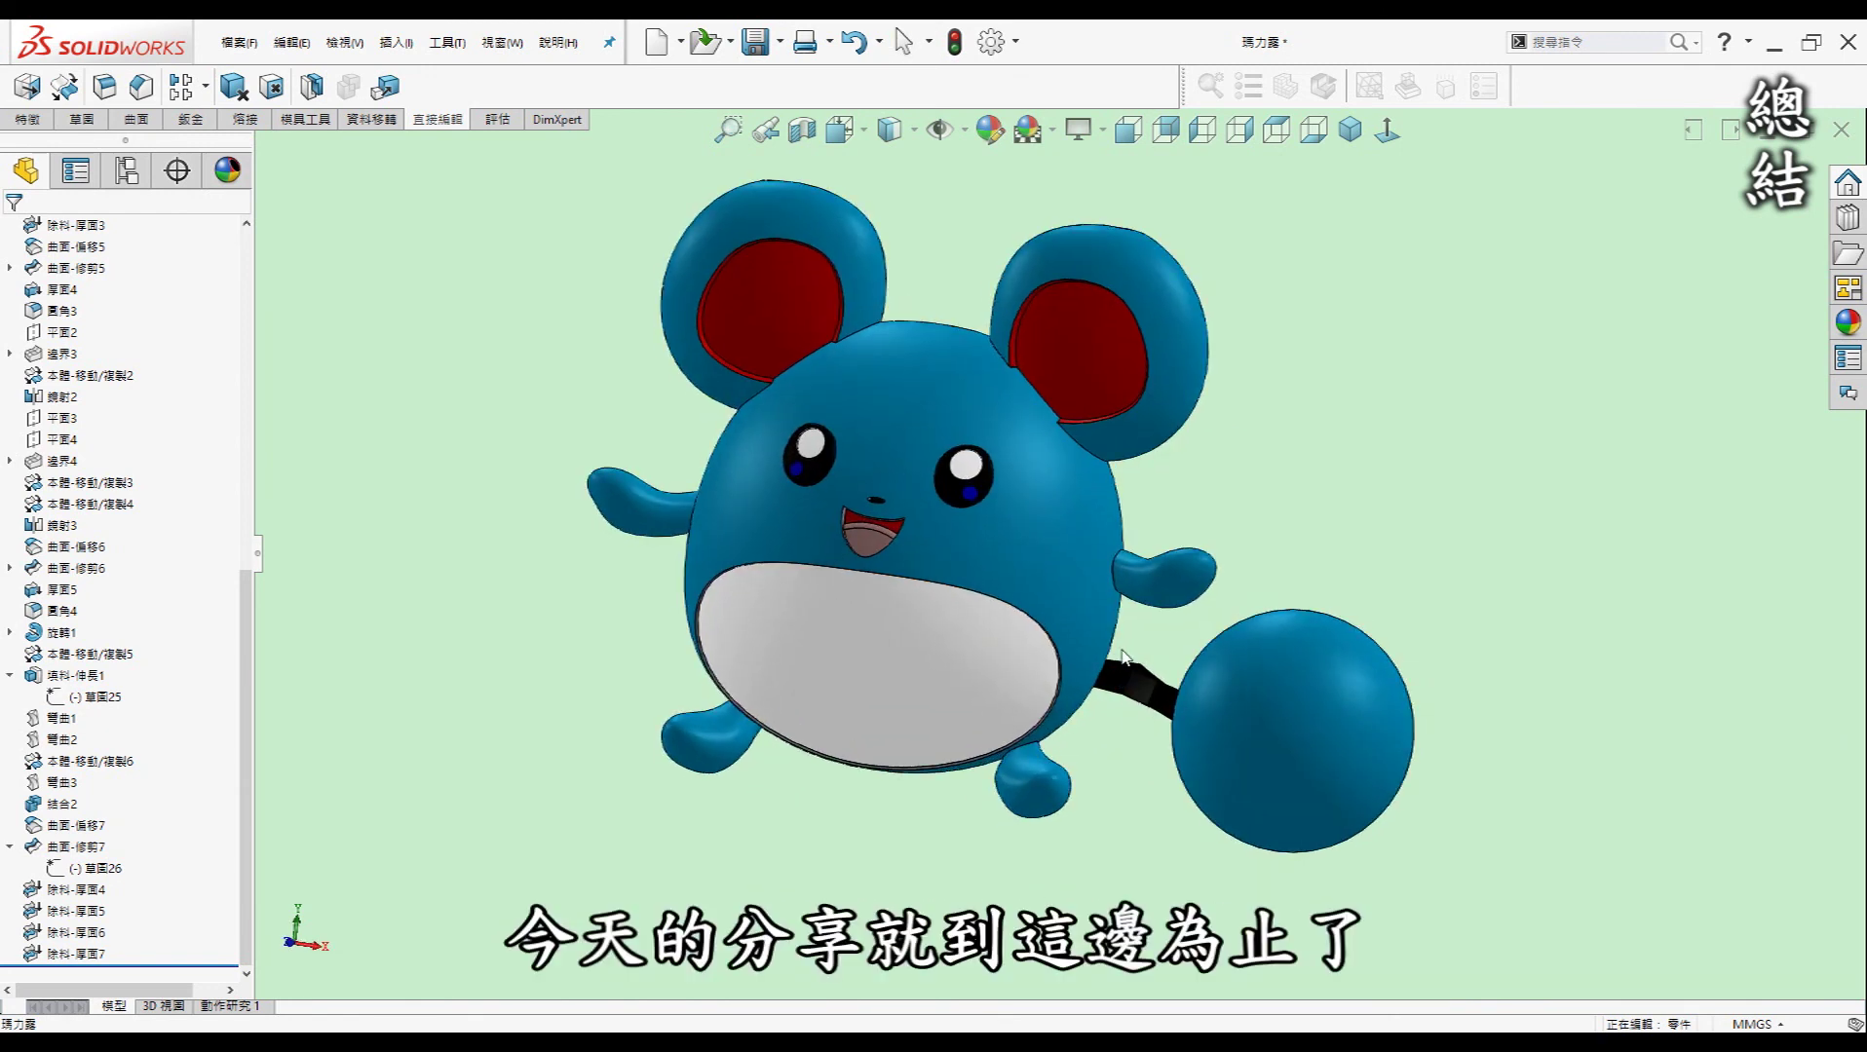